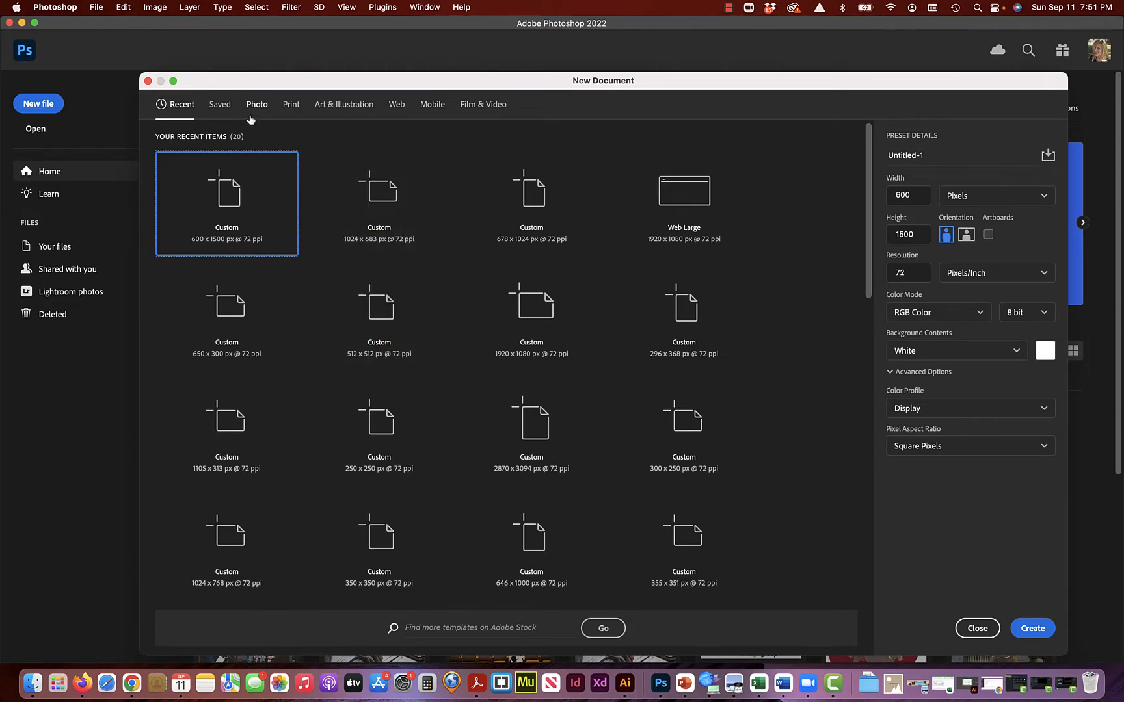
Look through the new-document options, comparing saved templates, recent sizes and the Photo, Print and Web blank presets.
left_click(220, 104)
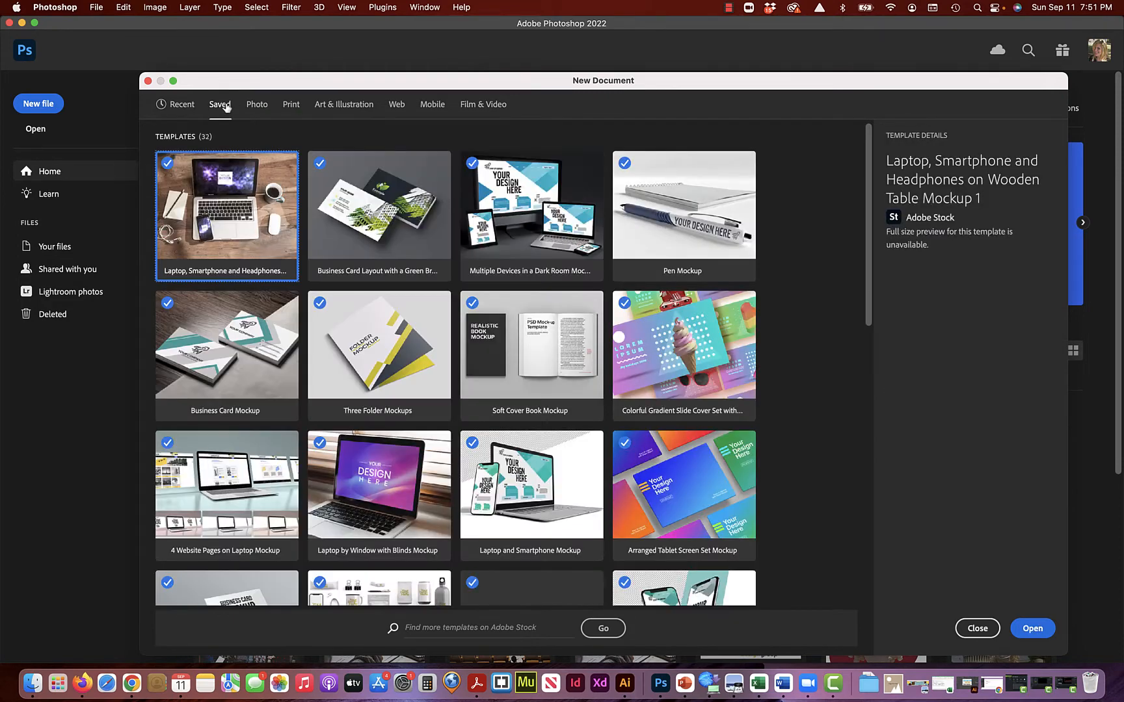
left_click(184, 105)
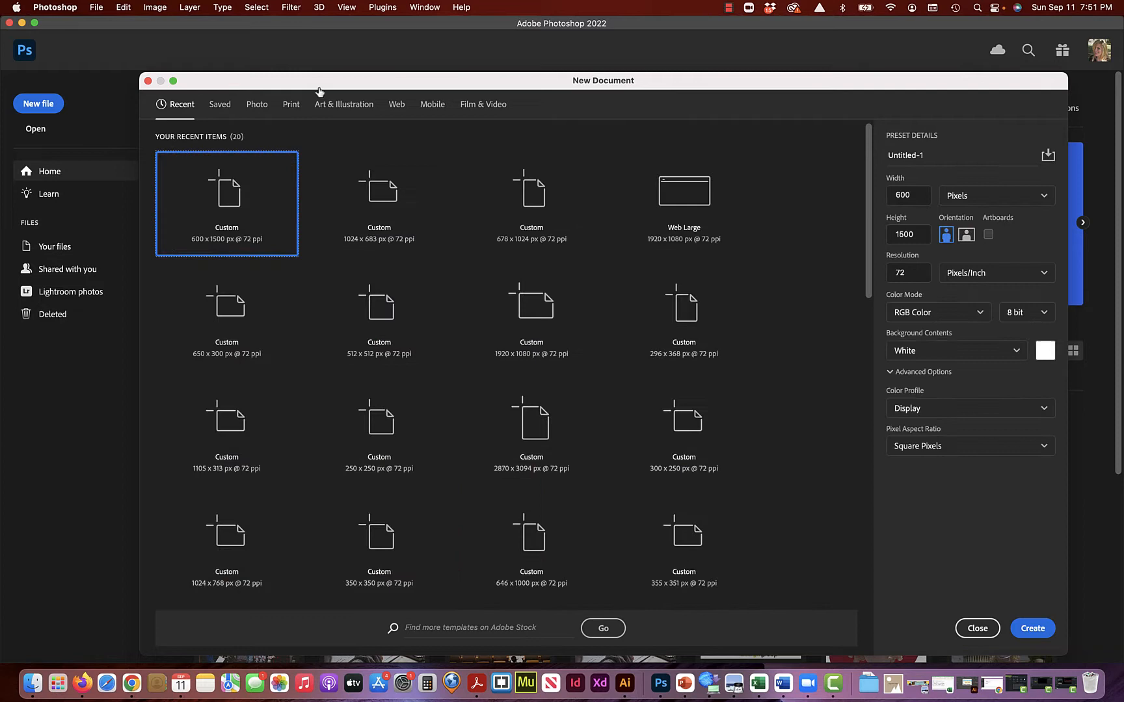
left_click(258, 105)
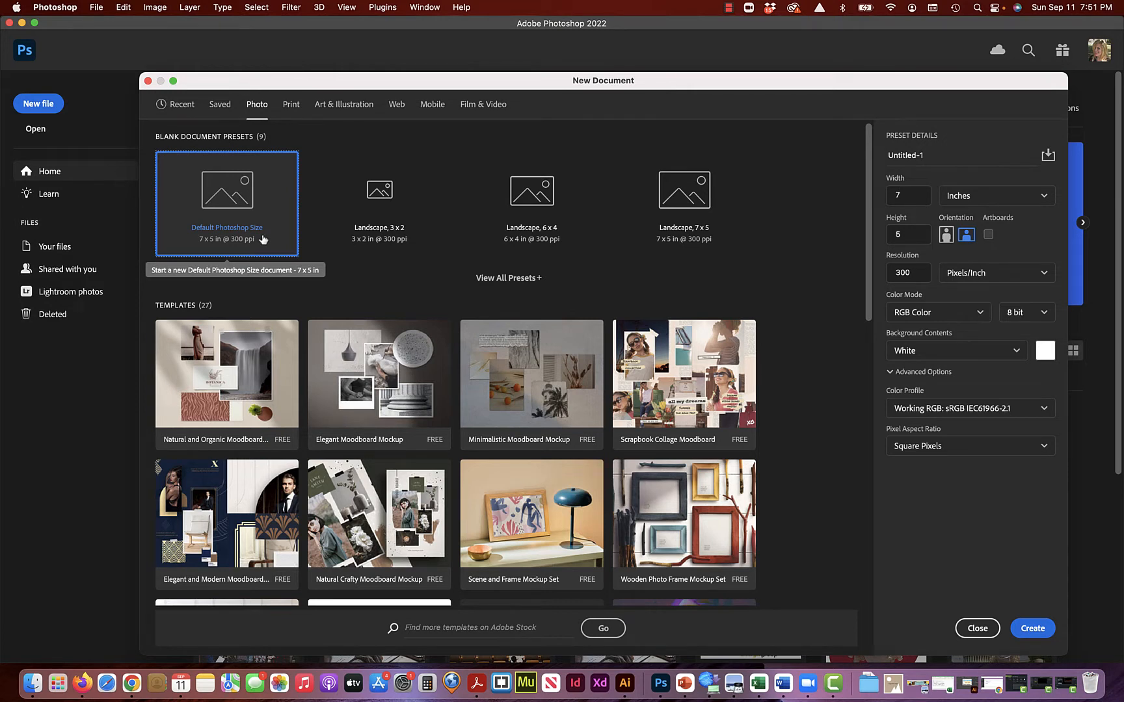
left_click(362, 241)
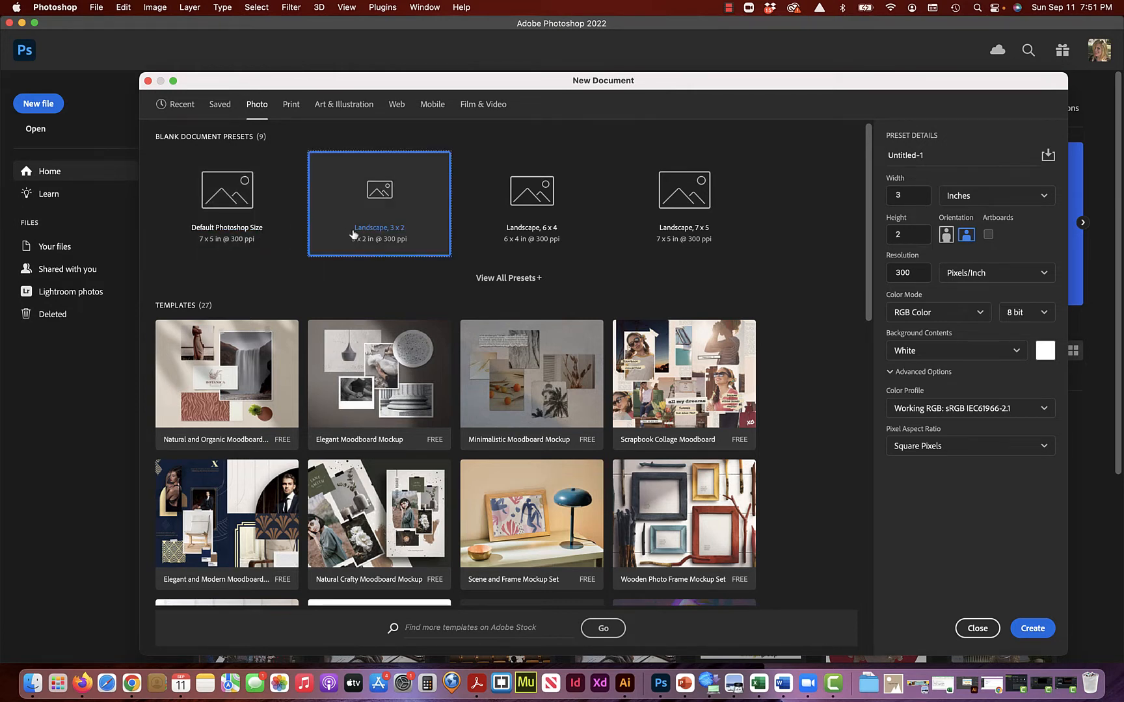
left_click(524, 193)
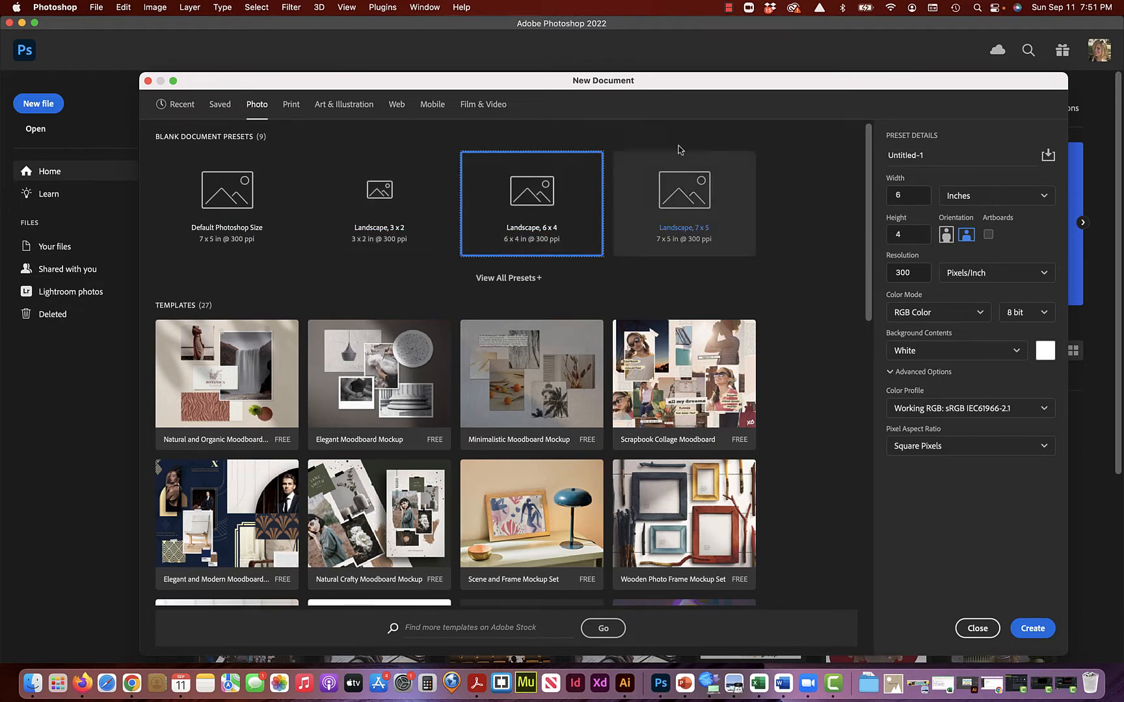
left_click(655, 200)
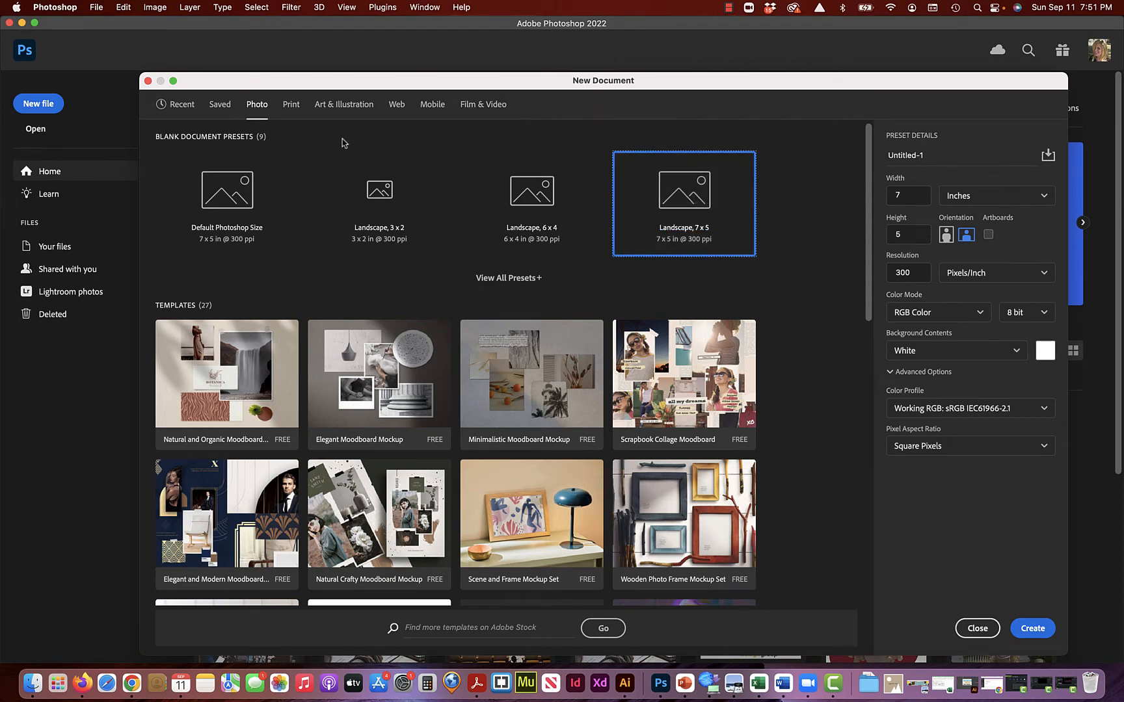
left_click(294, 109)
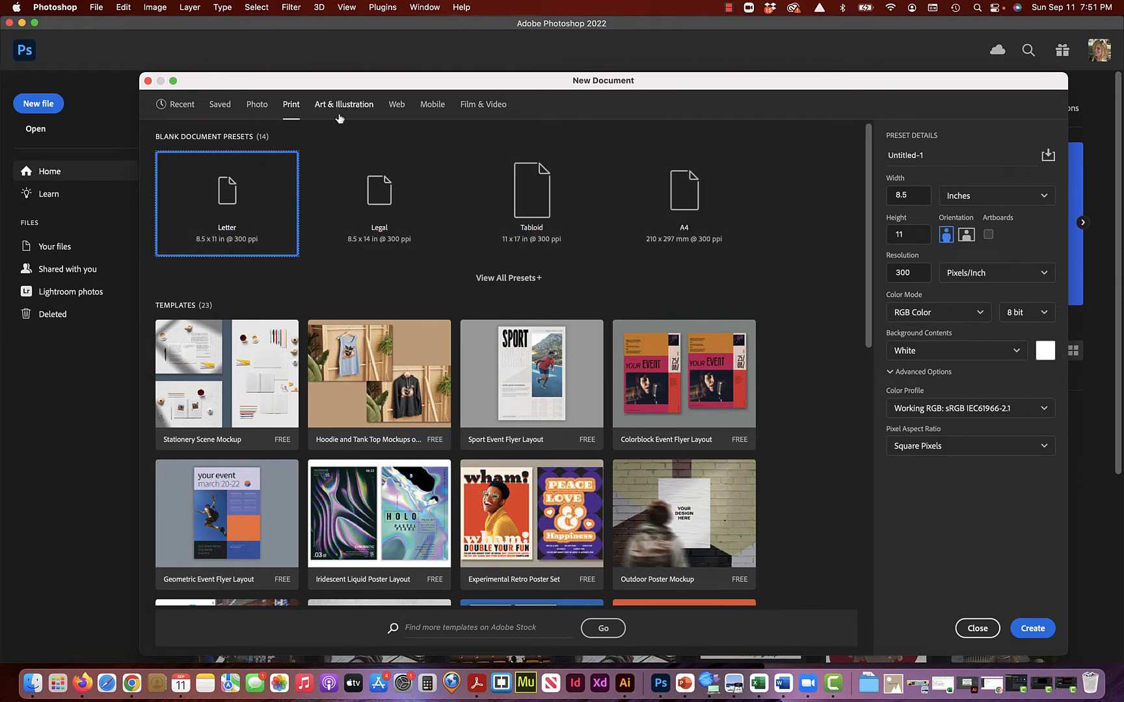
left_click(397, 105)
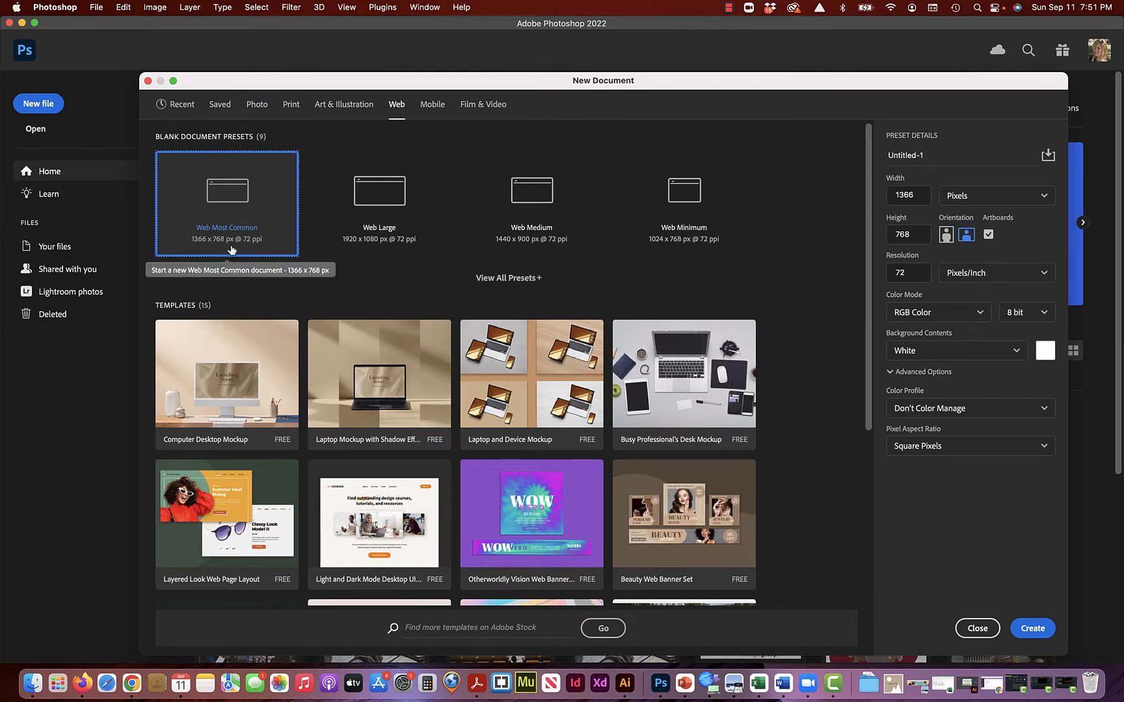
left_click(344, 216)
left_click(518, 189)
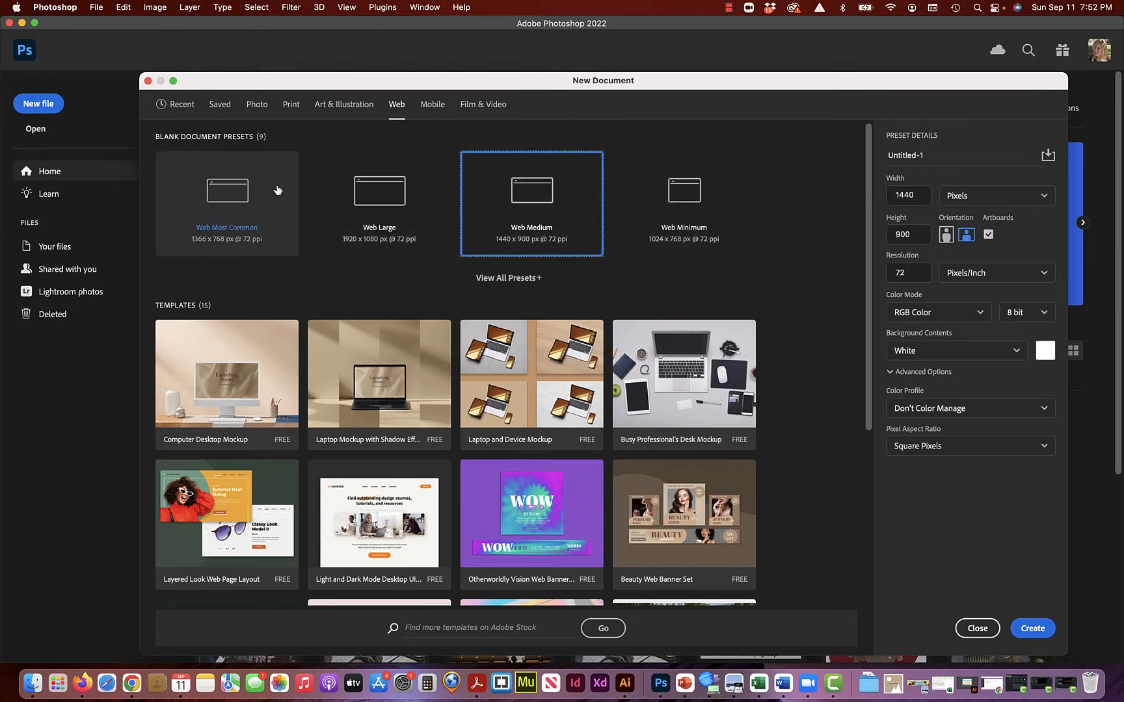
Create a document named Test Project from the Default Photoshop Size photo preset, with transparent background contents.
left_click(260, 111)
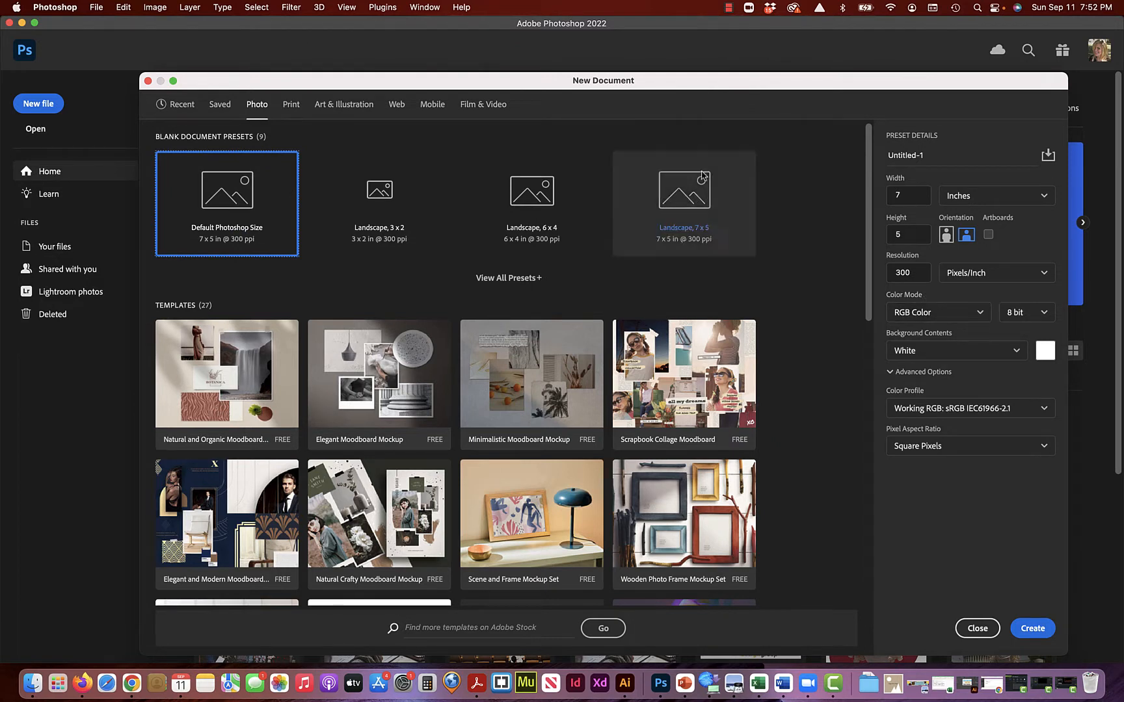
left_click(977, 313)
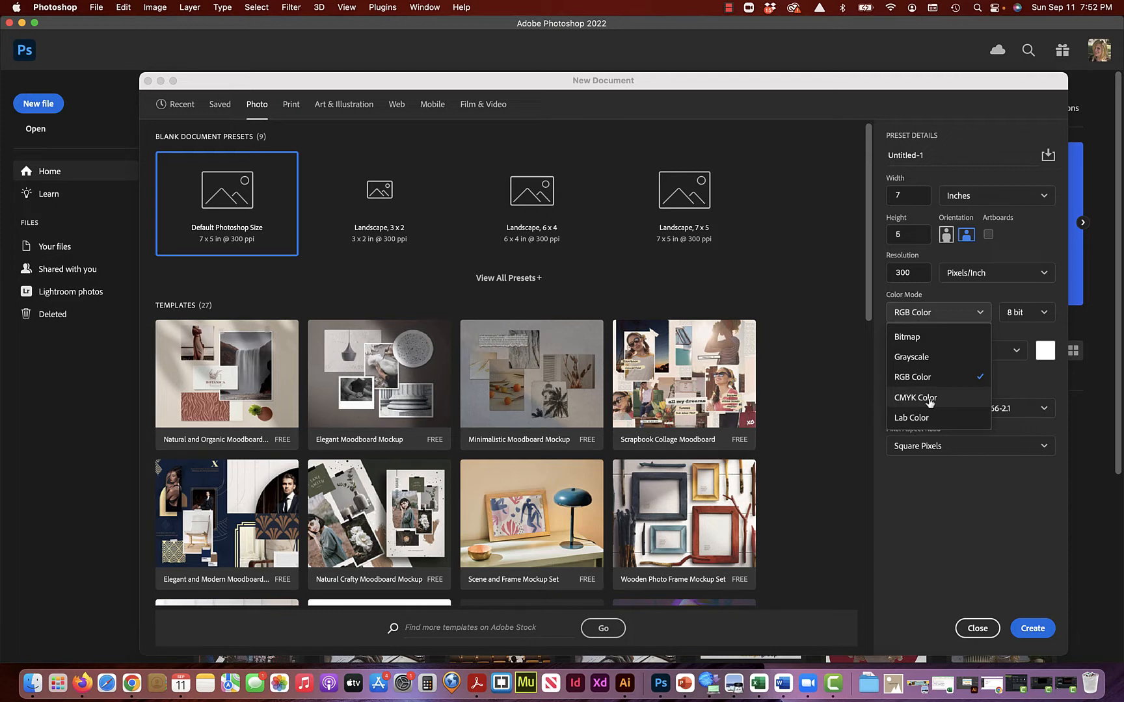
left_click(961, 299)
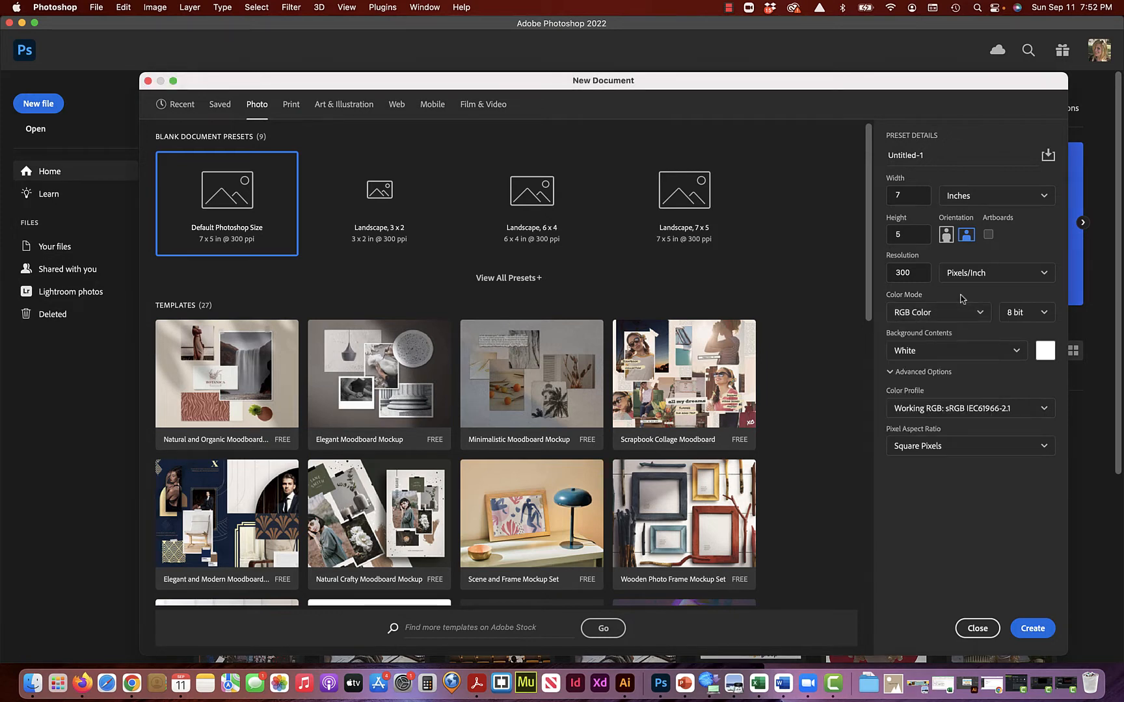
left_click(918, 355)
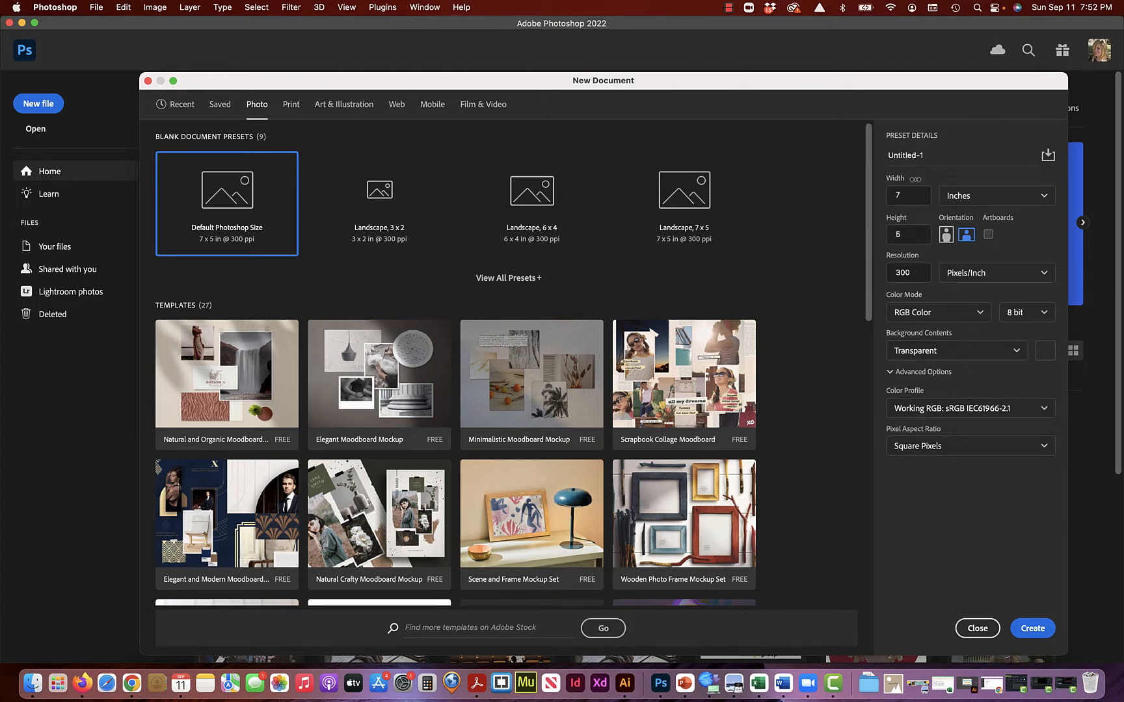
left_click(1000, 195)
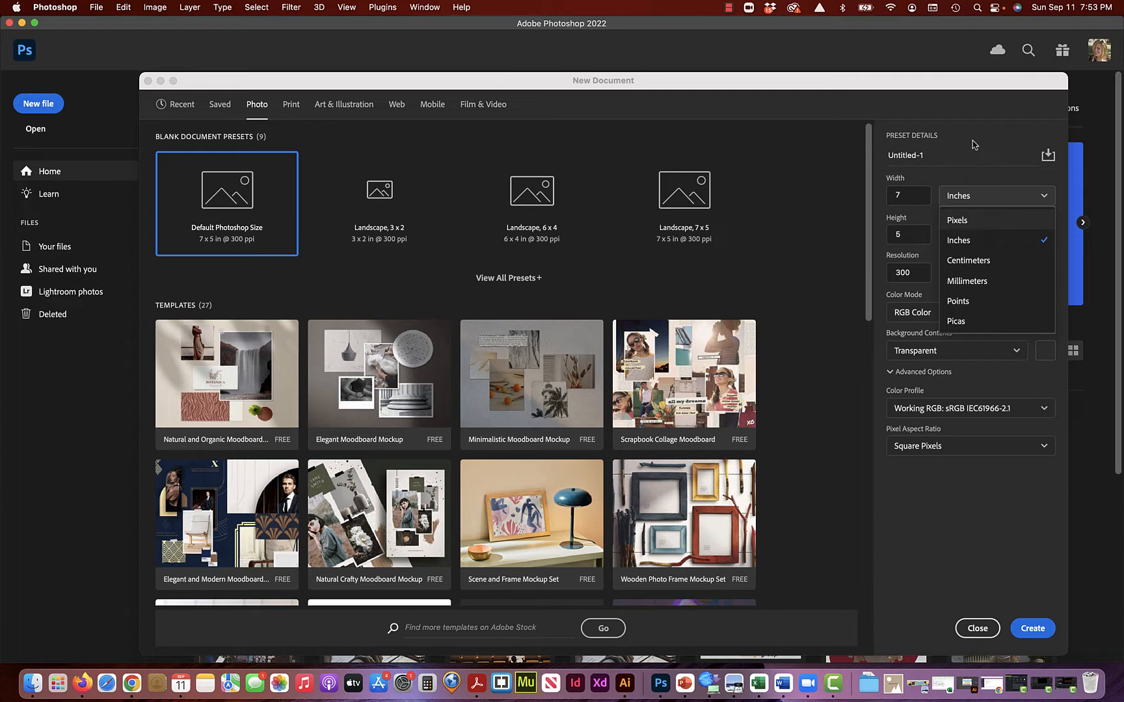
left_click(967, 160)
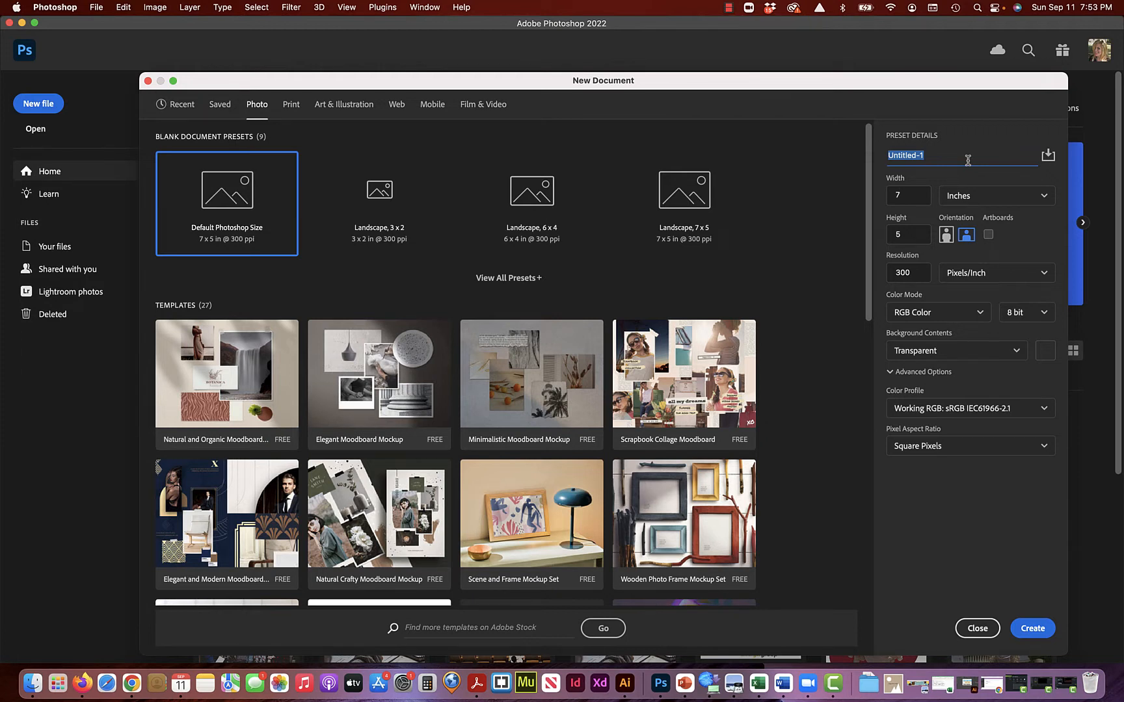
type("Test Project")
left_click(1027, 632)
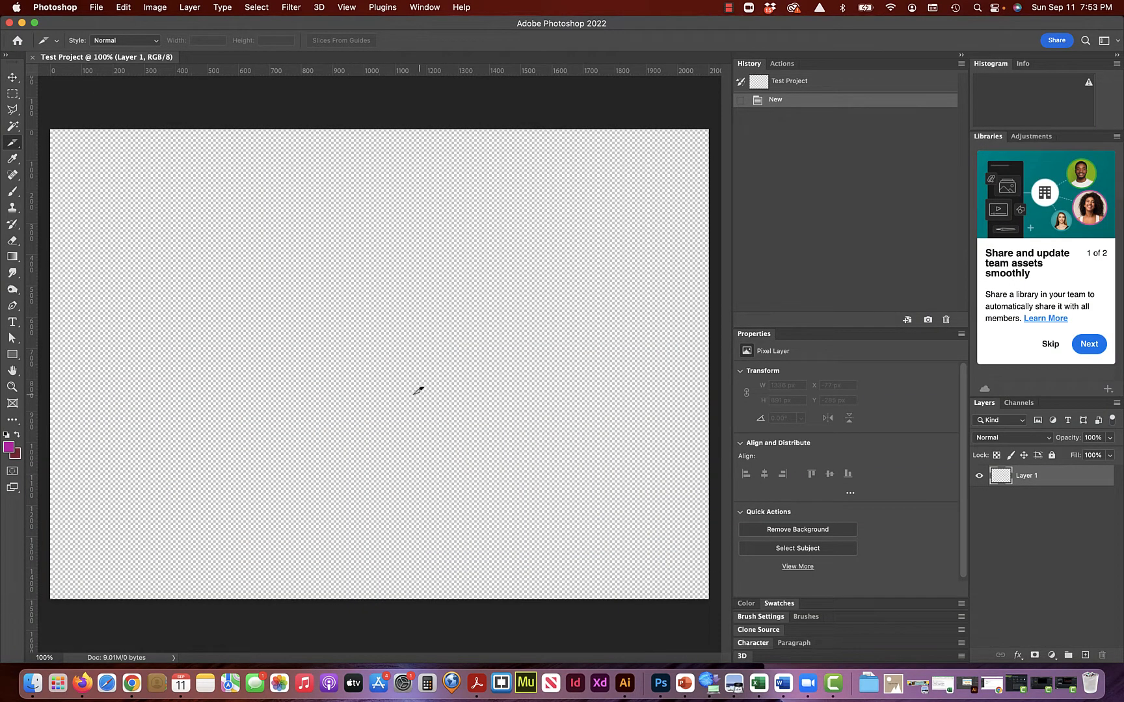
Zoom the canvas in to 400% and back out to 100%.
key("super+plus")
key("super+plus")
key("super+plus")
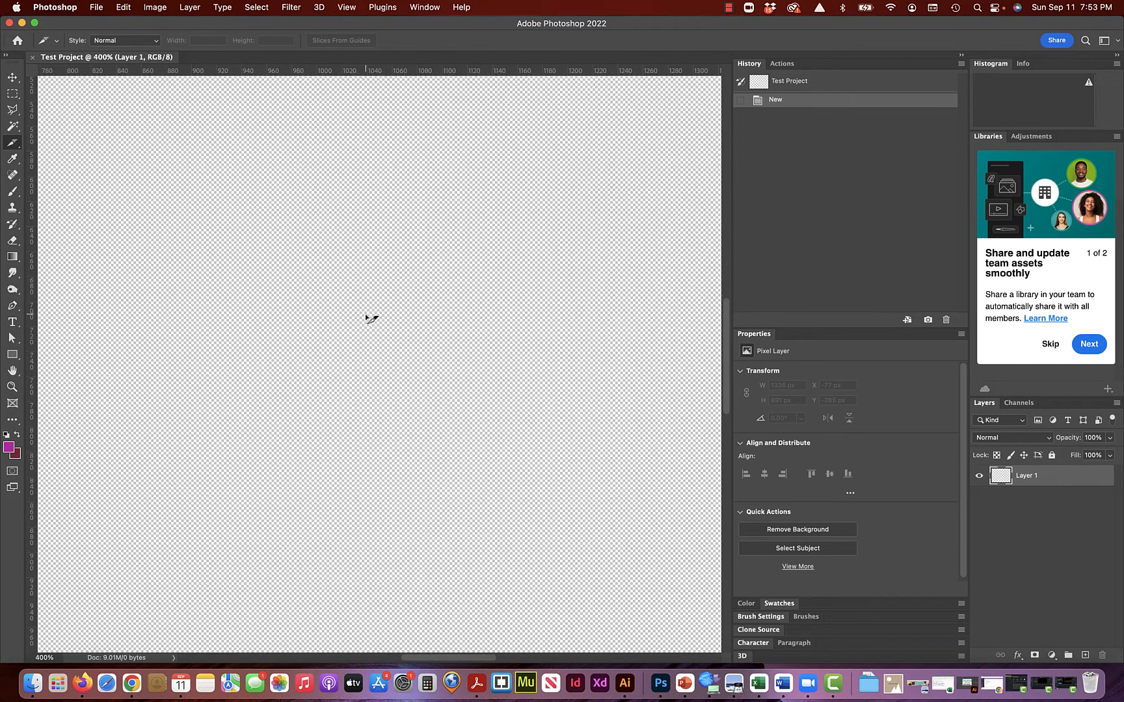
key("super+minus")
key("super+minus")
key("super+minus")
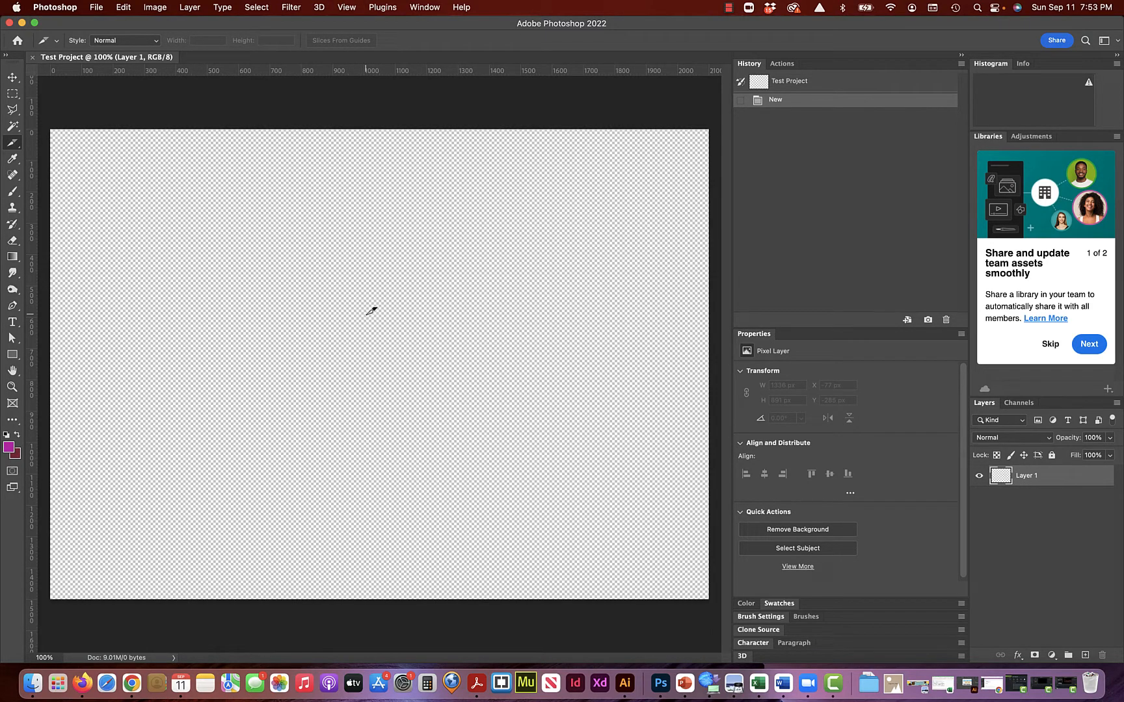
Skip the Libraries introduction, switch to the Essentials workspace and collapse the History panel.
left_click(1050, 345)
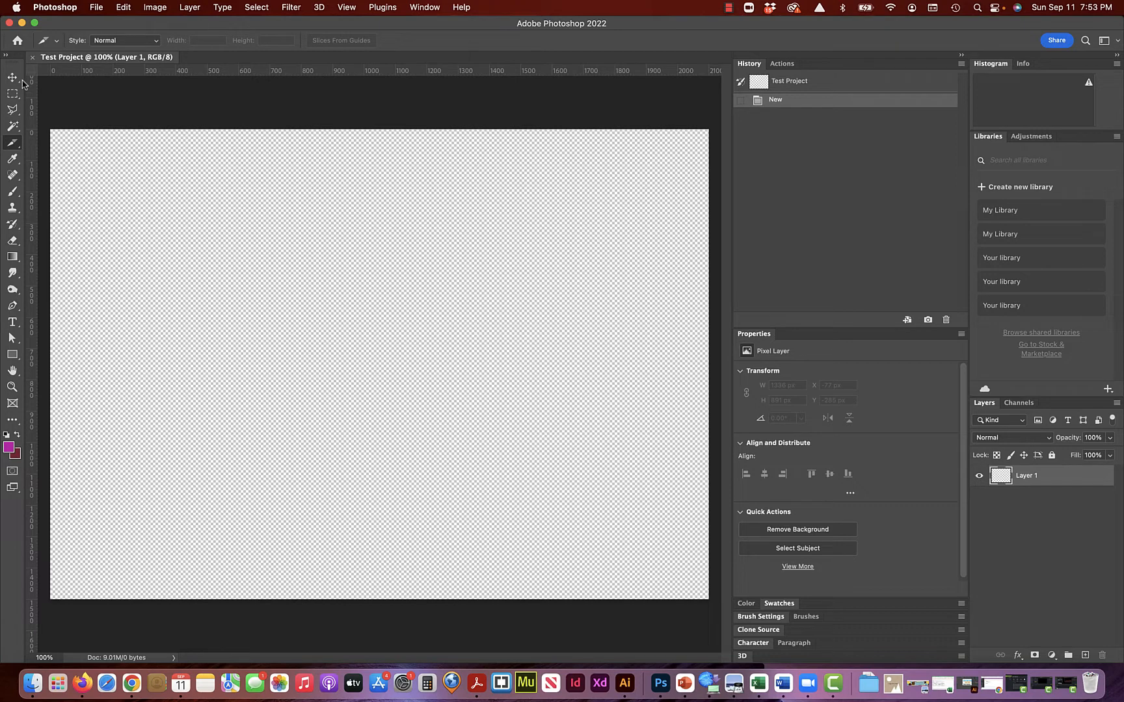
left_click(1104, 41)
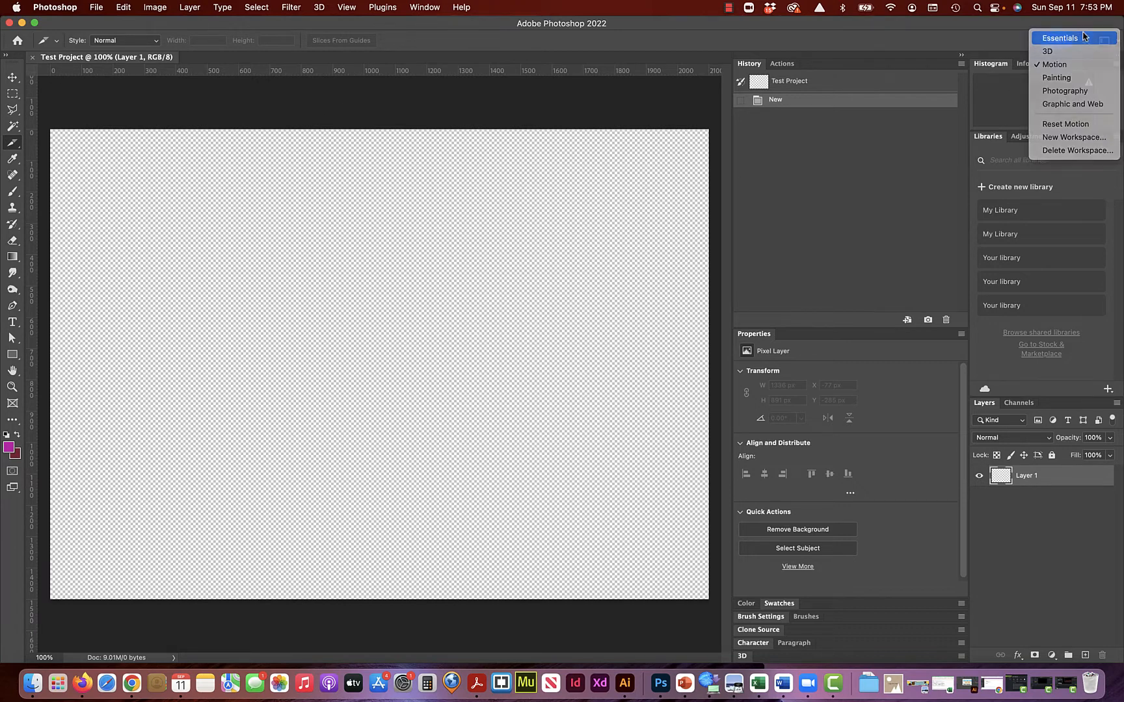
left_click(1083, 38)
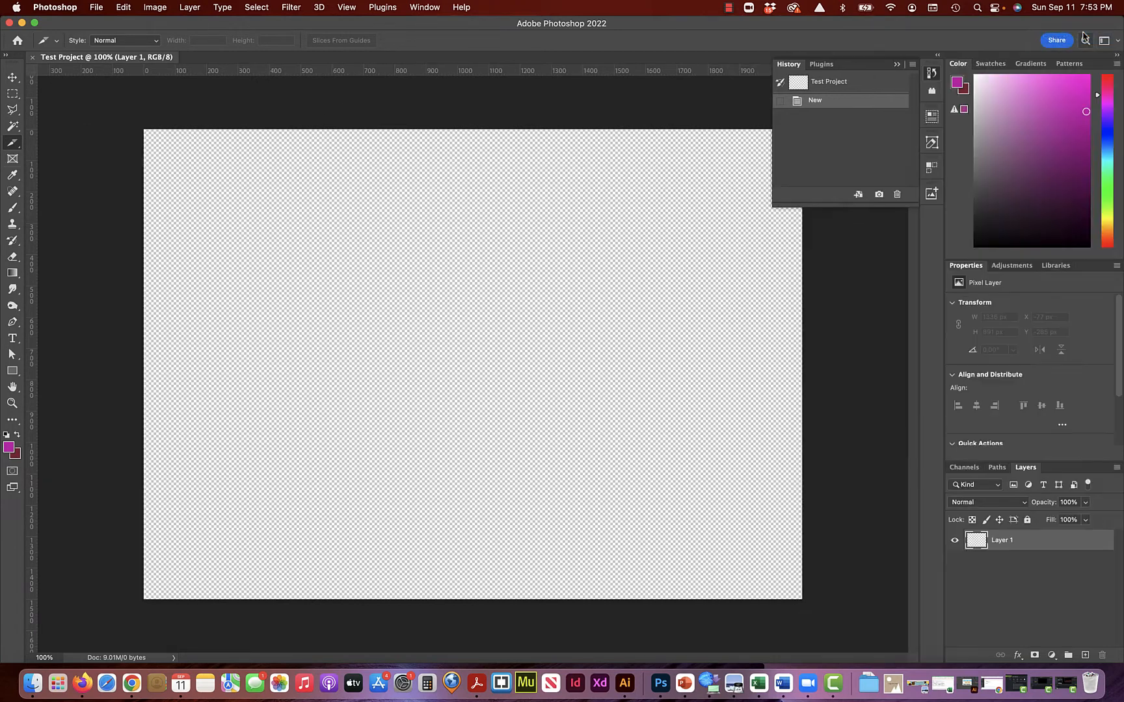
left_click(898, 65)
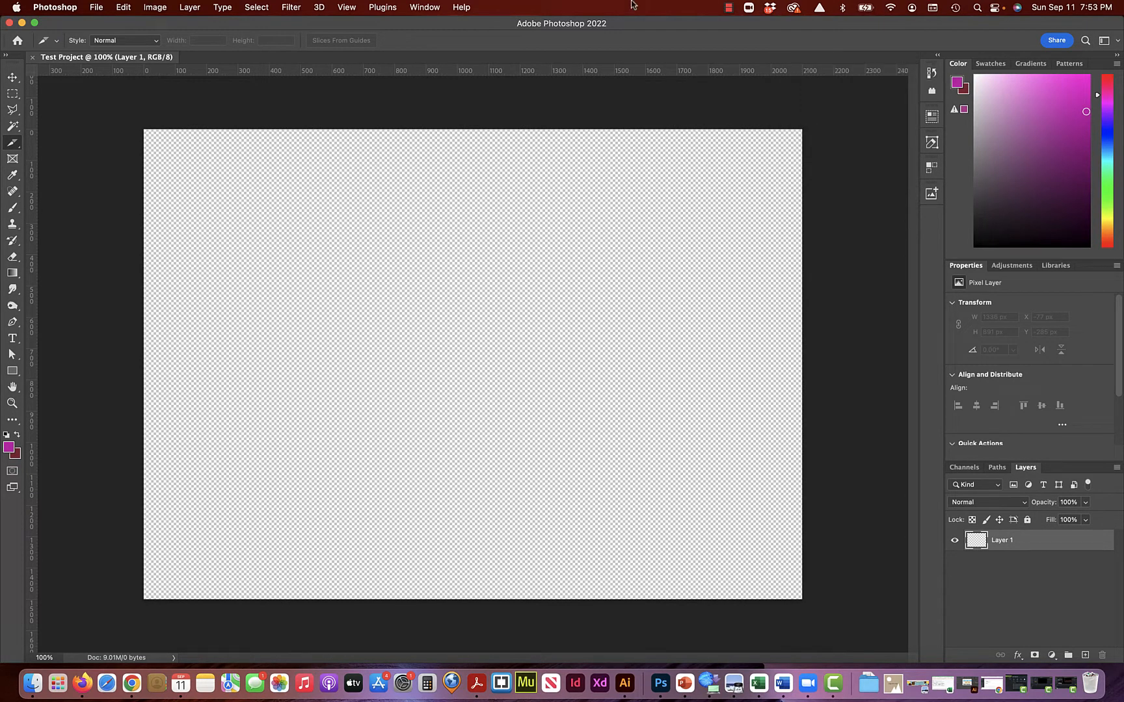
Switch to the Motion workspace to compare its layout and return to the Essentials workspace.
left_click(1105, 43)
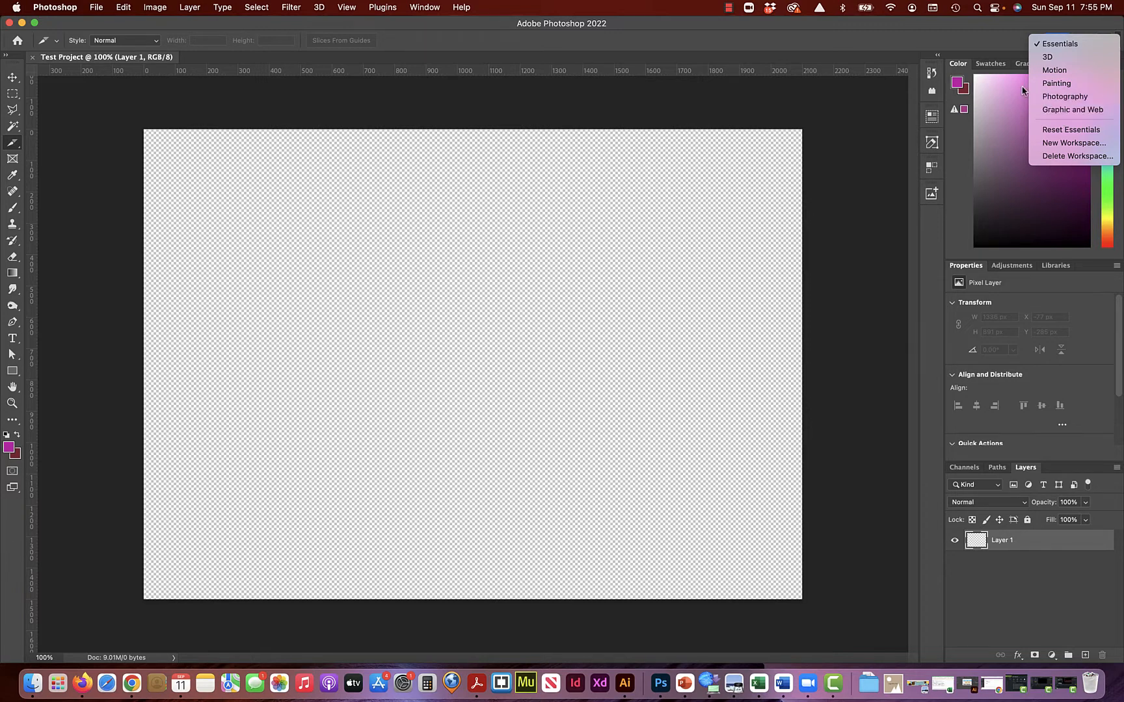
left_click(1054, 71)
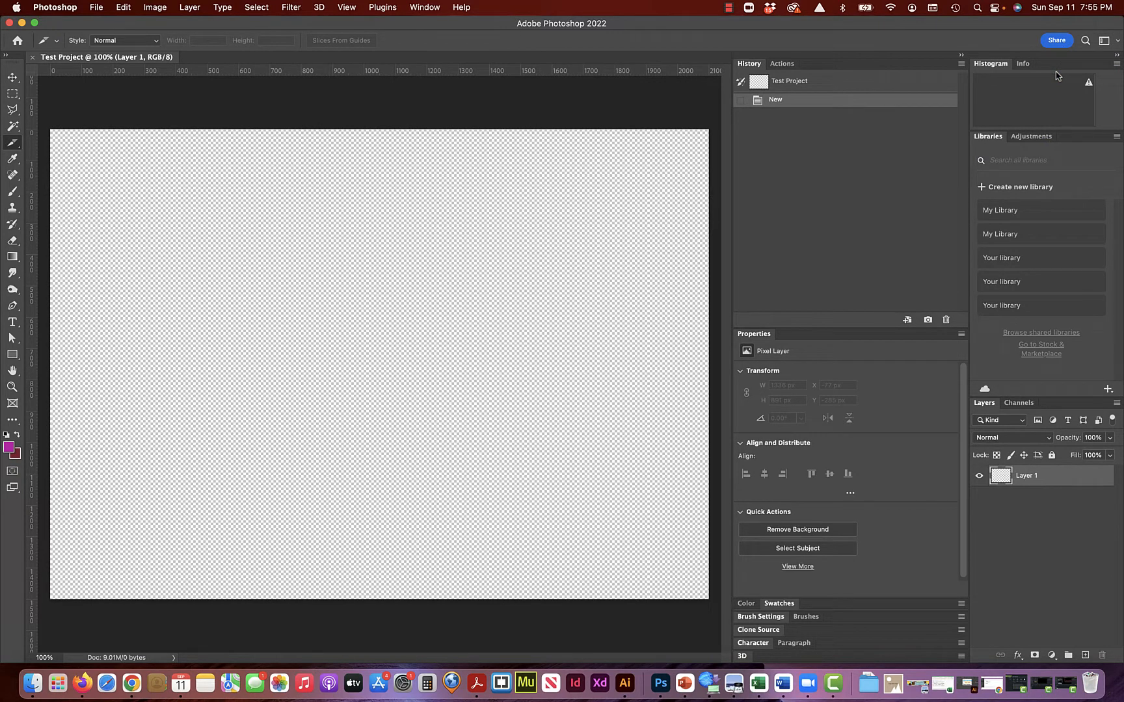
left_click(1103, 43)
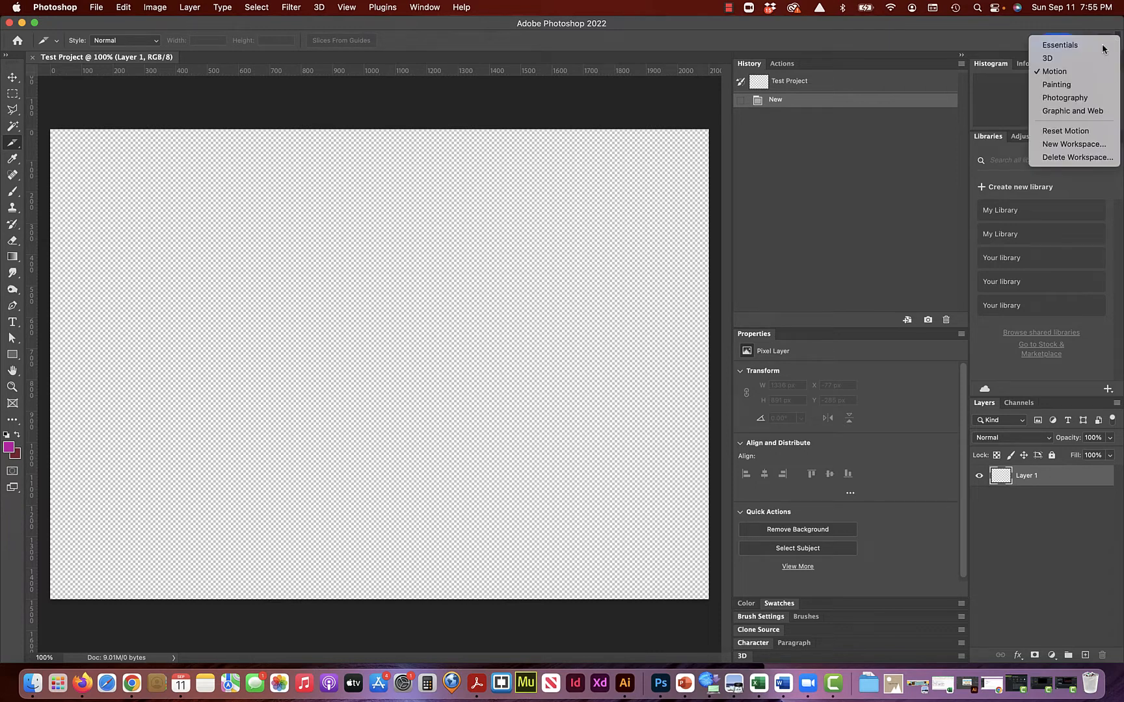
left_click(1067, 44)
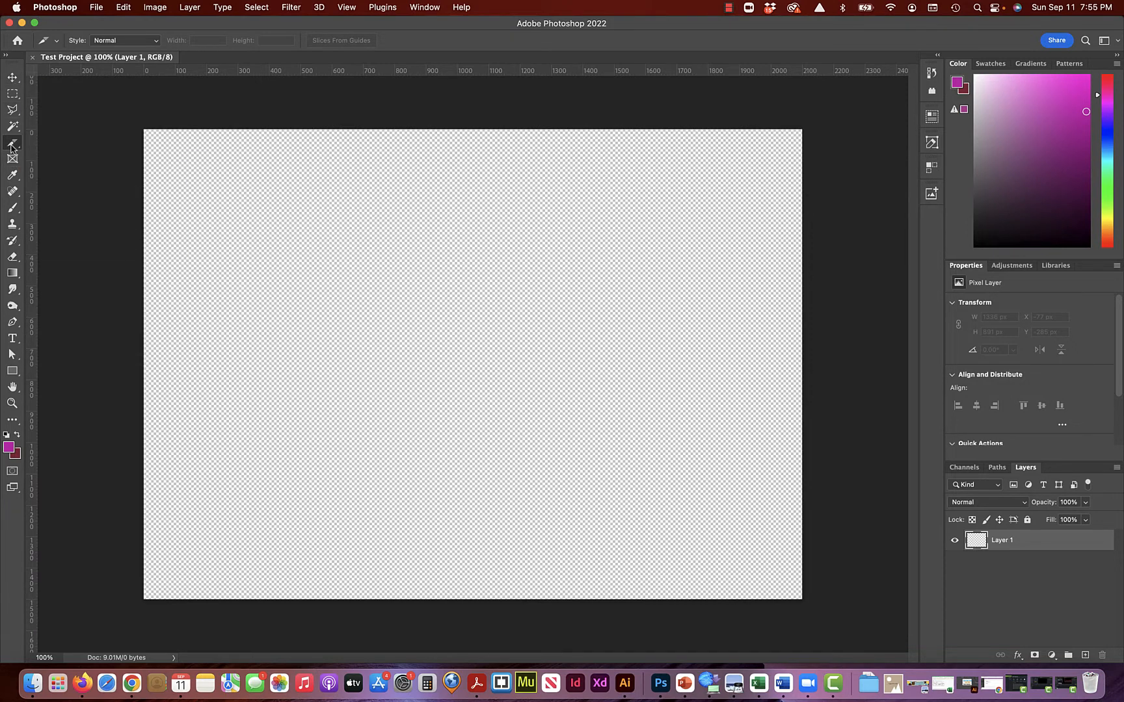
Draw a rectangular marquee selection about 688 × 533 px in the upper middle of the canvas, and deselect it.
left_click(14, 81)
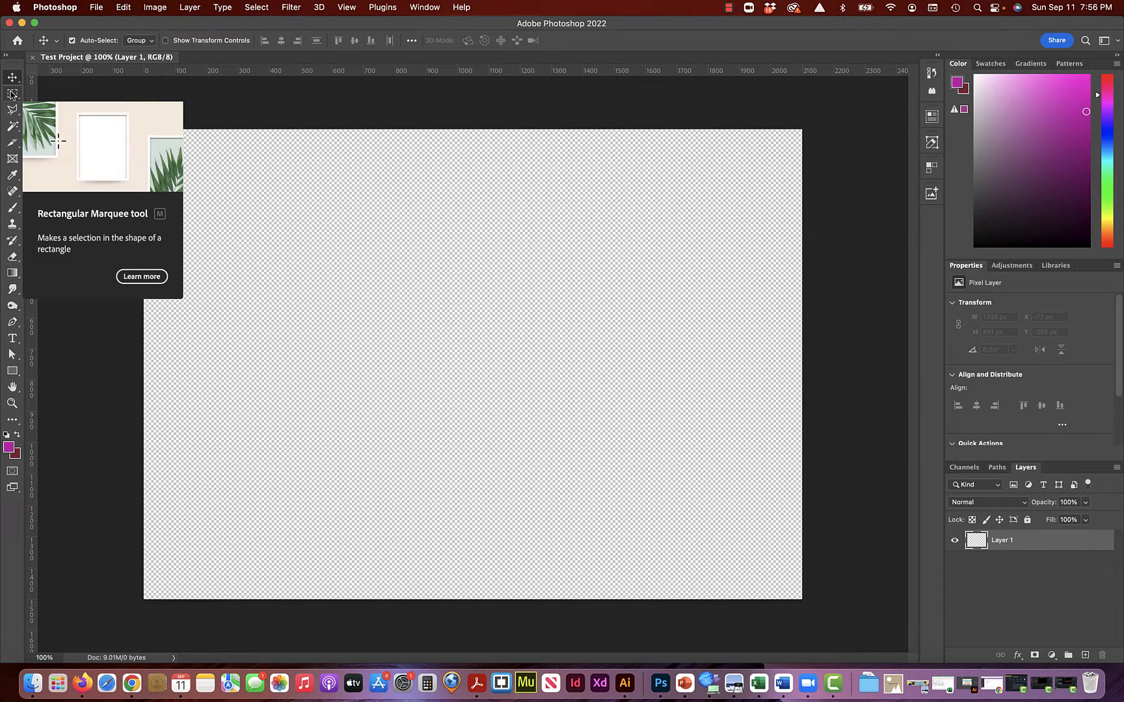
left_click(12, 96)
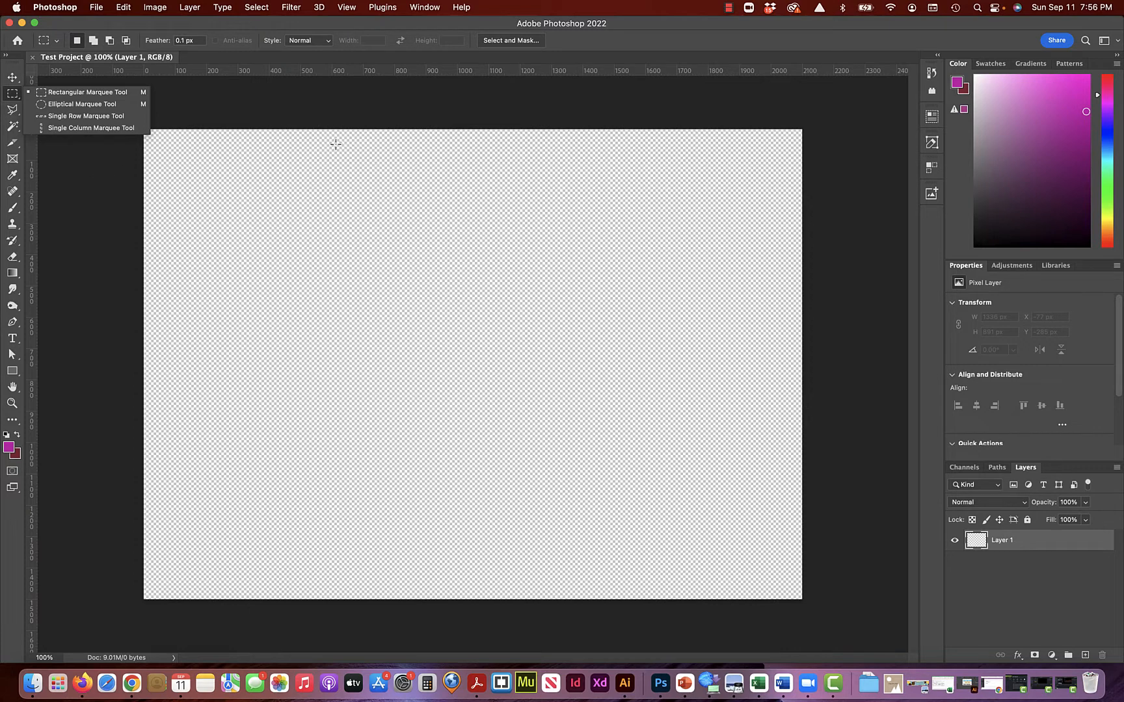
left_click_drag(335, 144, 550, 310)
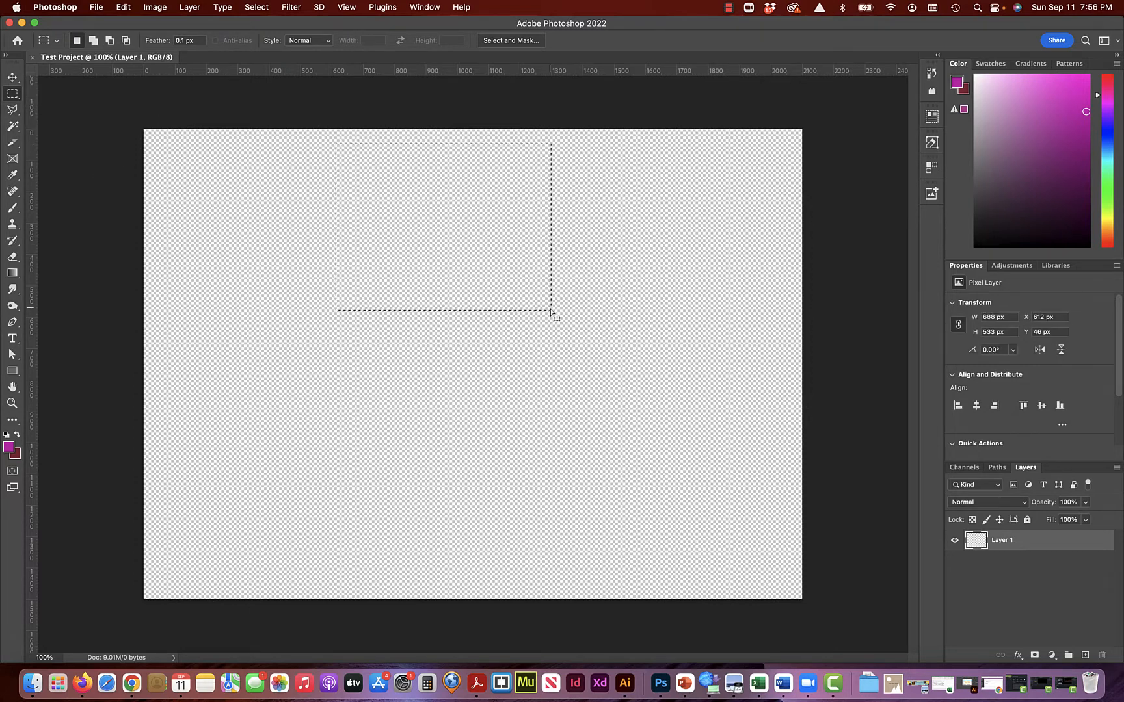
left_click(384, 247)
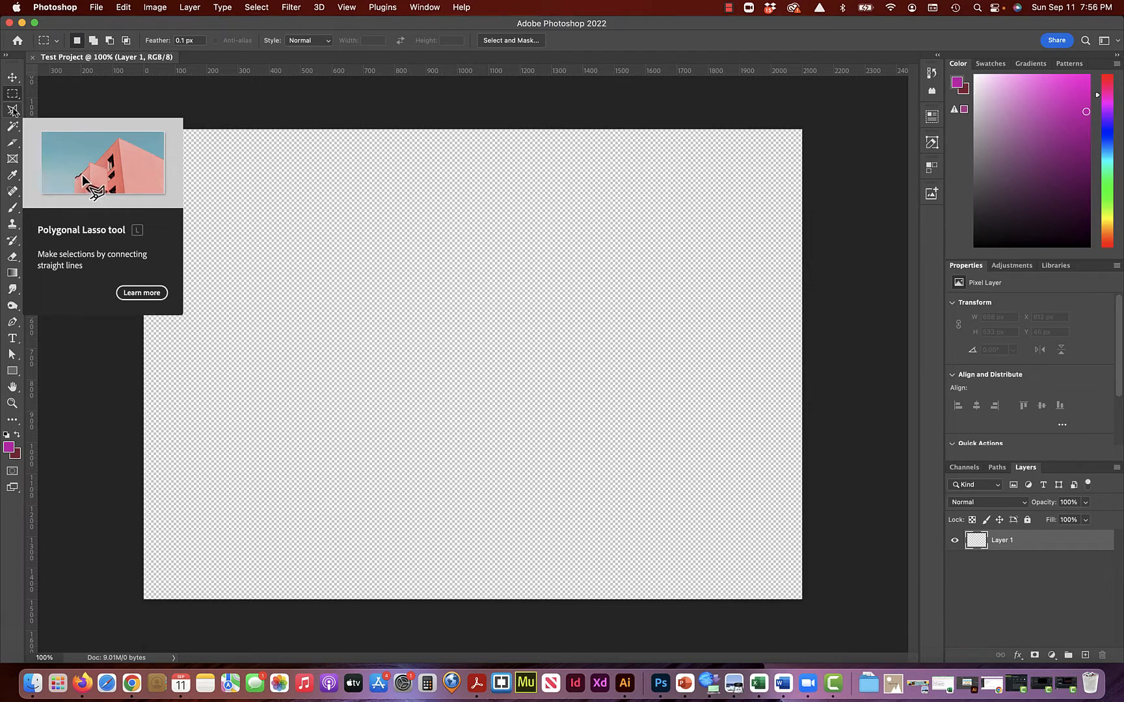
Draw a rounded freehand selection about 977 × 832 px on the left half of the canvas with the Lasso tool.
left_click(13, 110)
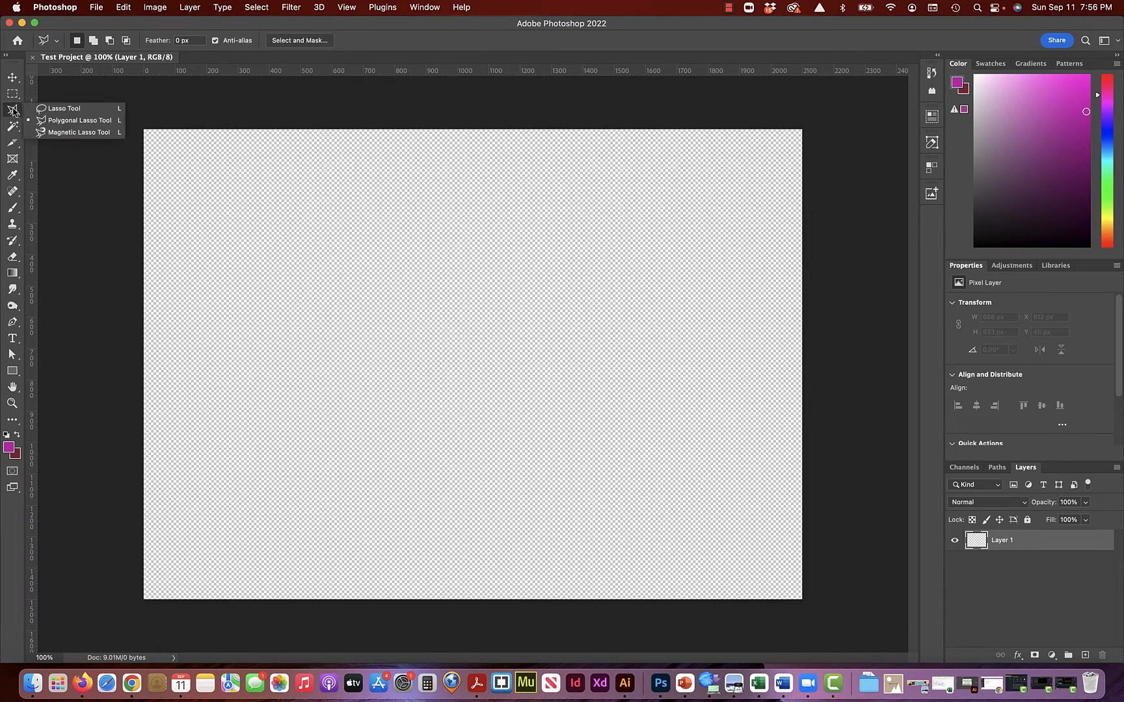
left_click(41, 108)
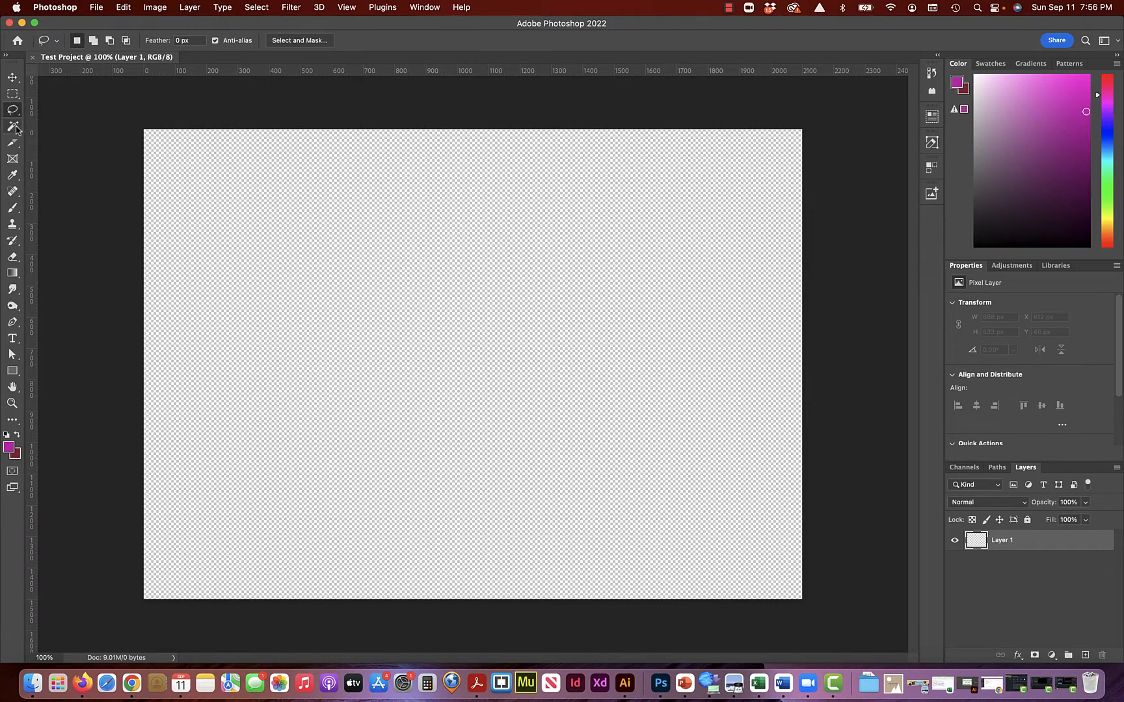
left_click(13, 113)
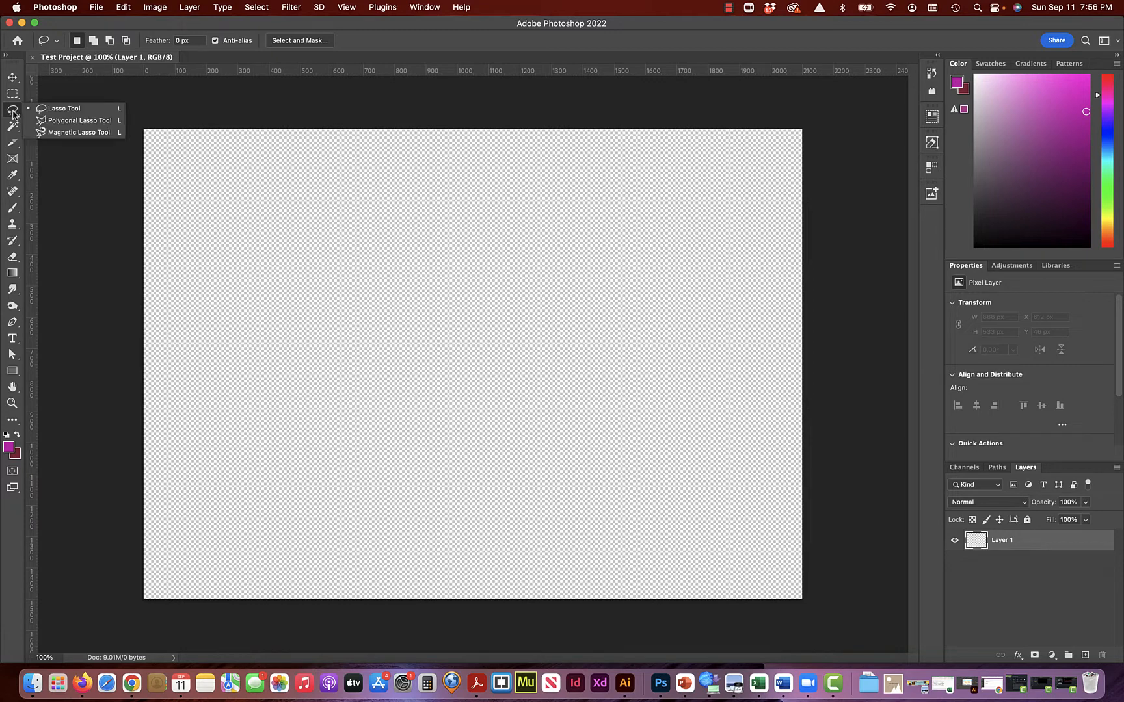
left_click(49, 110)
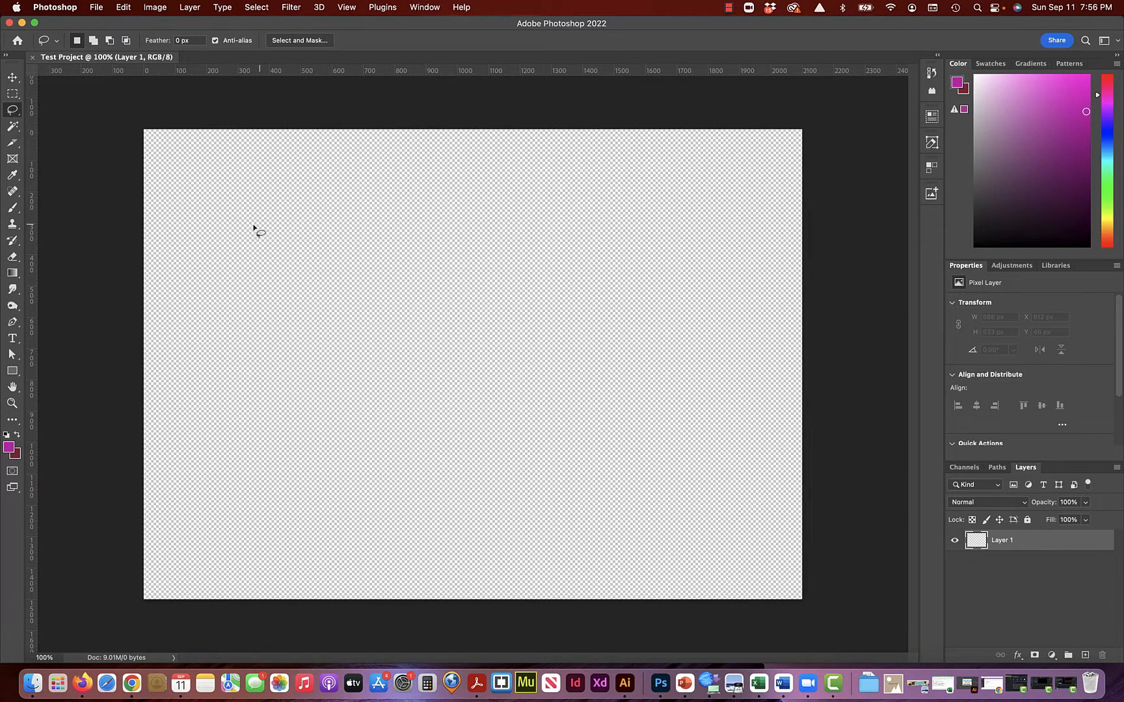
mouse_move(238, 252)
left_mouse_down()
mouse_move(454, 352)
mouse_move(175, 456)
mouse_move(184, 309)
mouse_move(212, 270)
mouse_move(238, 256)
left_mouse_up()
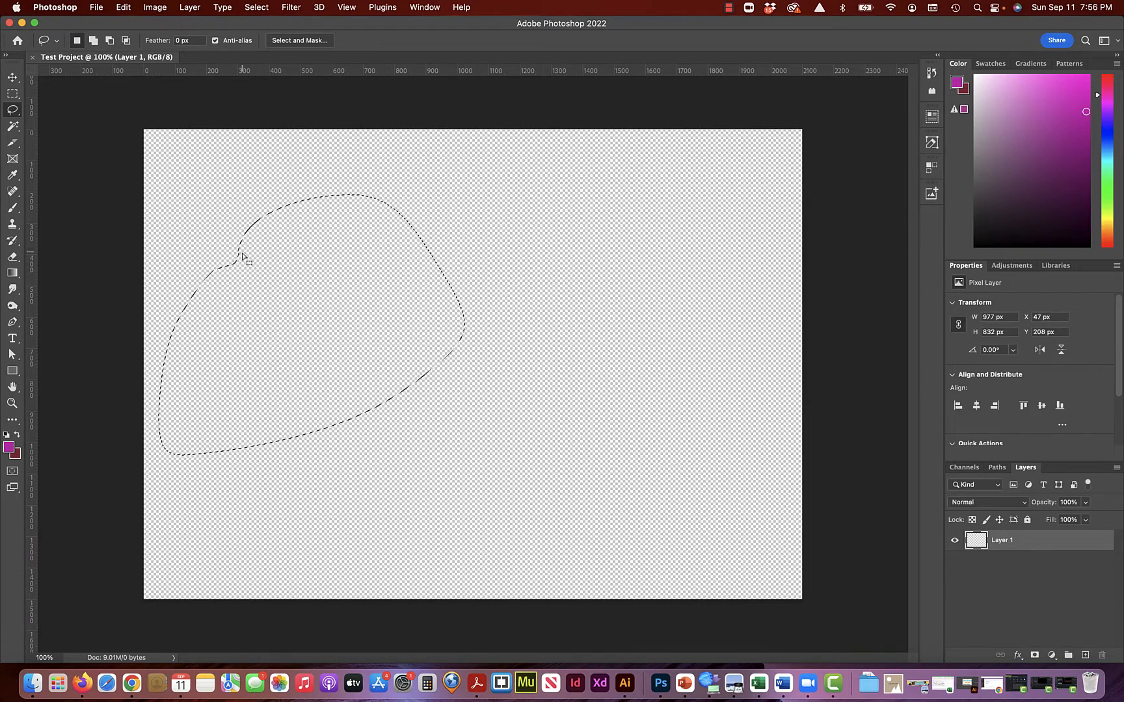
Draw a rounded freehand Lasso selection about 868 × 539 px in the lower middle of the canvas, and deselect it.
mouse_move(356, 469)
left_mouse_down()
mouse_move(621, 405)
mouse_move(507, 527)
mouse_move(374, 513)
mouse_move(356, 470)
left_mouse_up()
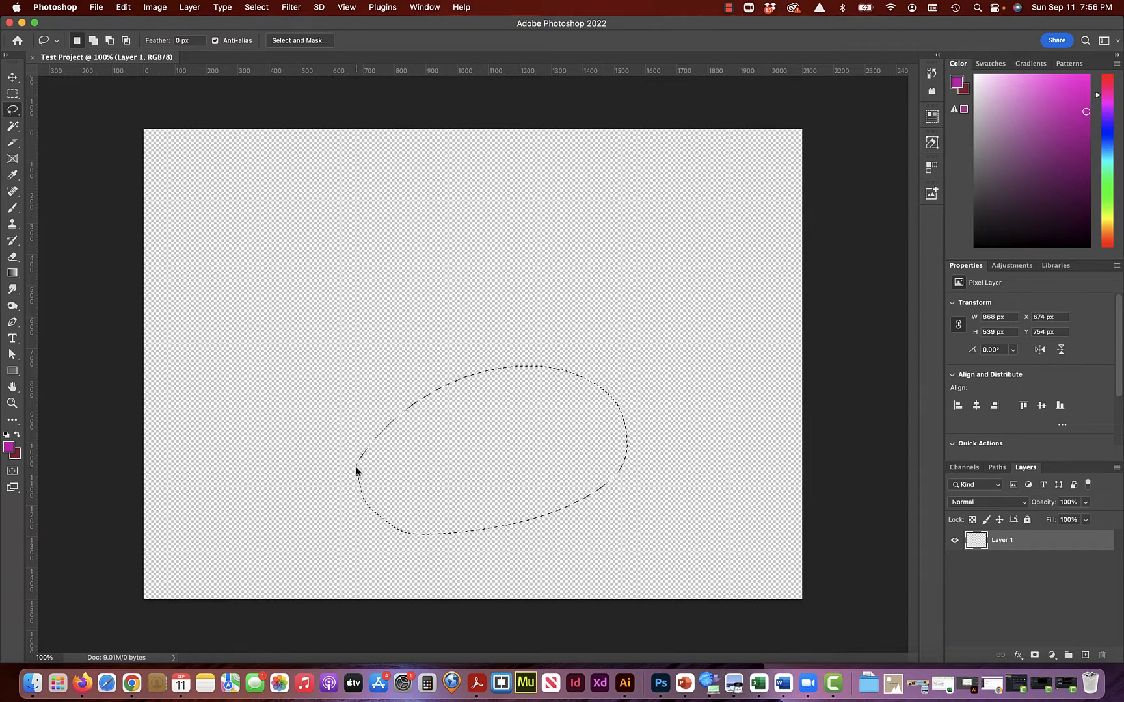
left_click(356, 470)
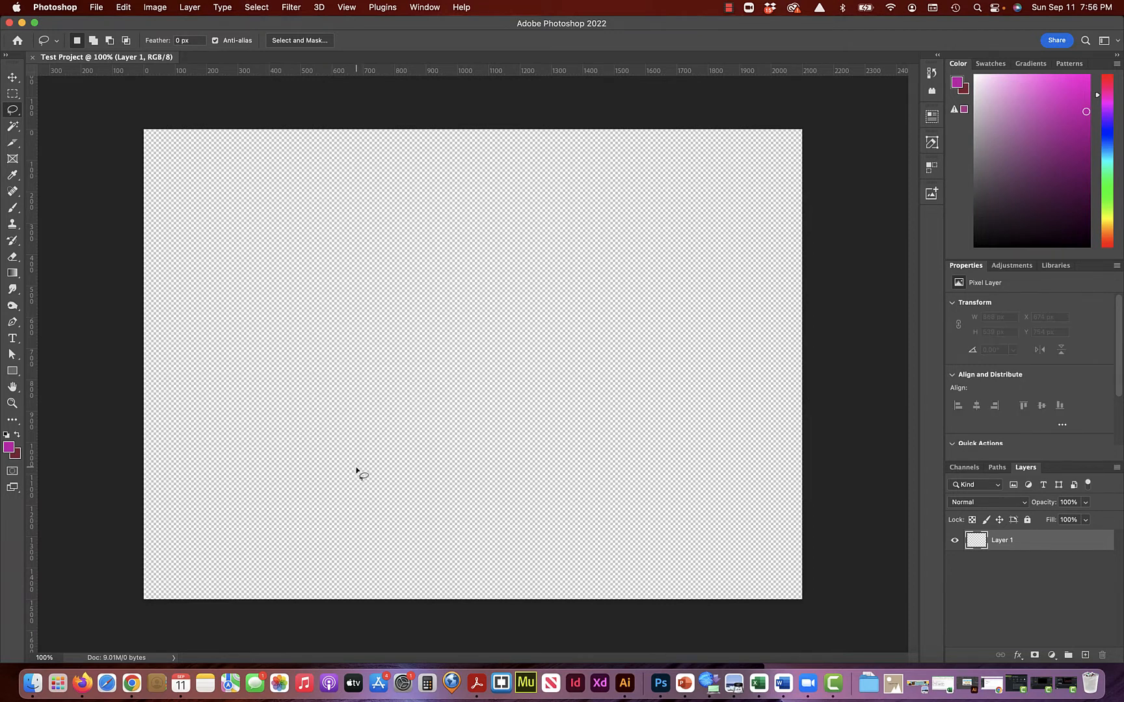
Draw a four-cornered selection about 834 × 635 px around the canvas centre with the Polygonal Lasso tool, and deselect it.
right_click(13, 110)
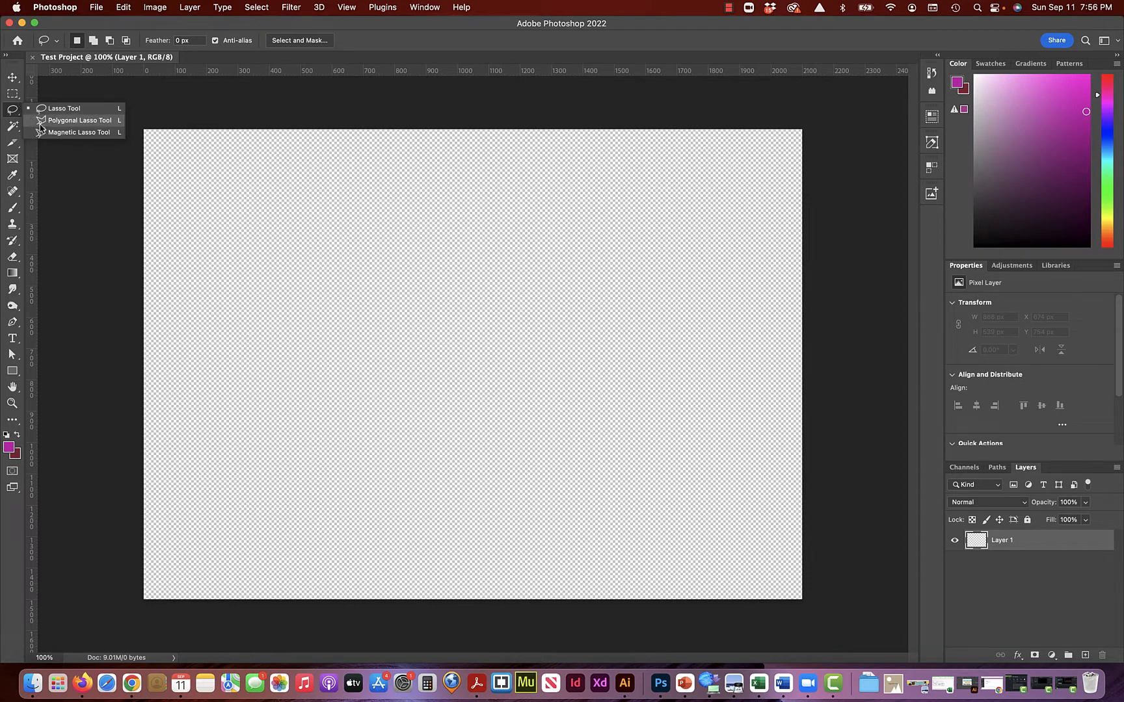
left_click(40, 121)
left_click(399, 465)
left_click(533, 298)
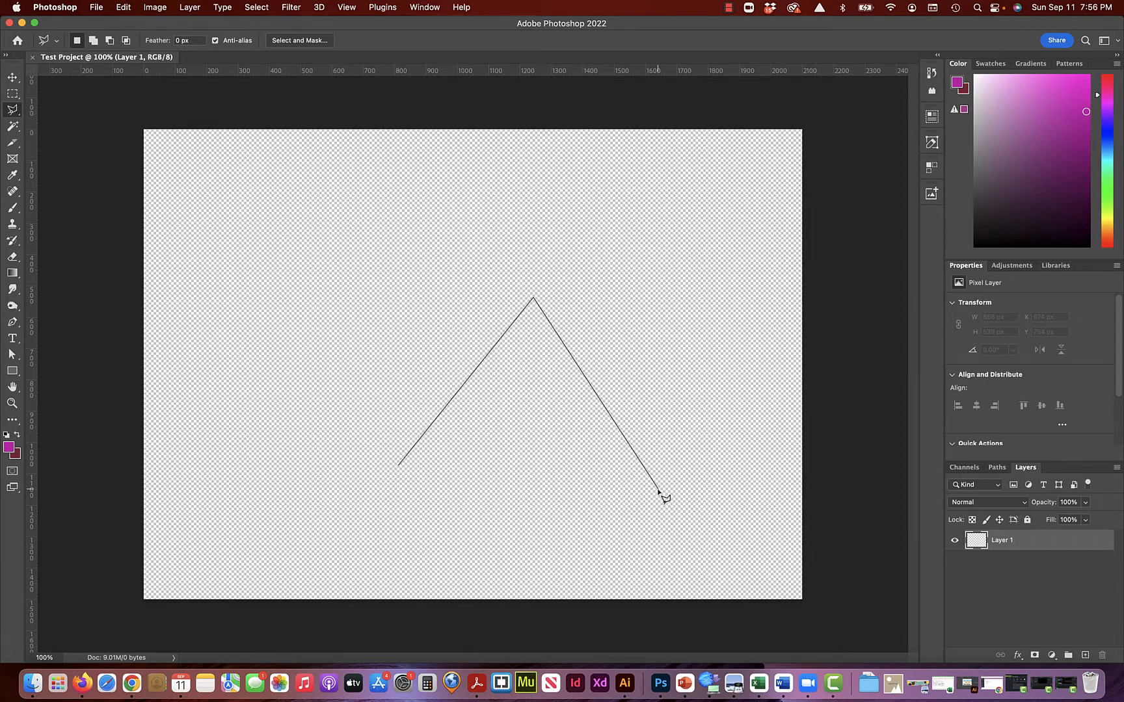
left_click(658, 489)
left_click(447, 496)
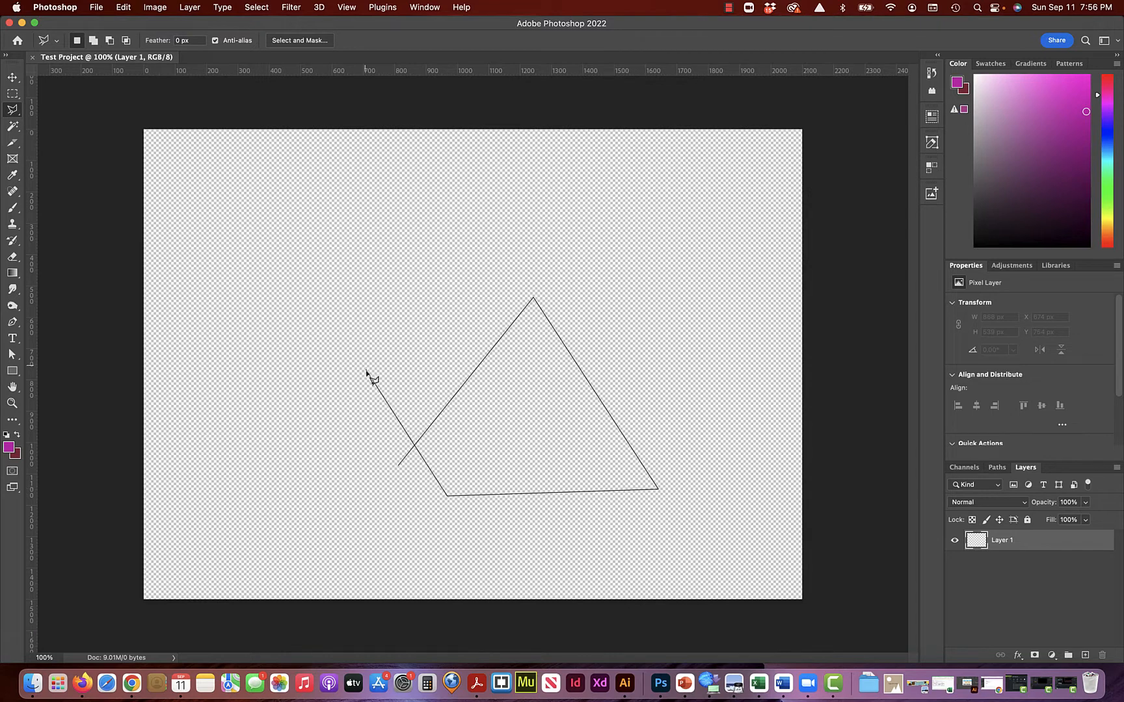
left_click(397, 463)
key("Return")
key("super+d")
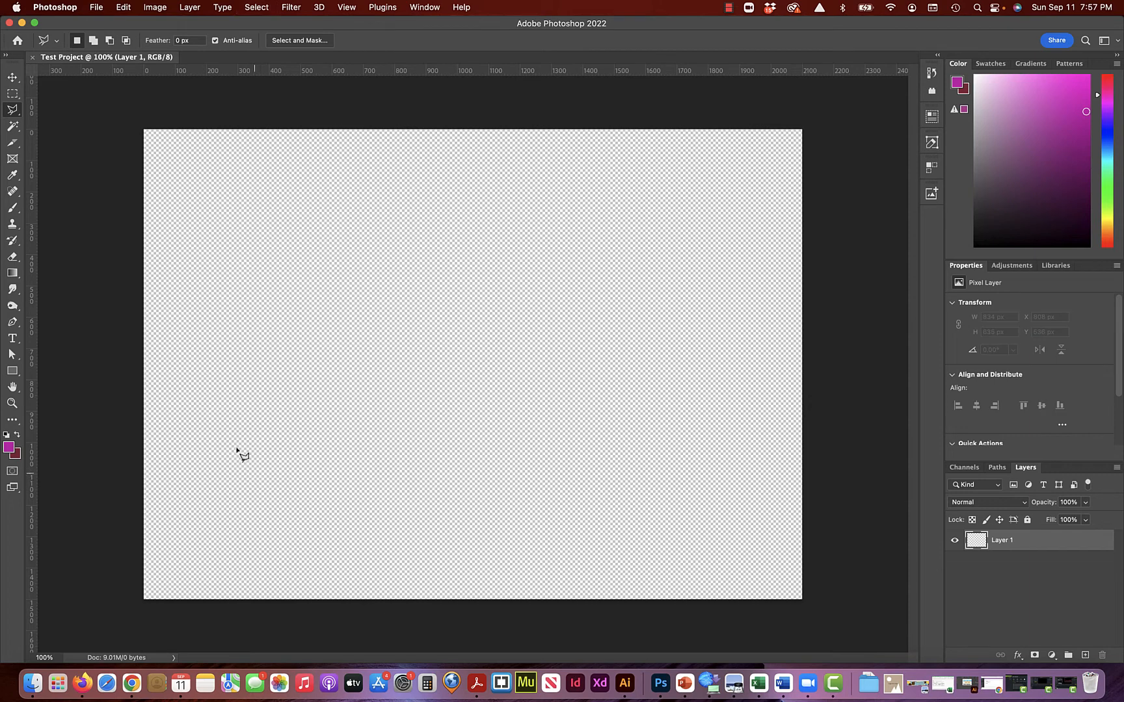
Review the lasso variants and activate the Magic Wand, Object Selection and Quick Selection tools in turn.
left_click(13, 112)
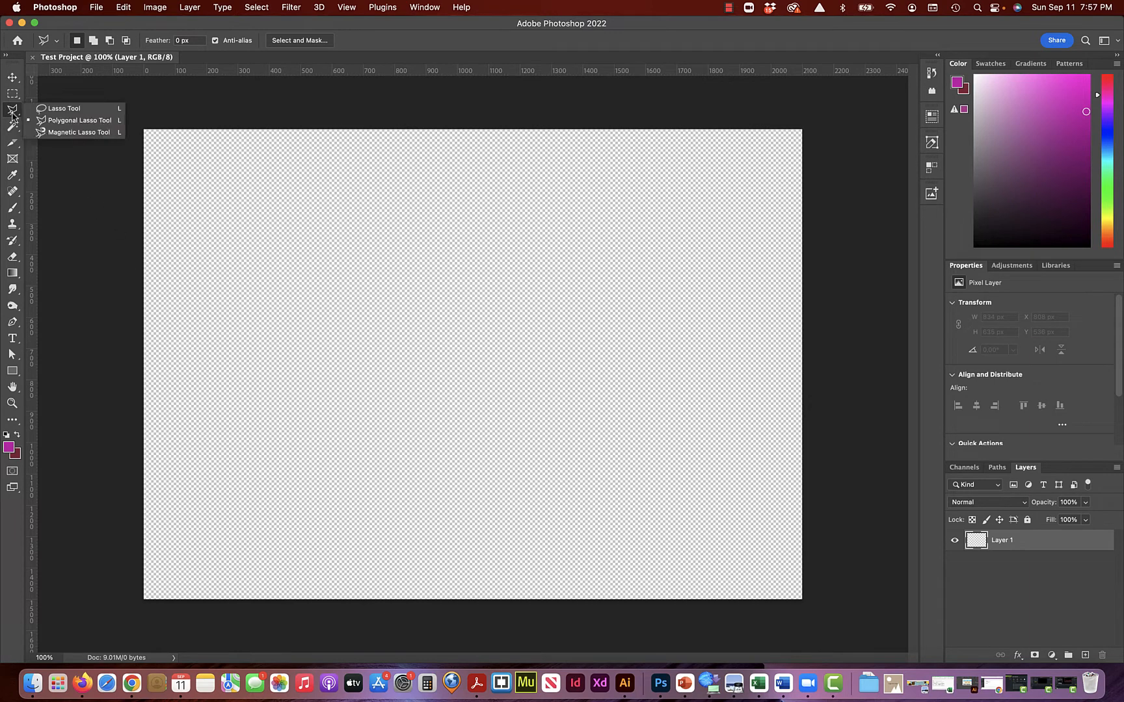
left_click(12, 114)
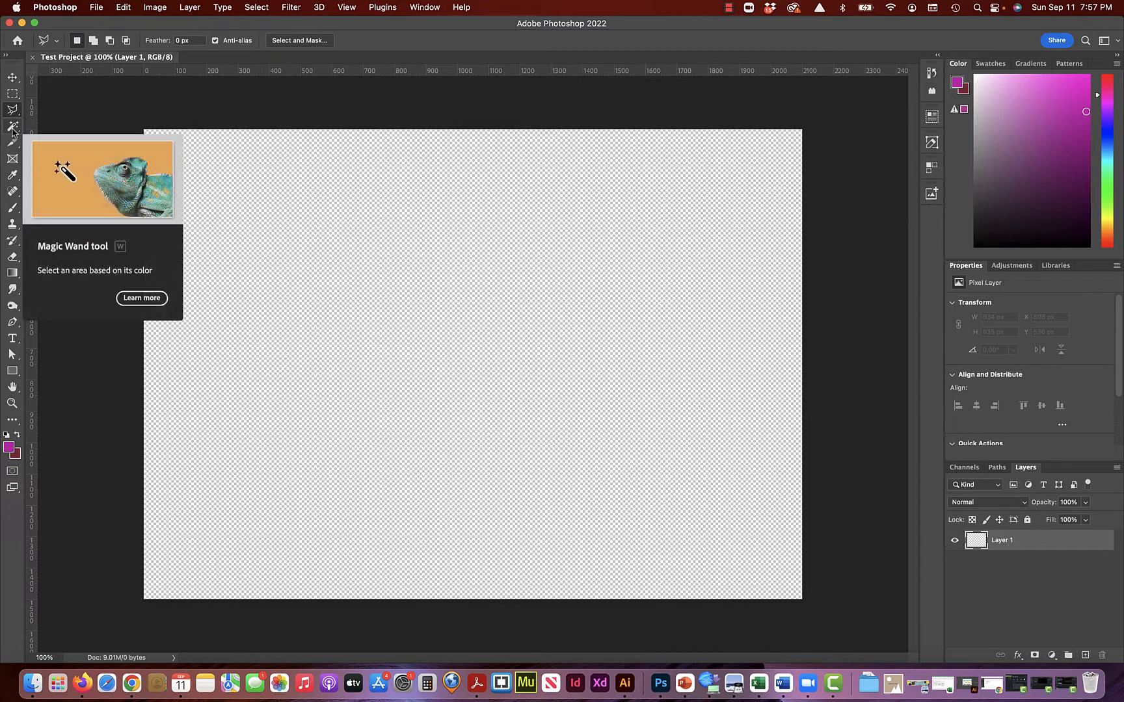
left_click(12, 128)
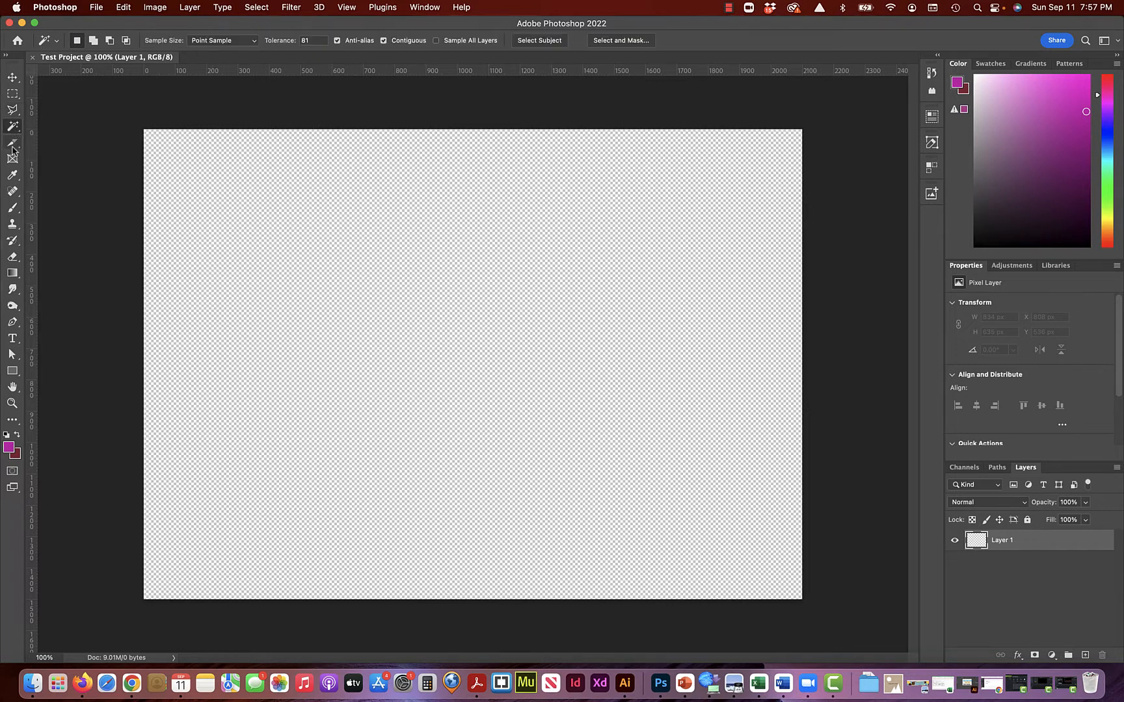
left_click(13, 126)
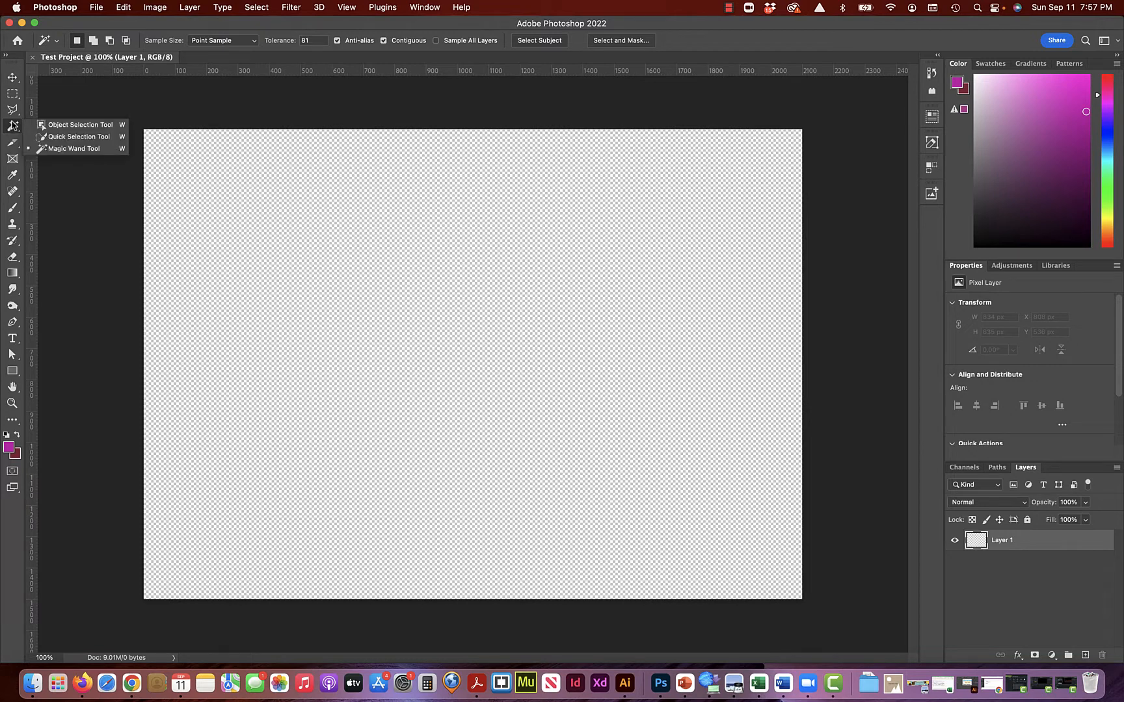
left_click(41, 126)
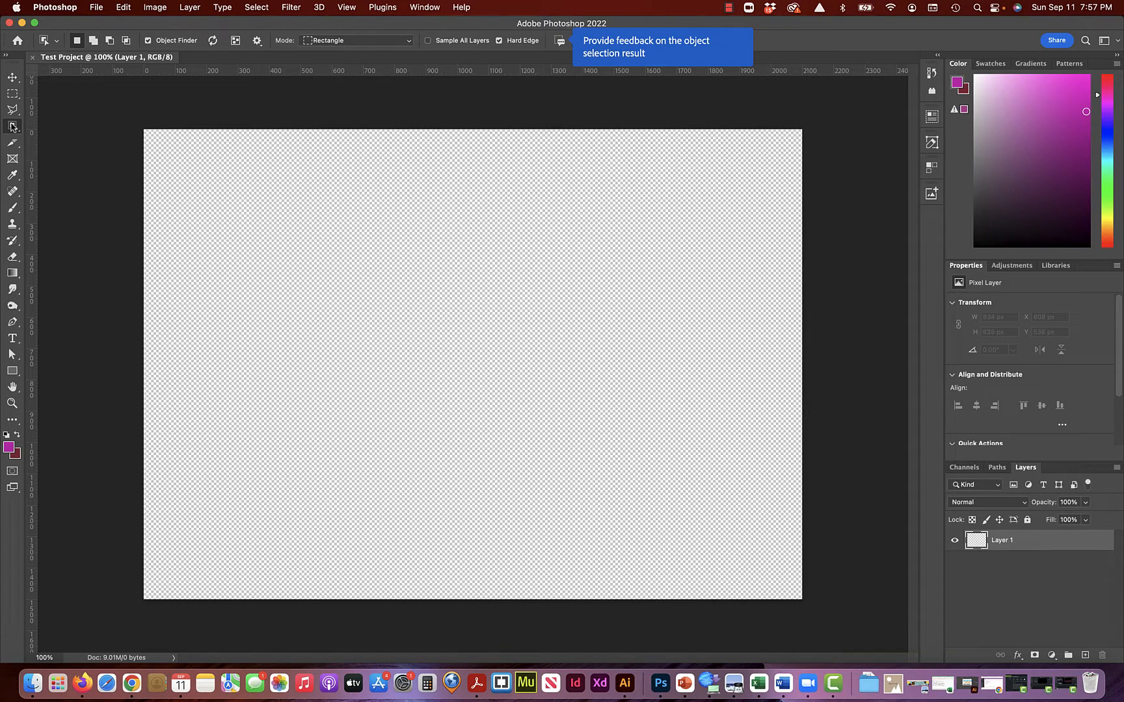
left_click(13, 126)
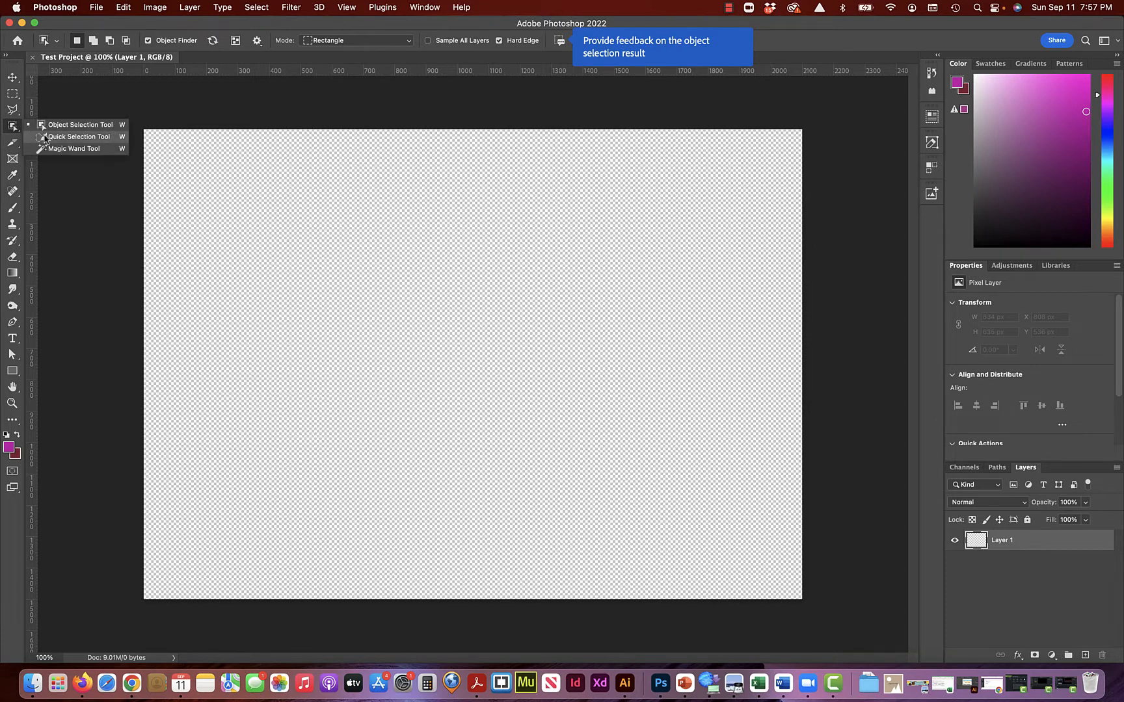
left_click(45, 137)
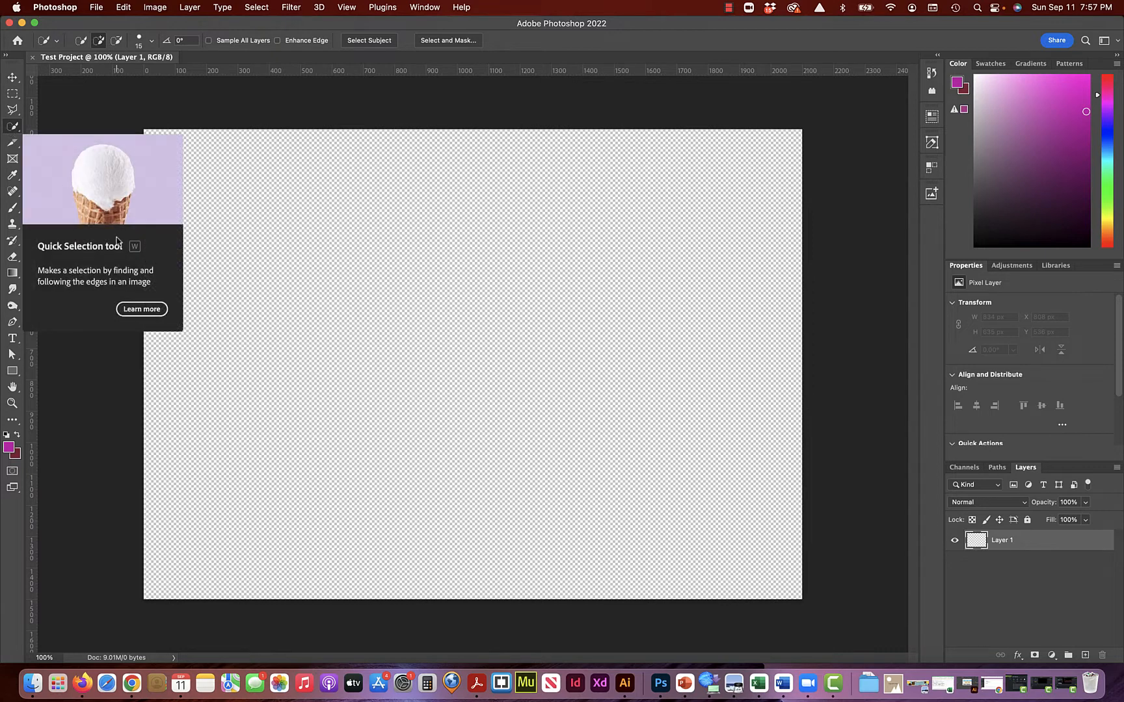
Switch from the Quick Selection tool back to the Magic Wand tool.
left_click(13, 126)
left_click(13, 127)
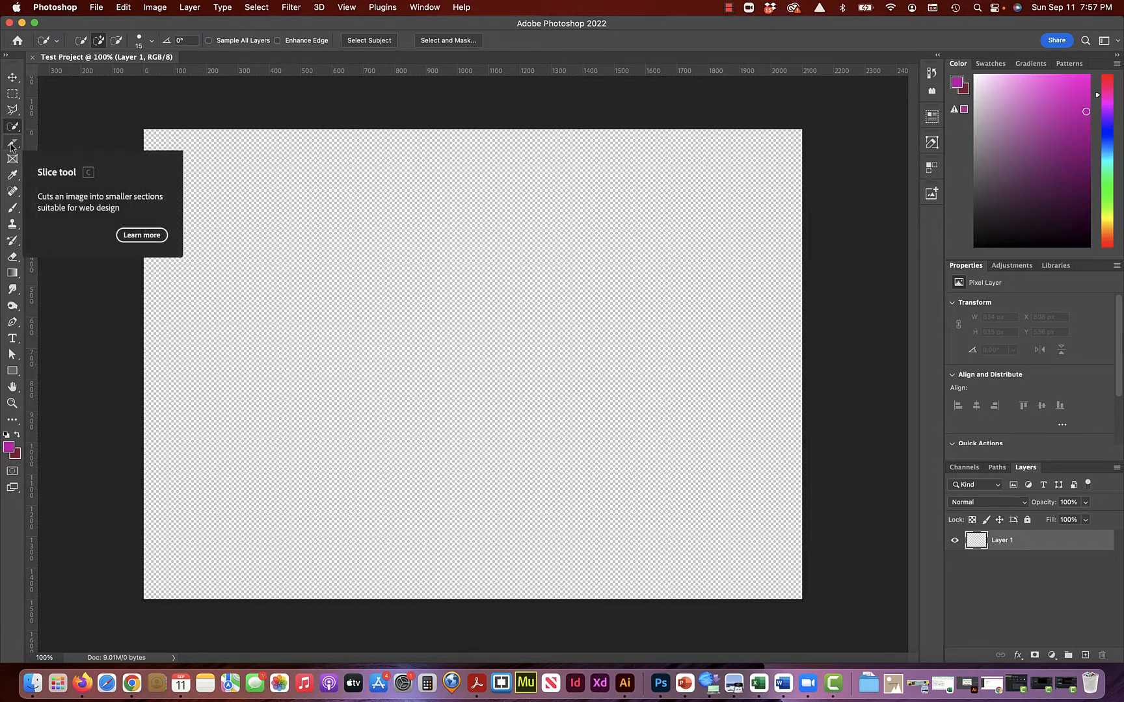
left_click(15, 127)
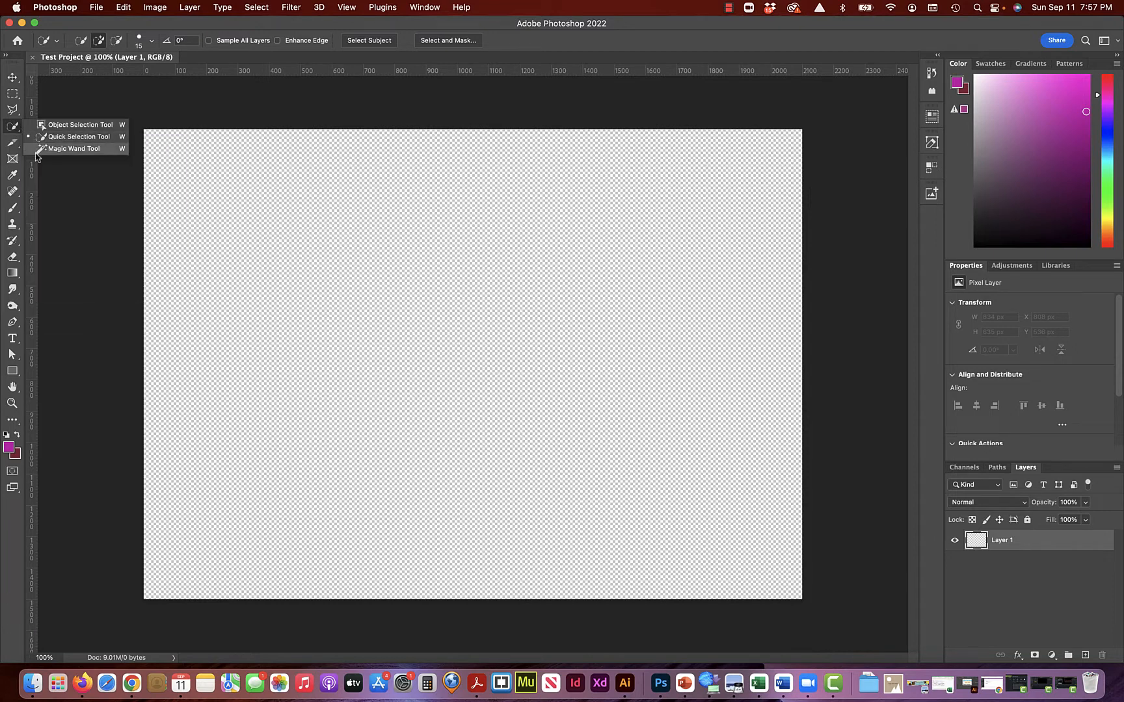
left_click(41, 149)
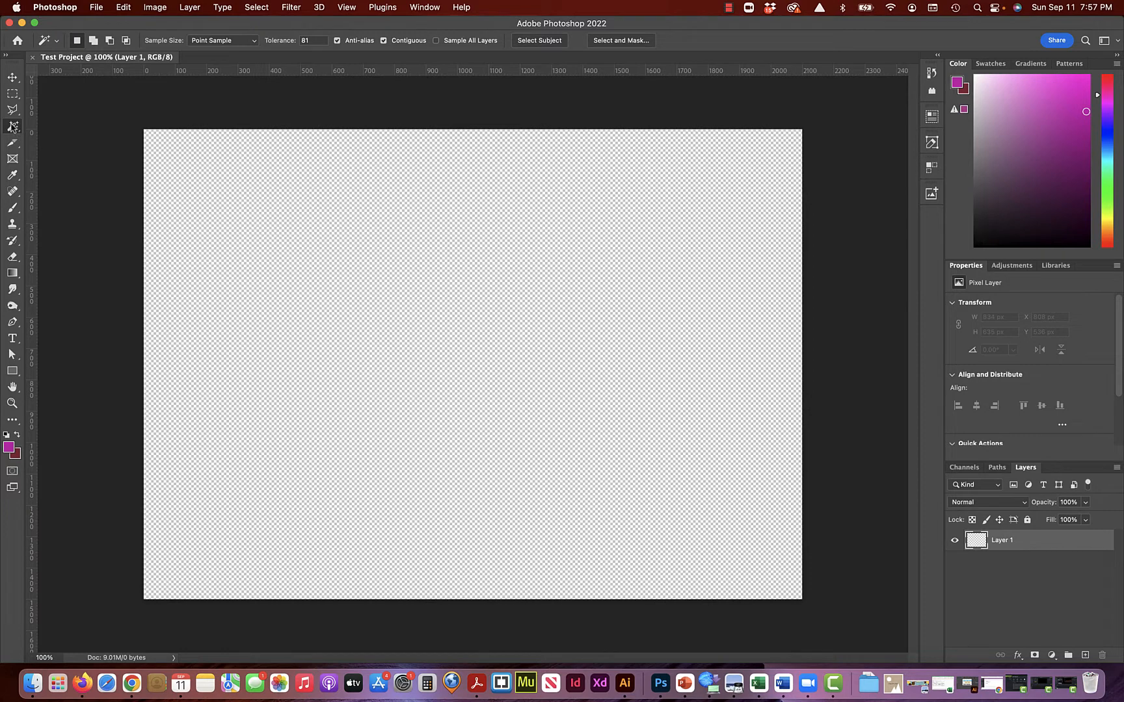
left_click(13, 127)
Try a slight crop from the canvas's upper-left corner with the Crop tool, cancel it and review the crop tool variants.
left_click(12, 143)
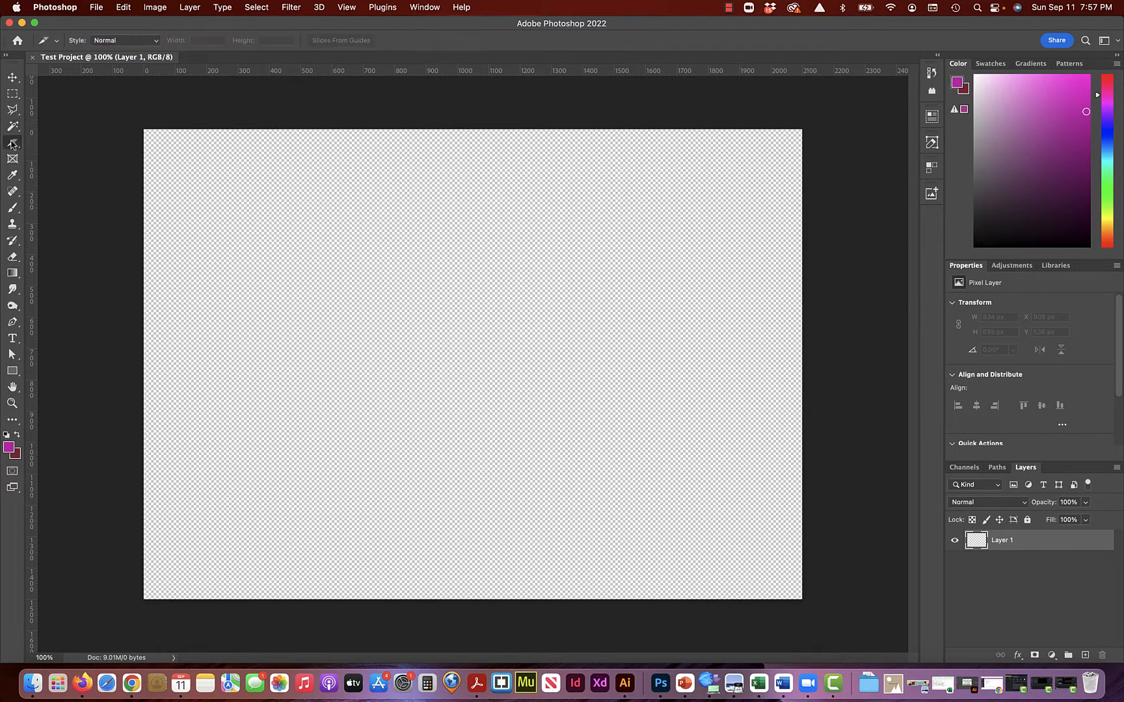
left_click(12, 144)
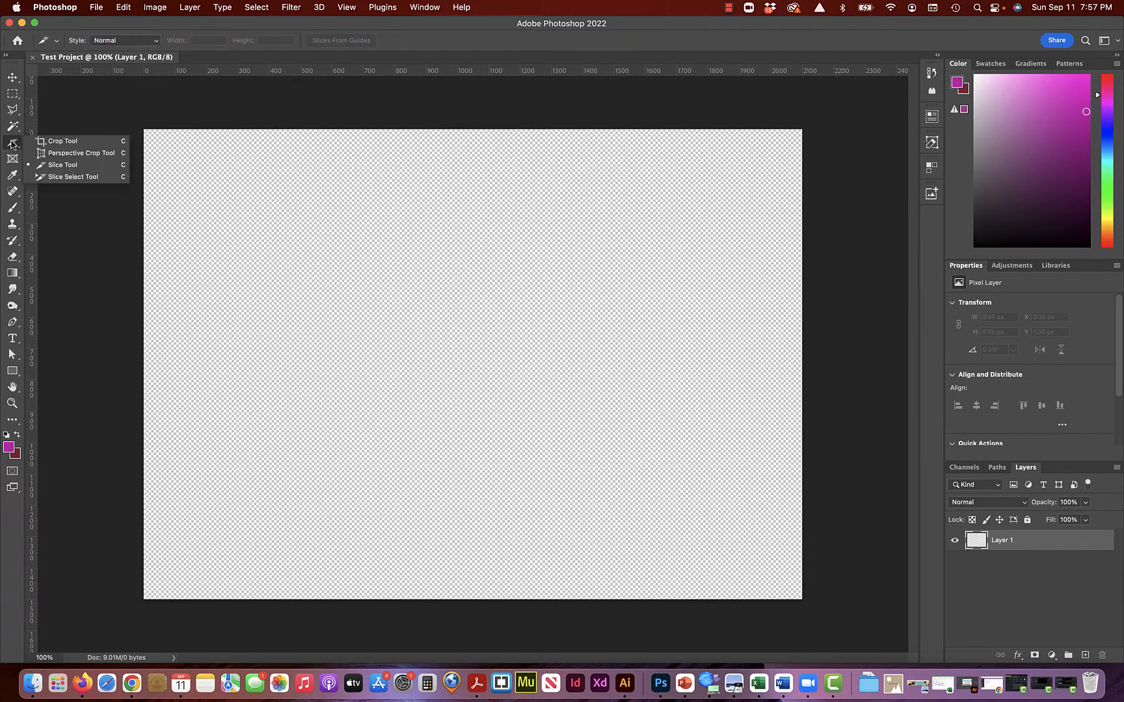
left_click(46, 143)
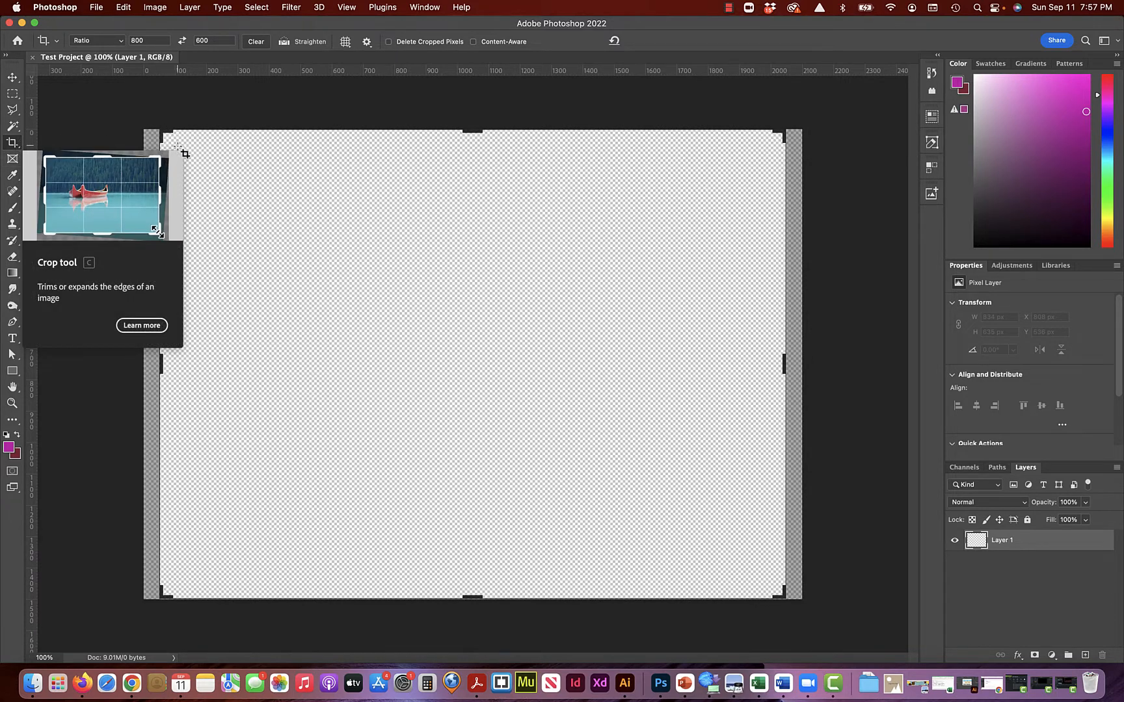
mouse_move(158, 132)
left_mouse_down()
mouse_move(281, 219)
mouse_move(135, 143)
mouse_move(155, 148)
mouse_move(158, 138)
left_mouse_up()
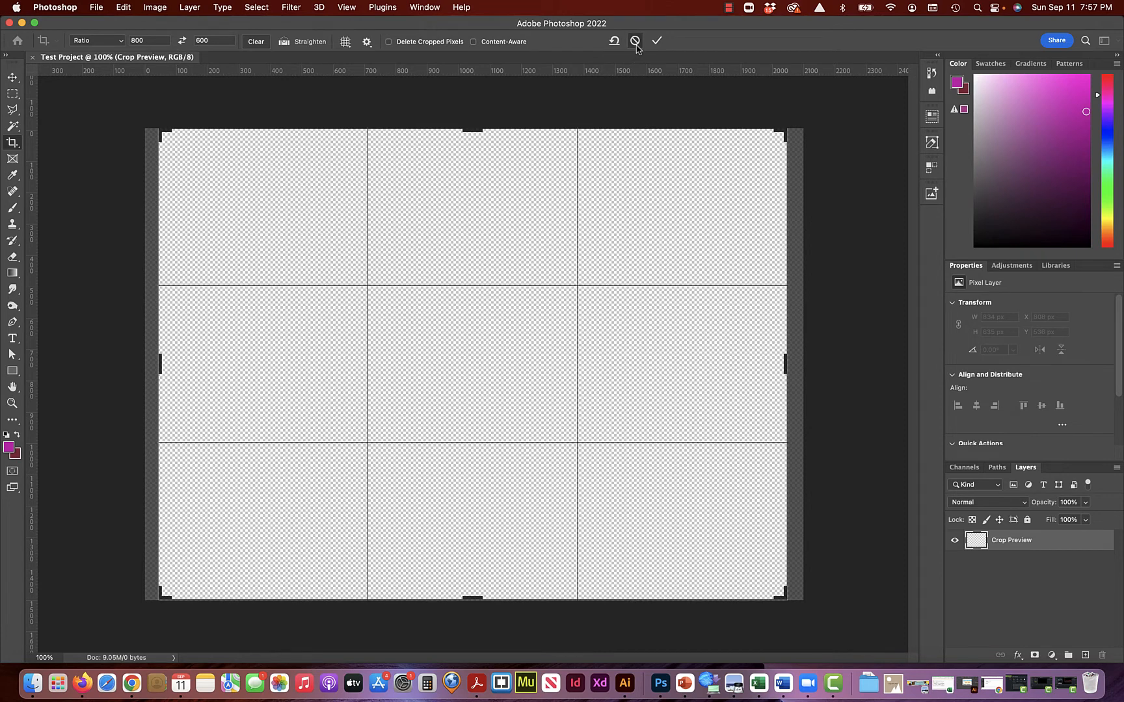
left_click(635, 41)
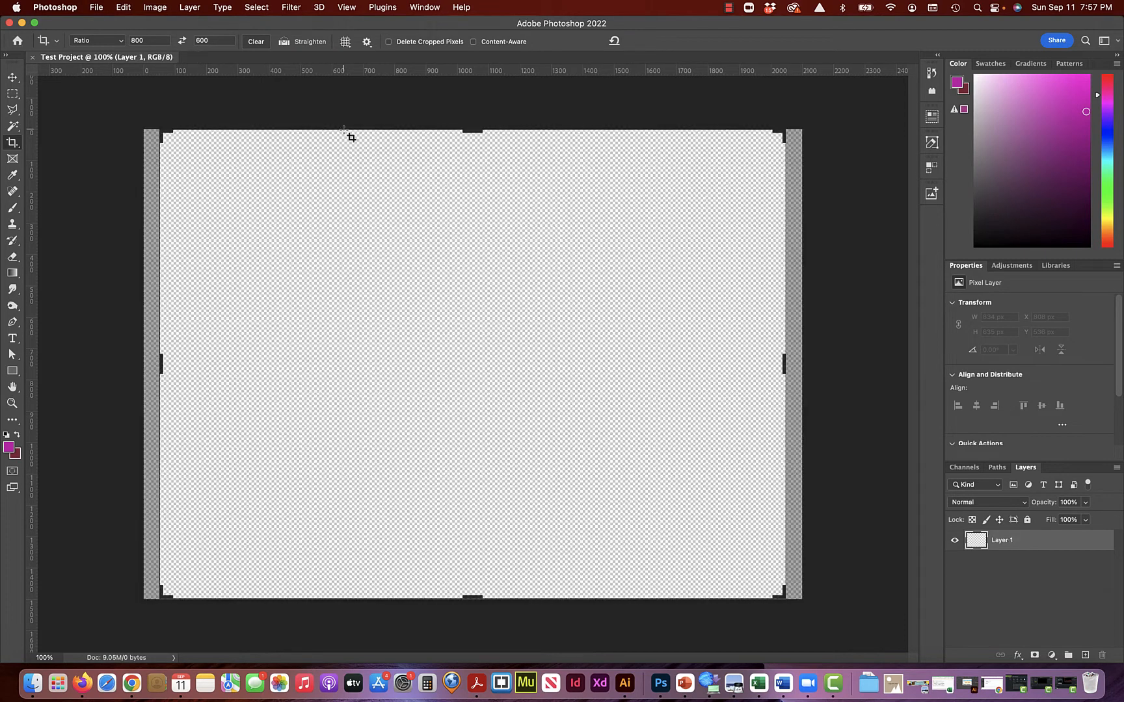
left_click(13, 145)
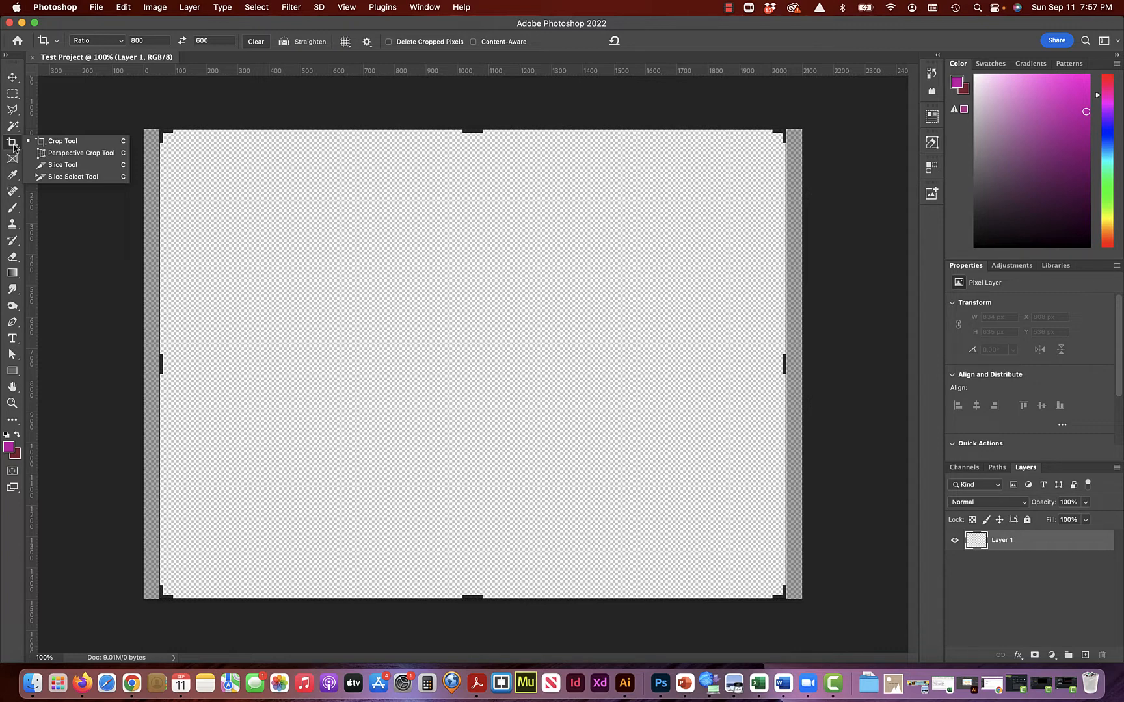
left_click(13, 147)
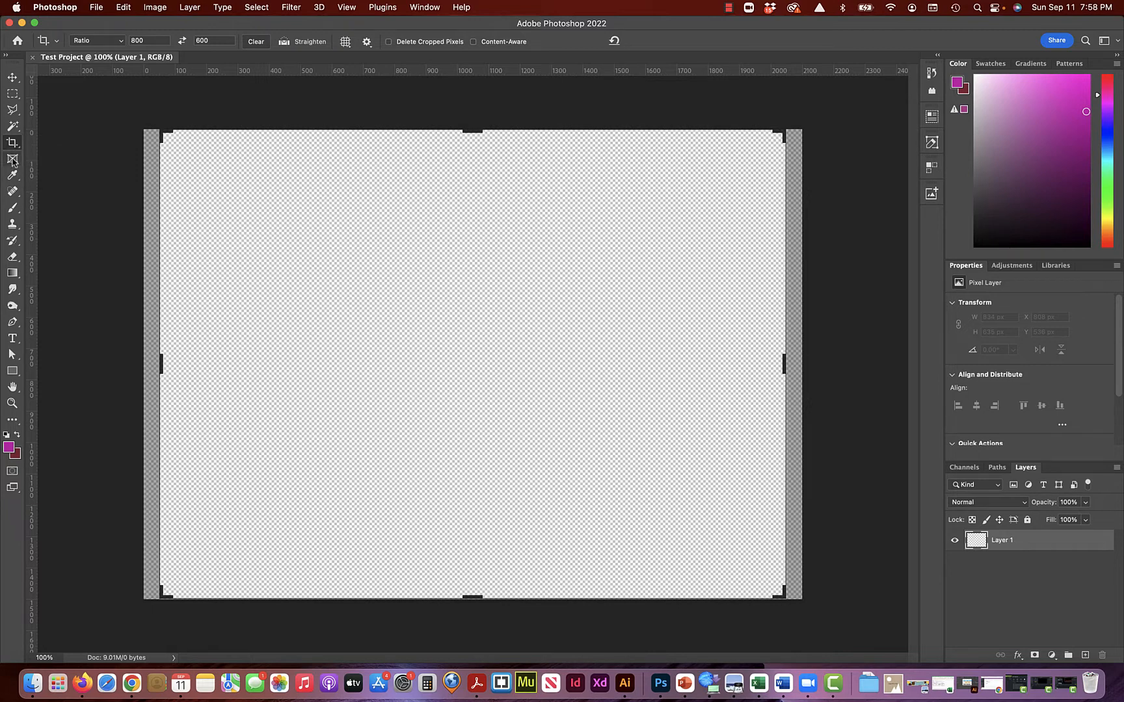
Activate the Frame, Eyedropper, Spot Healing Brush and Brush tools in turn and examine their related tools.
left_click(13, 160)
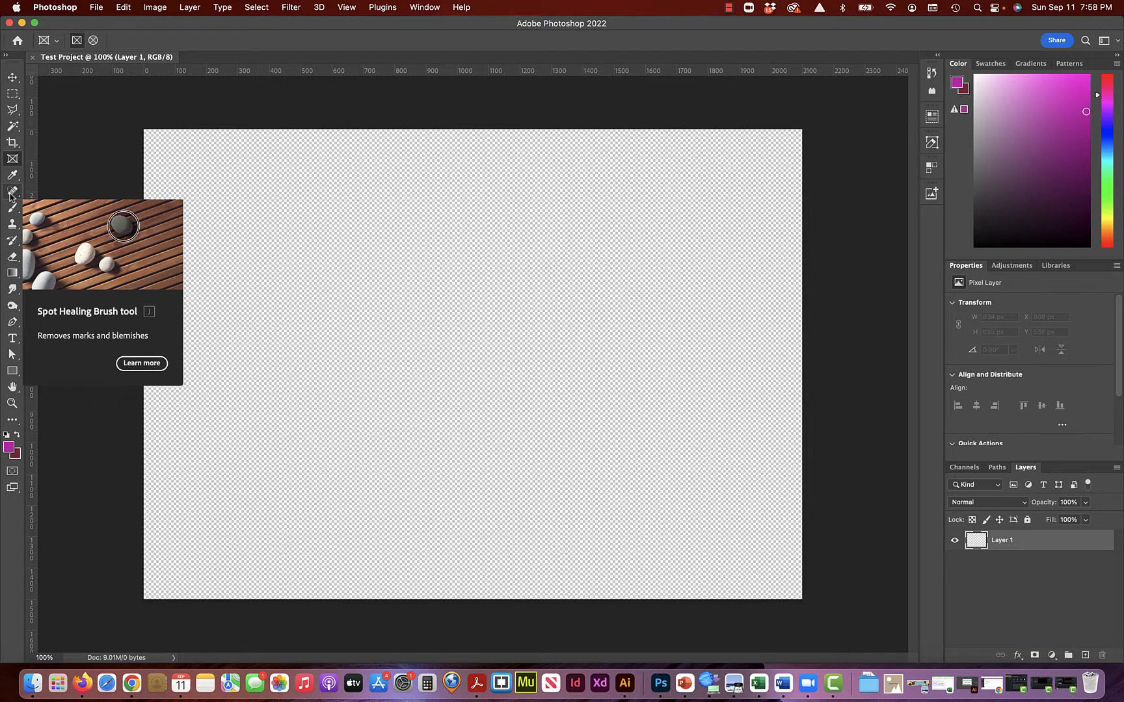
left_click(13, 175)
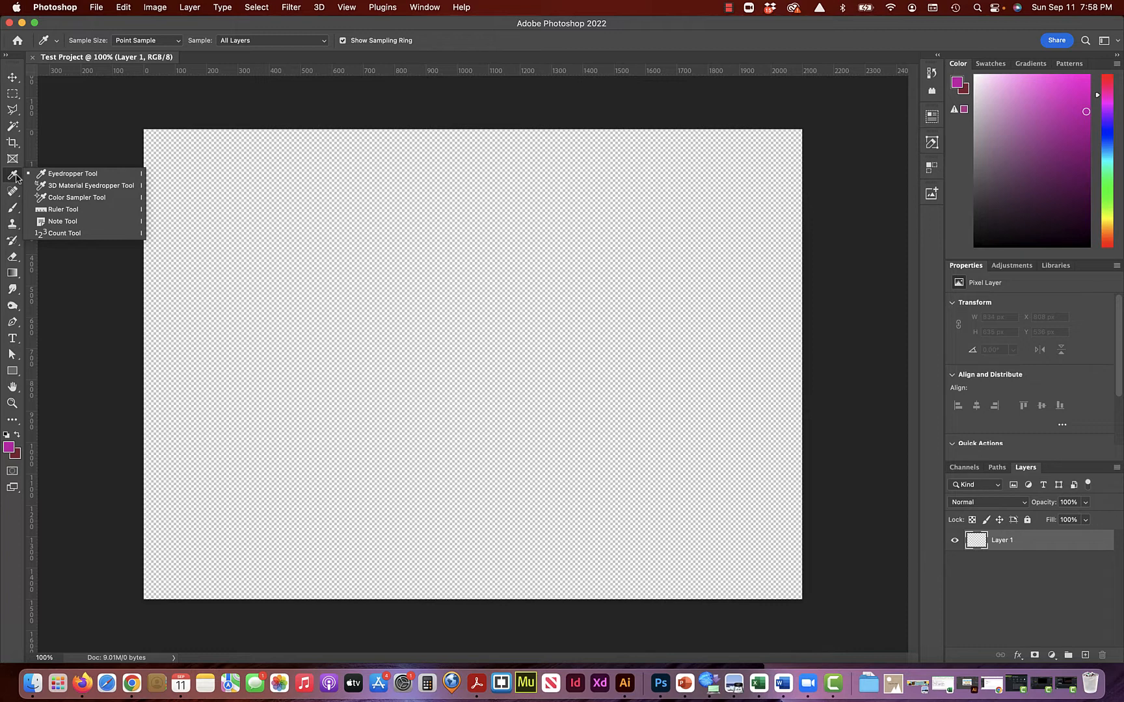
left_click(16, 177)
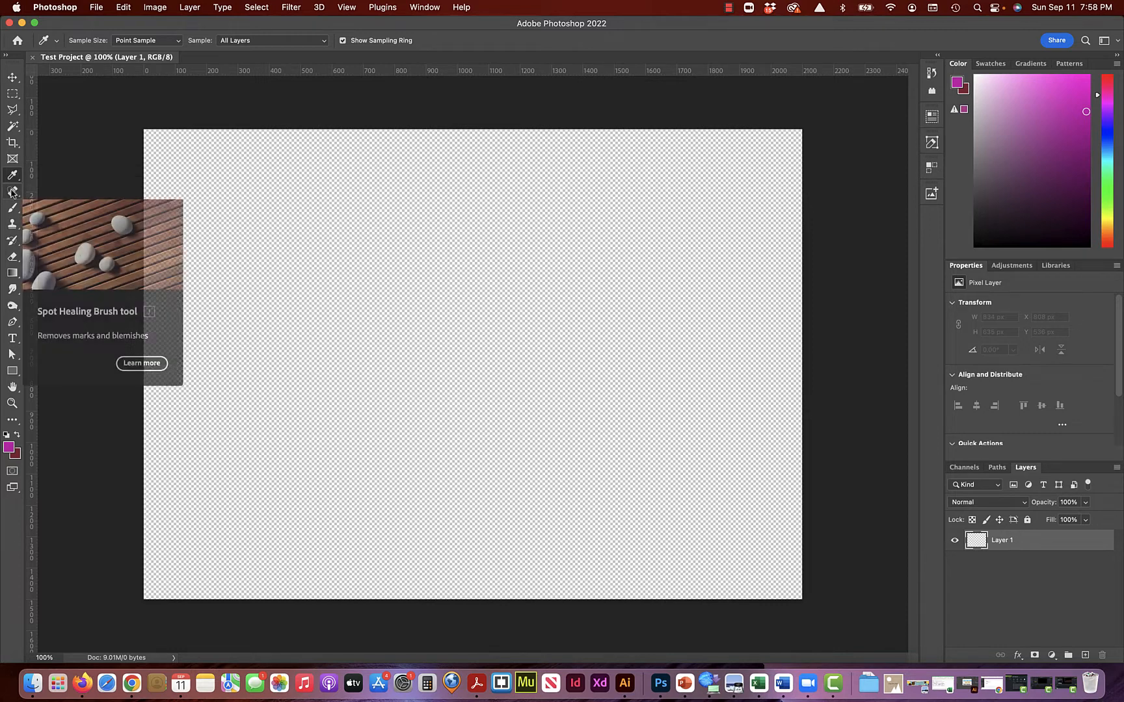
left_click(12, 193)
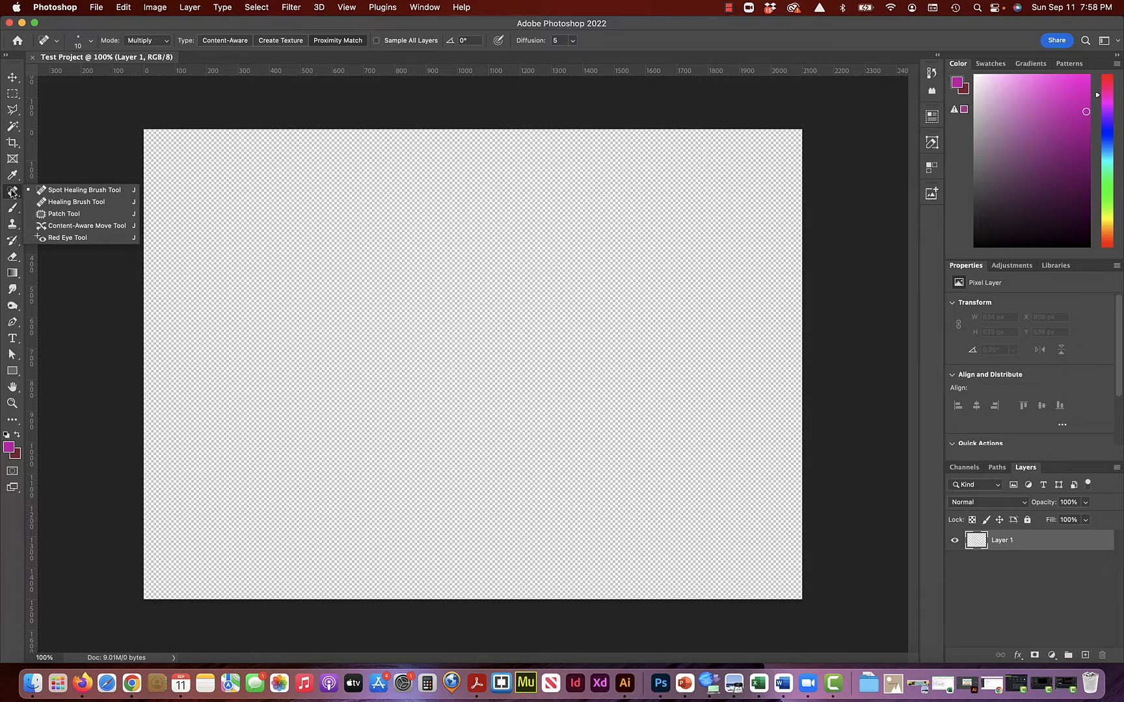
left_click(13, 192)
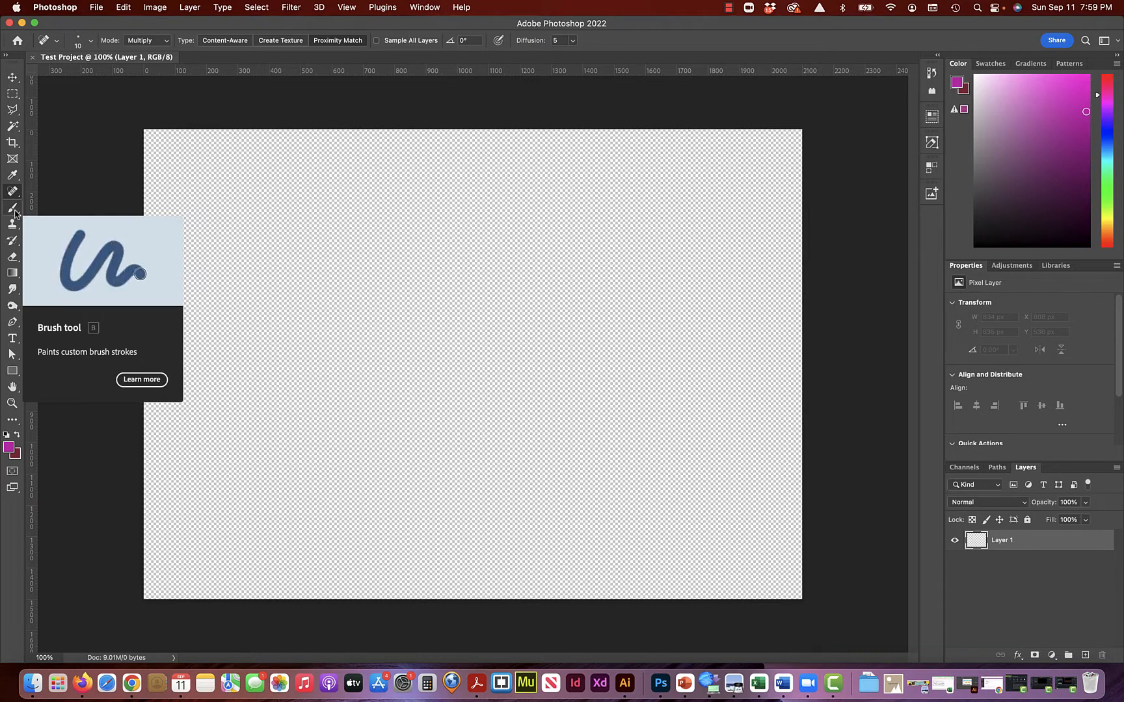
left_click(13, 208)
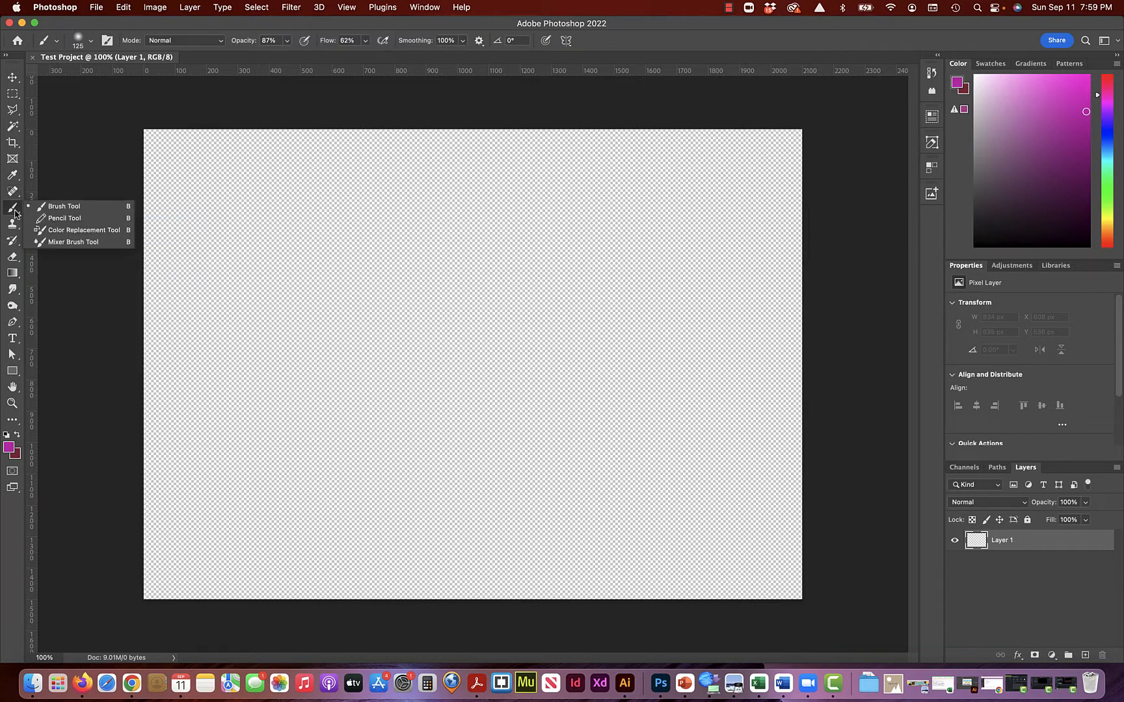
left_click(14, 211)
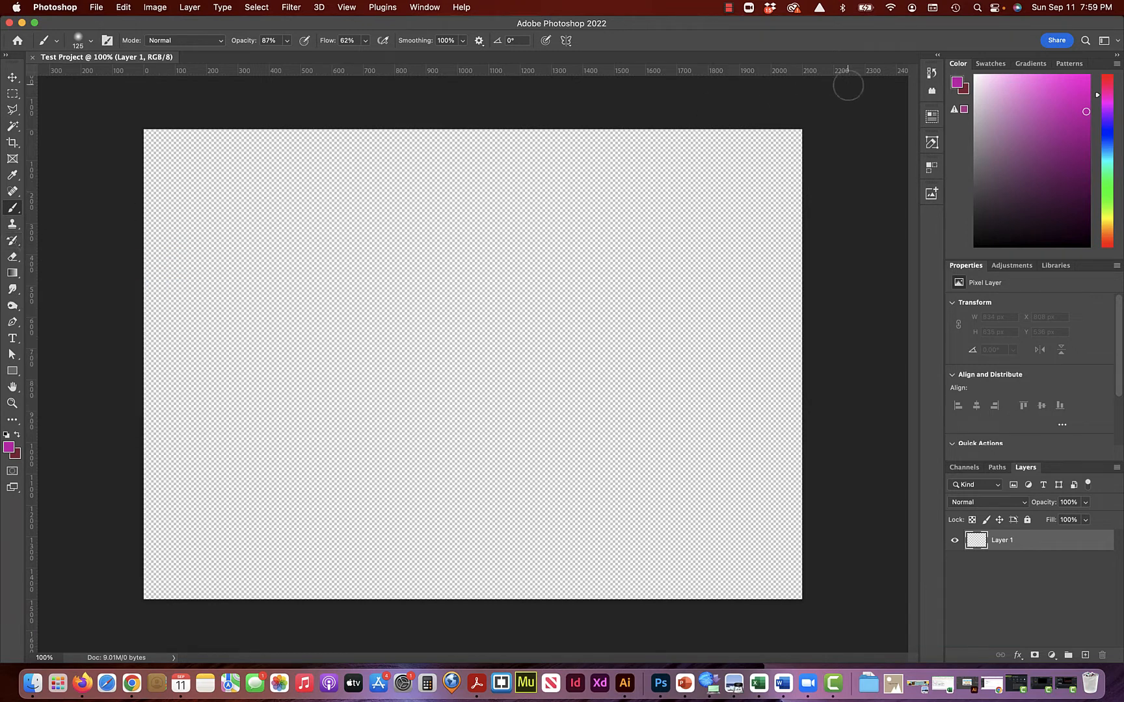
Open the History panel and lengthen it to show the full list of history states.
left_click(932, 74)
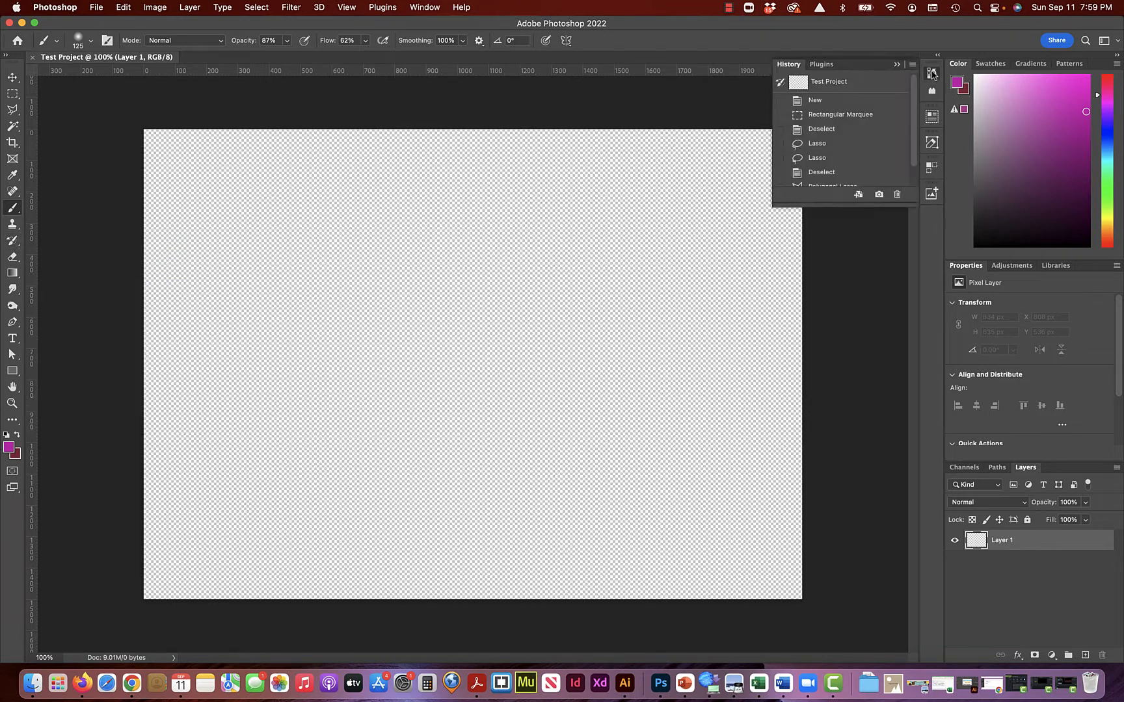
left_click_drag(856, 208, 853, 334)
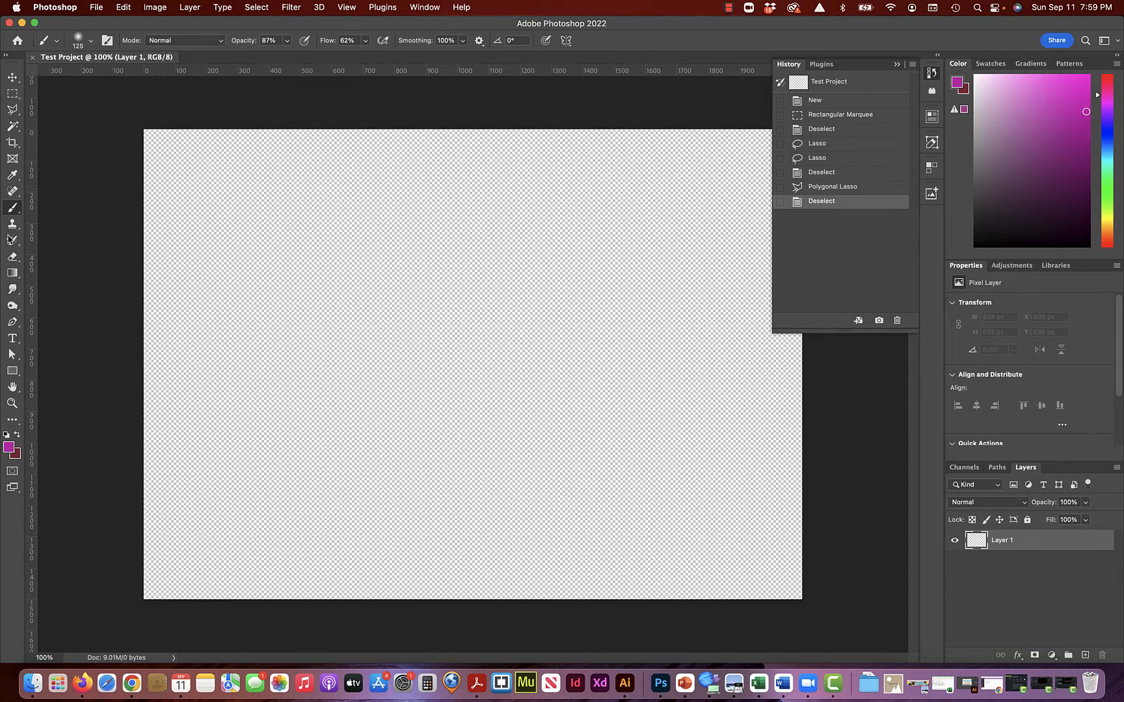
Set the Test Project snapshot as the source for the History Brush tool, and activate the Eraser tool.
left_click(12, 208)
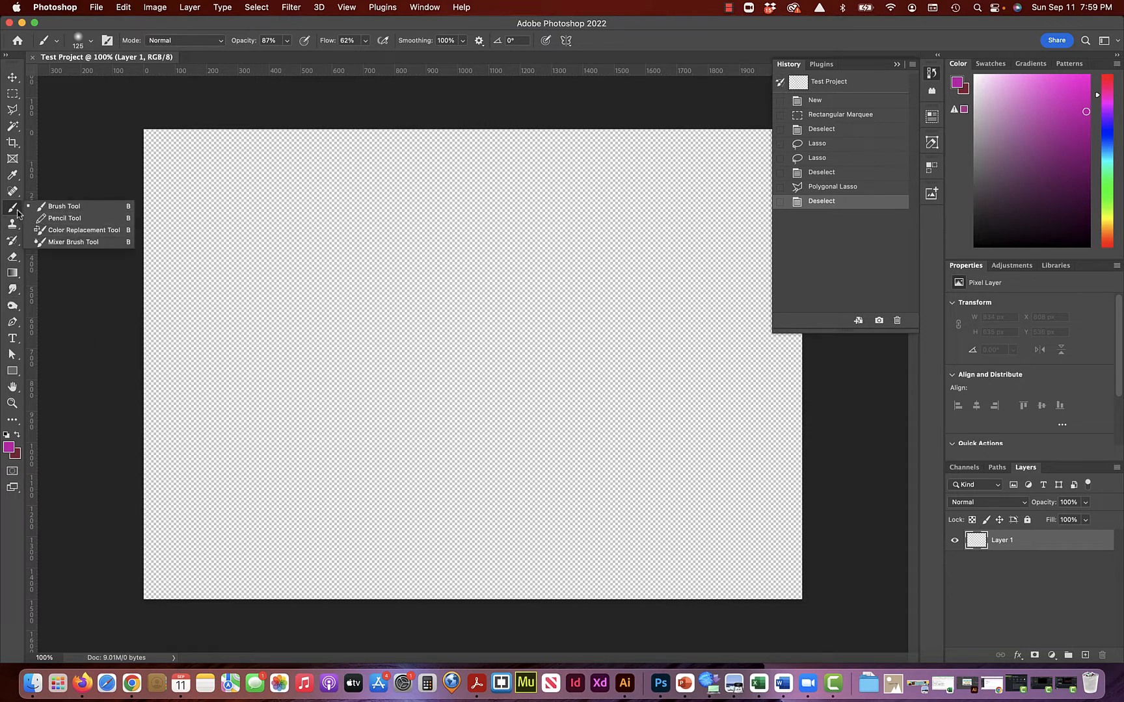
left_click(15, 242)
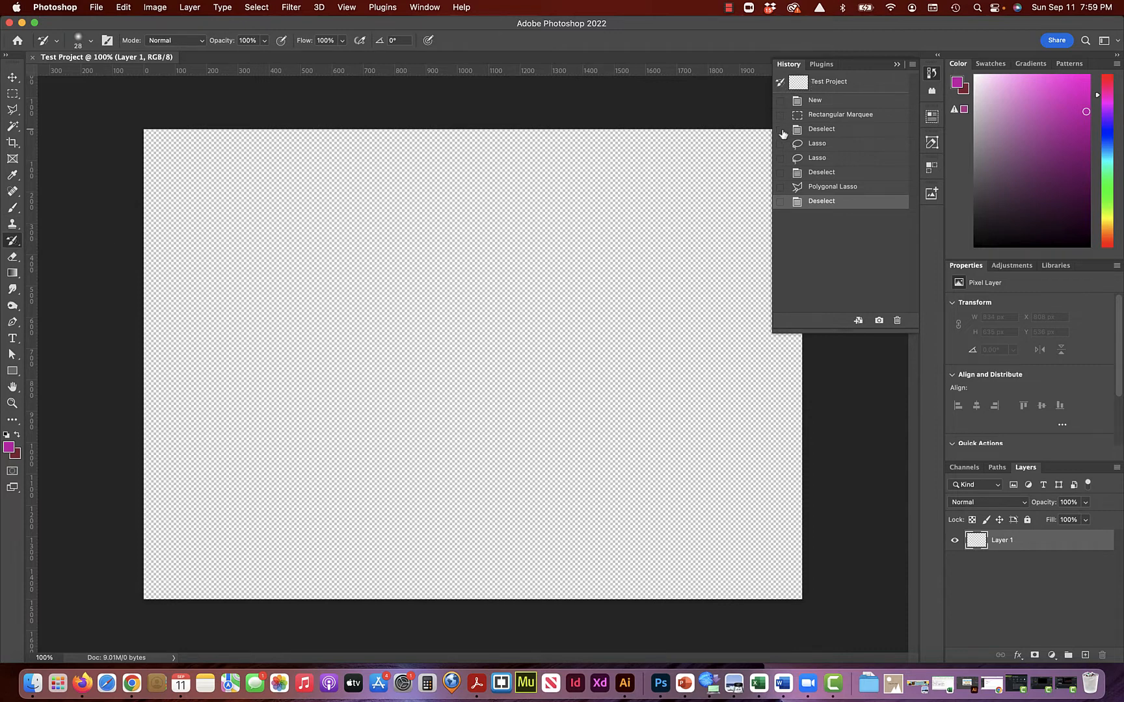
left_click(779, 83)
left_click(12, 258)
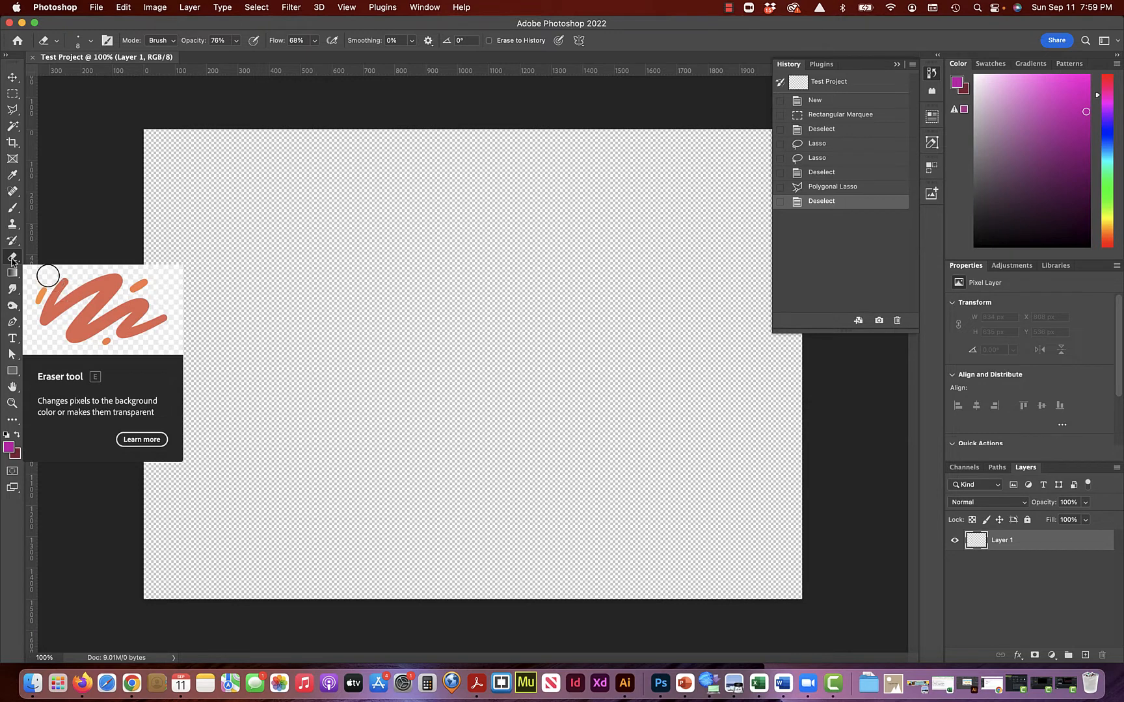
Review the Eraser tool's variants and activate the Gradient tool.
left_click(12, 258)
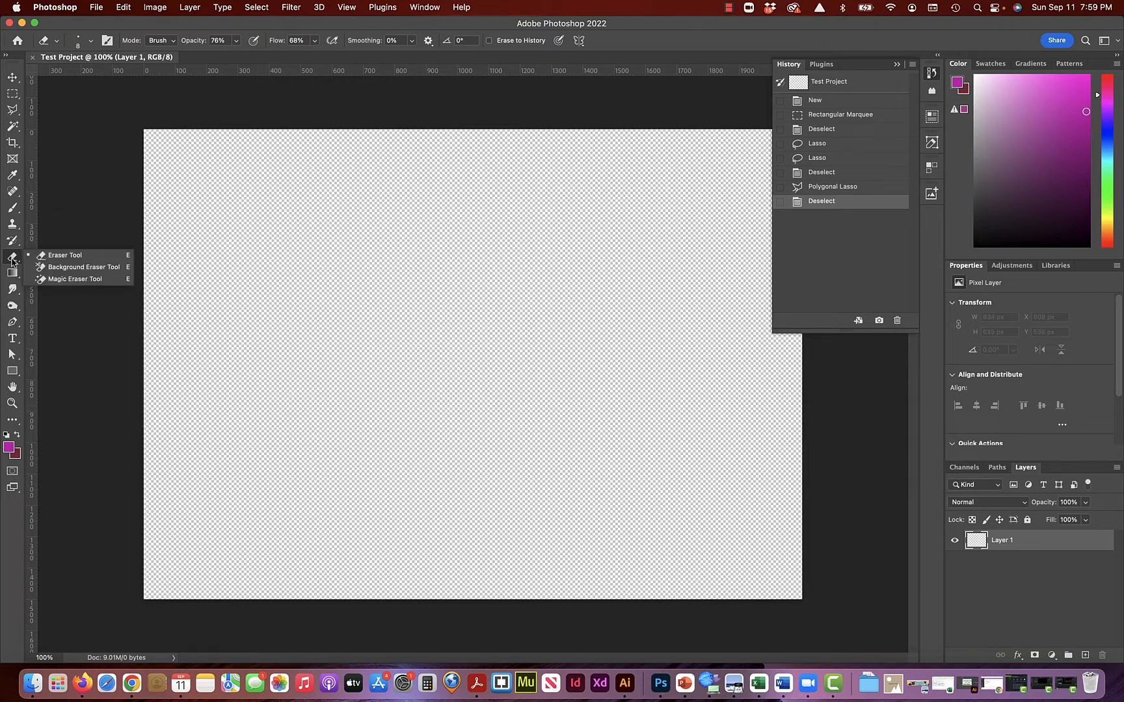
left_click(13, 260)
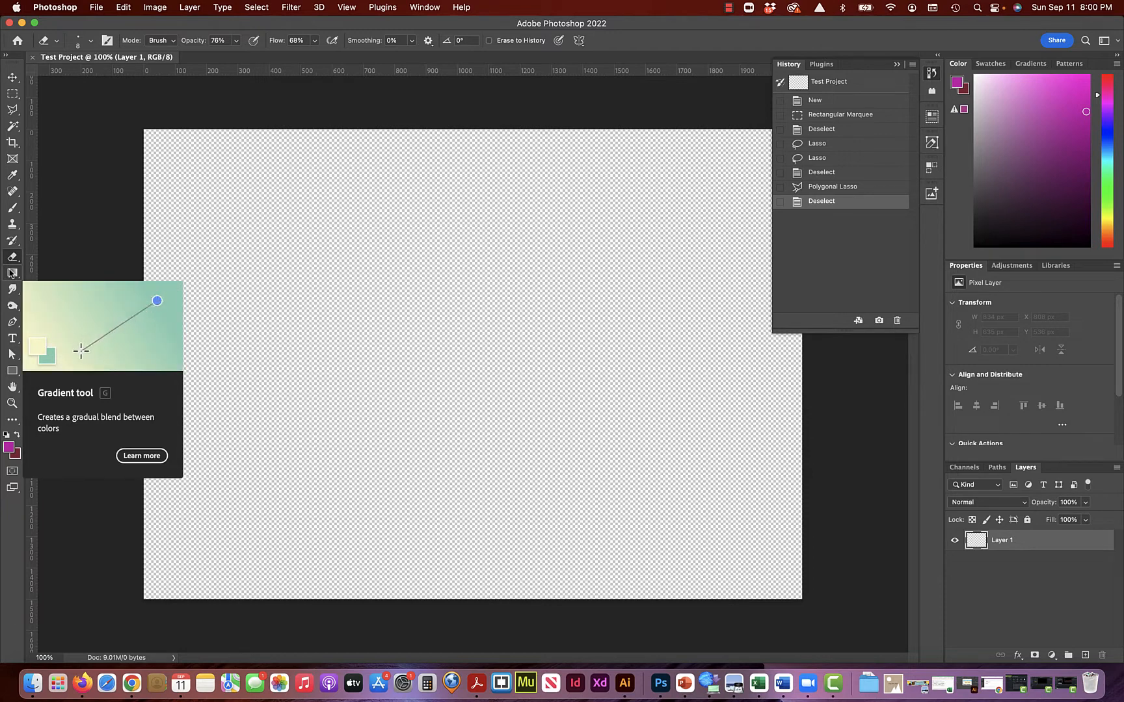
left_click(12, 273)
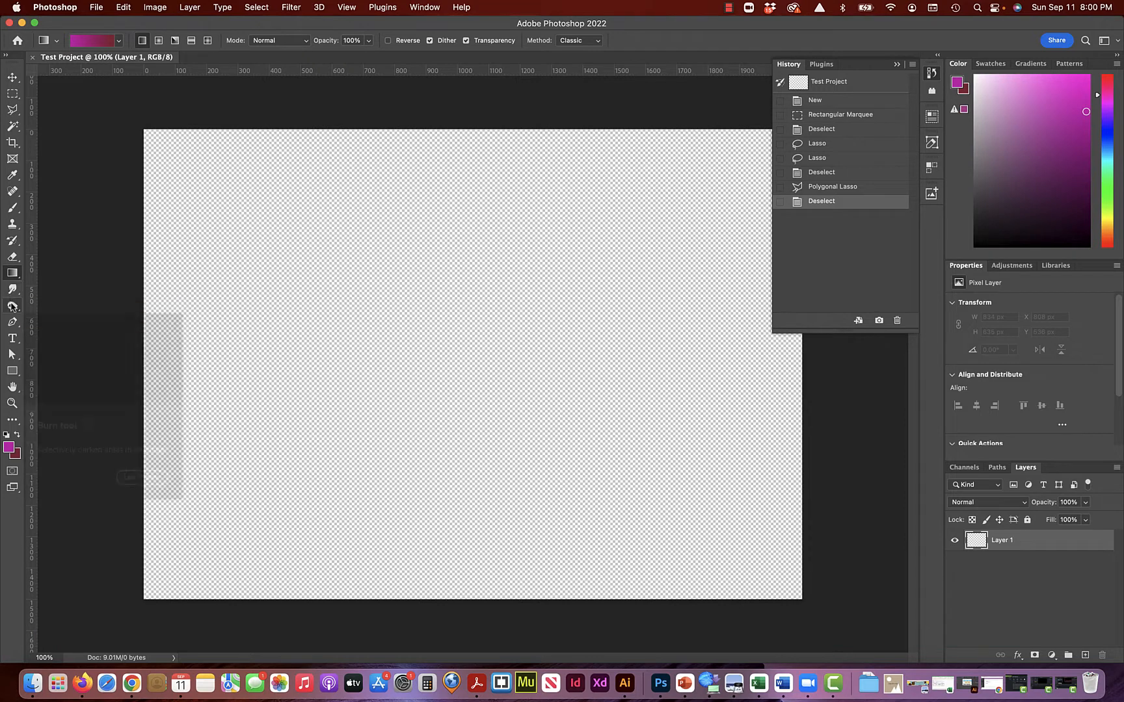
Examine the toning tools, activating the Dodge tool and switching to the Burn tool.
left_click(12, 306)
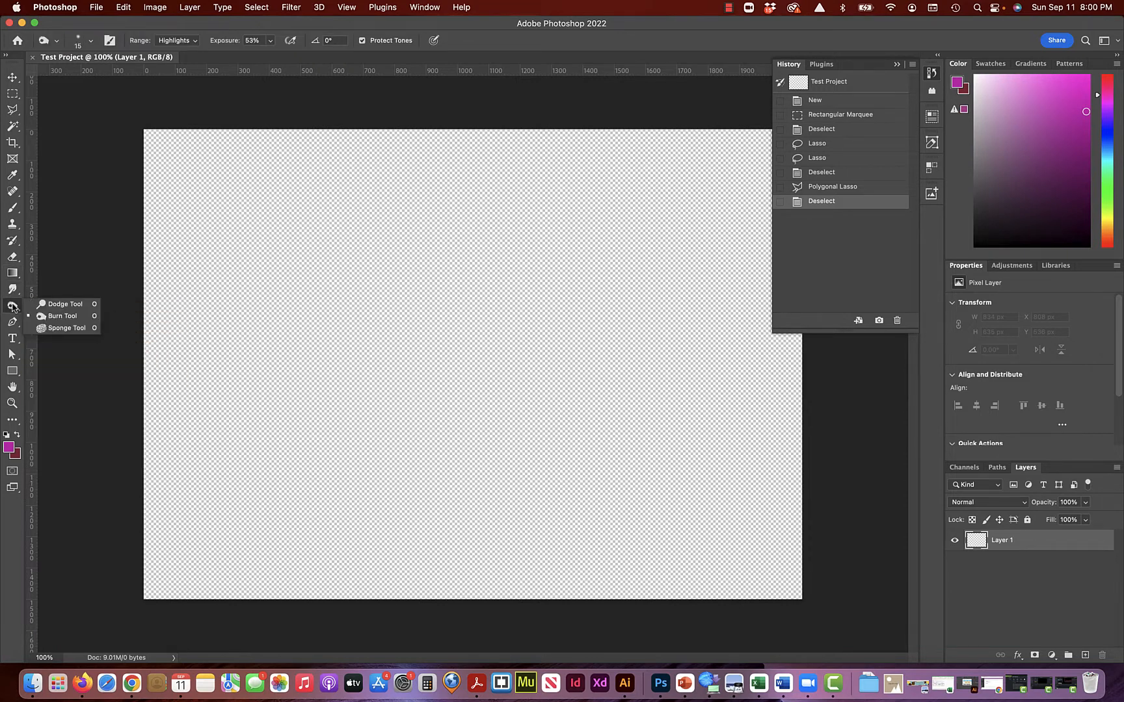
left_click(39, 304)
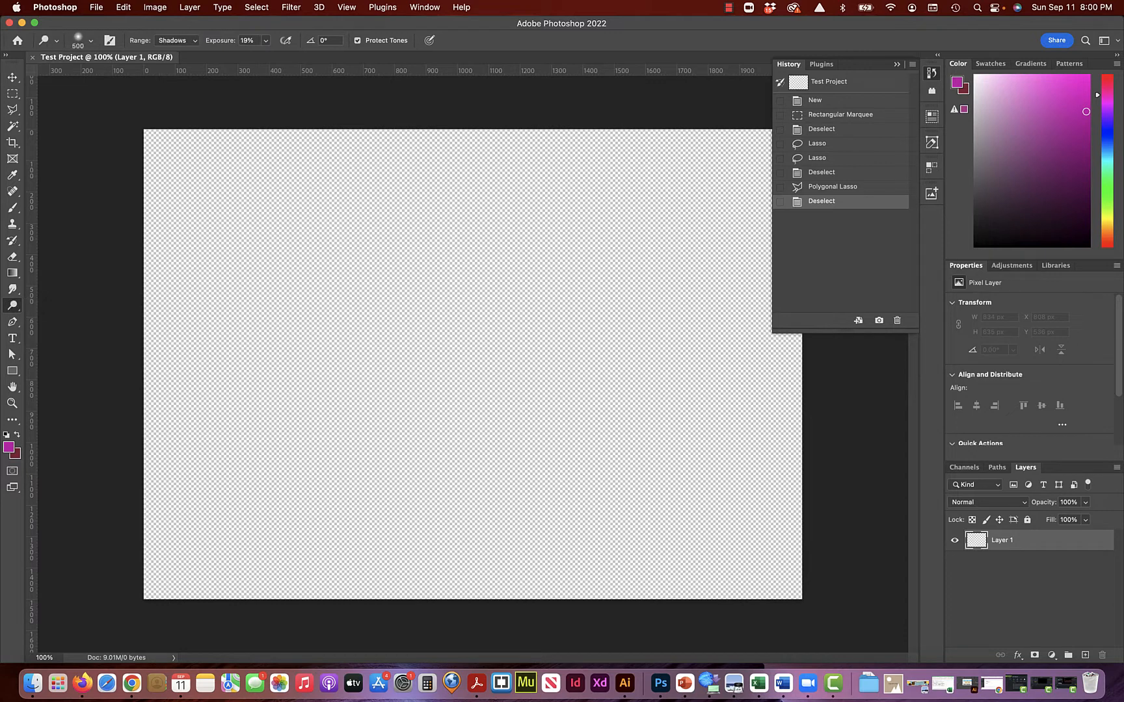
left_click(13, 306)
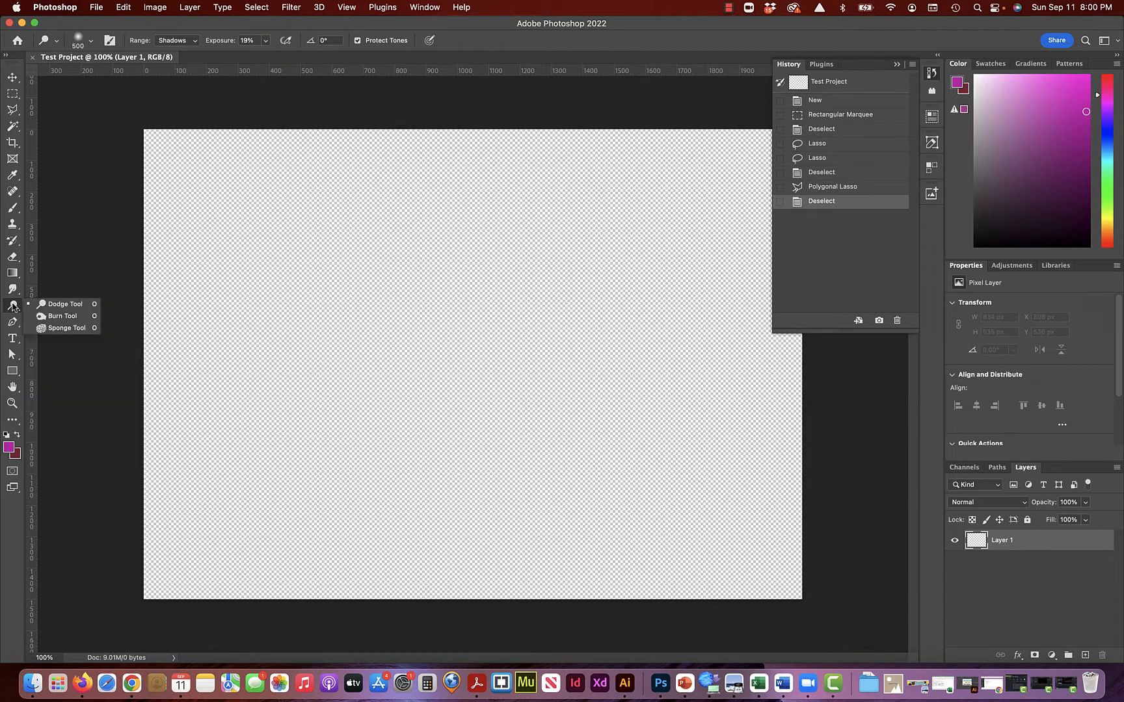
left_click(52, 316)
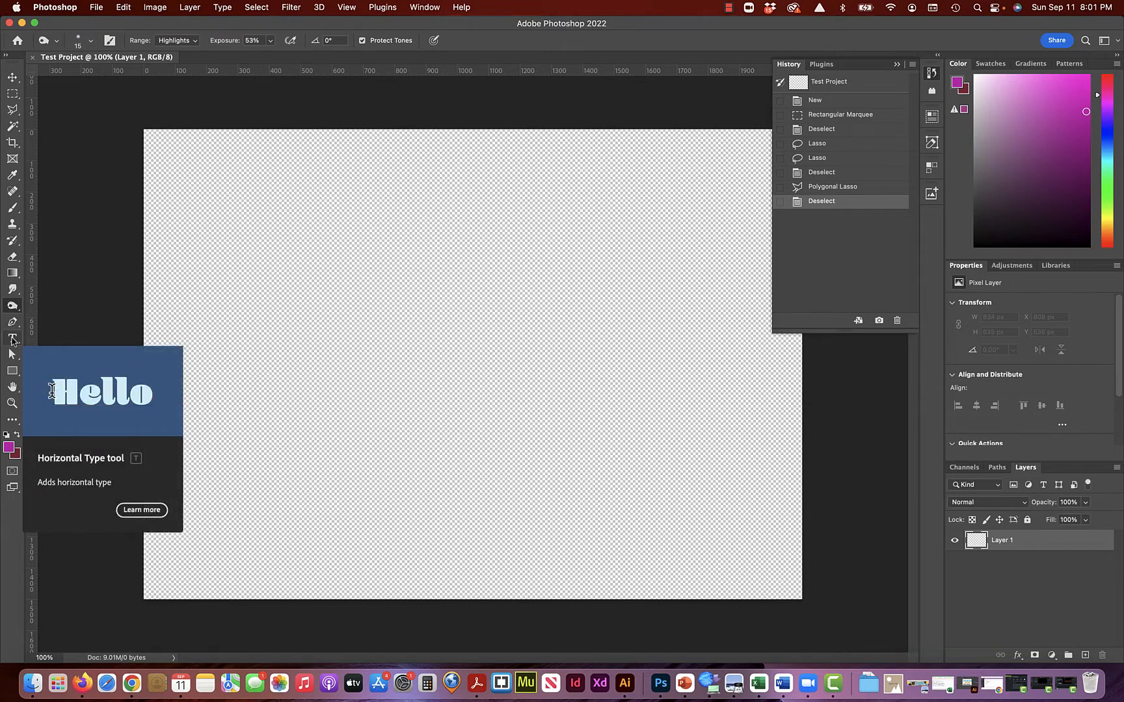
Activate the Horizontal Type and Direct Selection tools in turn and examine their related tools.
left_click(12, 339)
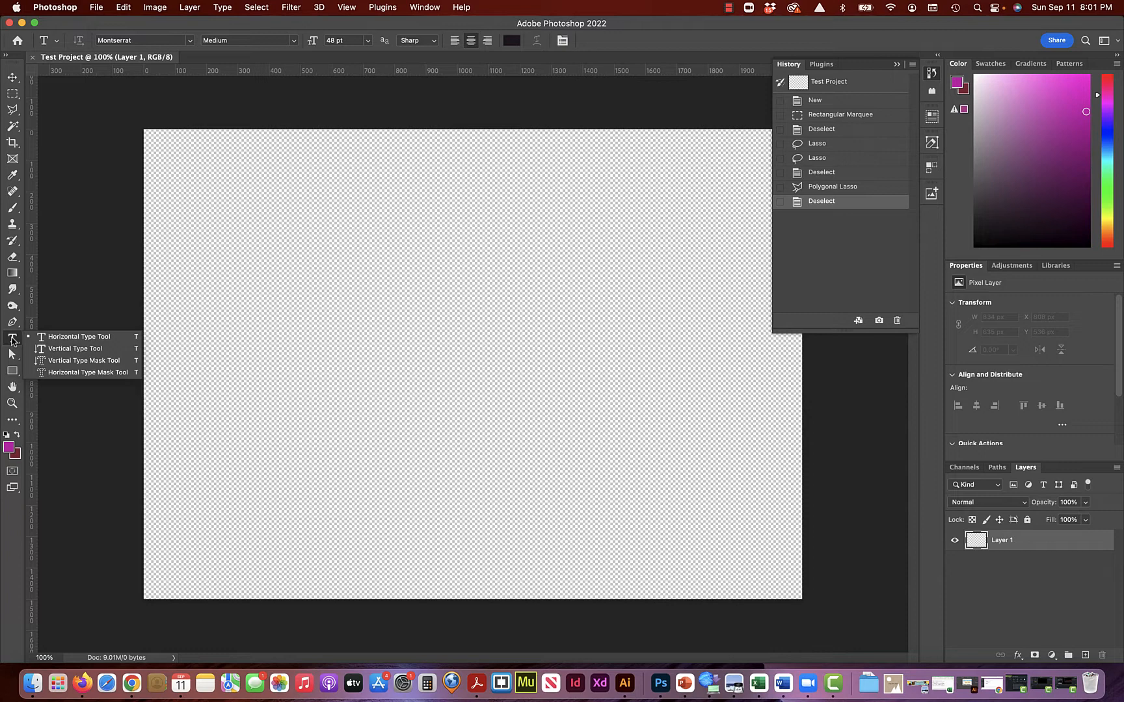
left_click(12, 339)
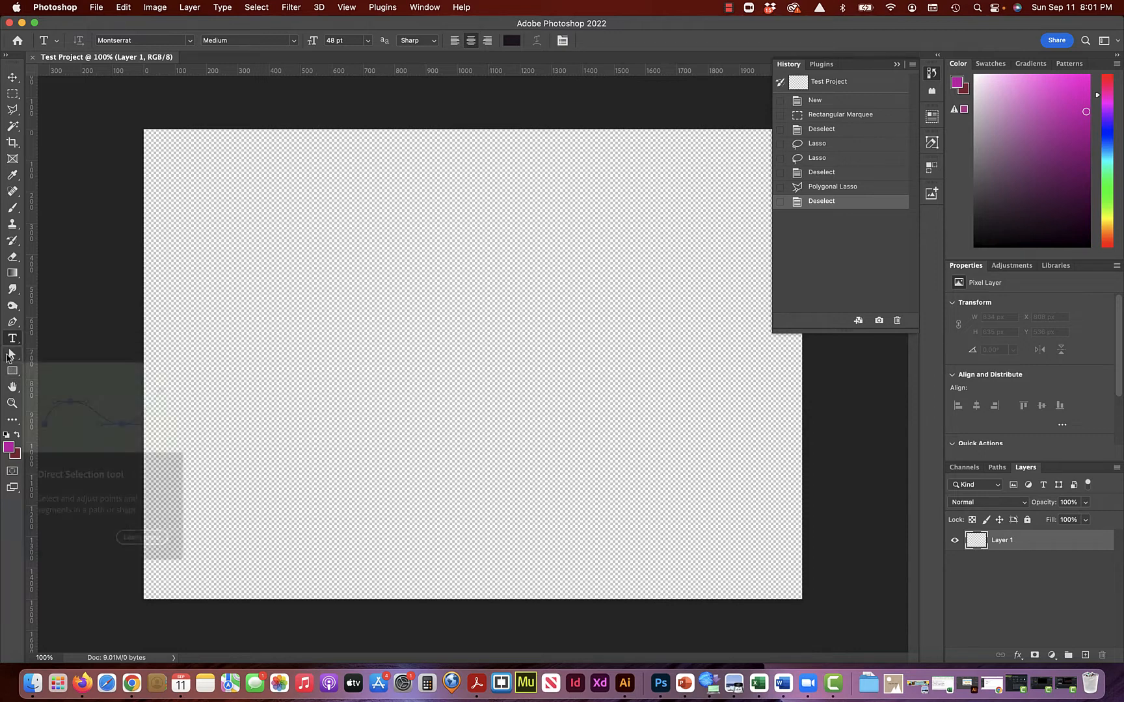
left_click(10, 355)
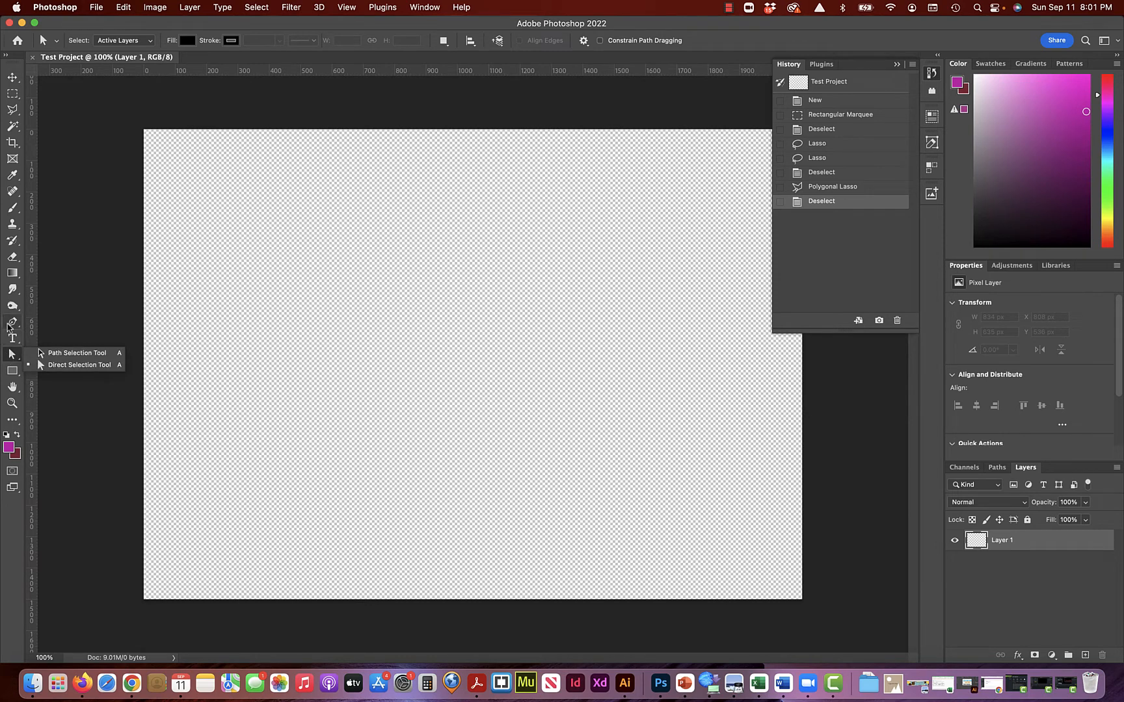
left_click(12, 356)
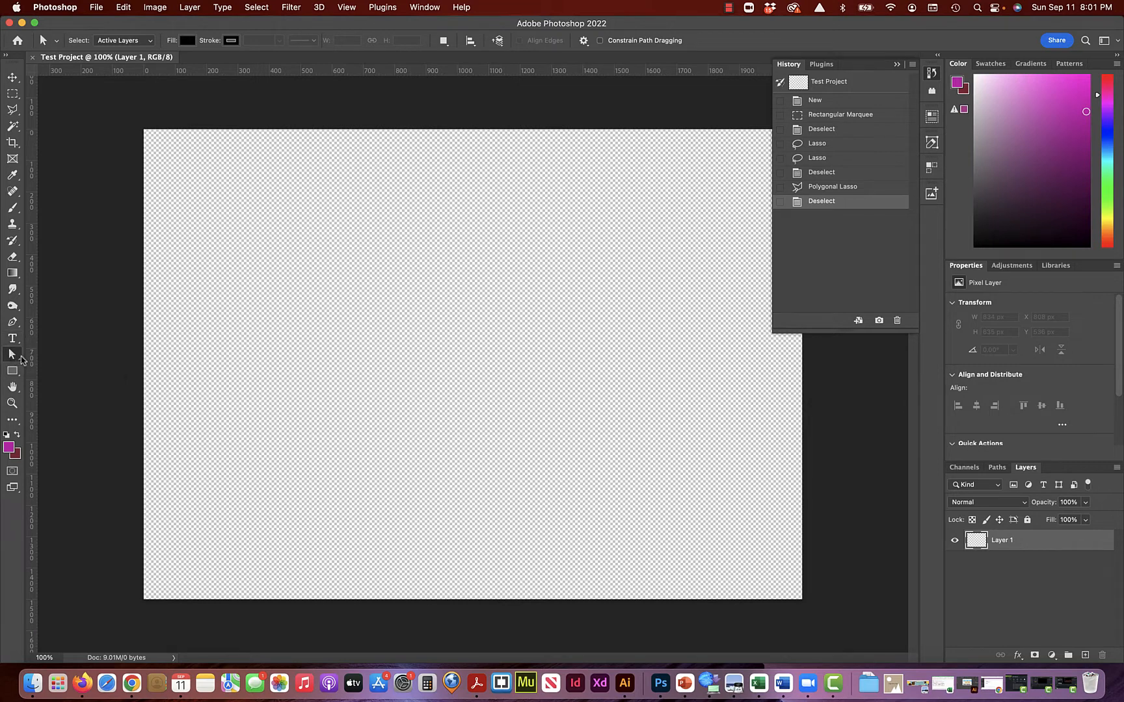
Review the shape tools and draw a purple rectangle about 1008 × 666 px in the lower-left half of the canvas.
left_click(13, 371)
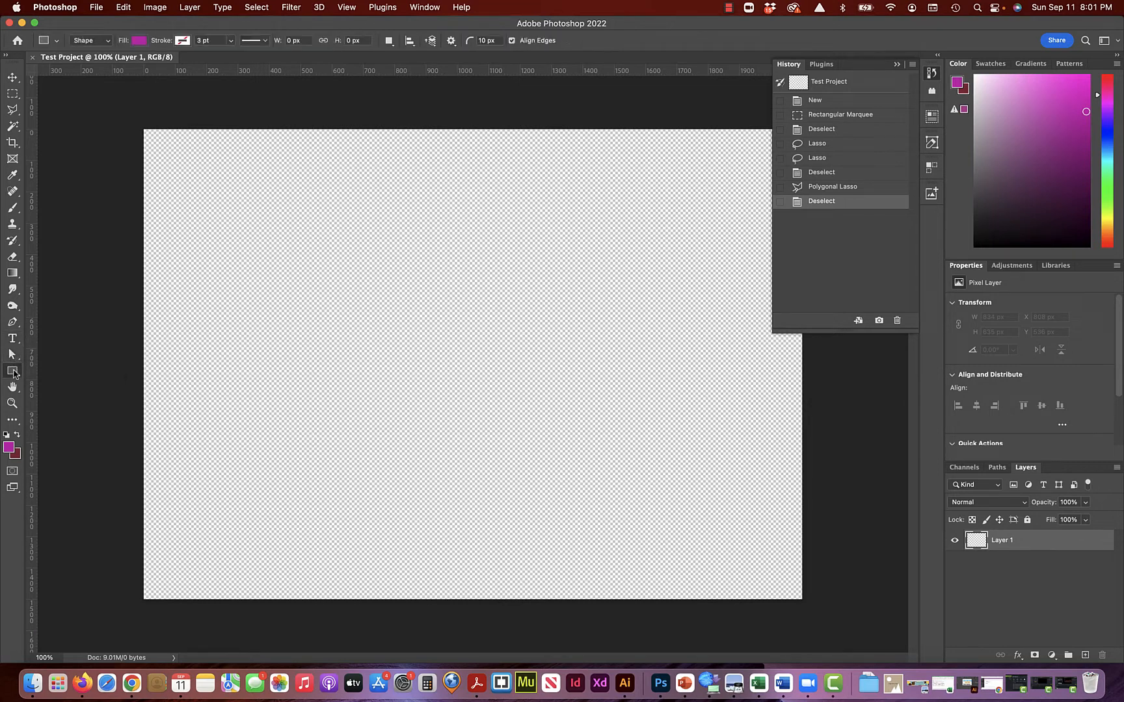
right_click(13, 371)
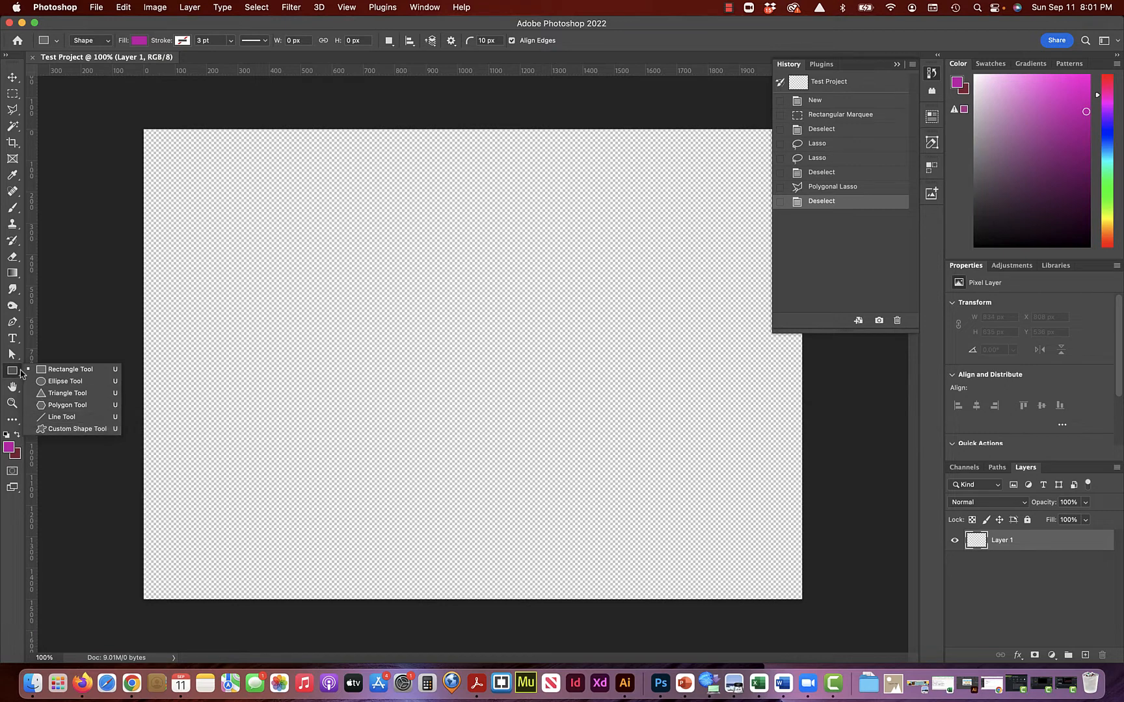
left_click_drag(226, 299, 541, 508)
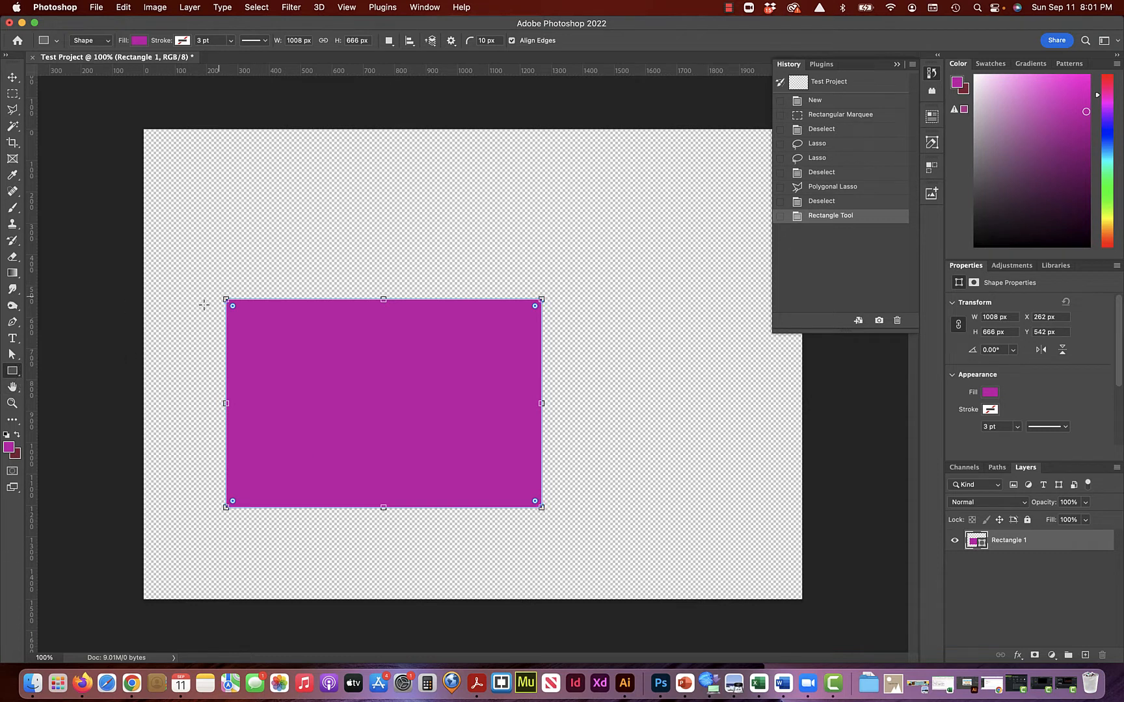
Swap the foreground and background colors and draw a circle about 329 px wide overlapping the rectangle's upper-left edge.
left_click_drag(14, 372, 42, 381)
left_click(17, 435)
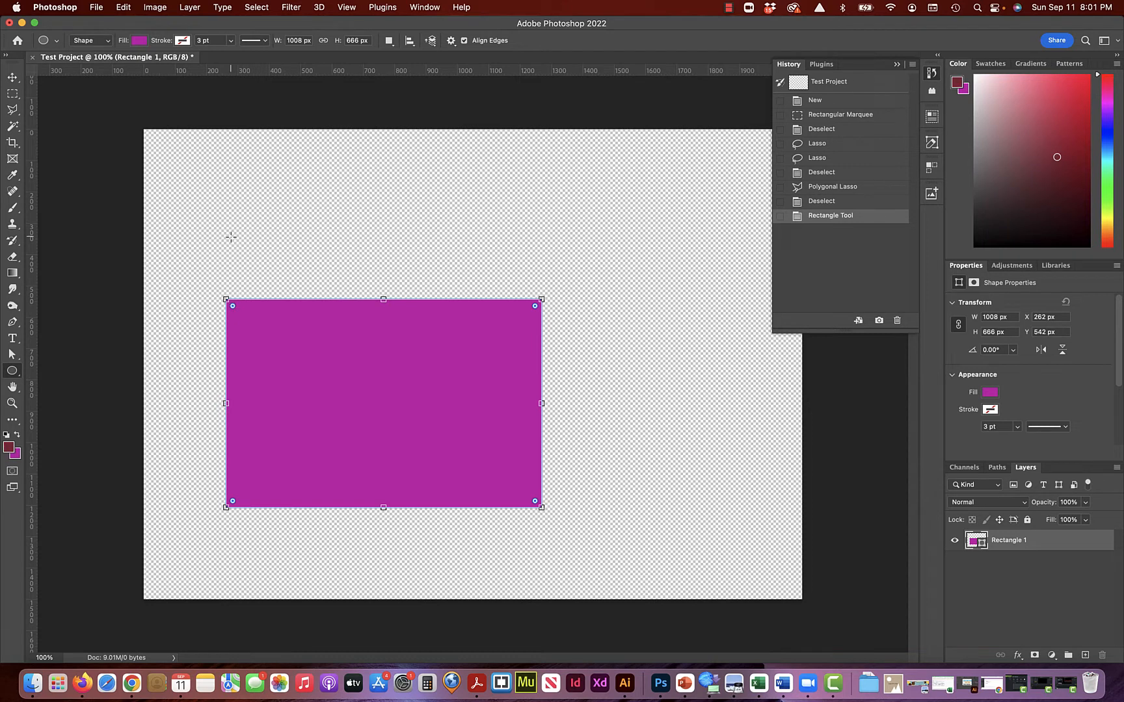
left_click_drag(231, 236, 333, 339)
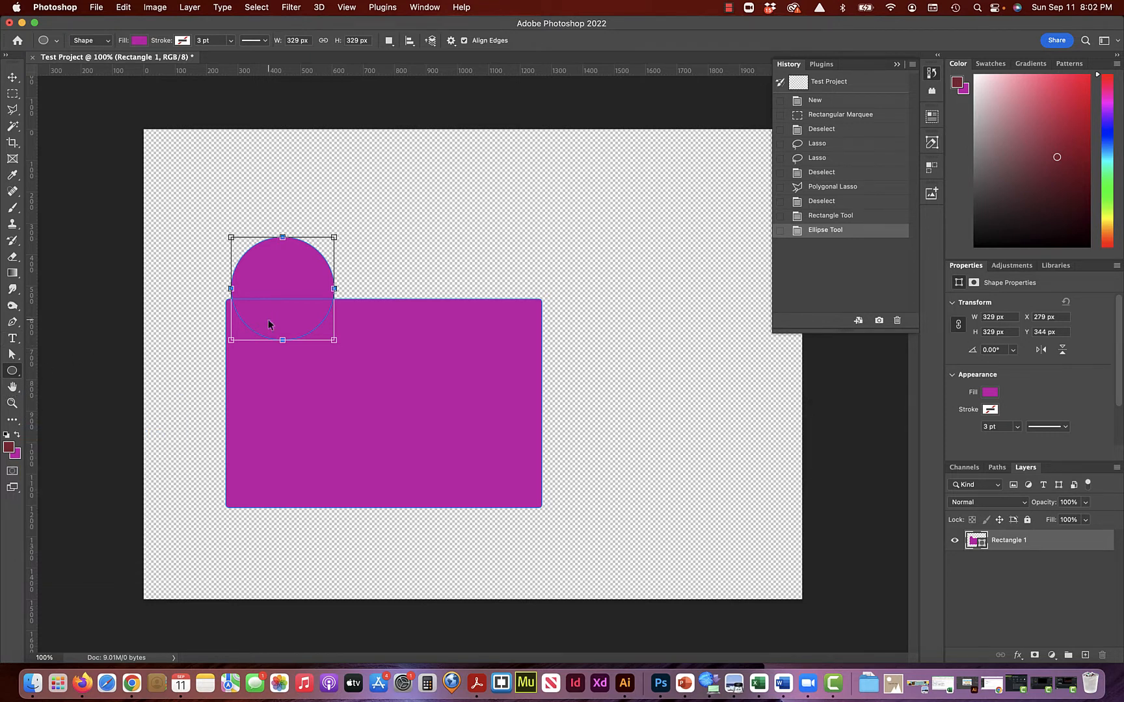
Zoom in to 300% and pan around the circle and rectangle with the Hand tool.
key("super+equal")
key("super+equal")
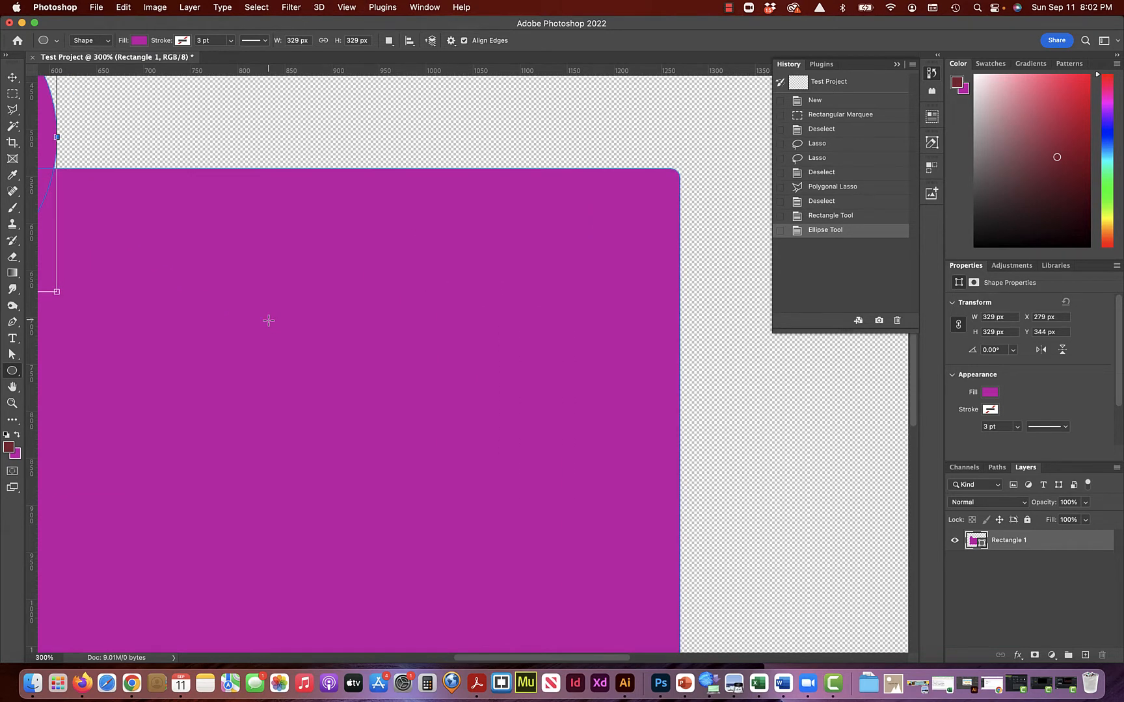
left_click(12, 387)
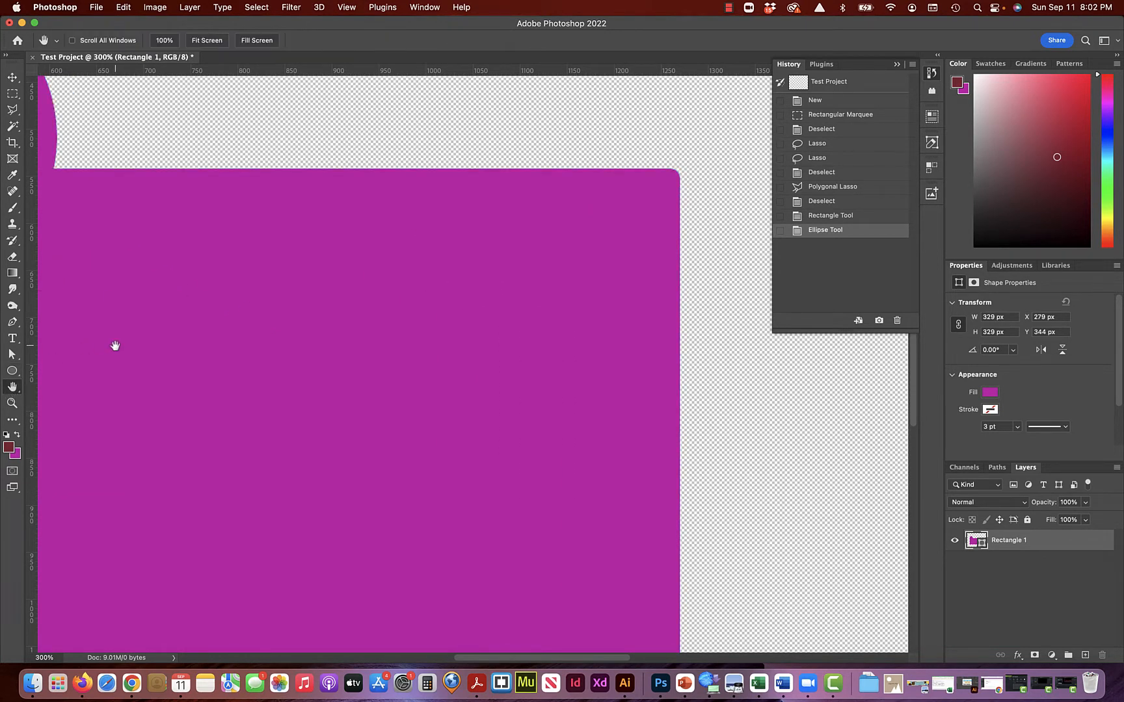
left_click_drag(113, 343, 175, 379)
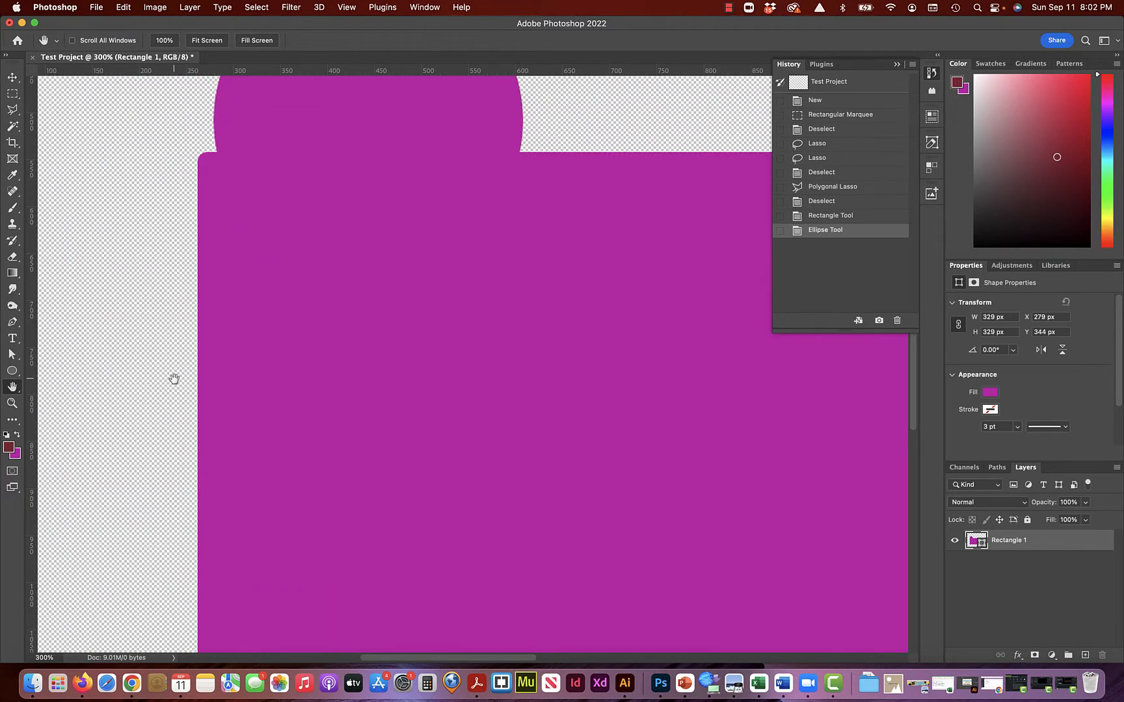
left_click_drag(593, 481, 834, 472)
left_click_drag(653, 395, 472, 577)
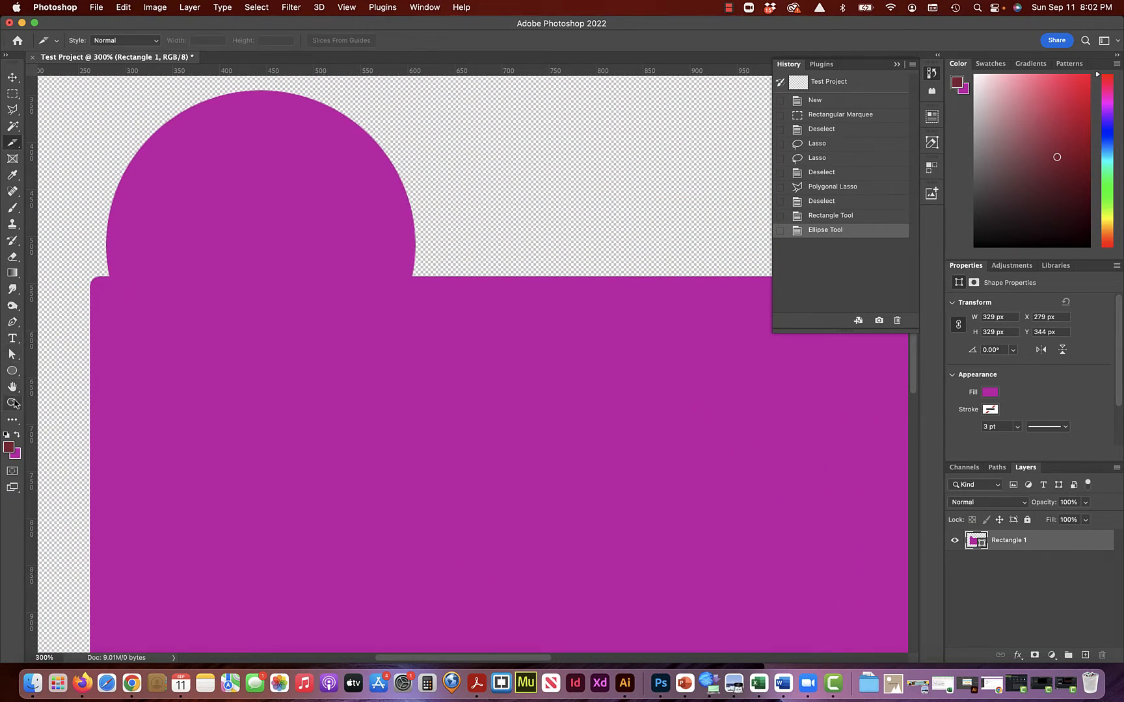
Practice zooming with the Zoom tool, going out to 50% and back in to 200% on the shapes.
left_click(12, 403)
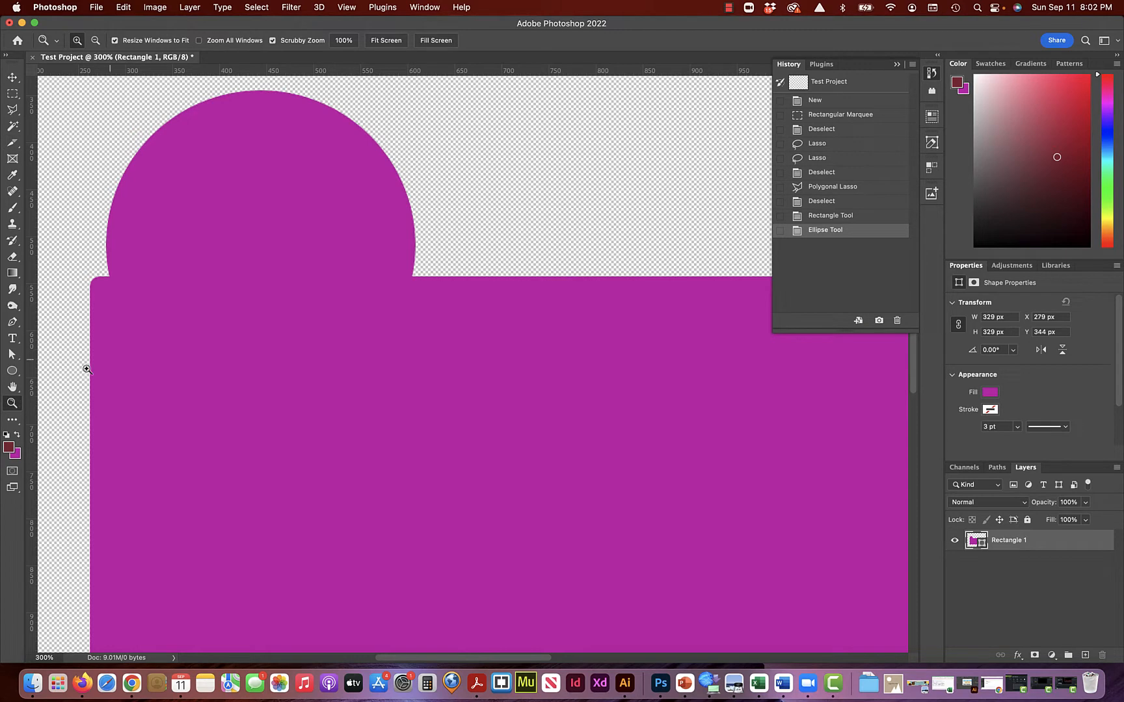
left_click(243, 354)
key("super+1")
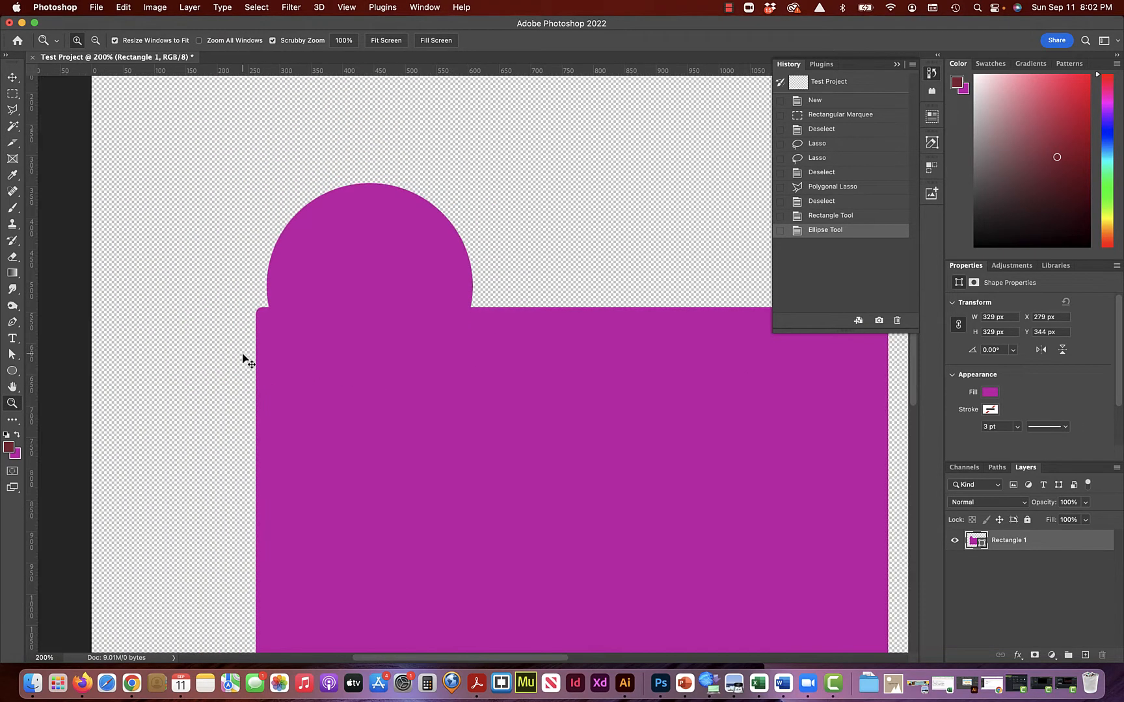
key("alt")
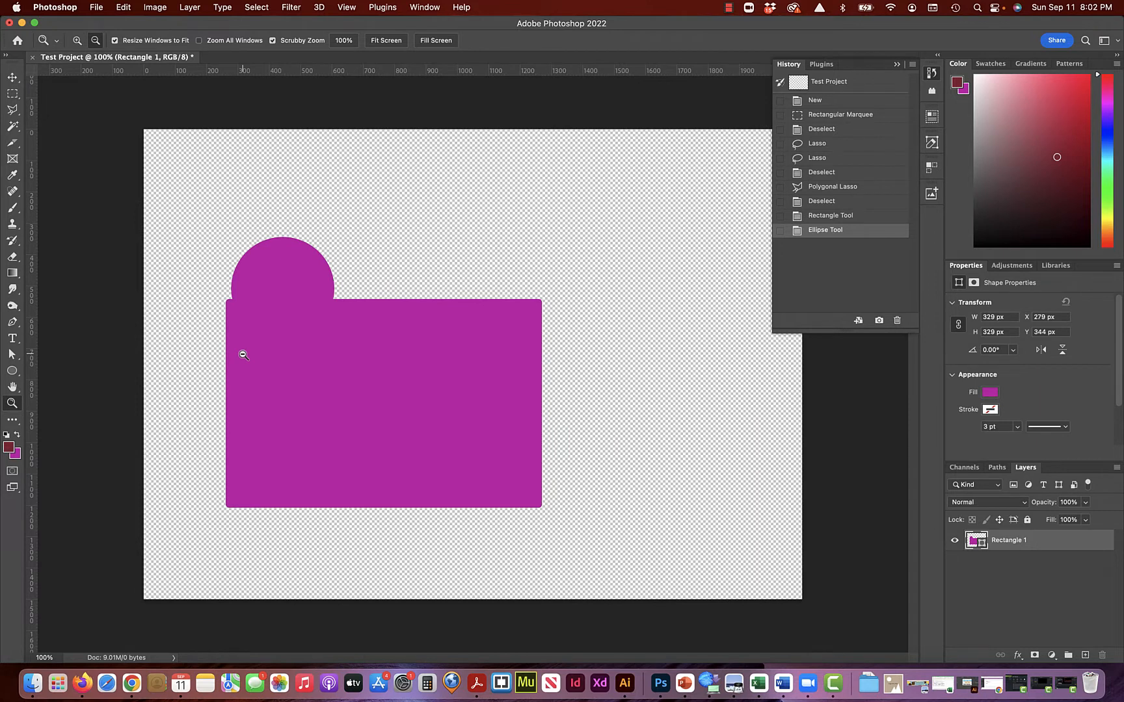
left_click(244, 354, "alt")
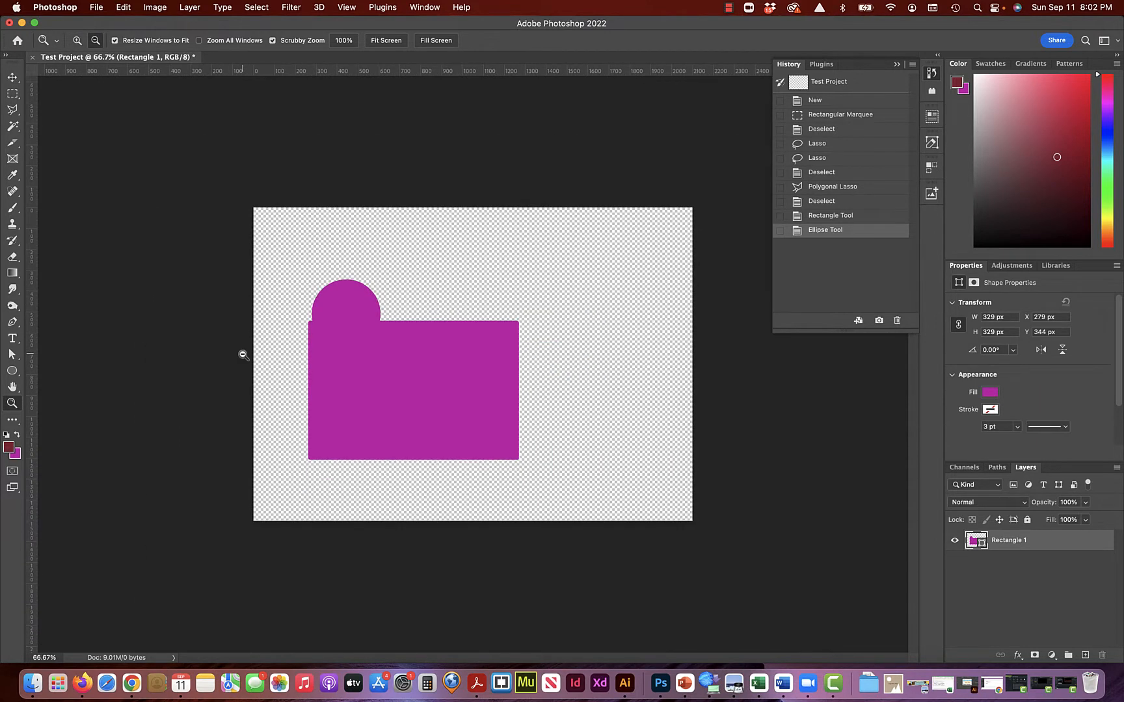
left_click(360, 357, "alt")
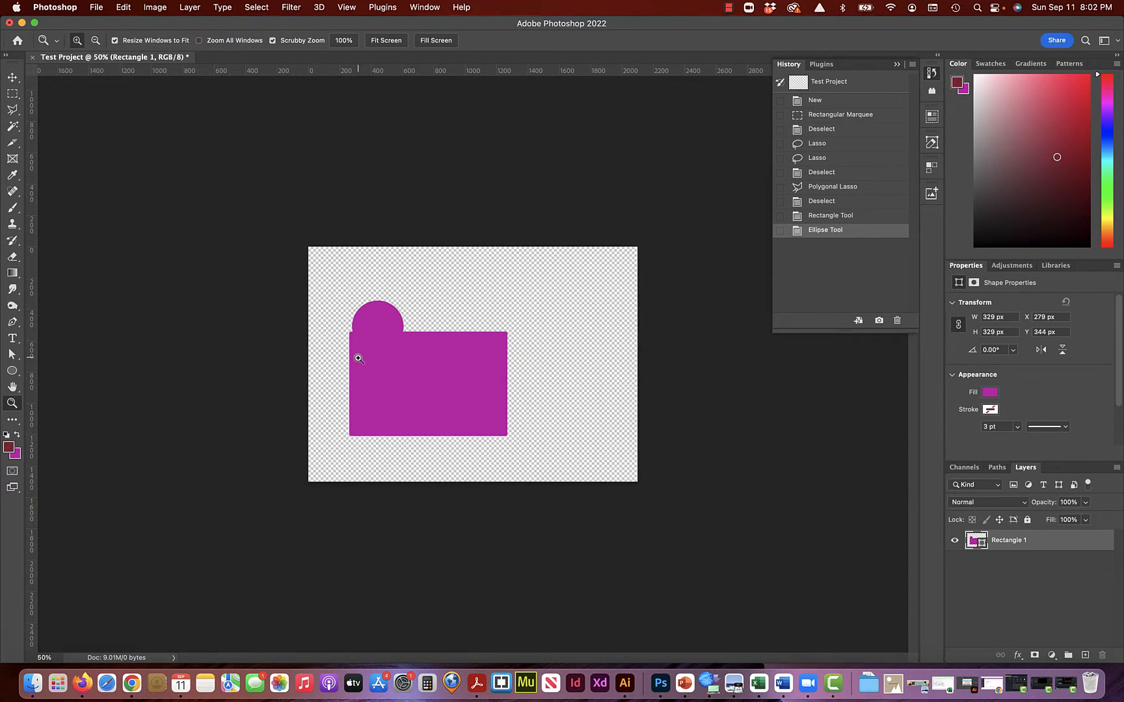
key("super+equal")
key("super+equal")
key("super+equal")
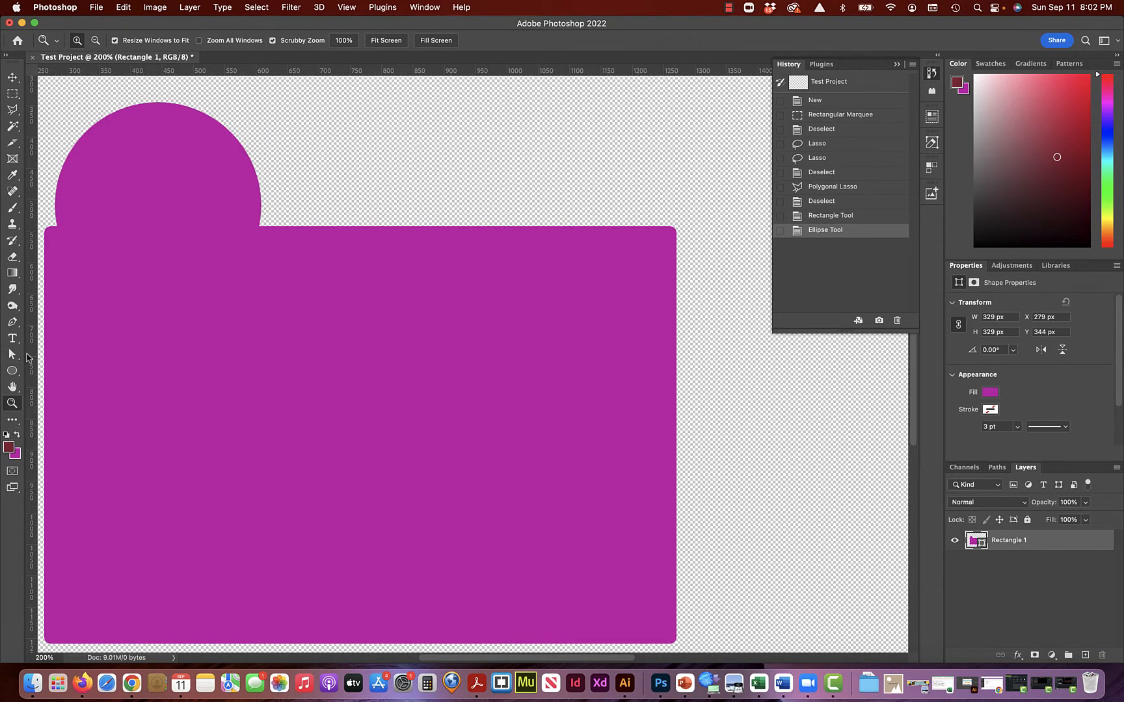
Reset the foreground and background colors to the default black and white, and swap them back and forth, ending with black in front.
left_click(6, 436)
left_click(18, 435)
left_click(18, 435)
left_click(17, 435)
left_click(17, 435)
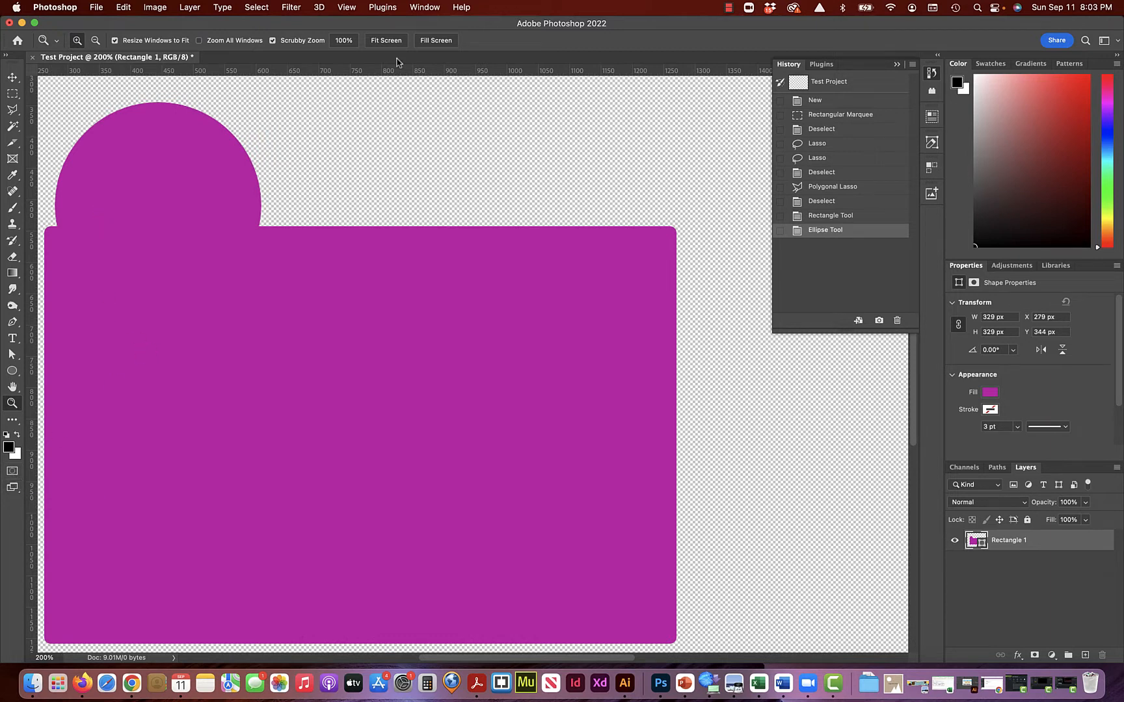
Collapse the History panel and open the Character panel.
left_click(896, 65)
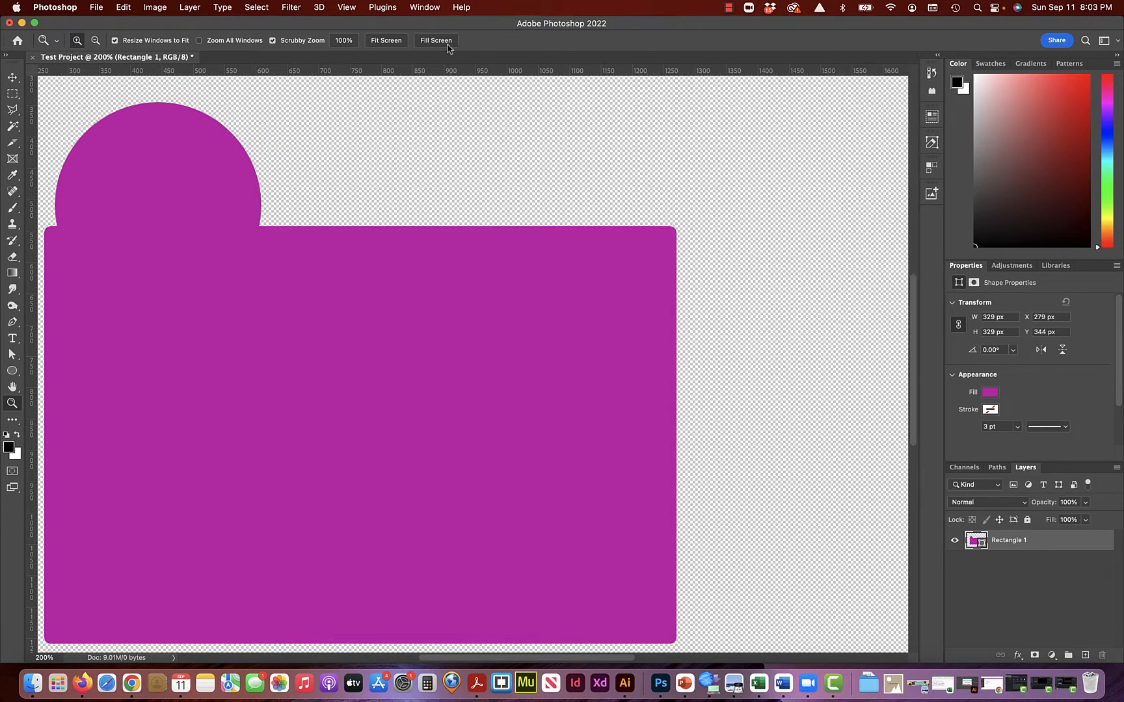
left_click(422, 8)
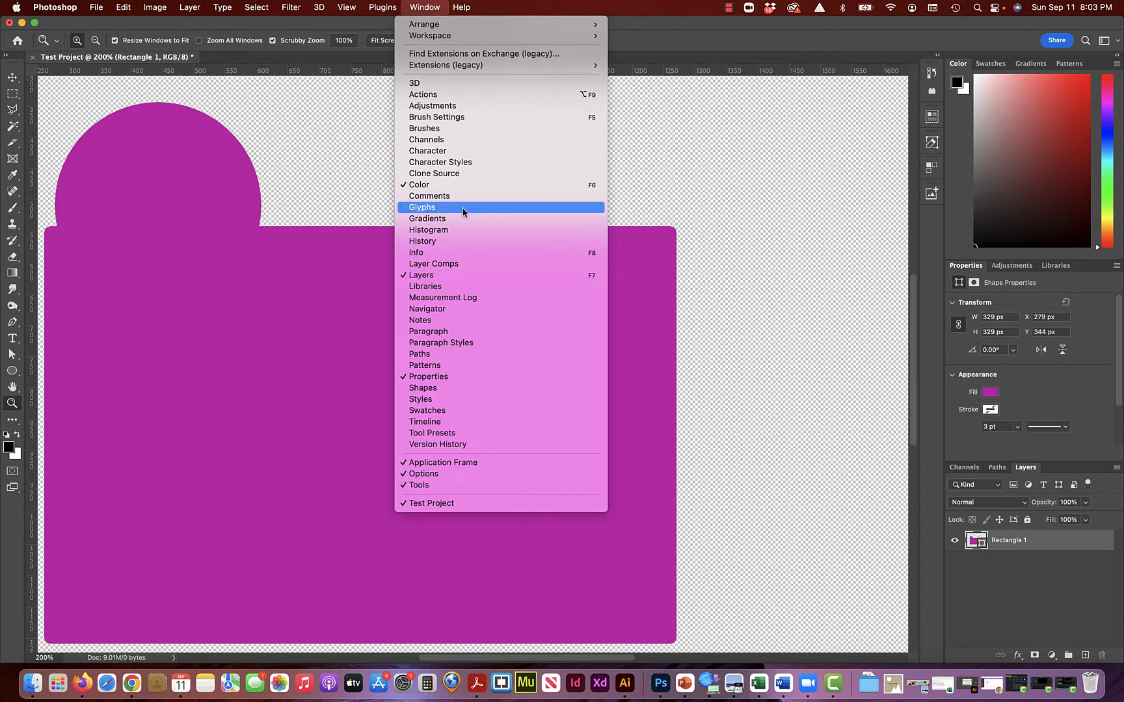
left_click(455, 151)
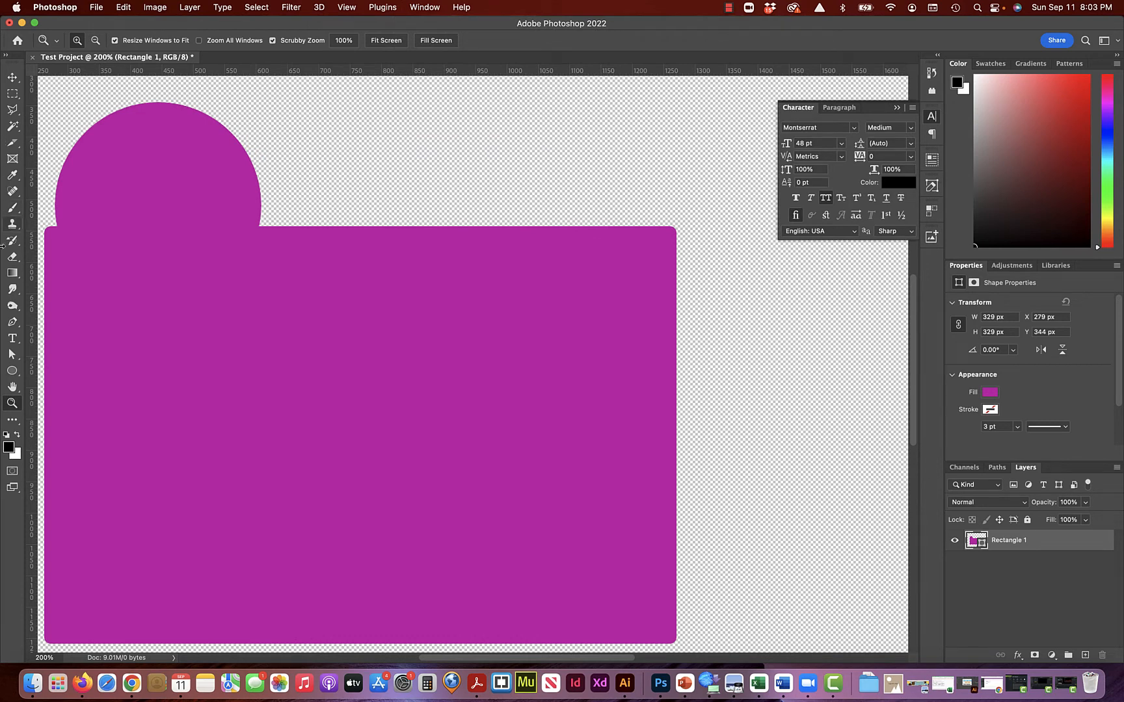
Add the text "TYPE" above the rectangle, beside the circle, with the Horizontal Type tool.
left_click(13, 338)
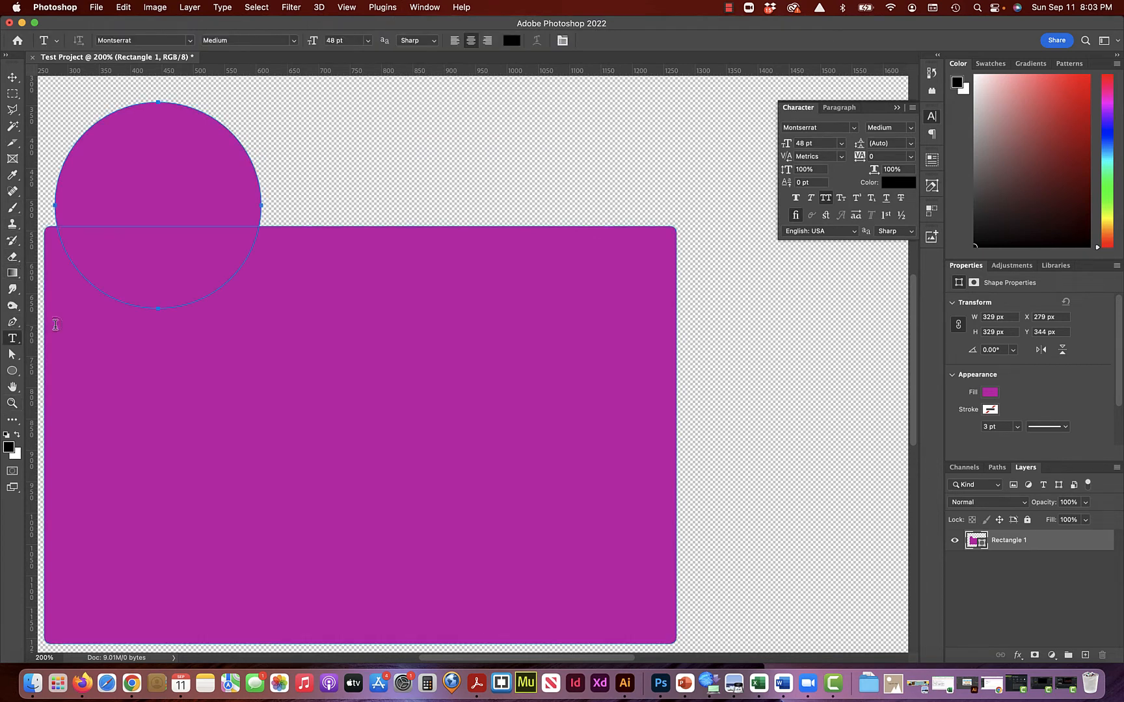
left_click(470, 137)
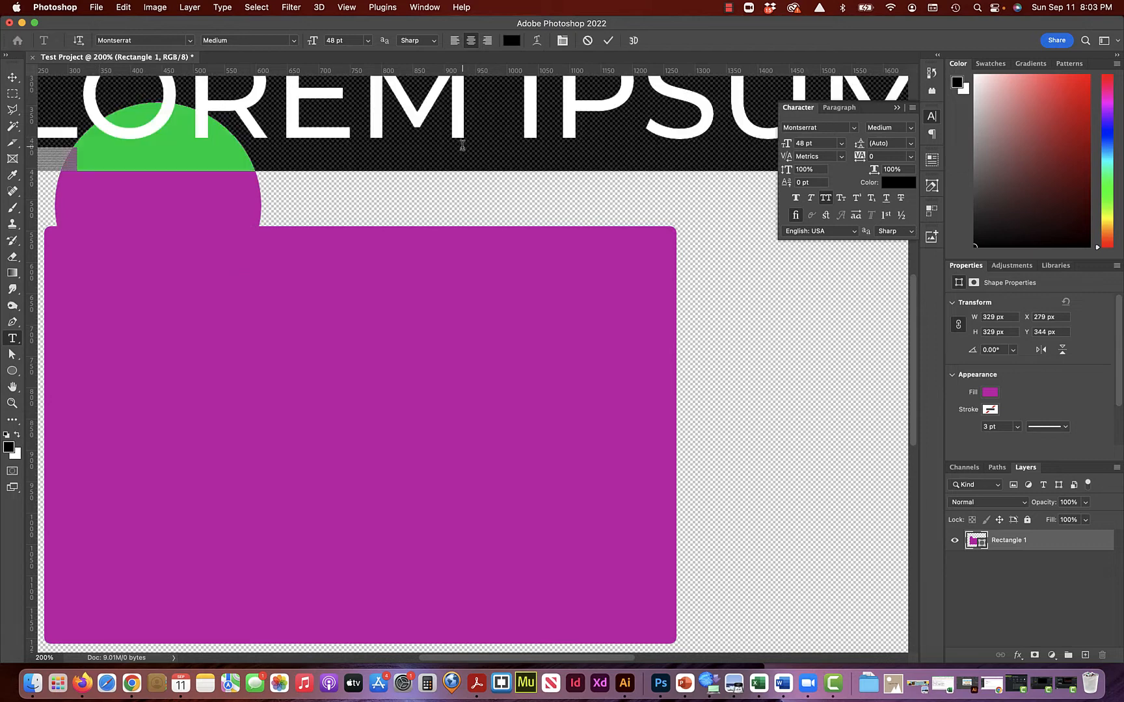
scroll(462, 149, "up", 5)
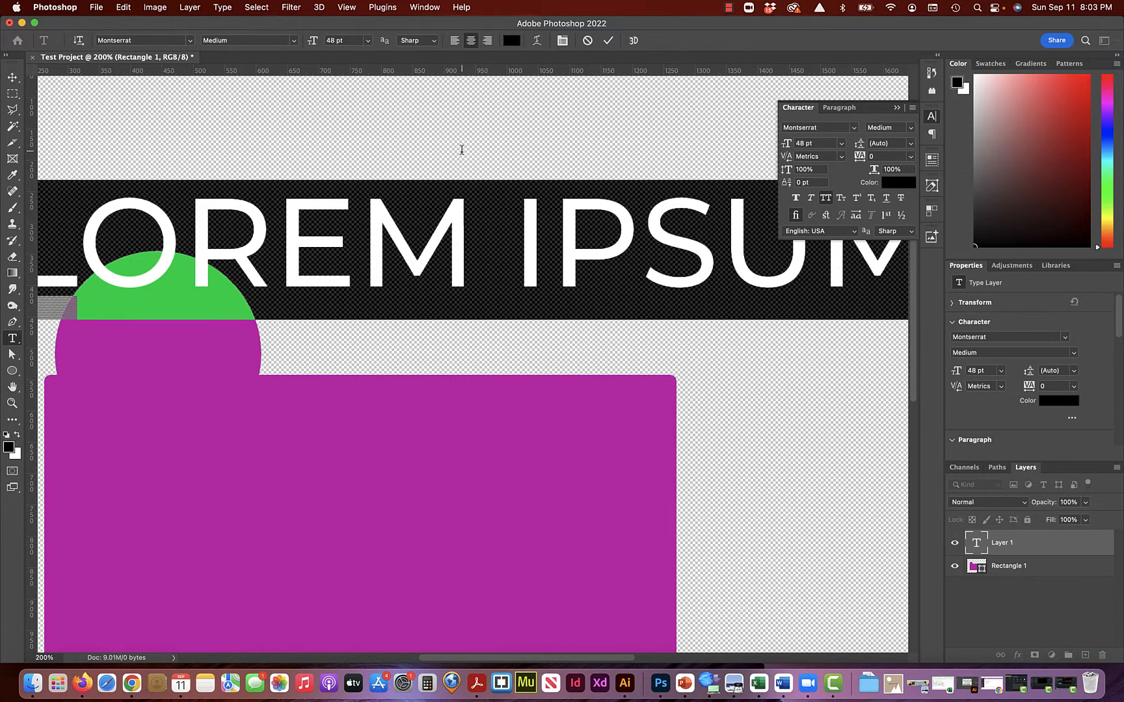
type("T")
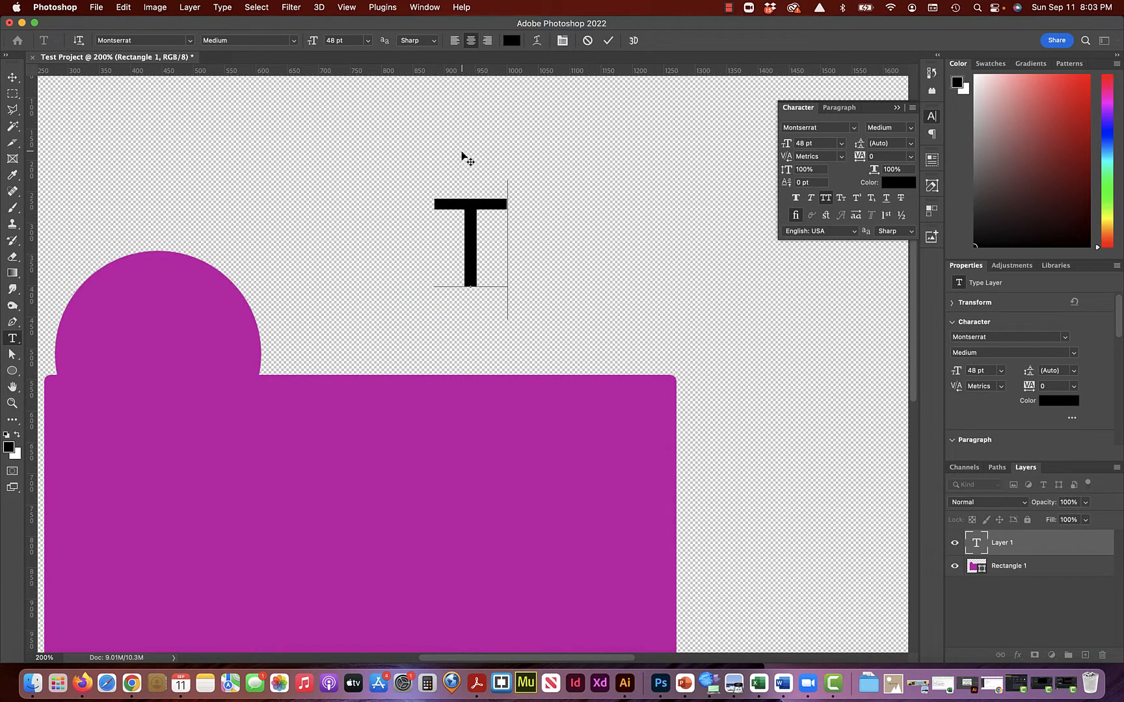
type("YPE")
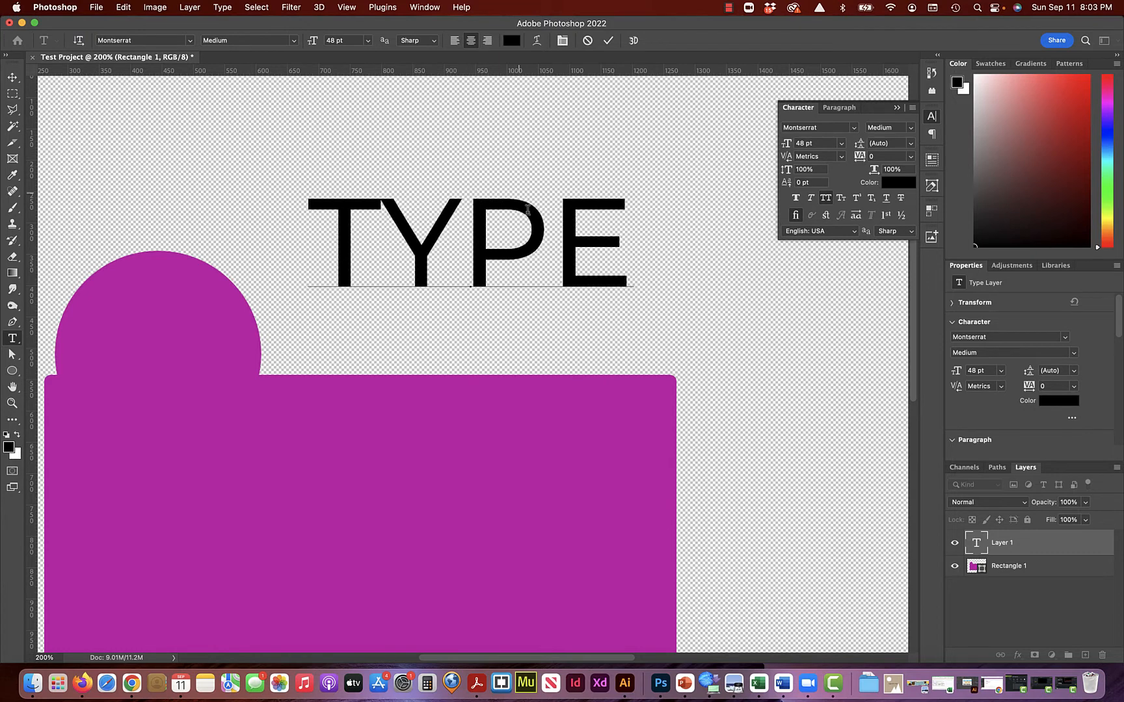
Select the word "TYPE" and view its paragraph settings, returning to the character settings.
left_click_drag(580, 234, 327, 211)
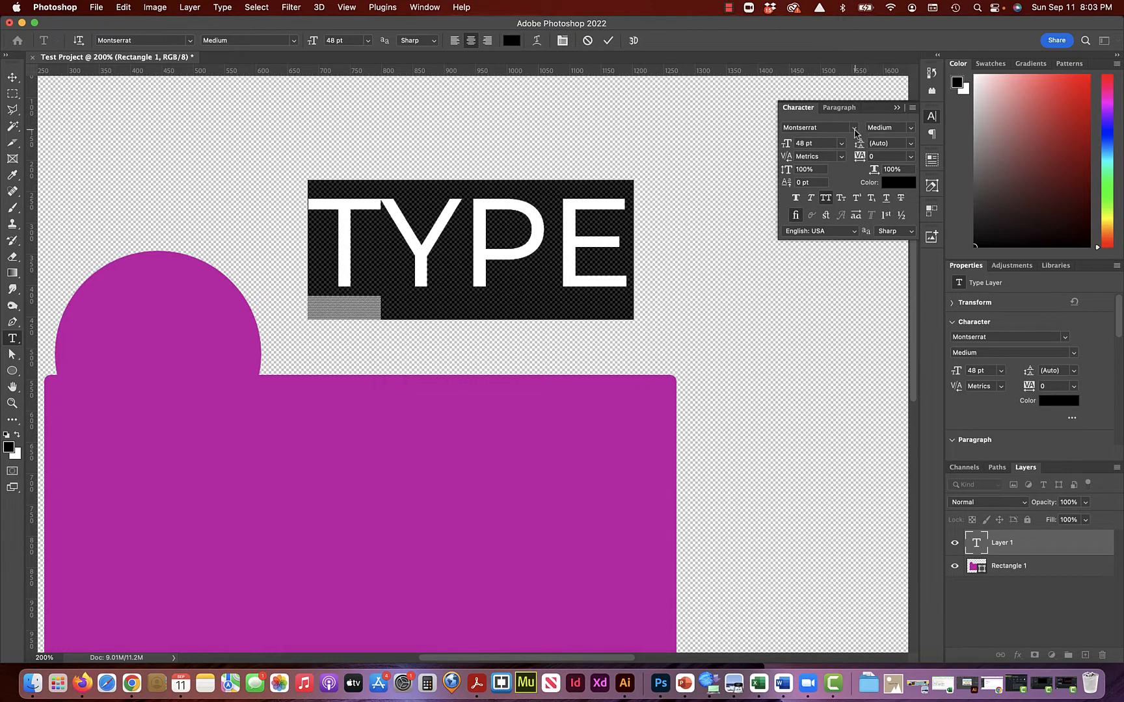
left_click(854, 134)
left_click(839, 107)
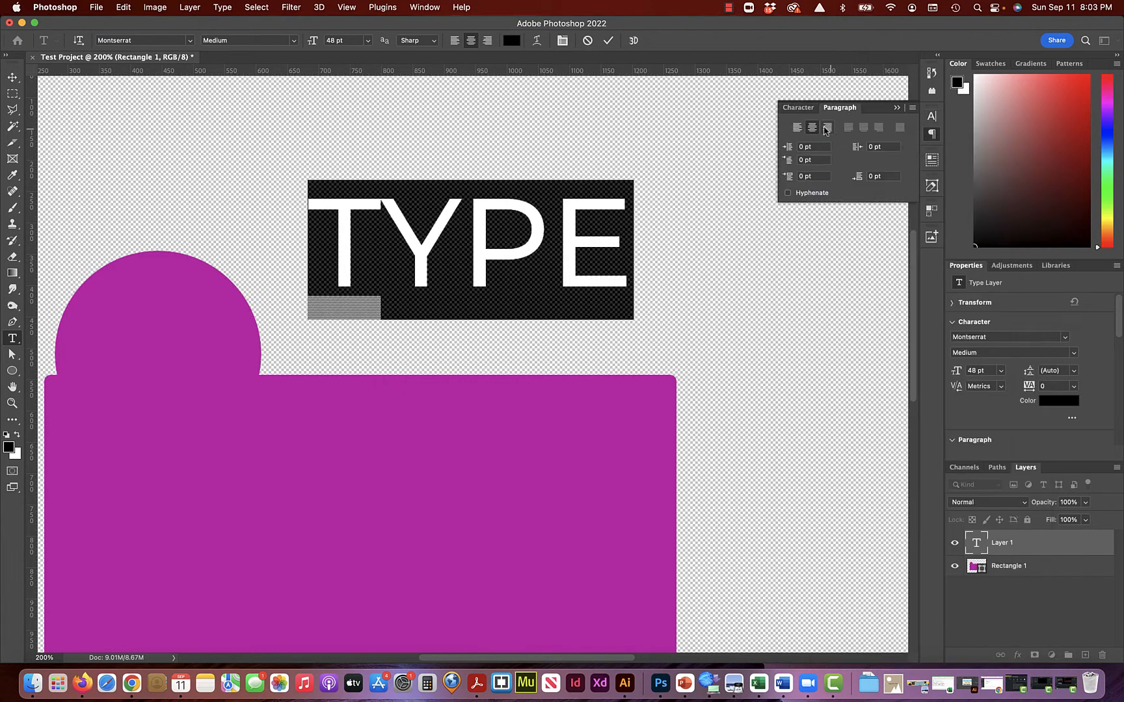
left_click(803, 108)
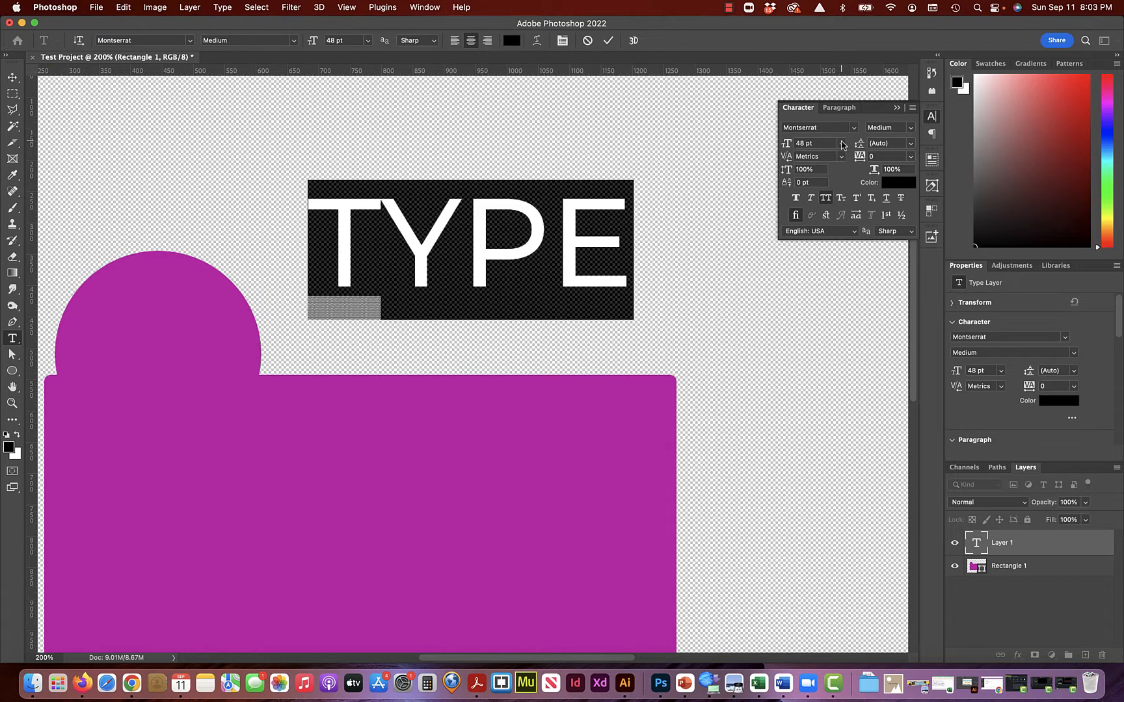
Resize the selected text to 74 pt, 30 pt and 45 pt in turn, finishing at 38 pt.
mouse_move(788, 147)
left_mouse_down()
mouse_move(806, 142)
mouse_move(785, 147)
left_mouse_up()
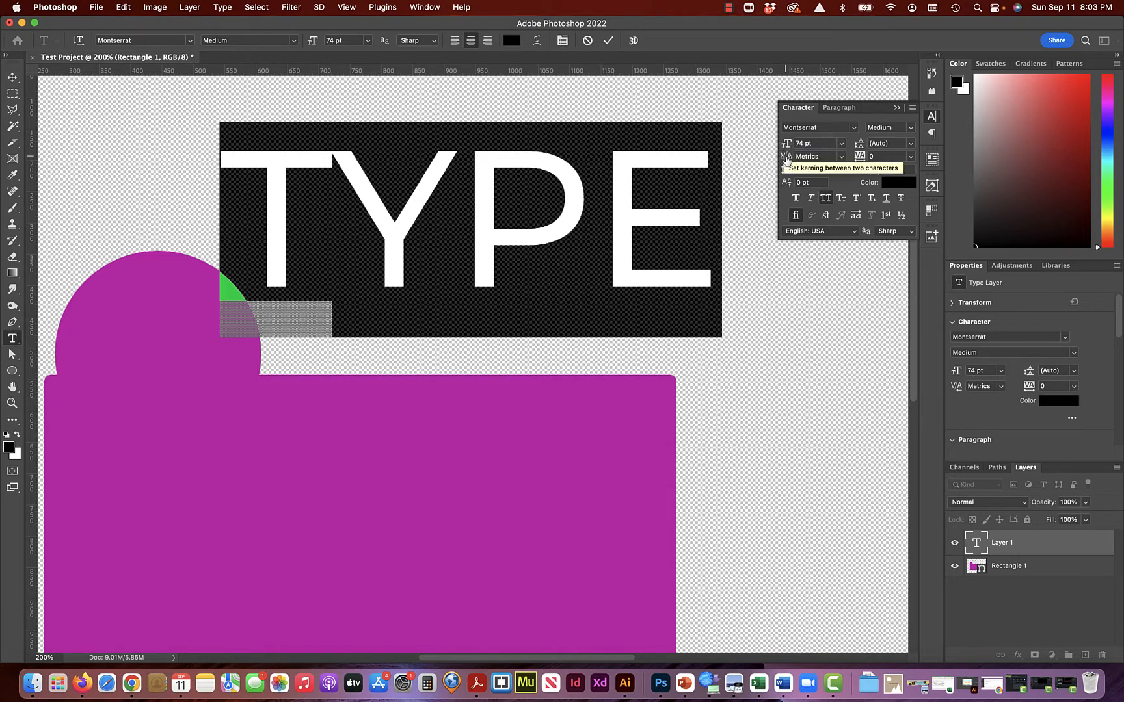
left_click(842, 144)
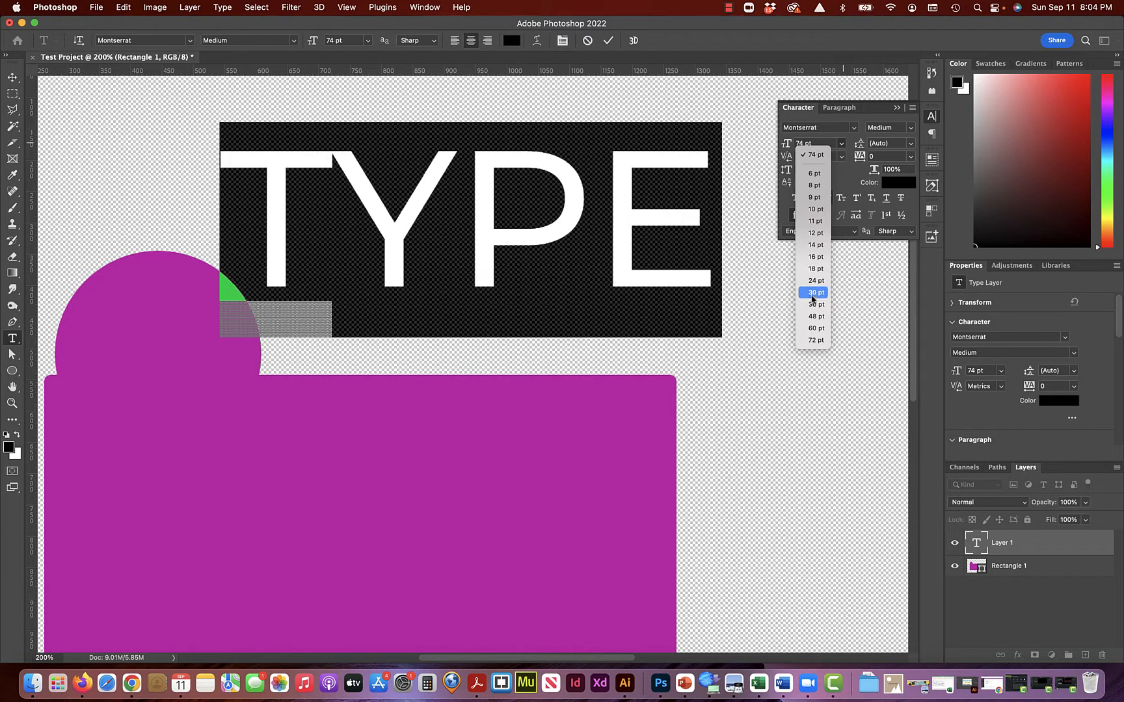
left_click(813, 294)
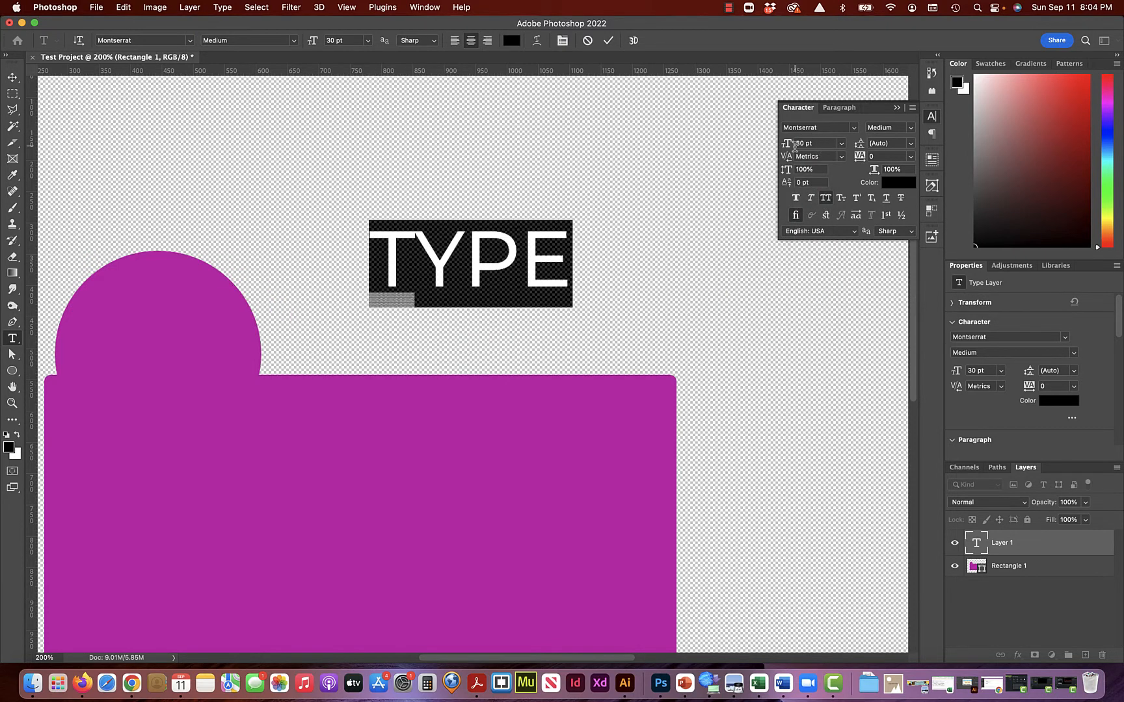
left_click(795, 145)
type("45")
key("Tab")
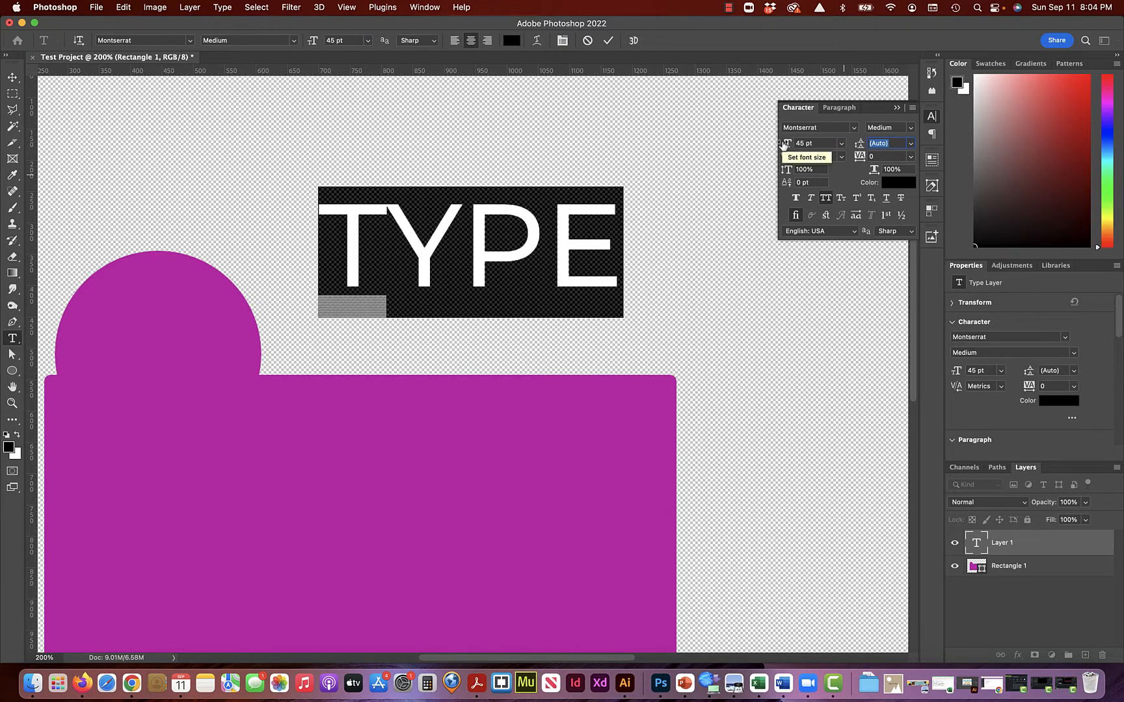
mouse_move(782, 144)
left_mouse_down()
mouse_move(792, 144)
mouse_move(779, 145)
left_mouse_up()
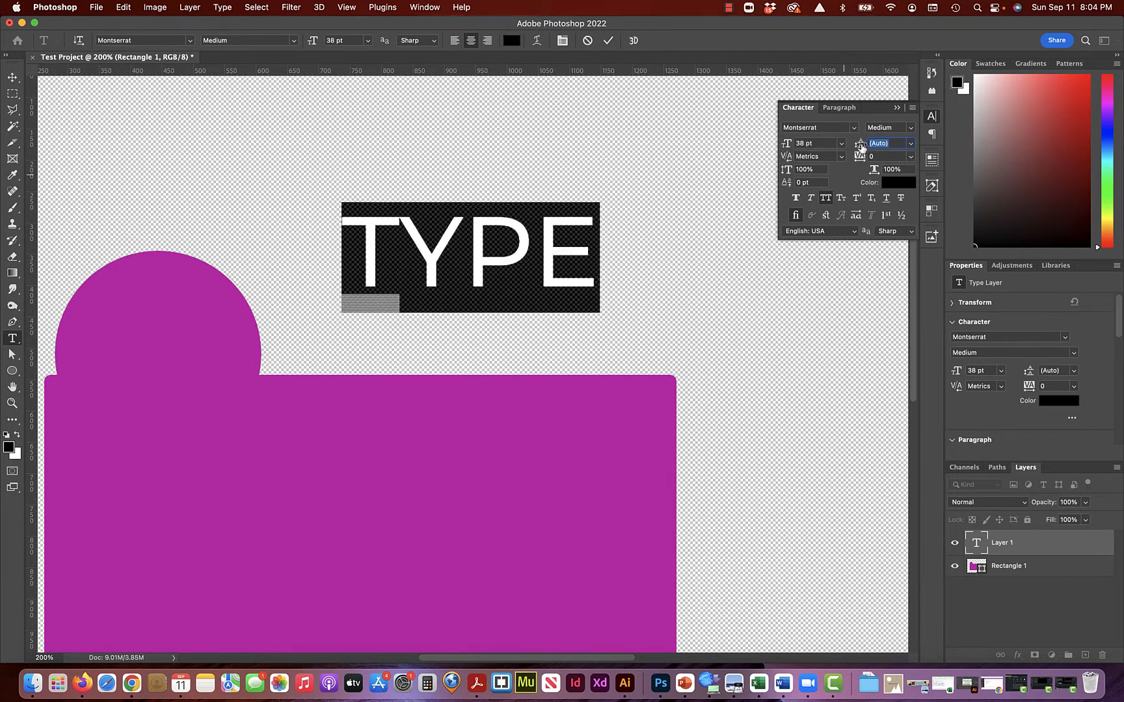
Set the text's tracking to 40, finish editing by switching to the Move tool, and collapse the Character panel.
left_click_drag(858, 158, 855, 160)
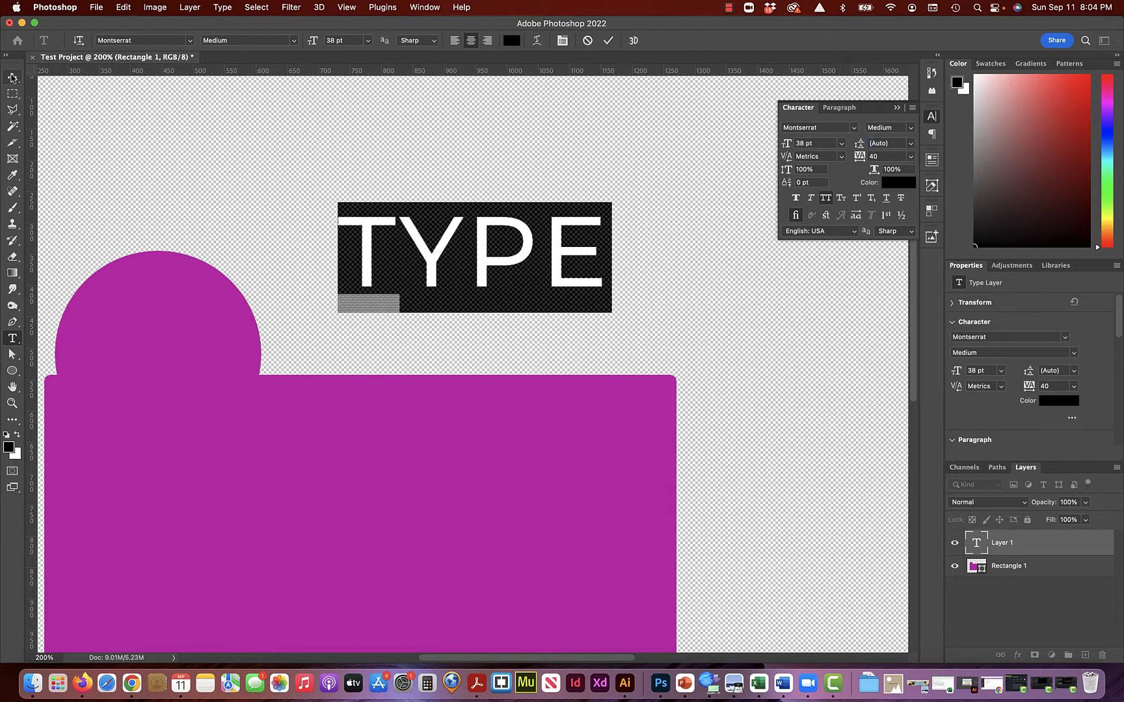
left_click(12, 77)
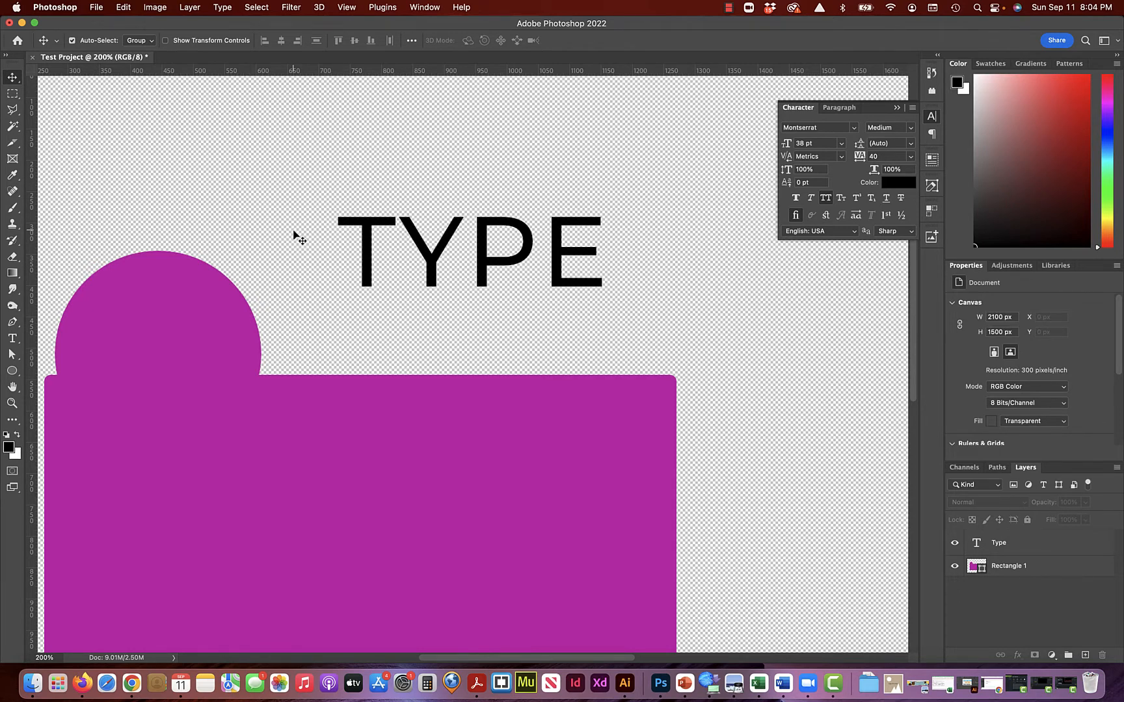
left_click(899, 109)
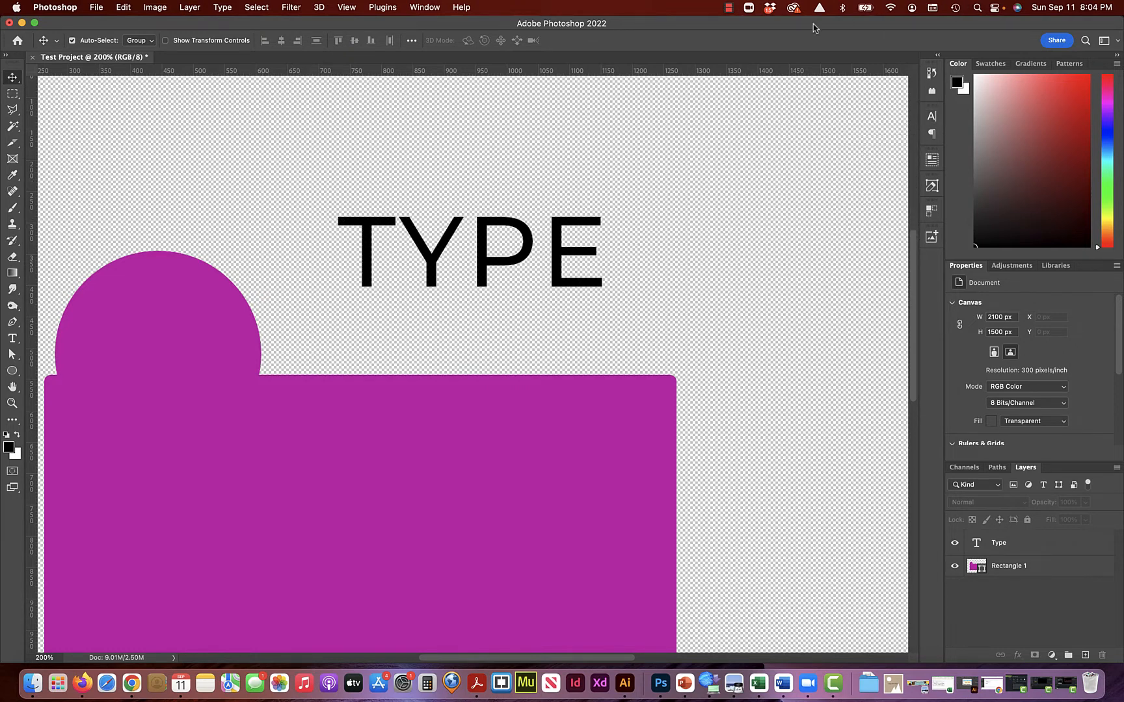
left_click(729, 8)
left_click(733, 25)
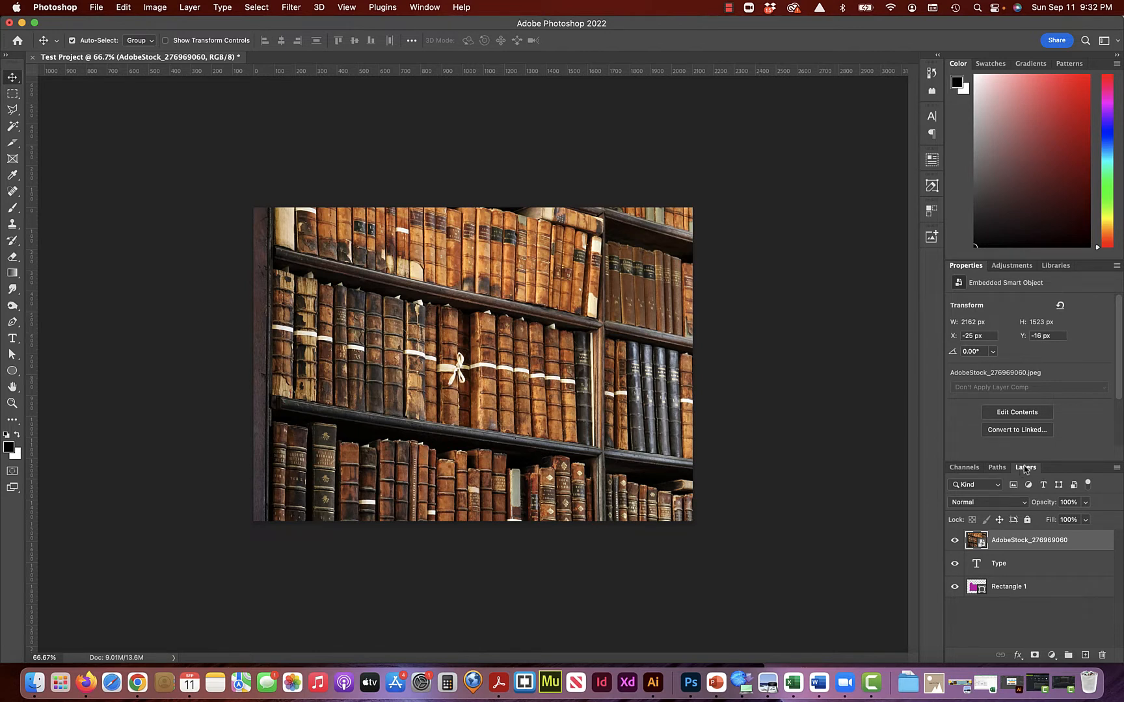
Undock the Layers panel and float it beside the bookshelf image.
left_click_drag(1025, 469, 733, 225)
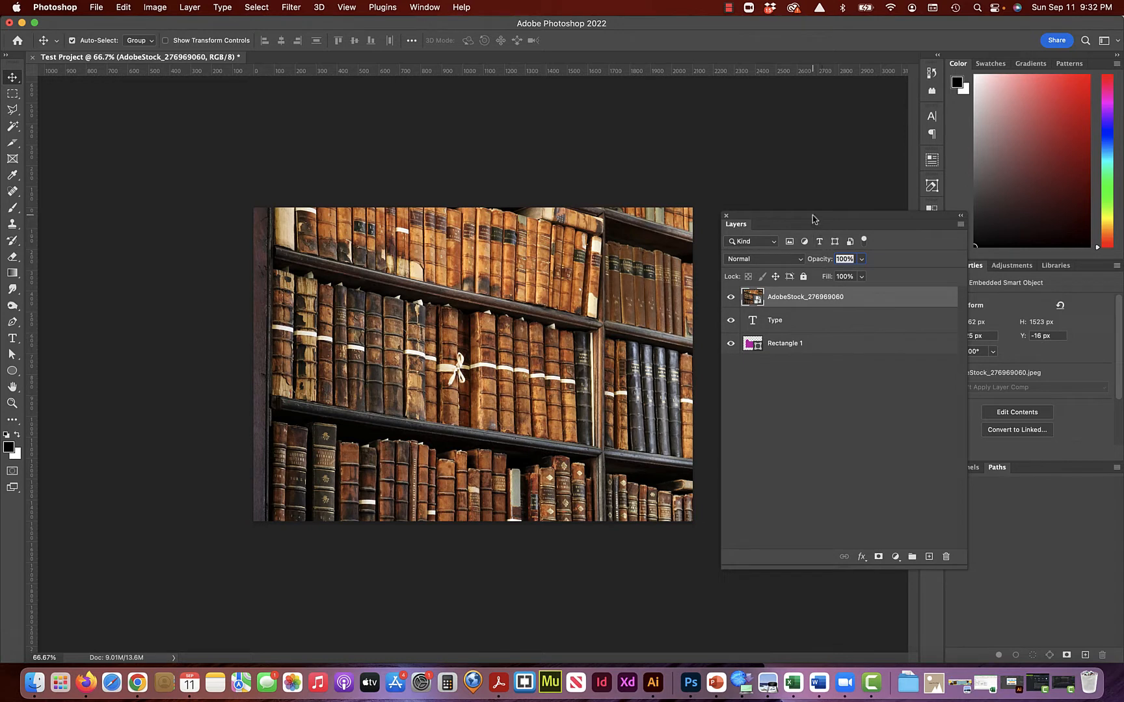
left_click_drag(812, 218, 781, 138)
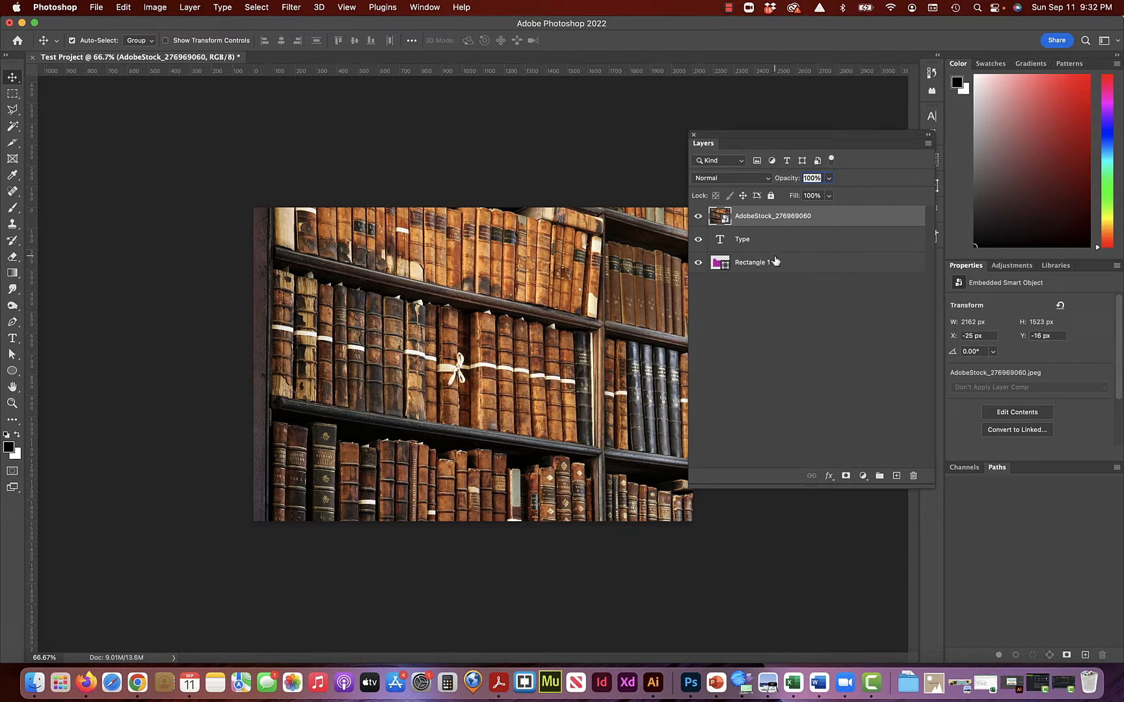
Hide and show the bookshelf photo layer, and move it to the bottom of the layer stack and back to the top.
left_click(698, 218)
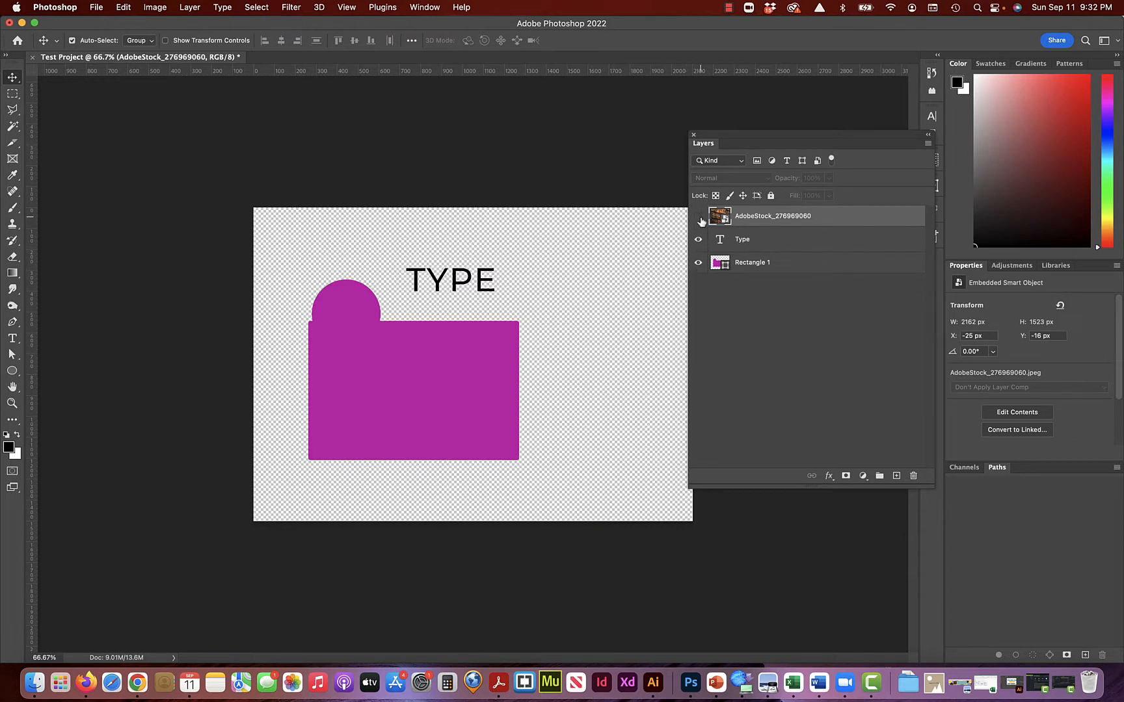
left_click(699, 219)
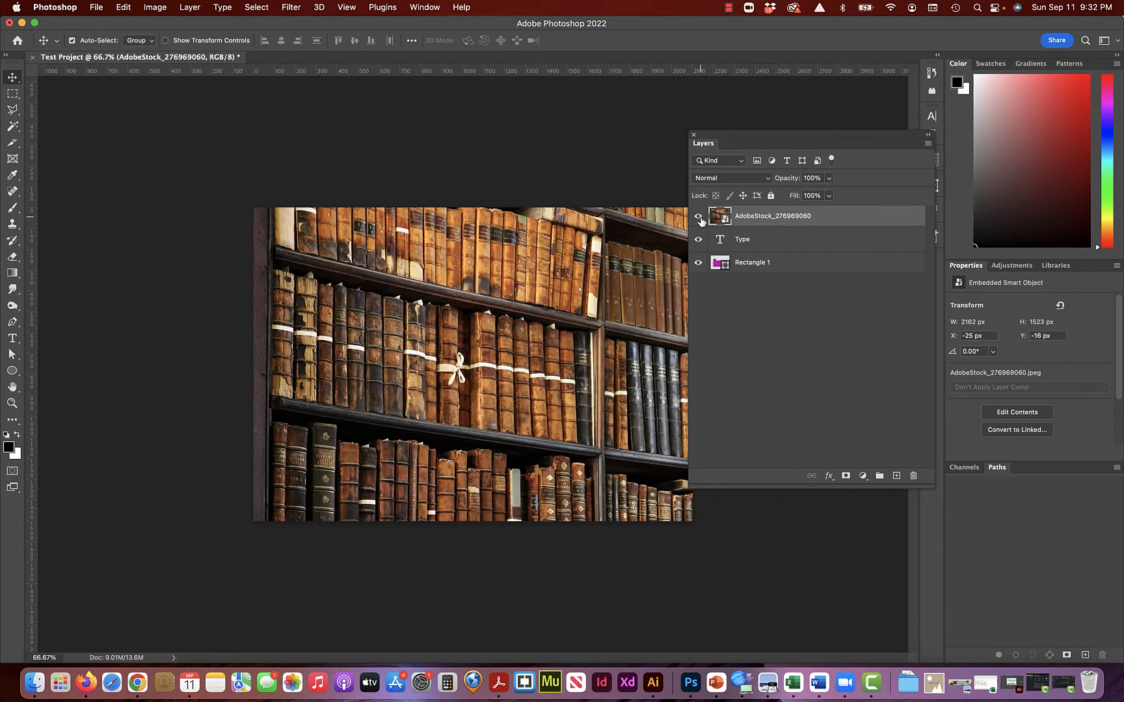
left_click_drag(753, 221, 751, 277)
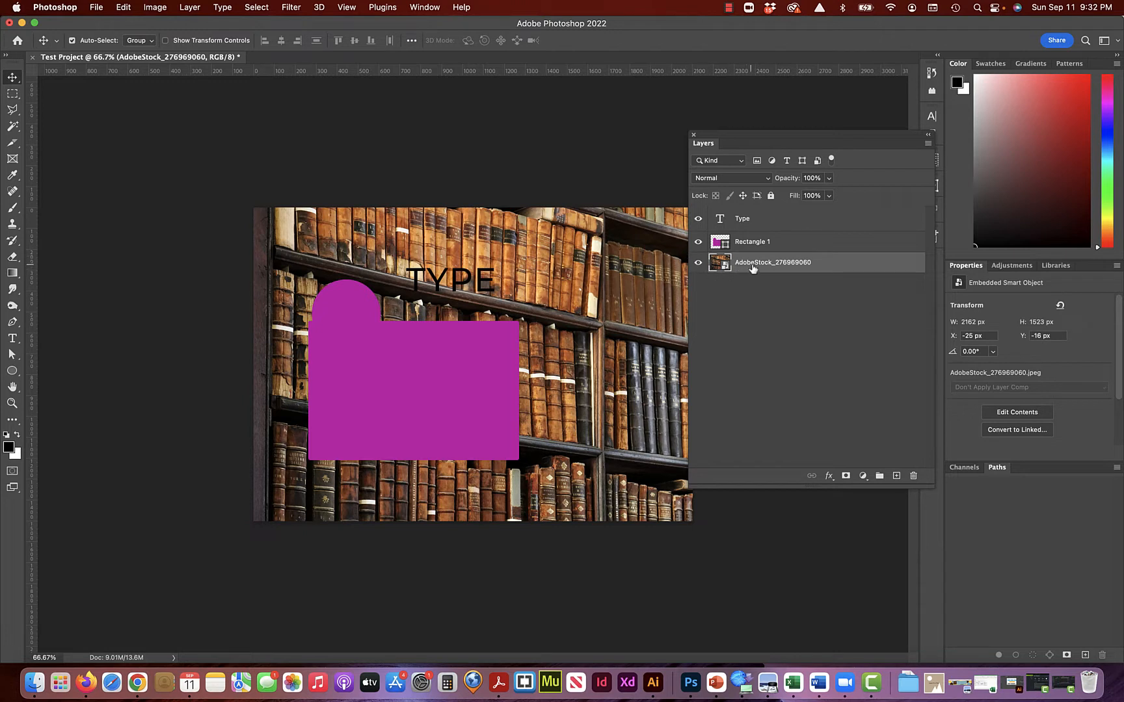
left_click_drag(753, 266, 745, 210)
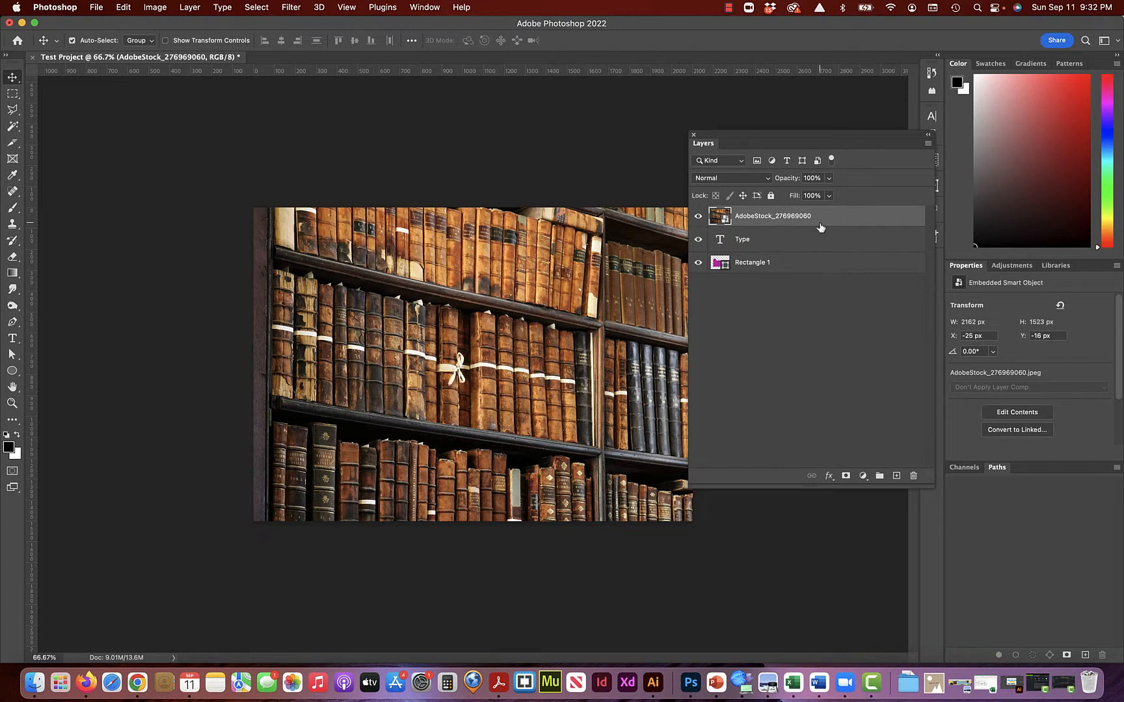
Rename the Rectangle 1 layer as "Pink Rectangle and Circle".
left_click(745, 265)
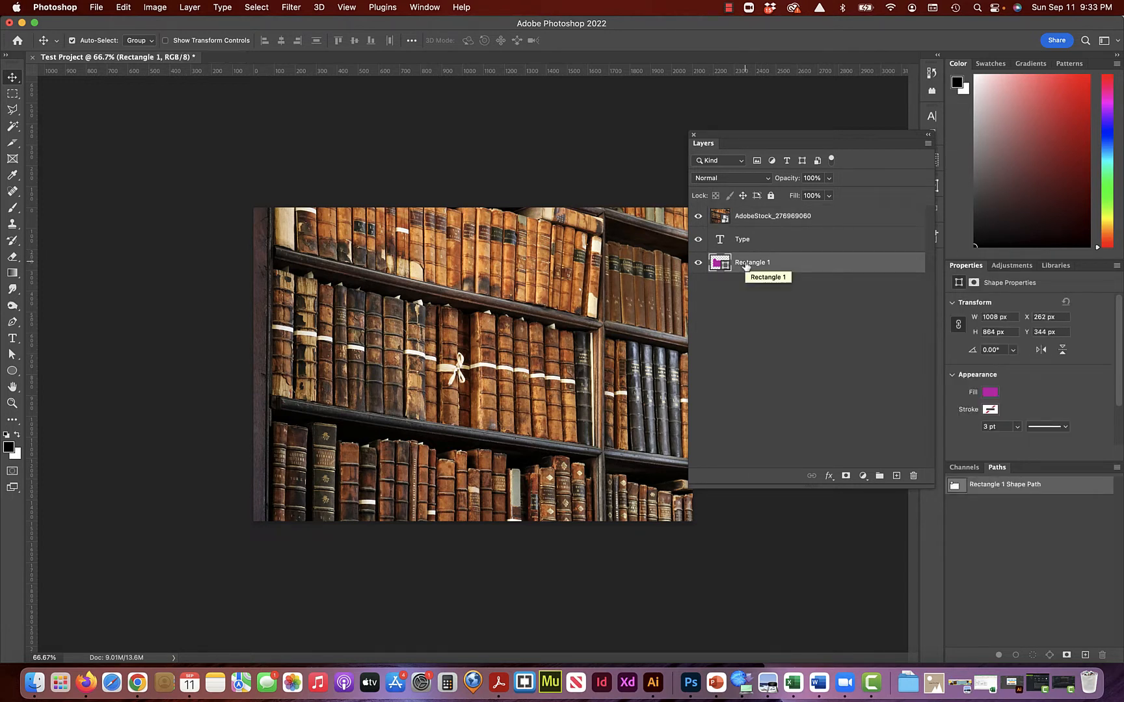
double_click(746, 262)
type("Pink Rectangle and Circle")
key("Return")
left_click(747, 333)
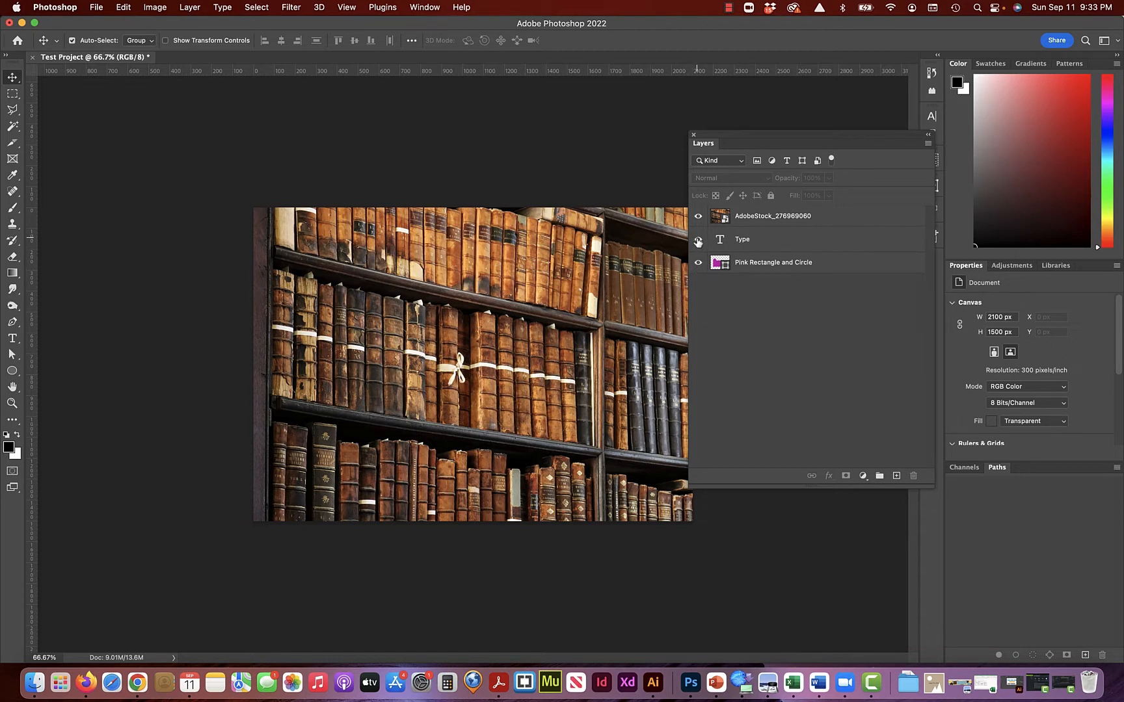
Practice hiding and showing the bookshelf, Type and Pink Rectangle and Circle layers, ending with all three visible.
left_click(698, 216)
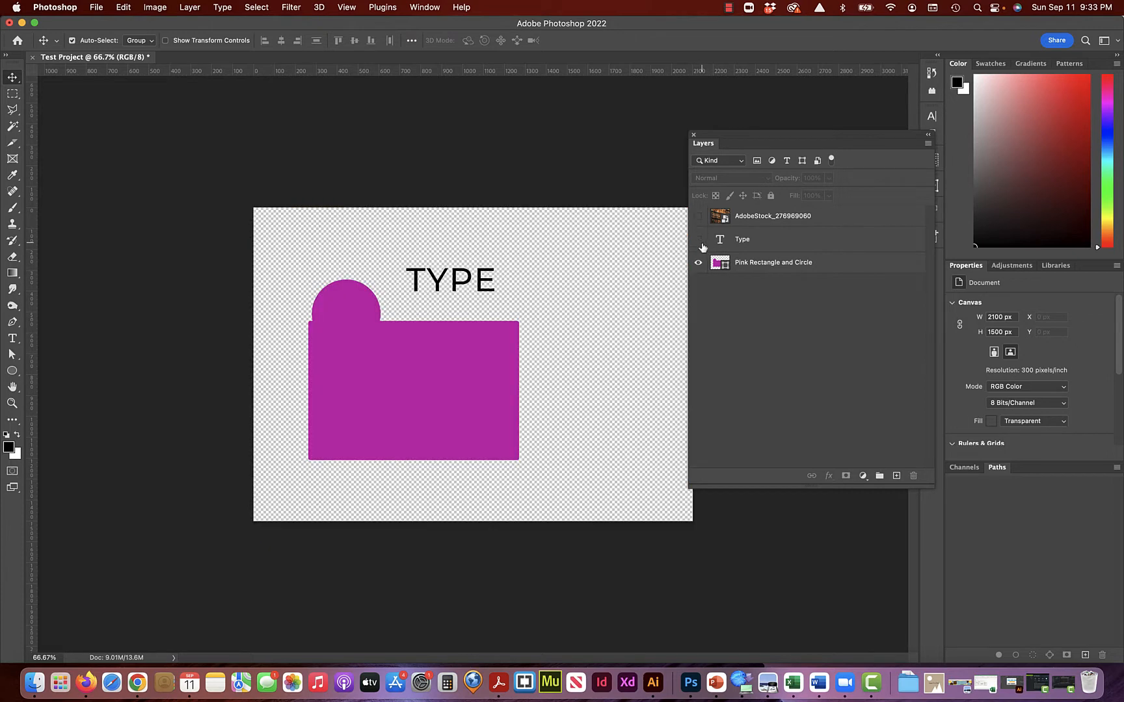
left_click(701, 241)
left_click(699, 262)
left_click(699, 262)
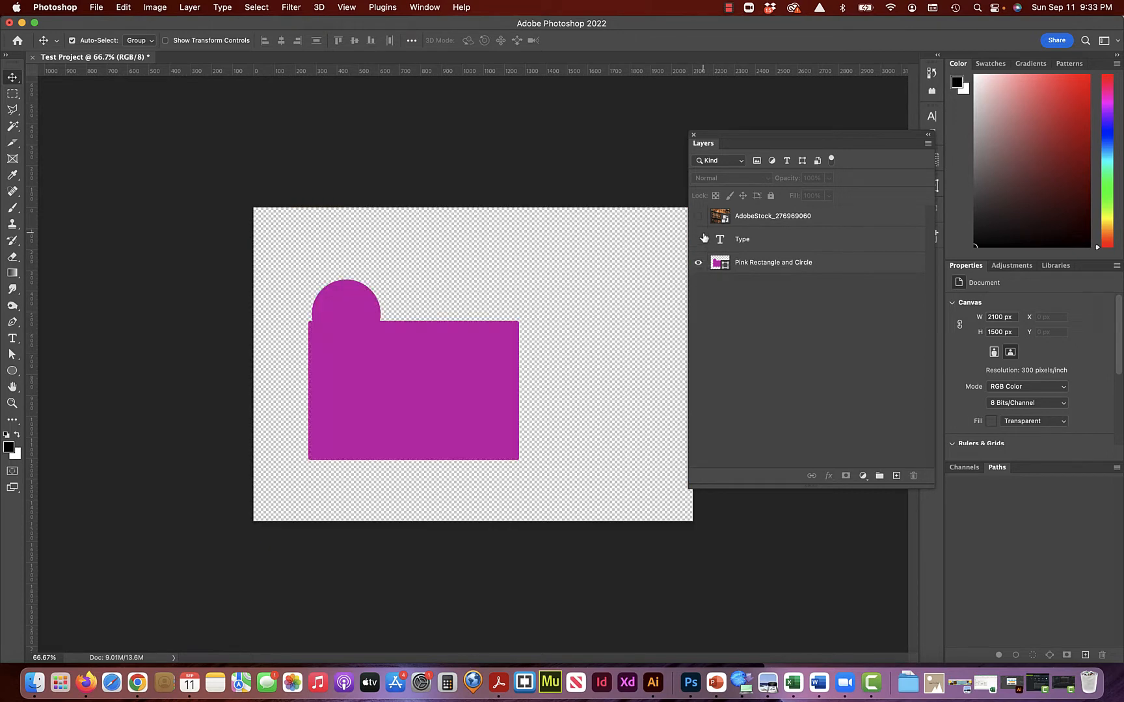
left_click(698, 240)
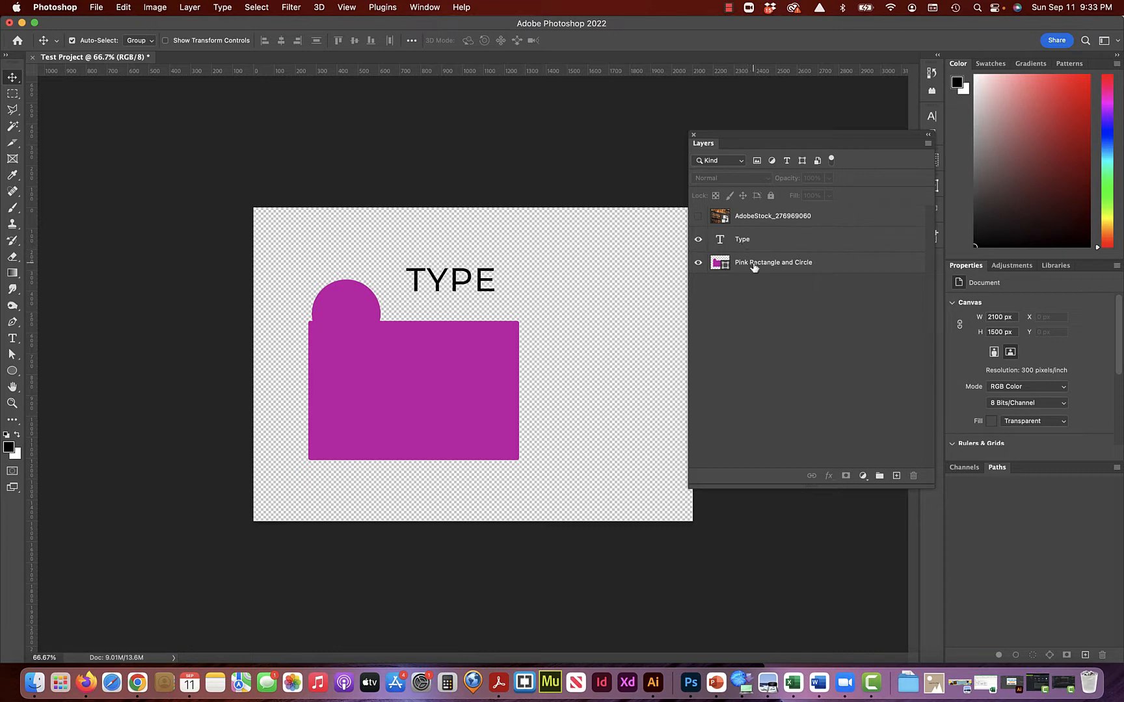
double_click(753, 263)
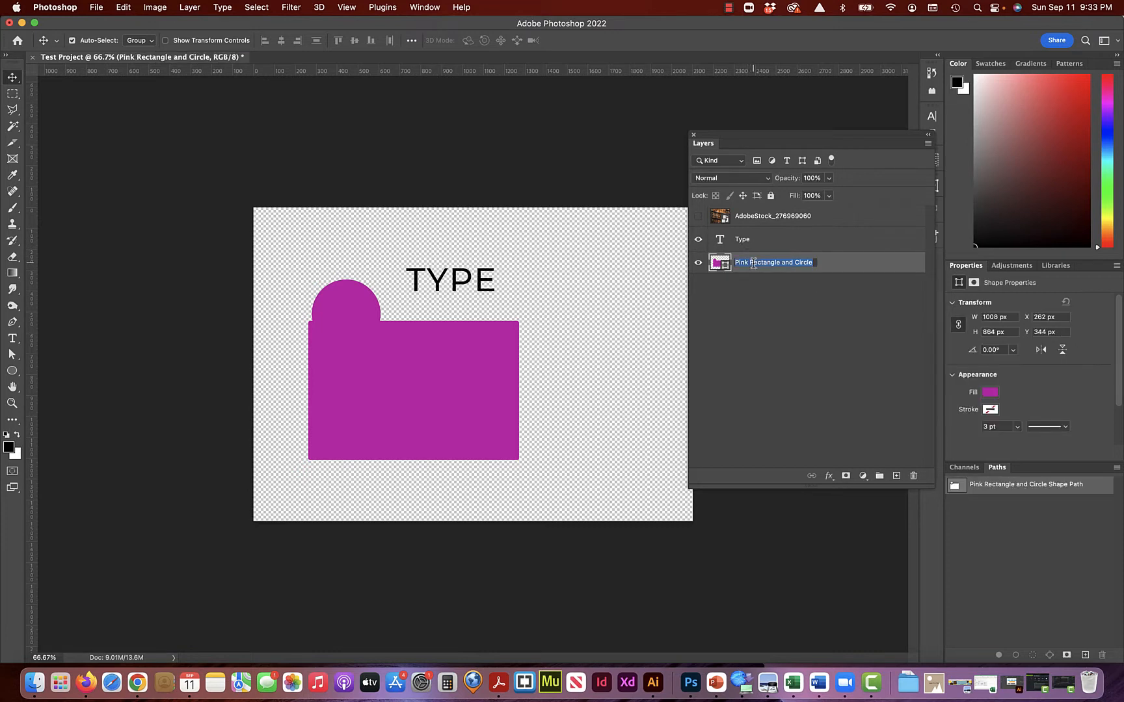
left_click(764, 296)
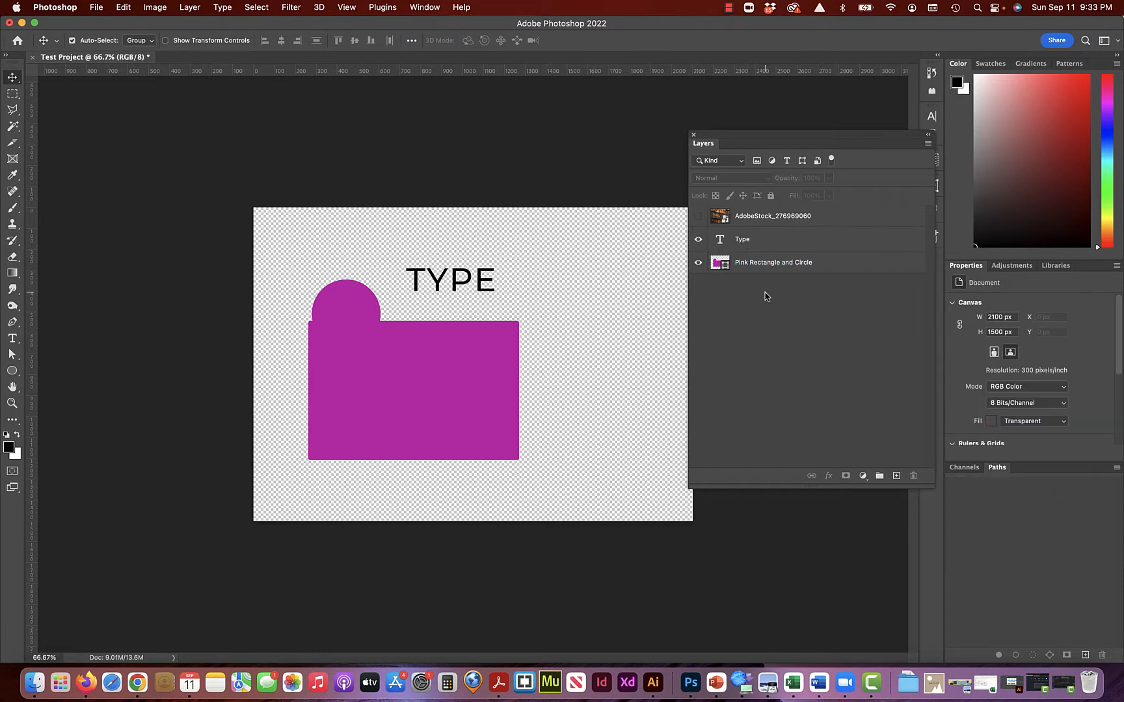
left_click(699, 217)
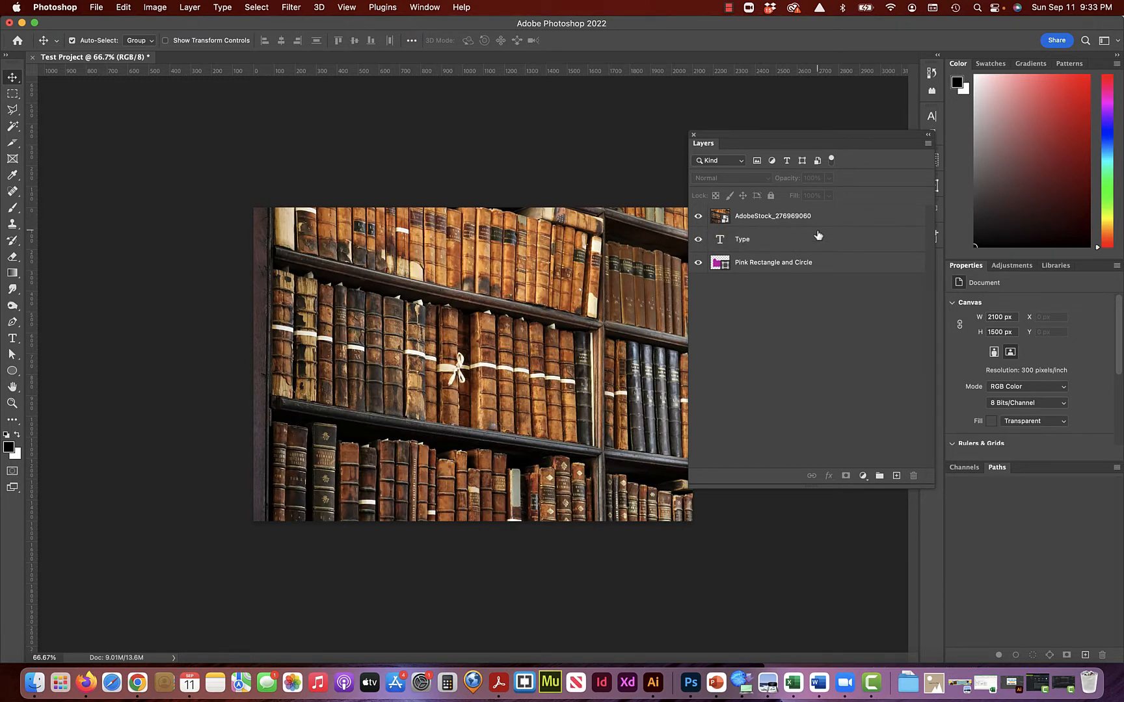
Try to move the Pink Rectangle and Circle layer beneath the photo with Auto-Select on, and undo the move.
left_click(849, 264)
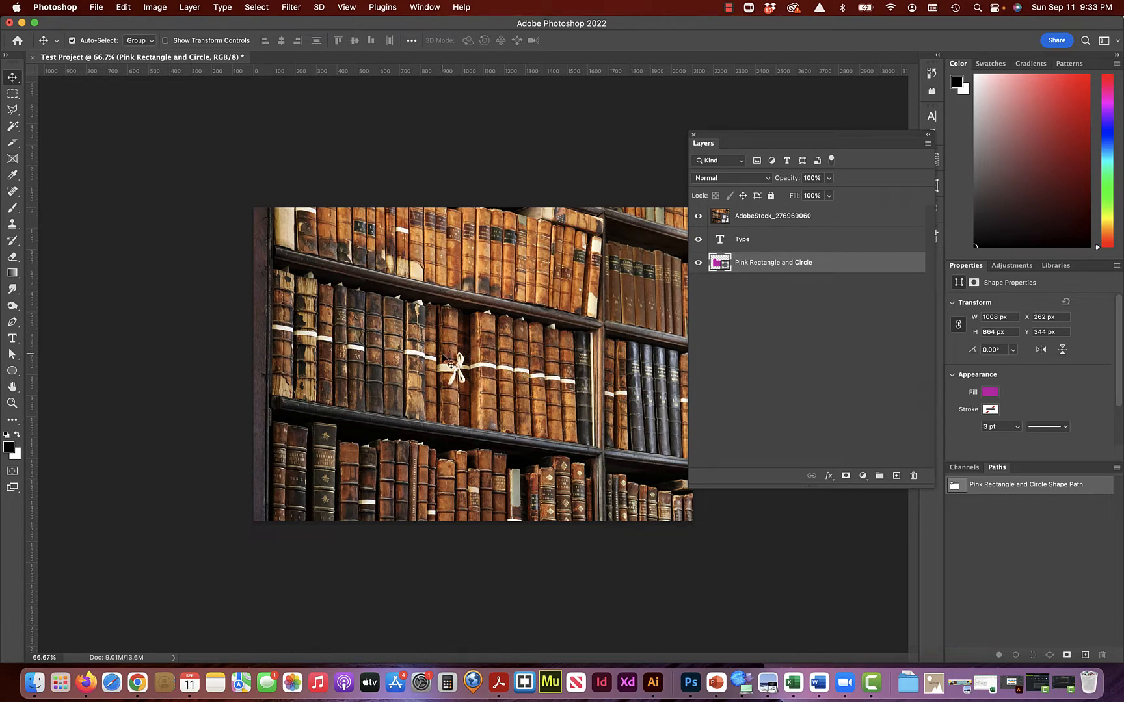
mouse_move(447, 361)
left_mouse_down()
mouse_move(484, 353)
mouse_move(450, 371)
left_mouse_up()
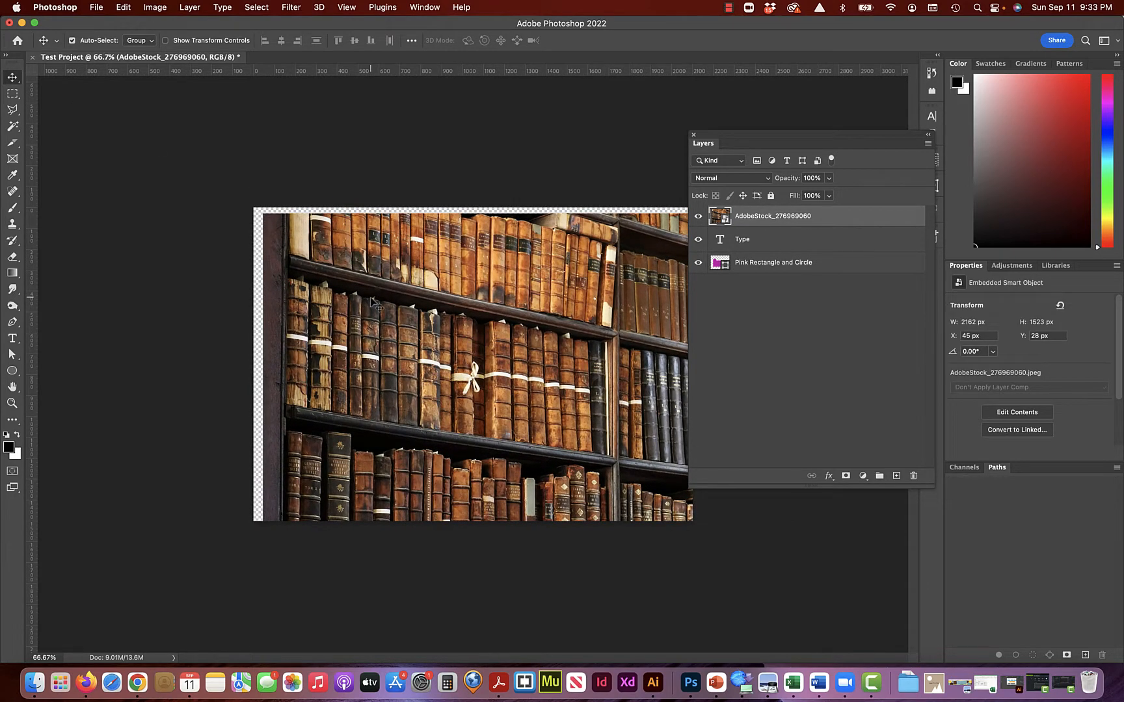
key("super+z")
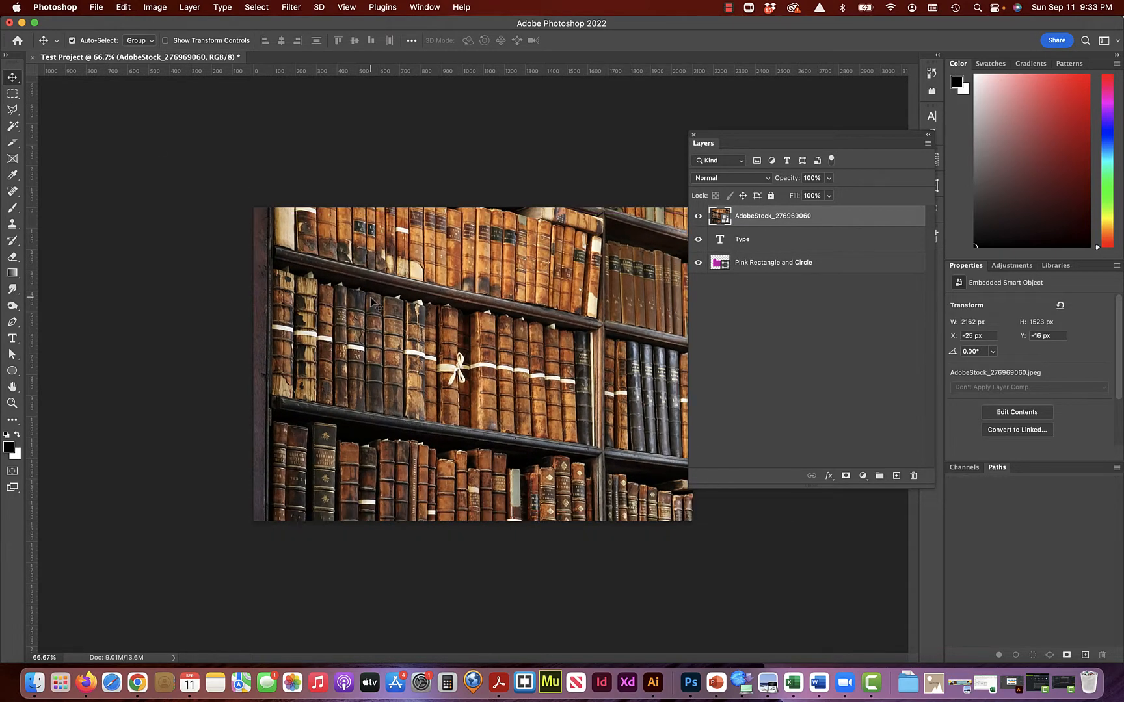
Turn off Auto-Select and move the Pink Rectangle and Circle layer around beneath the bookshelf photo.
left_click(72, 40)
mouse_move(452, 401)
left_mouse_down()
mouse_move(545, 381)
mouse_move(470, 406)
left_mouse_up()
key("super+z")
left_click(756, 266)
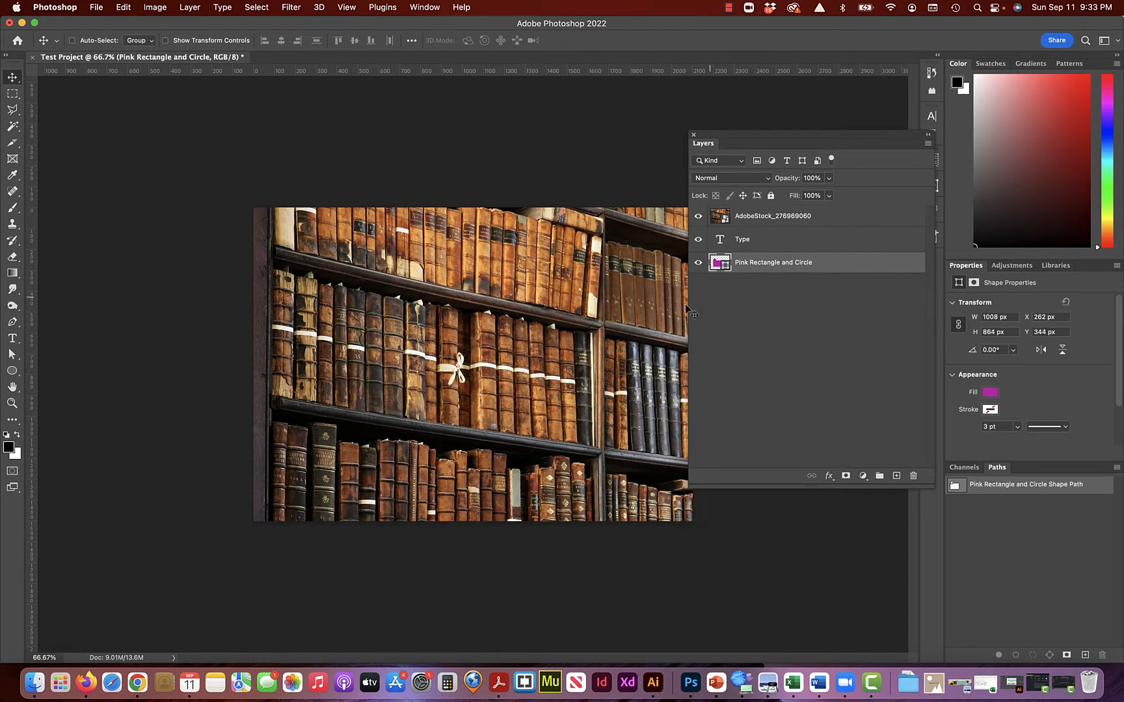
left_click_drag(380, 402, 455, 302)
left_click_drag(423, 343, 506, 357)
left_click_drag(551, 290, 462, 336)
Move the bookshelf photo layer slightly, to about X -38 px and Y -13 px.
left_click(843, 218)
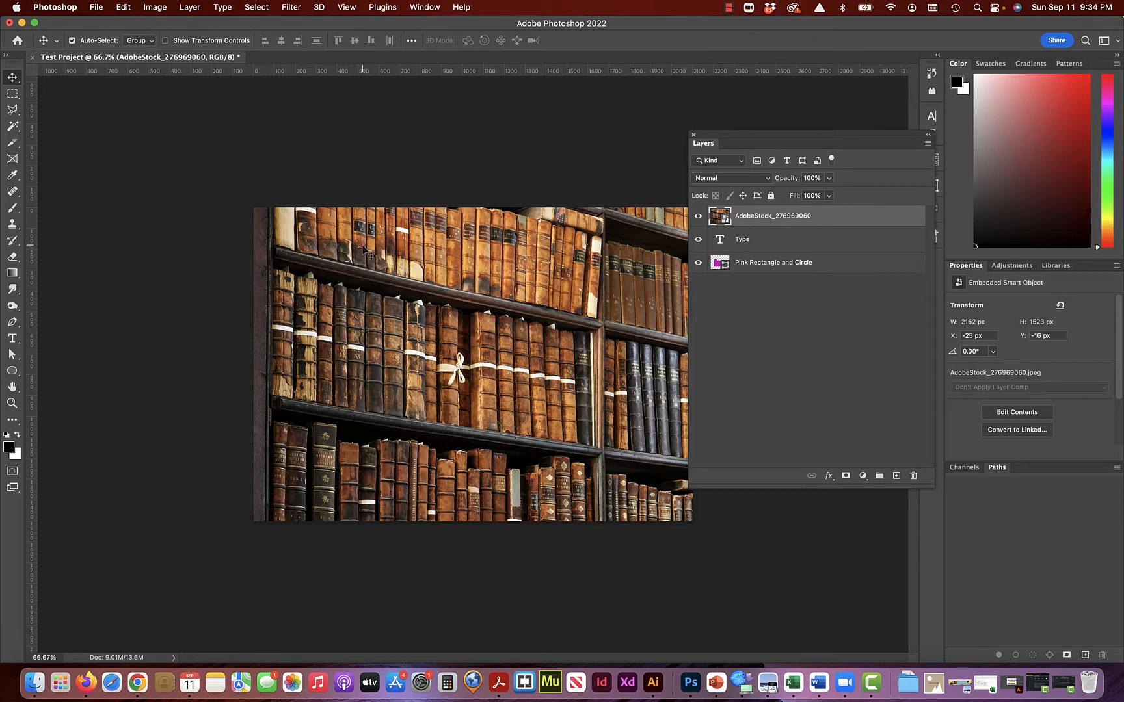
mouse_move(363, 249)
left_mouse_down()
mouse_move(378, 263)
mouse_move(365, 235)
mouse_move(361, 251)
left_mouse_up()
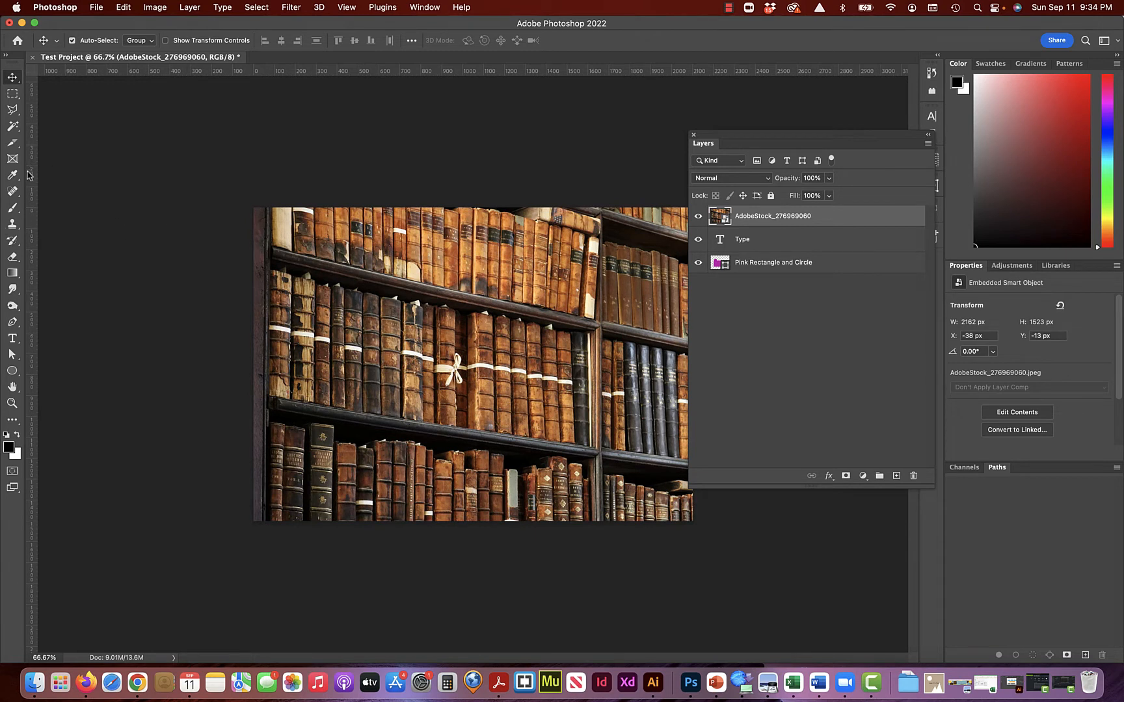
Switch to the Eraser tool and convert the bookshelf photo layer to a smart object.
left_click(12, 257)
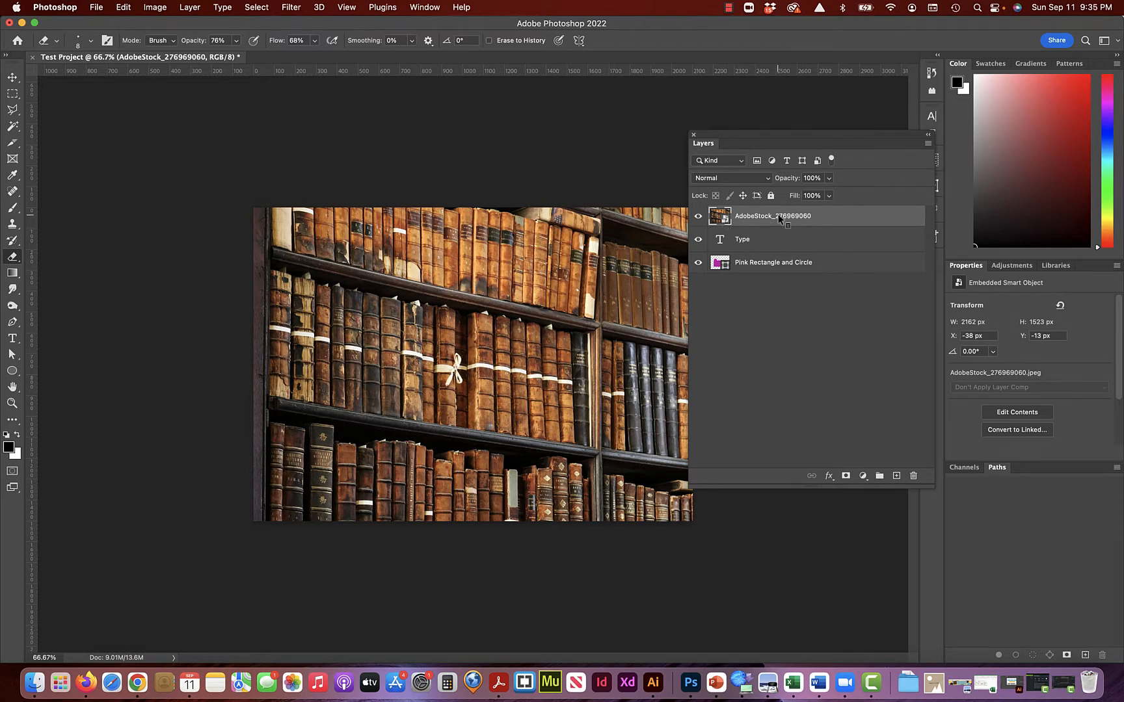
right_click(808, 222)
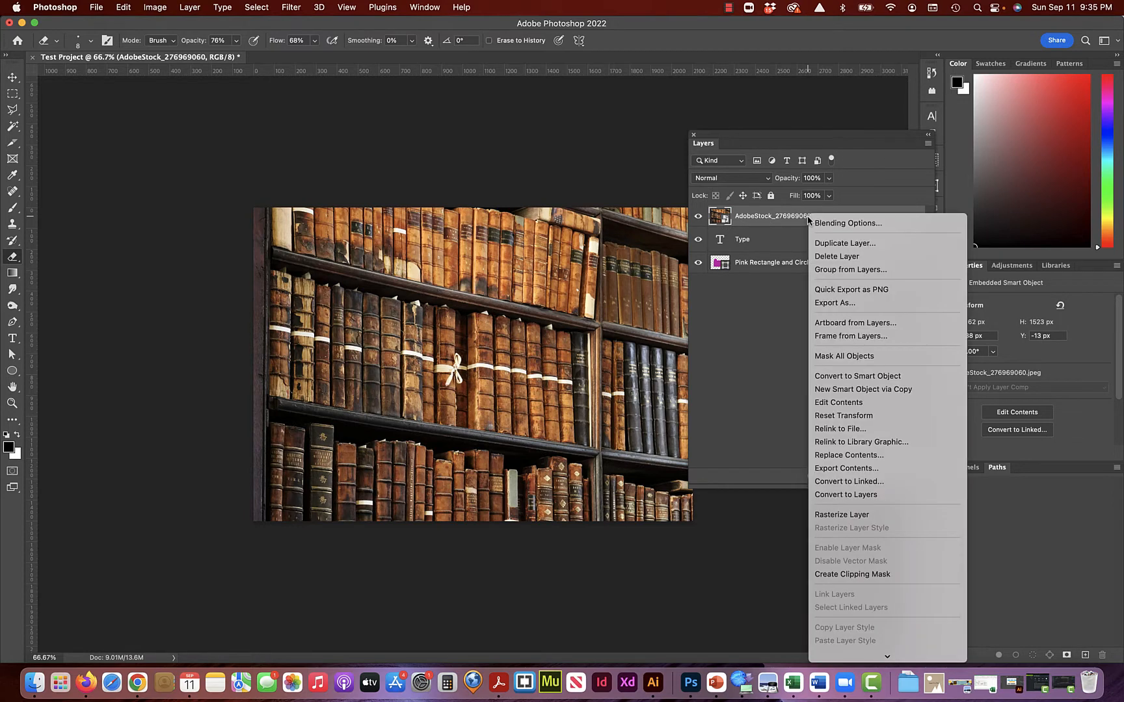
left_click(850, 377)
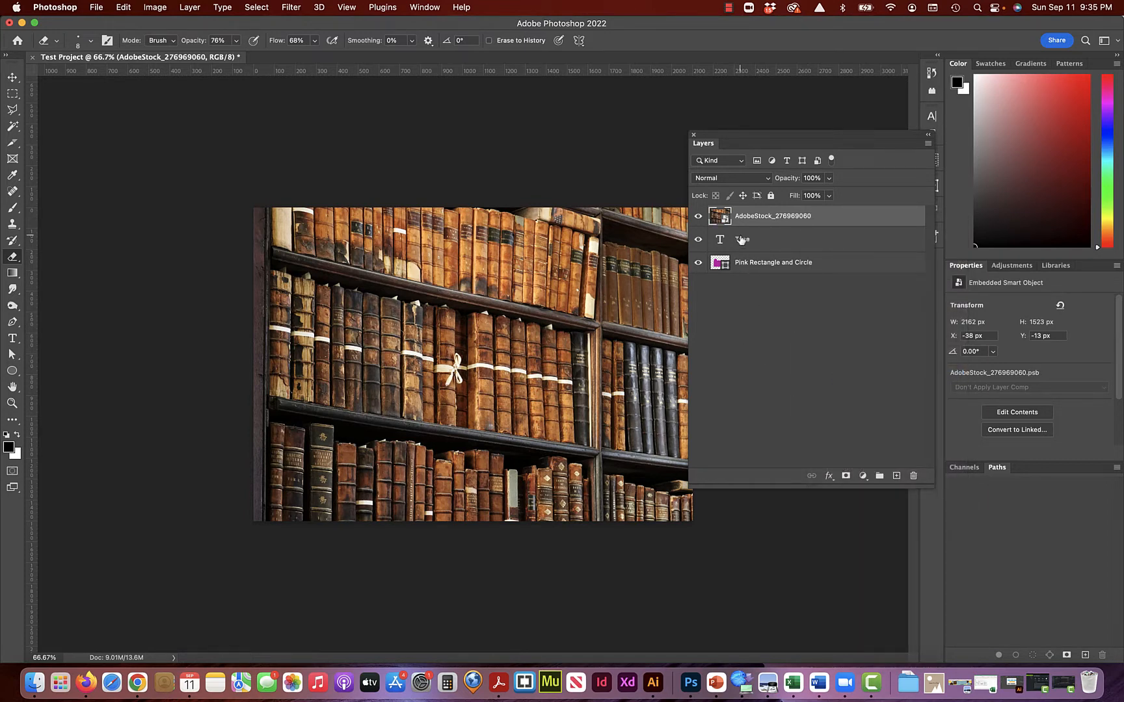
Rasterize the bookshelf photo smart object into an ordinary pixel layer.
right_click(824, 217)
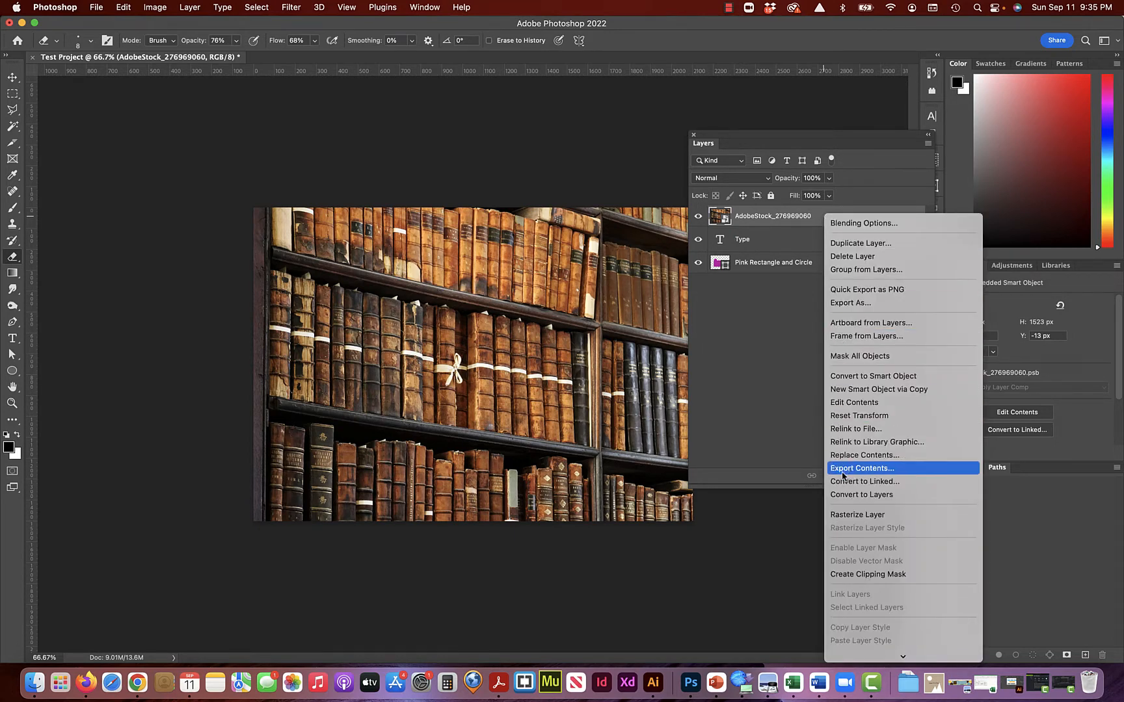
scroll(841, 601, "down", 3)
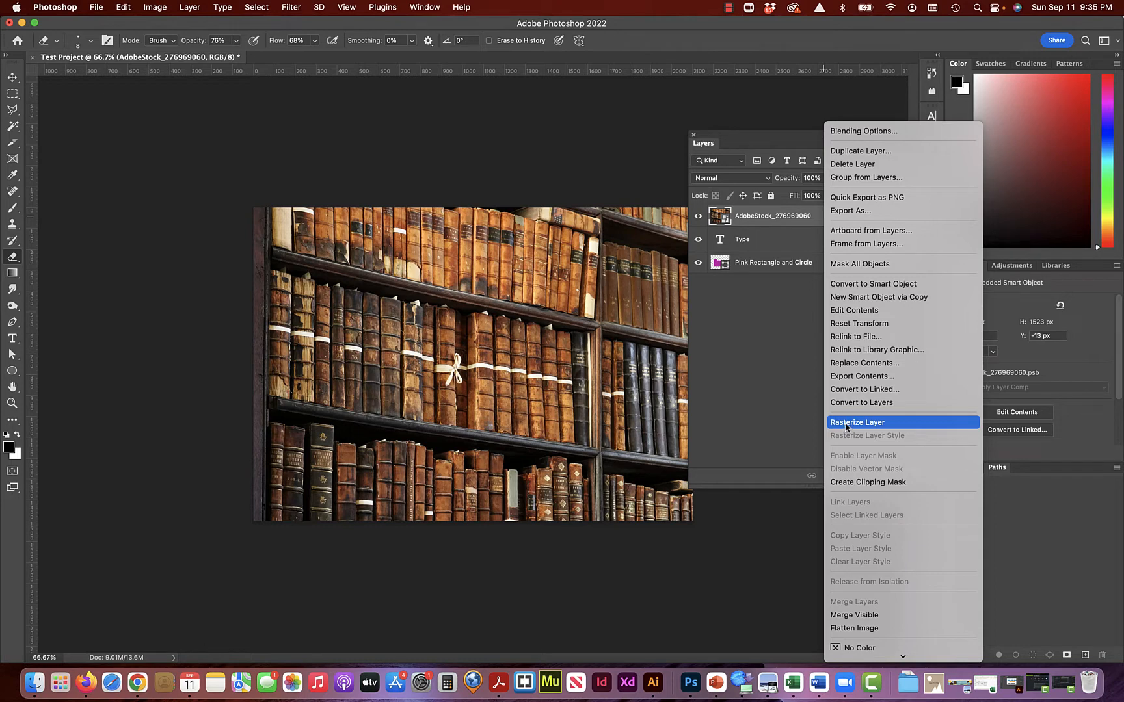
left_click(846, 425)
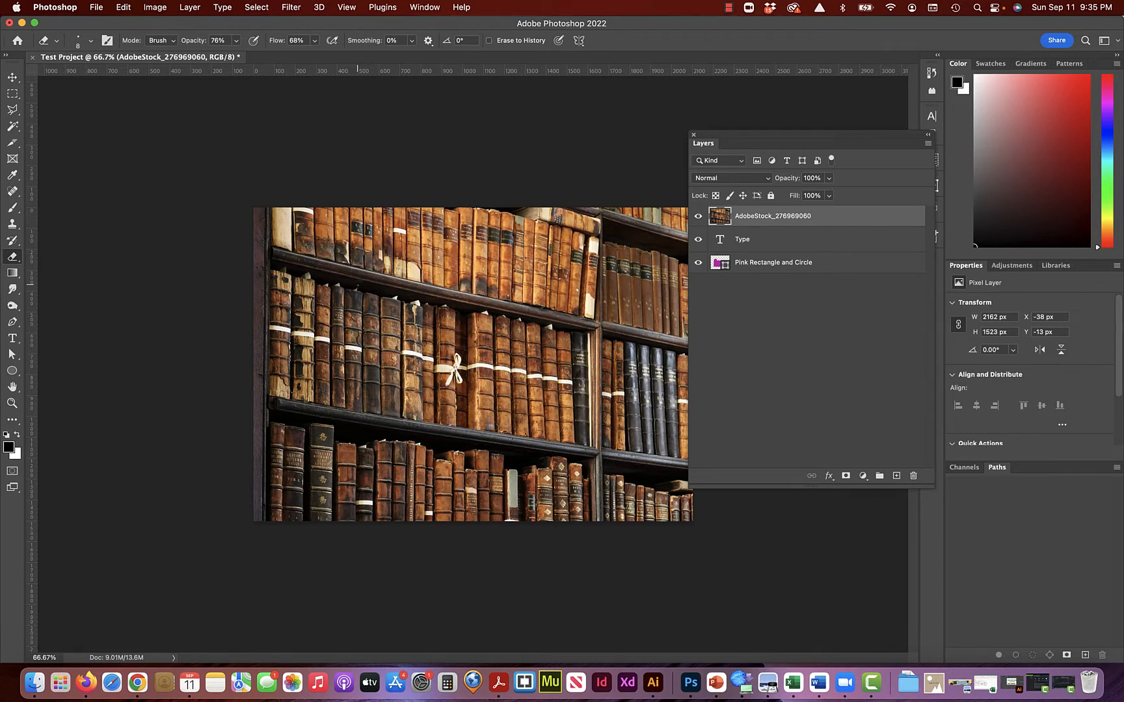
Set the eraser to 153 px with 100% hardness and erase a stroke across the photo over the hidden TYPE text.
left_click(90, 40)
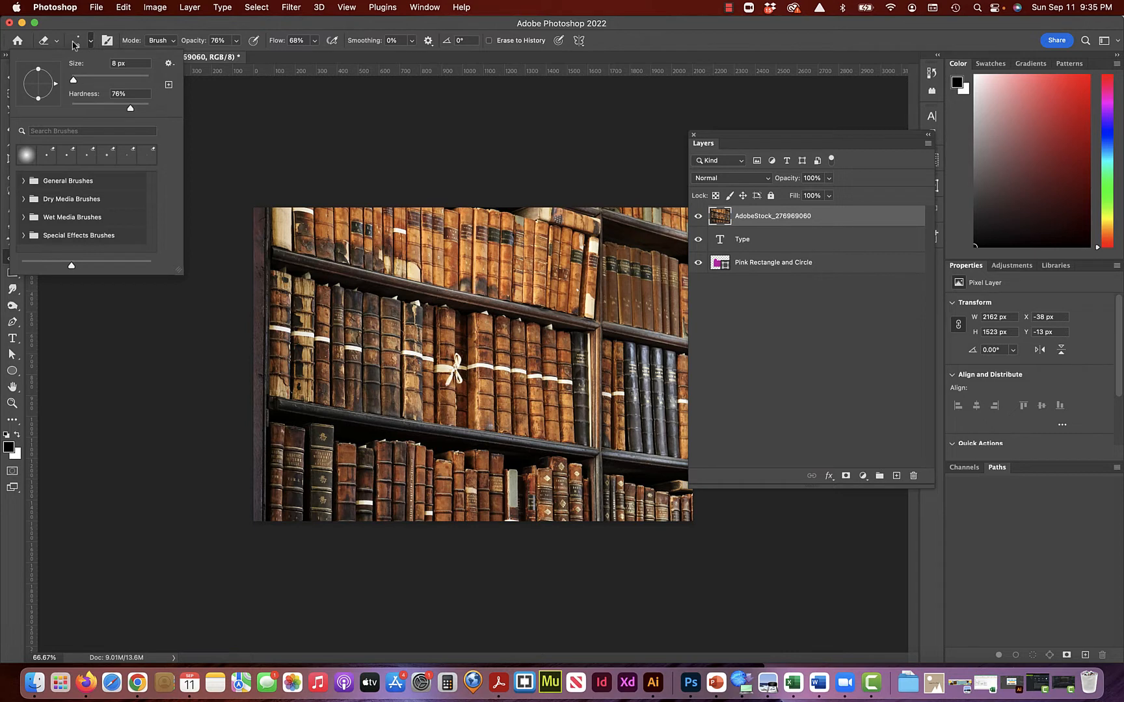
left_click(7, 260)
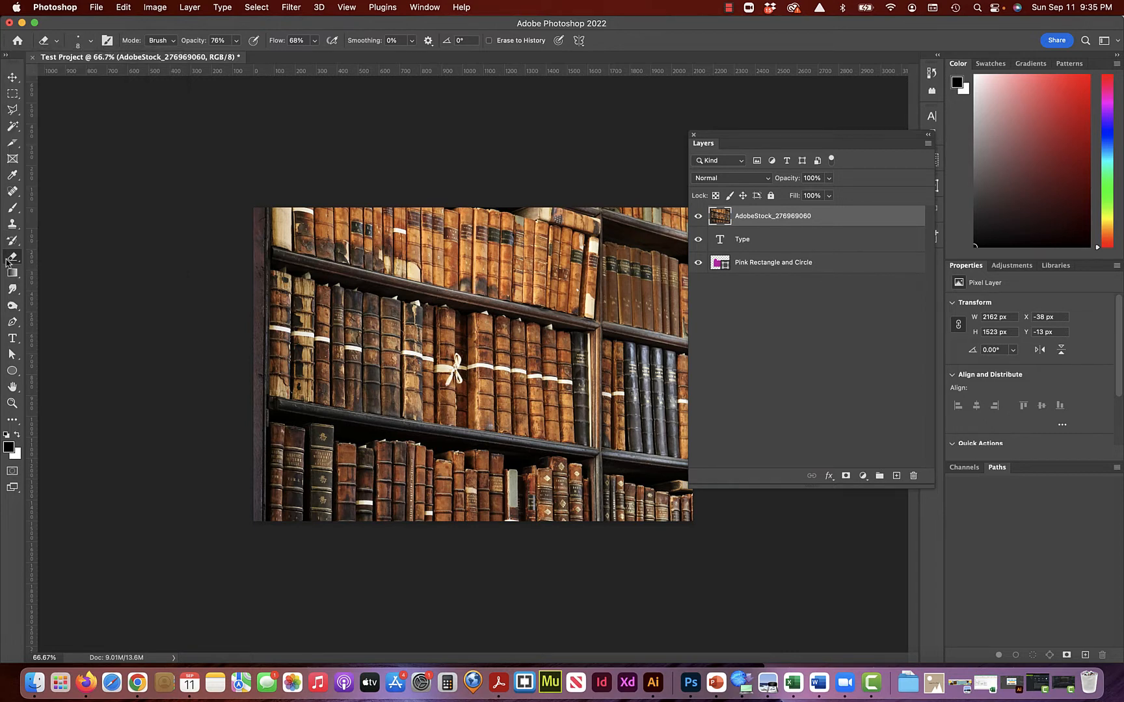
left_click(83, 43)
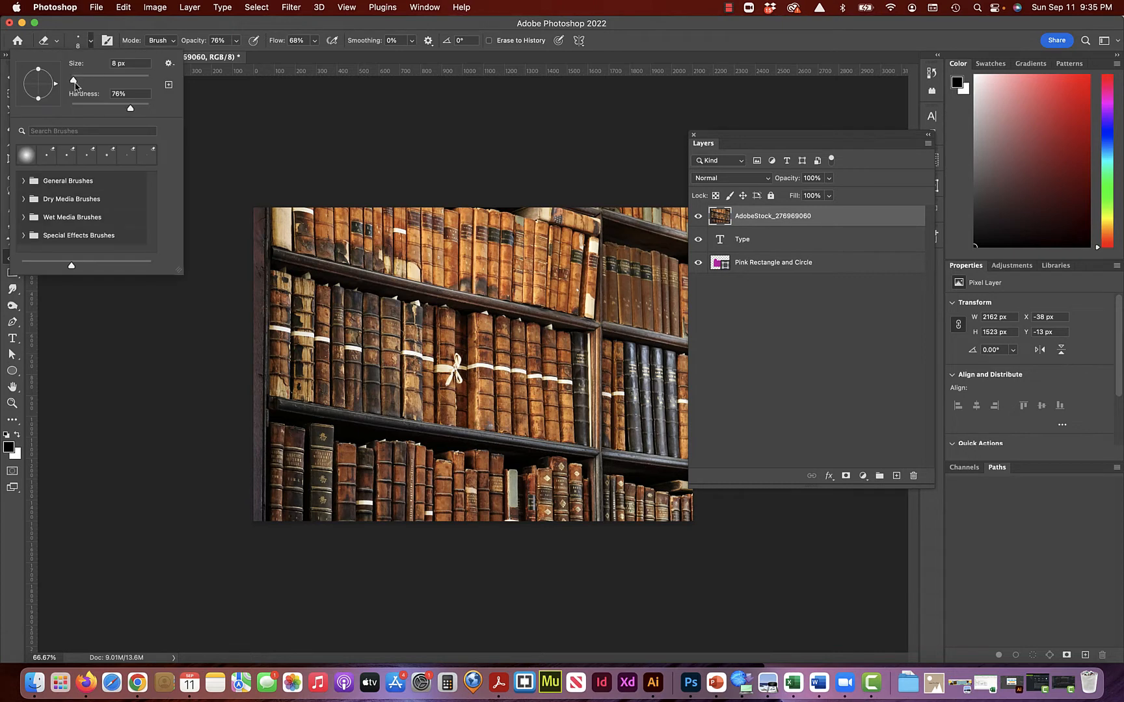
left_click_drag(73, 83, 120, 83)
mouse_move(131, 108)
left_mouse_down()
mouse_move(140, 107)
mouse_move(120, 108)
left_mouse_up()
left_click_drag(120, 108, 156, 111)
left_click_drag(404, 287, 505, 313)
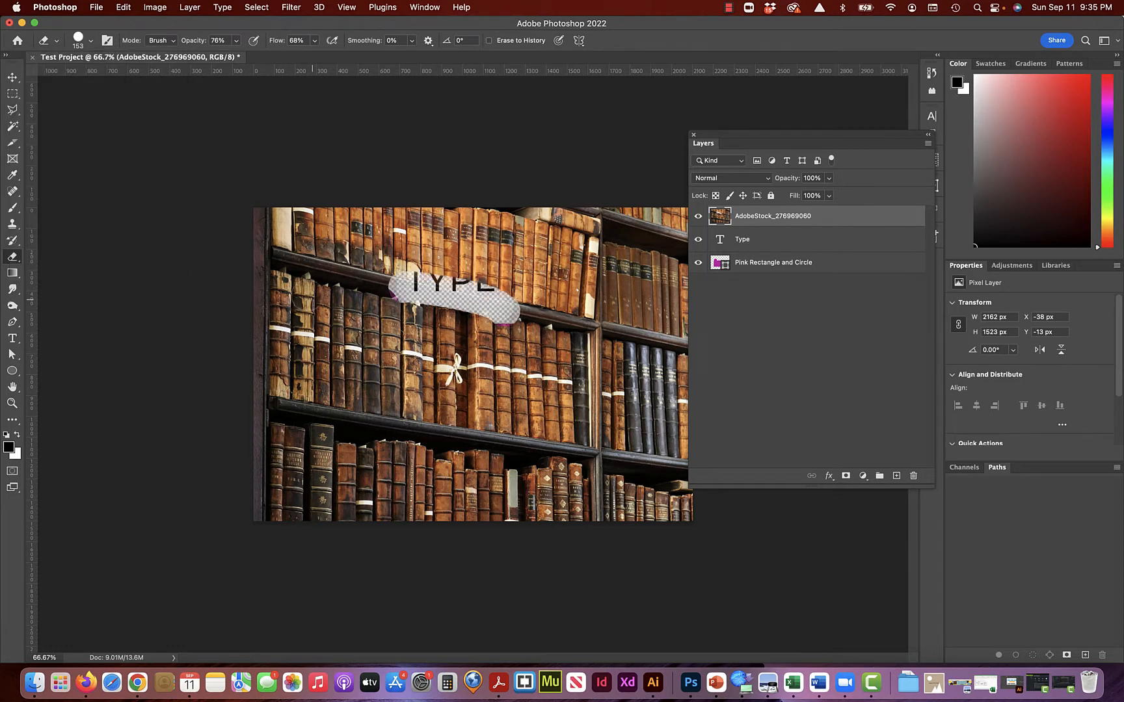
Lower the eraser's hardness to its minimum and erase soft strokes across the ribbon bow and the books above the TYPE text.
left_click(90, 41)
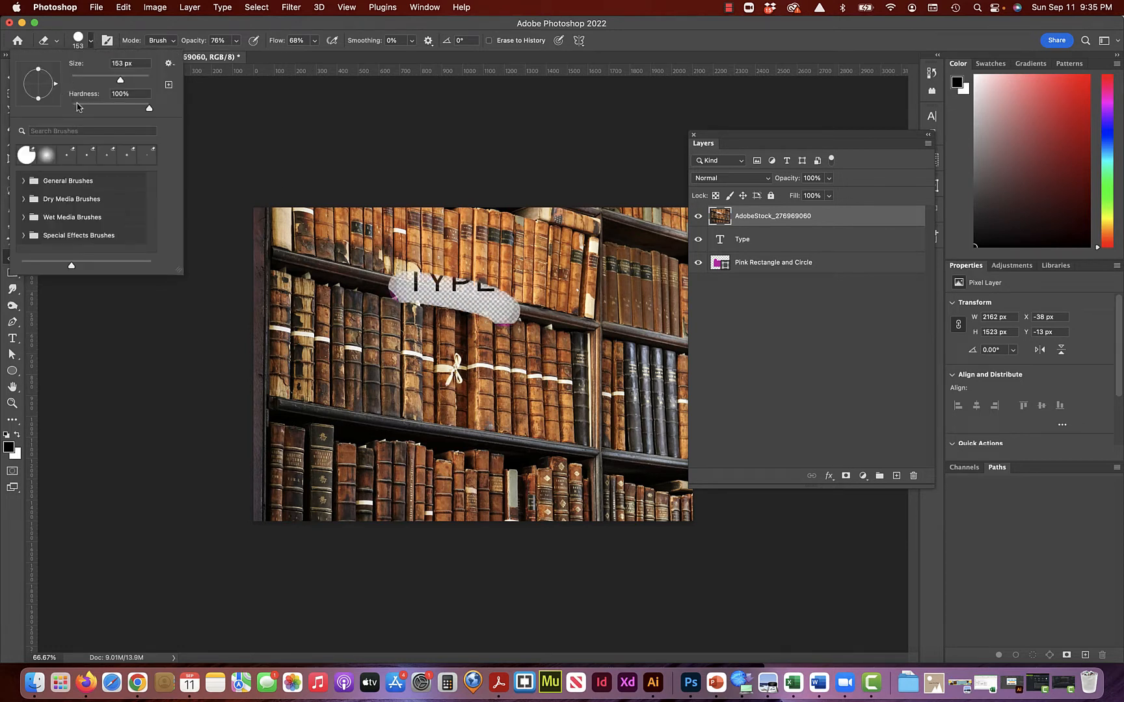
left_click_drag(76, 108, 58, 109)
left_click_drag(357, 354, 467, 372)
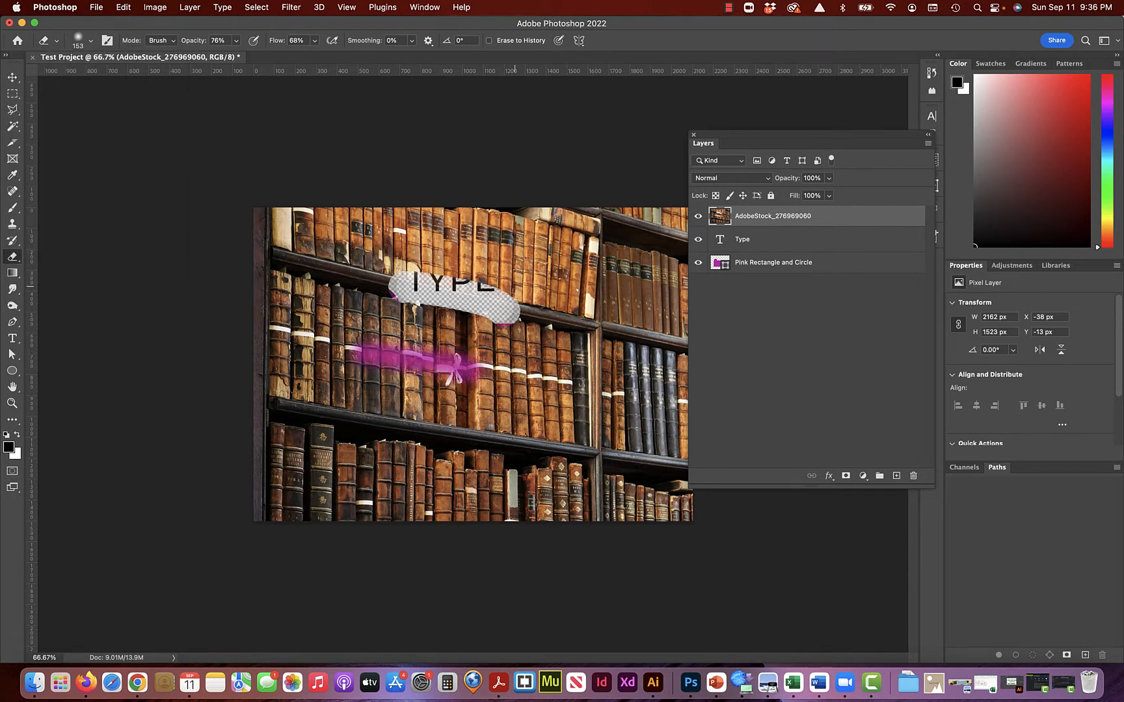
mouse_move(448, 255)
left_mouse_down()
mouse_move(510, 256)
mouse_move(450, 246)
left_mouse_up()
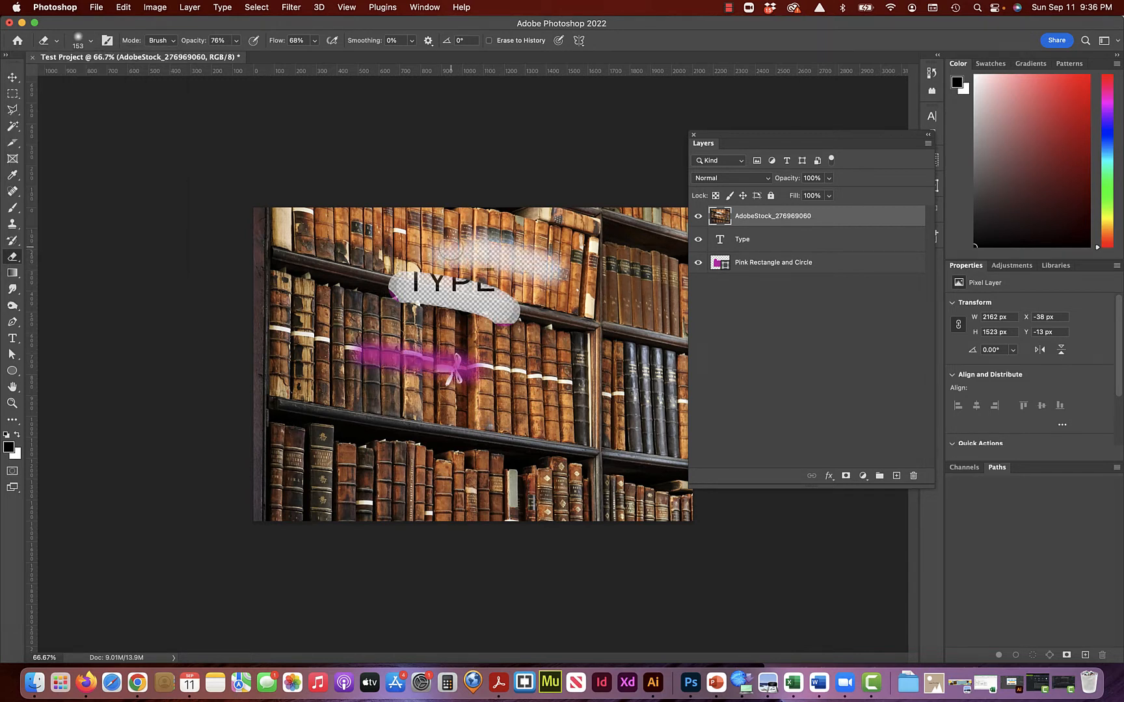
Raise the eraser's opacity and flow to 100% and erase diagonal strokes through the books in the photo's lower right.
left_click(236, 41)
left_click_drag(236, 58, 250, 57)
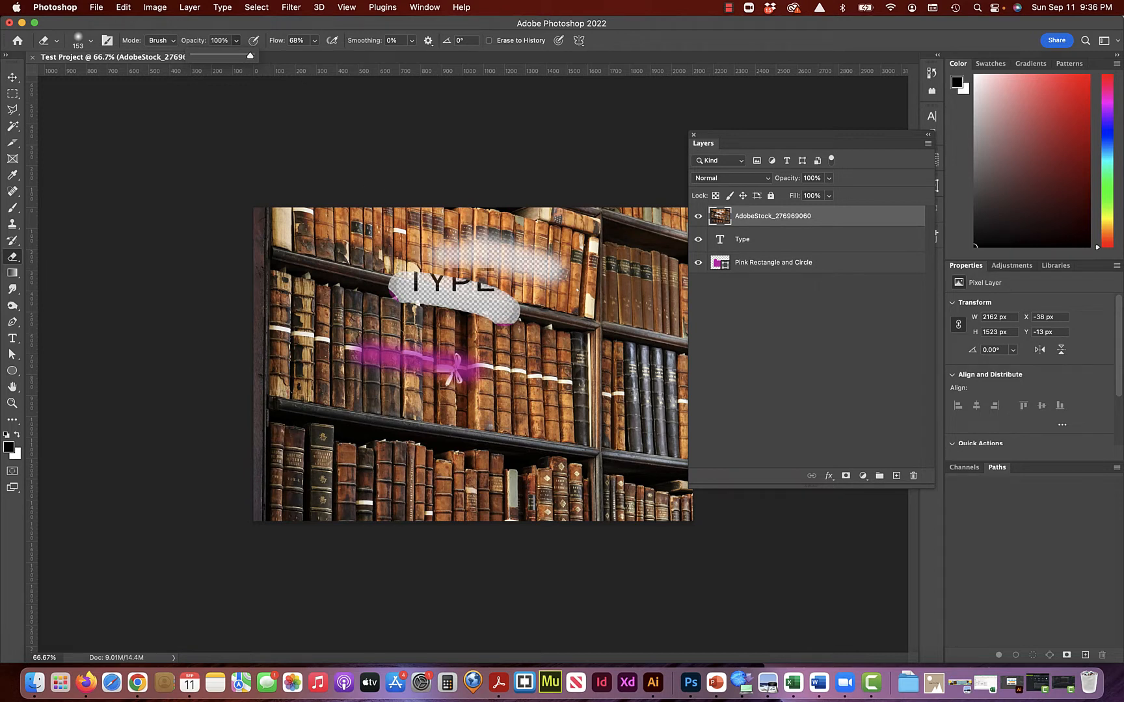
left_click_drag(580, 337, 521, 426)
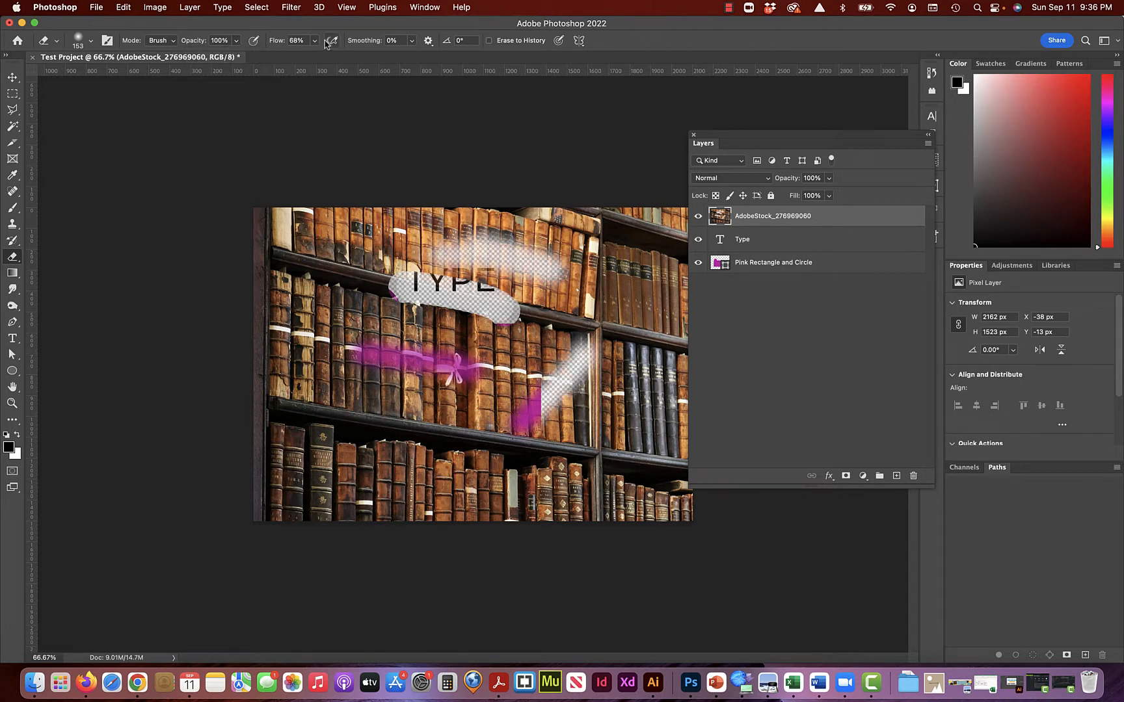
left_click_drag(278, 43, 371, 43)
mouse_move(651, 394)
left_mouse_down()
mouse_move(639, 386)
mouse_move(562, 458)
mouse_move(632, 393)
mouse_move(624, 399)
left_mouse_up()
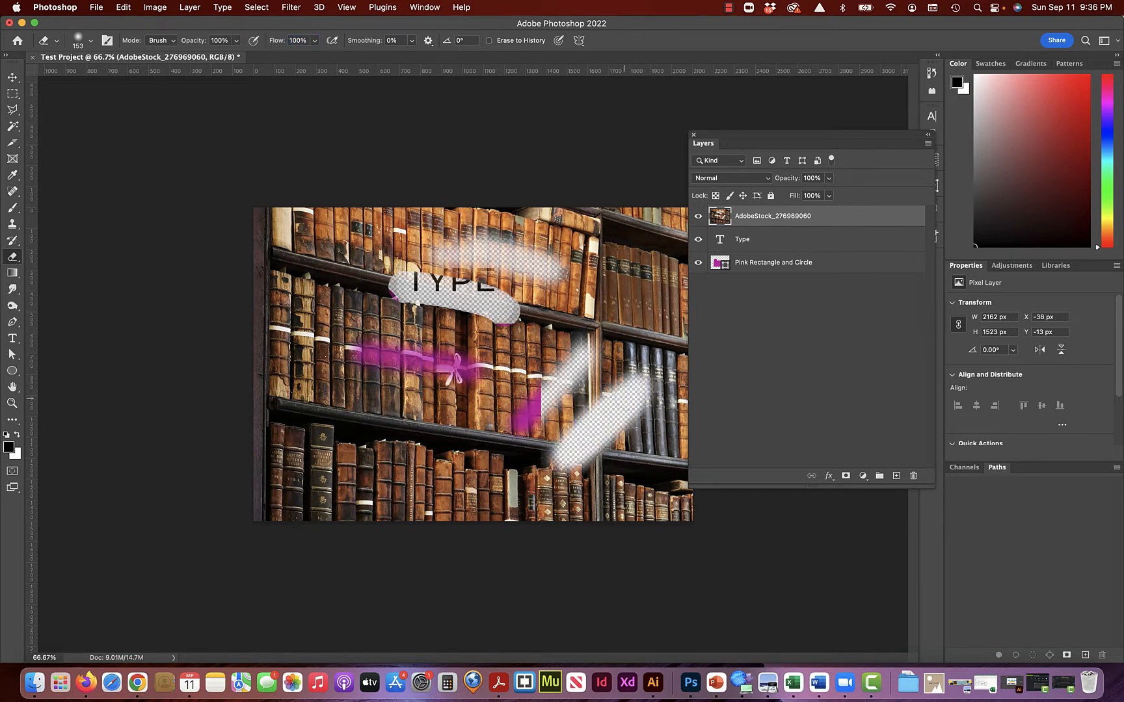
Reduce the eraser's opacity to 36% and flow to 27%, and faintly erase the photo's upper-left corner.
left_click(236, 41)
left_click_drag(236, 54, 199, 57)
left_click(313, 43)
left_click_drag(315, 54, 271, 58)
mouse_move(352, 270)
left_mouse_down()
mouse_move(290, 275)
mouse_move(420, 273)
mouse_move(241, 276)
mouse_move(301, 267)
mouse_move(239, 254)
mouse_move(251, 215)
mouse_move(361, 202)
mouse_move(225, 258)
mouse_move(289, 198)
mouse_move(247, 321)
mouse_move(314, 166)
left_mouse_up()
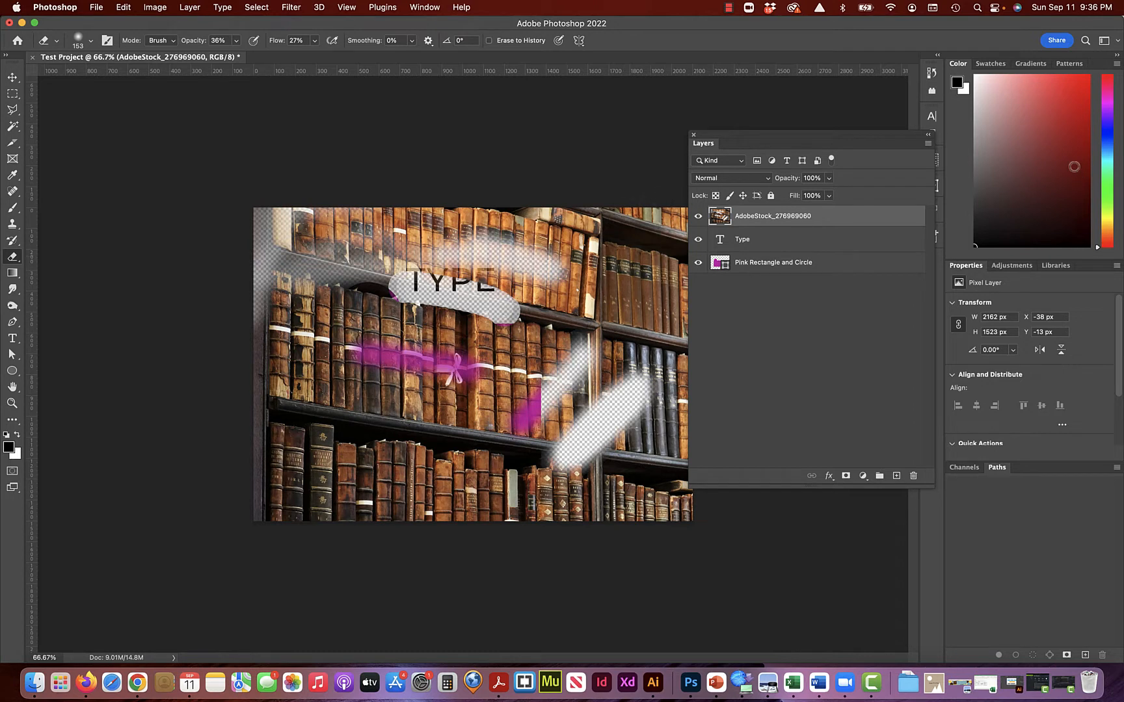
Revert the document to the Rasterize Layer history state, discarding all the eraser strokes.
left_click(932, 73)
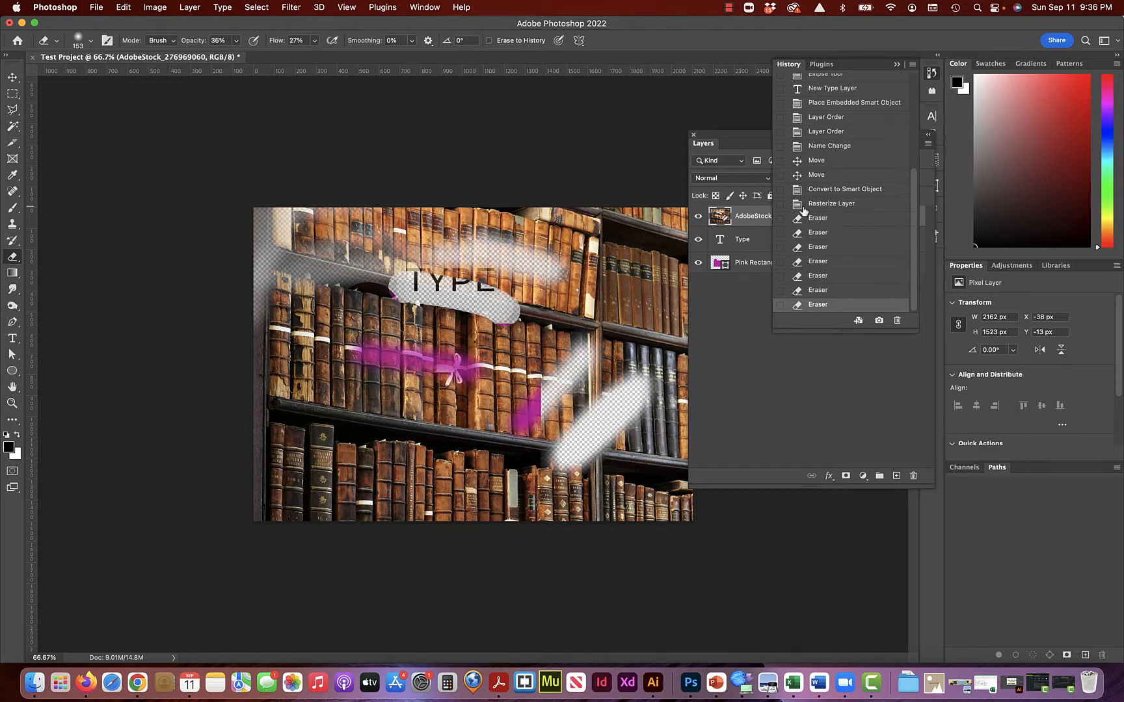
left_click(123, 7)
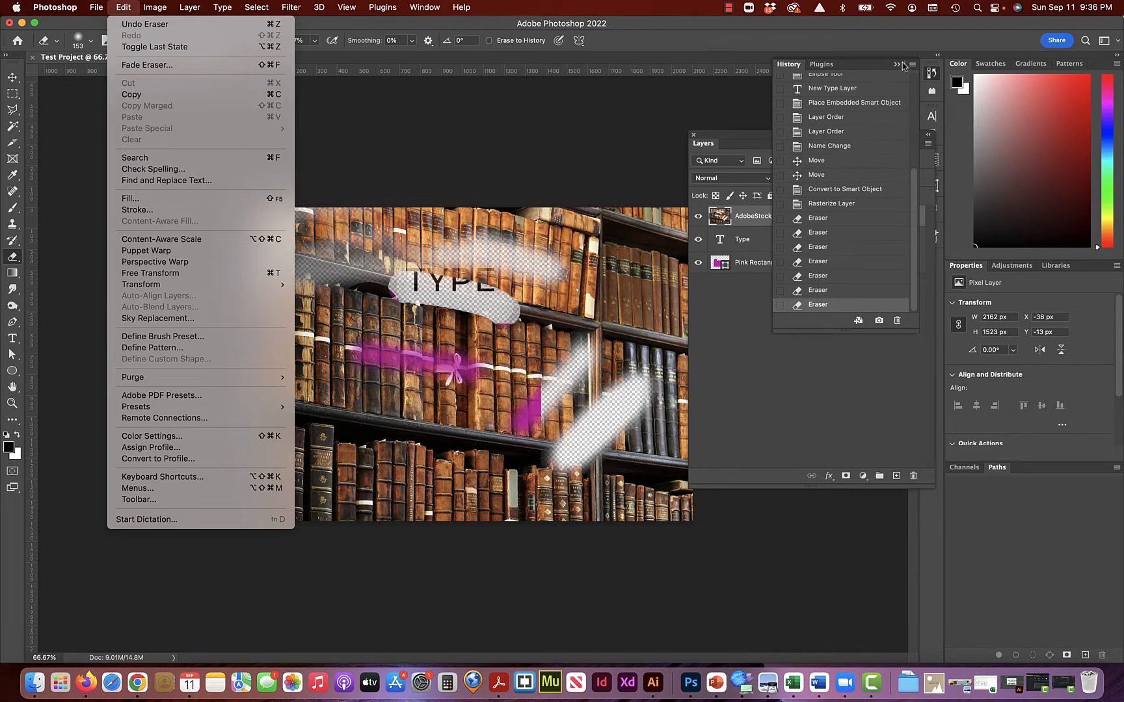
left_click(918, 82)
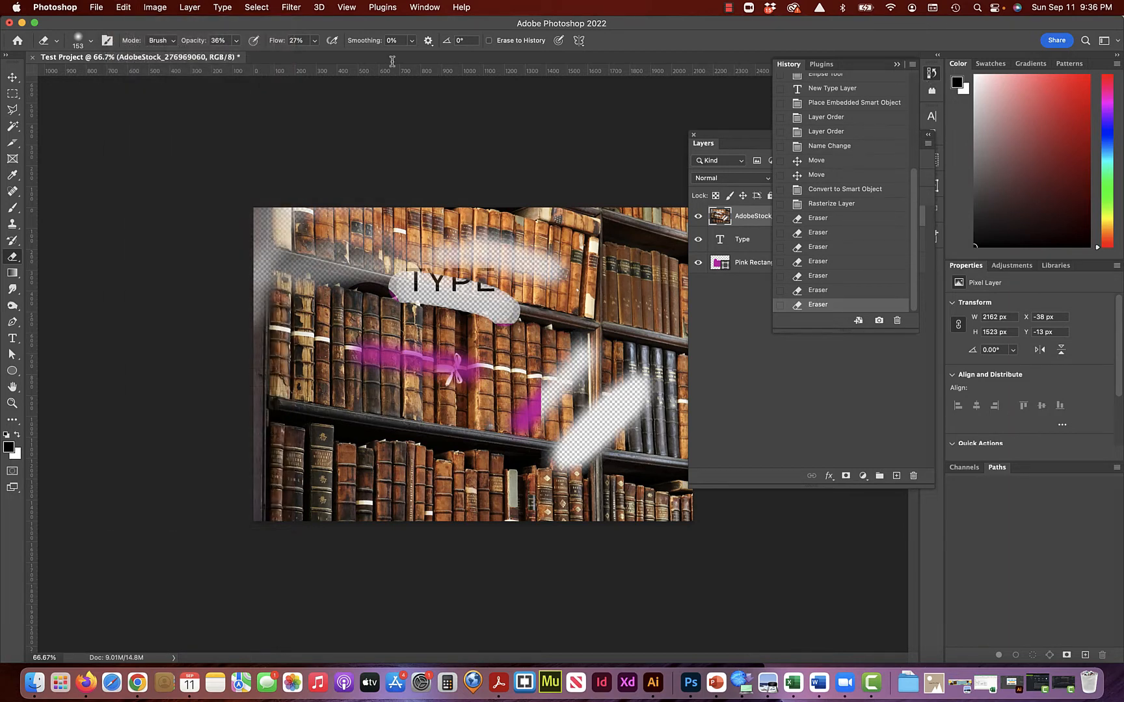
left_click(423, 7)
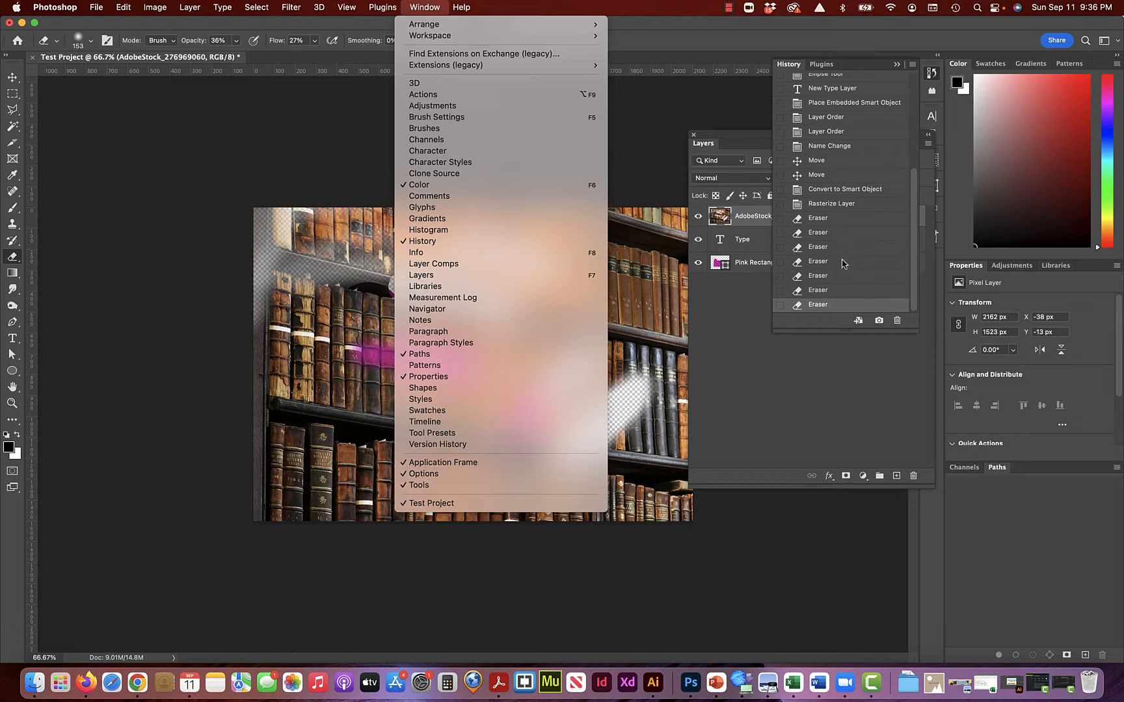
left_click(859, 211)
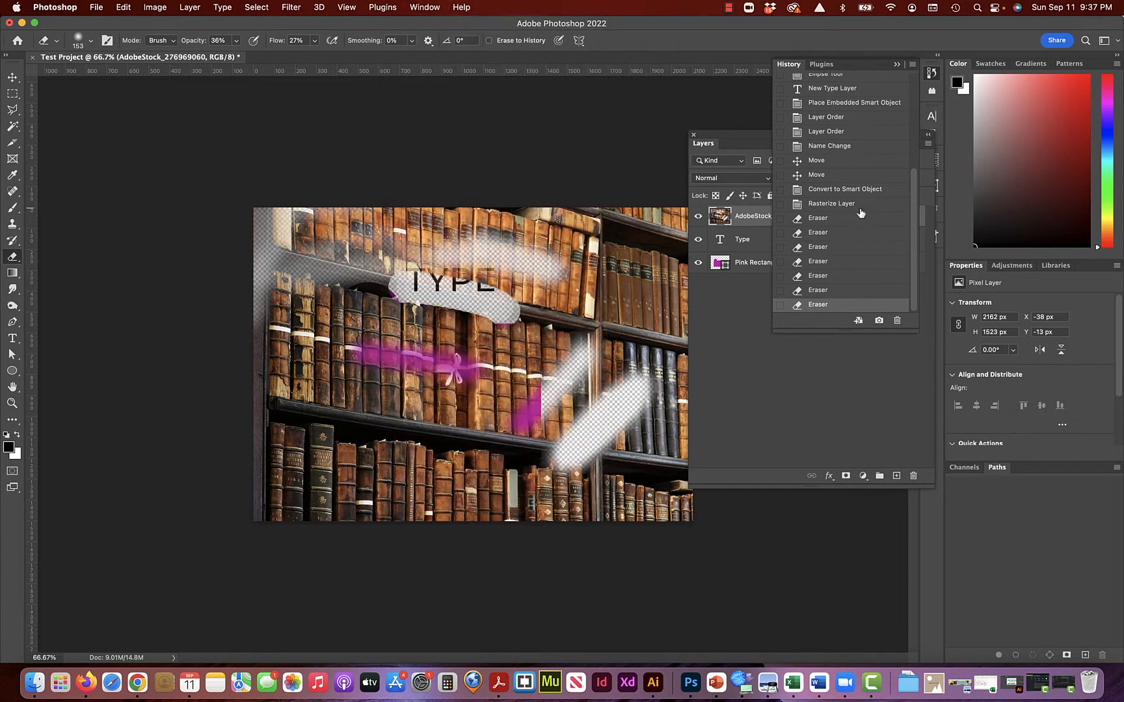
left_click(860, 208)
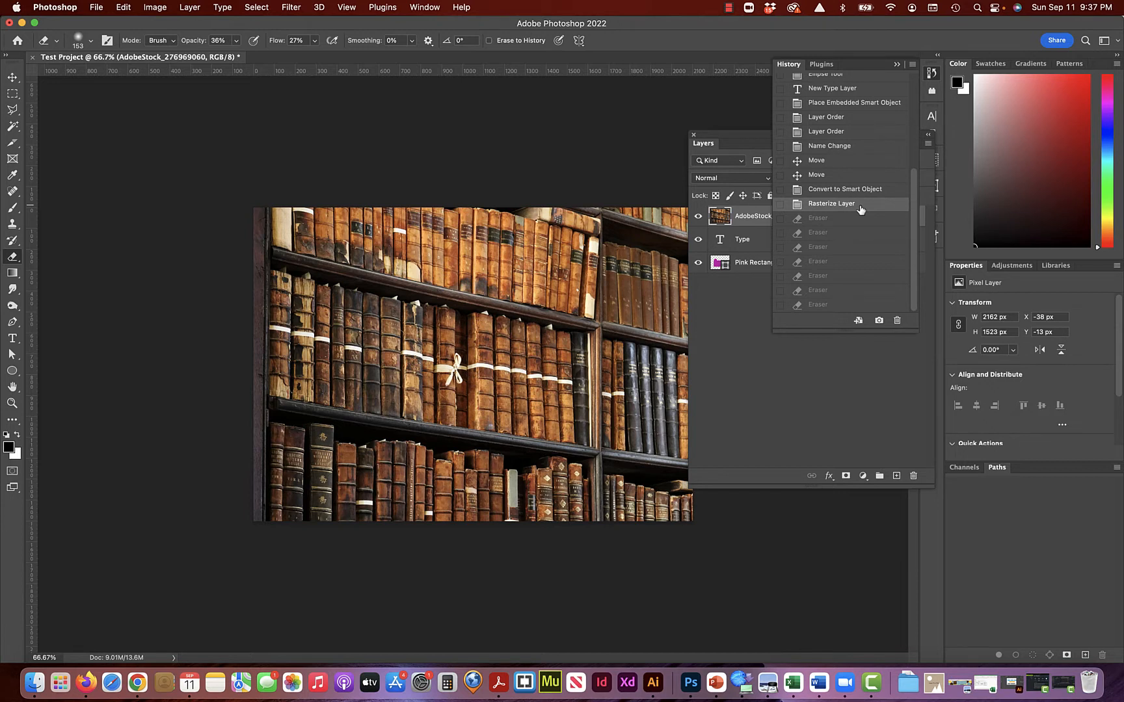
left_click(898, 65)
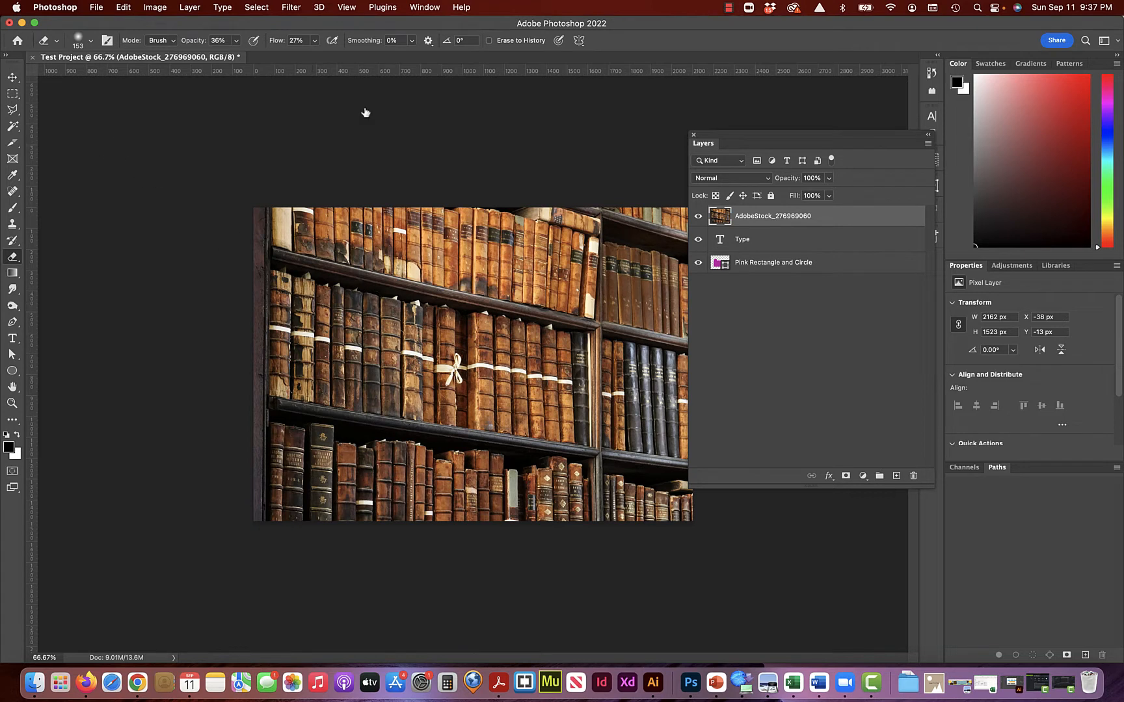
left_click(931, 73)
left_click(931, 73)
Open the Performance preferences.
left_click(69, 8)
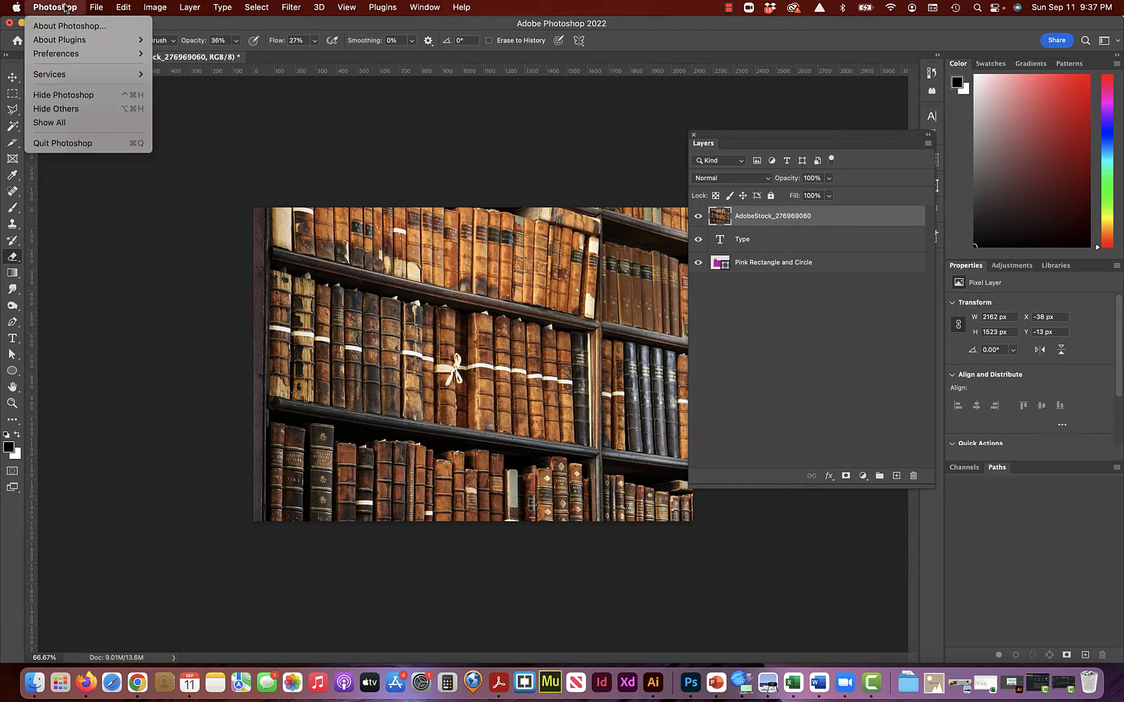
mouse_move(112, 8)
mouse_move(71, 9)
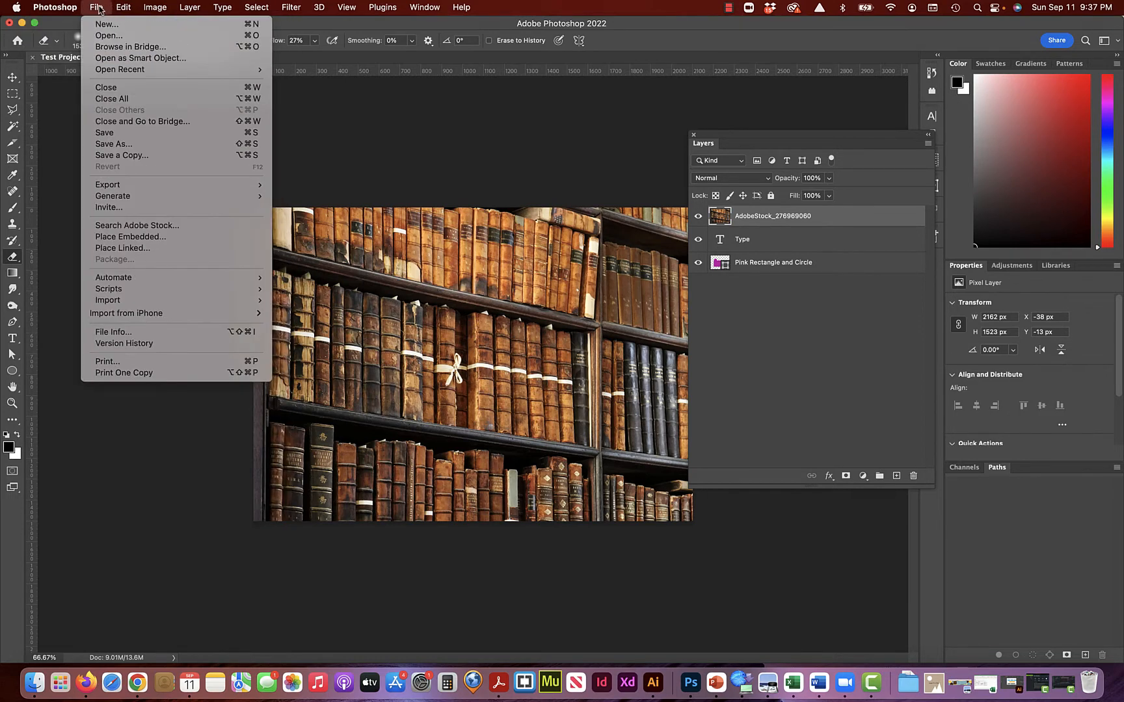
mouse_move(60, 53)
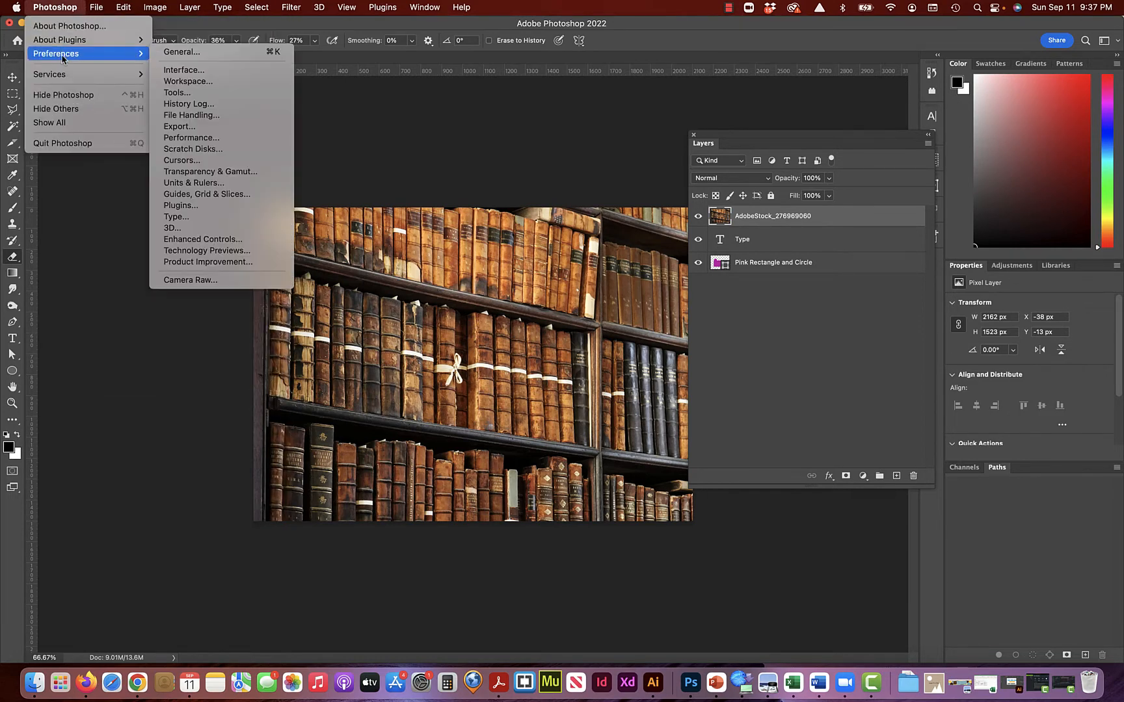
left_click(180, 54)
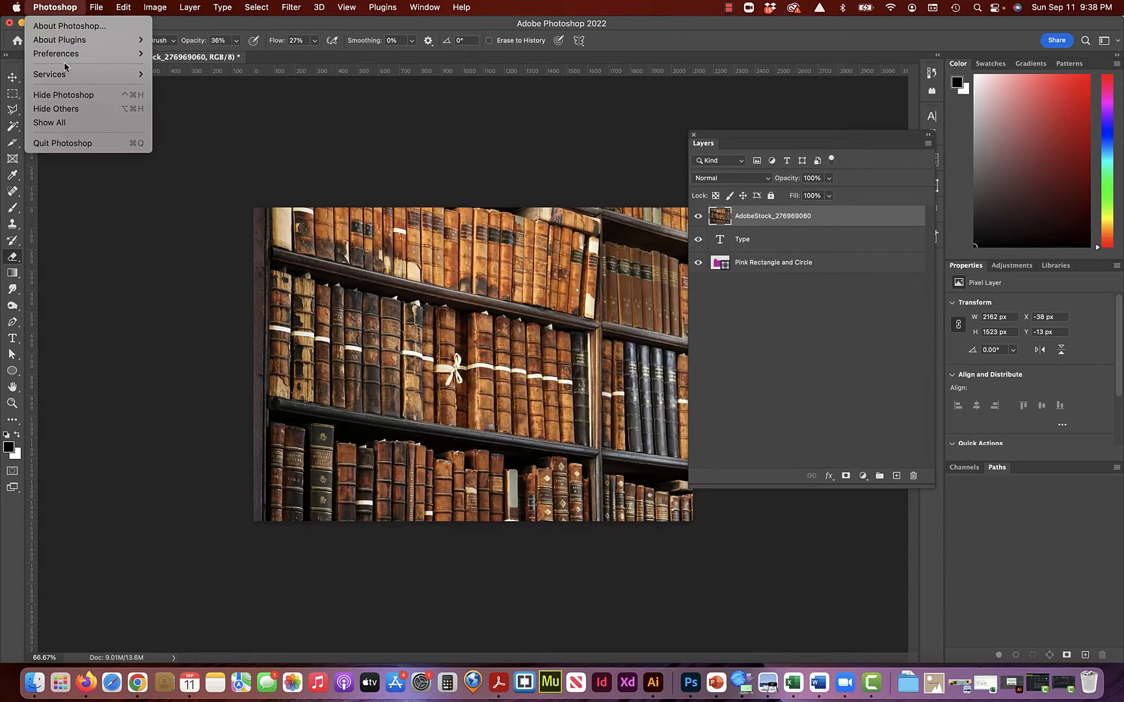
mouse_move(63, 57)
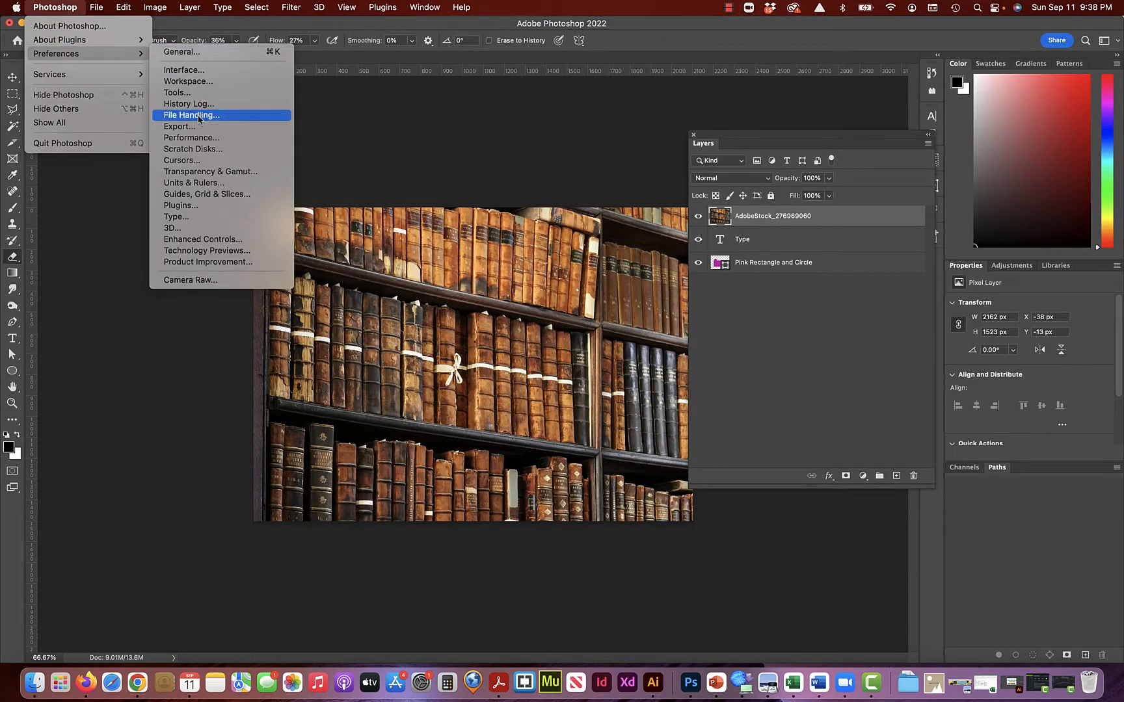
left_click(210, 137)
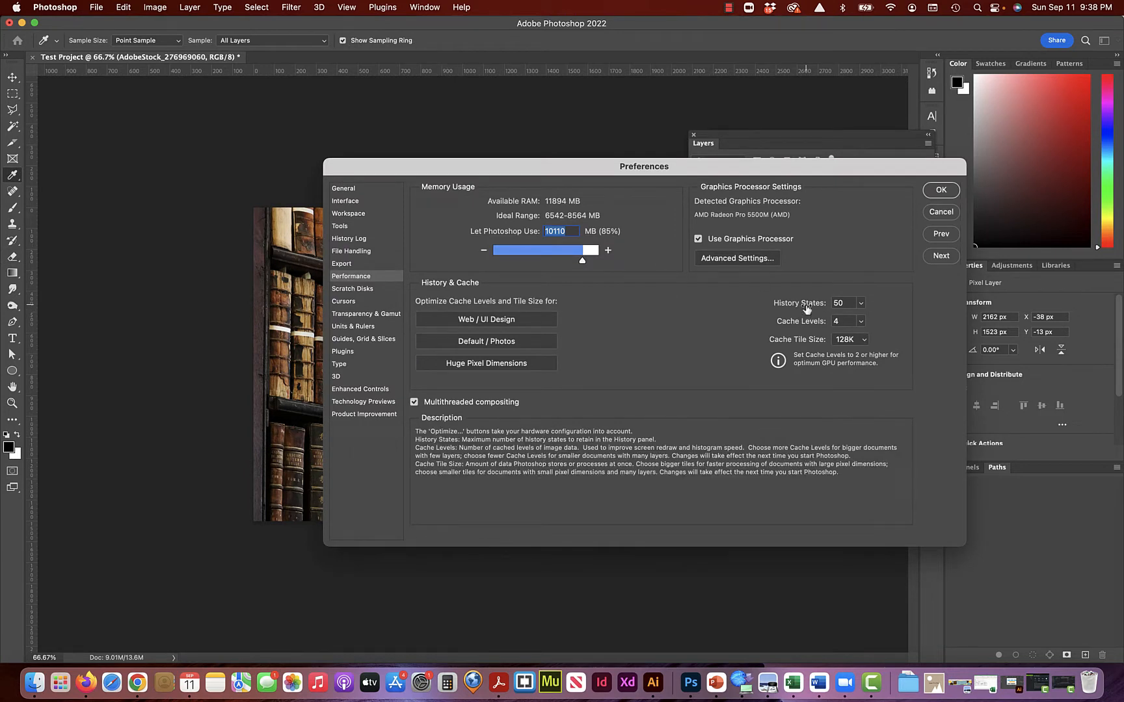
Set the number of history states to 100 and apply the preferences.
left_click(861, 305)
left_click_drag(862, 322, 935, 316)
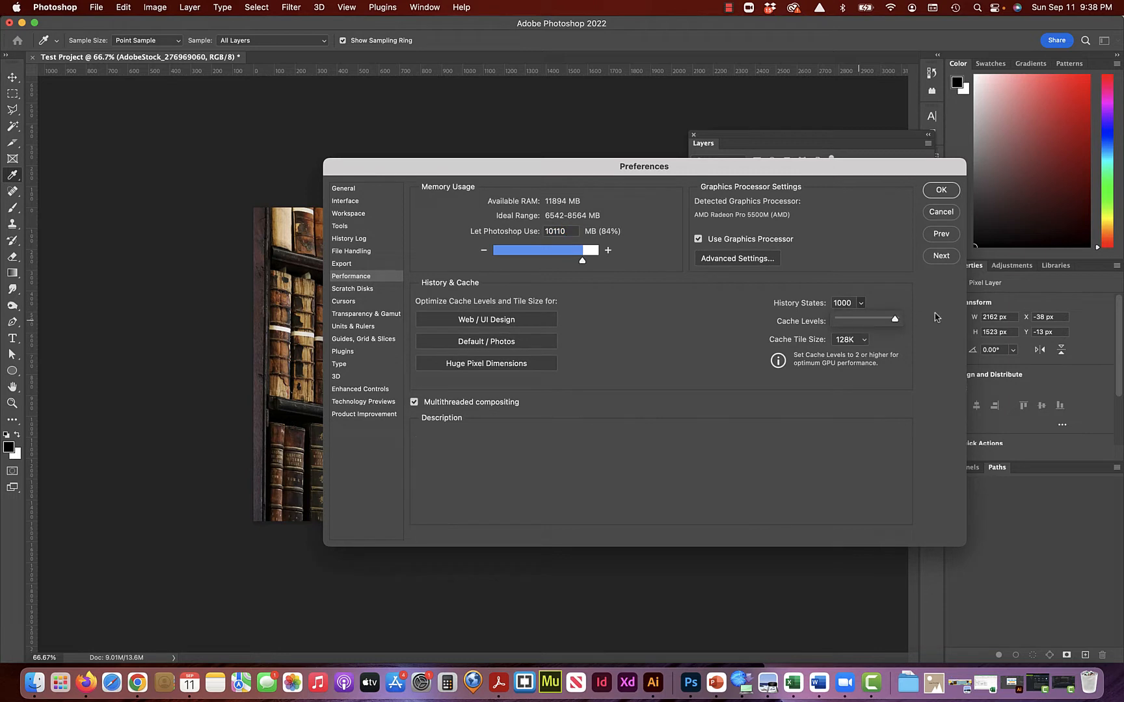
left_click(855, 308)
type("10")
left_click(723, 337)
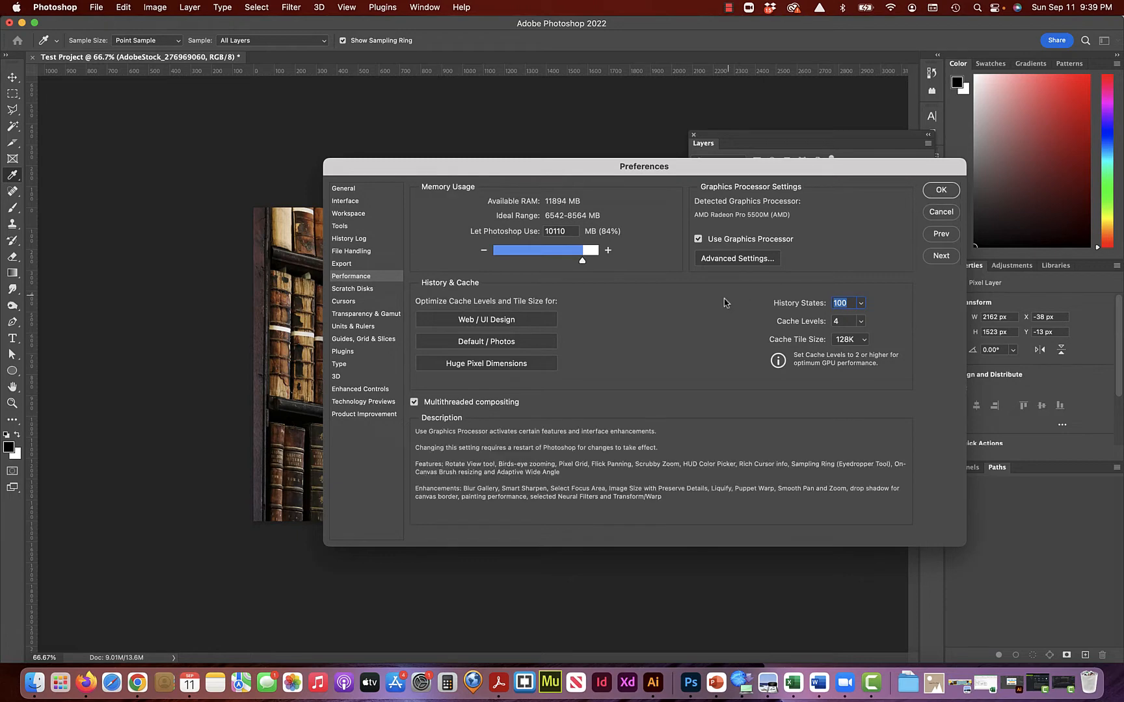
left_click(939, 191)
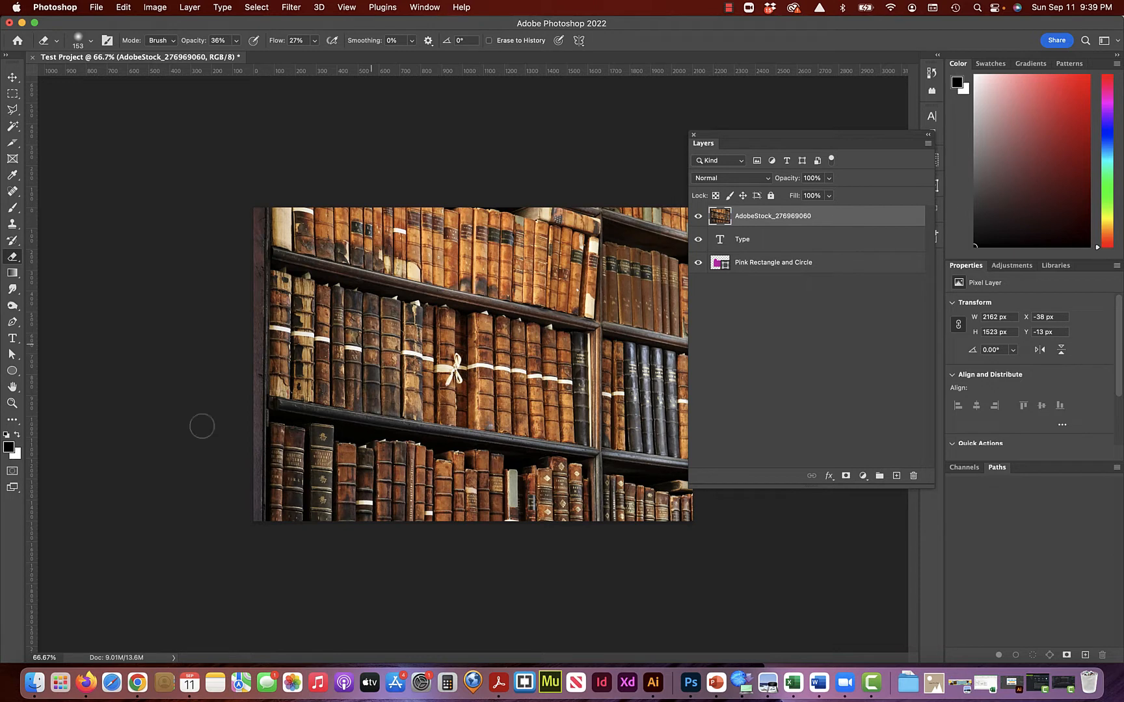
Sample the white ribbon's bow with the Clone Stamp tool and enlarge its brush to 100 px.
left_click(13, 223)
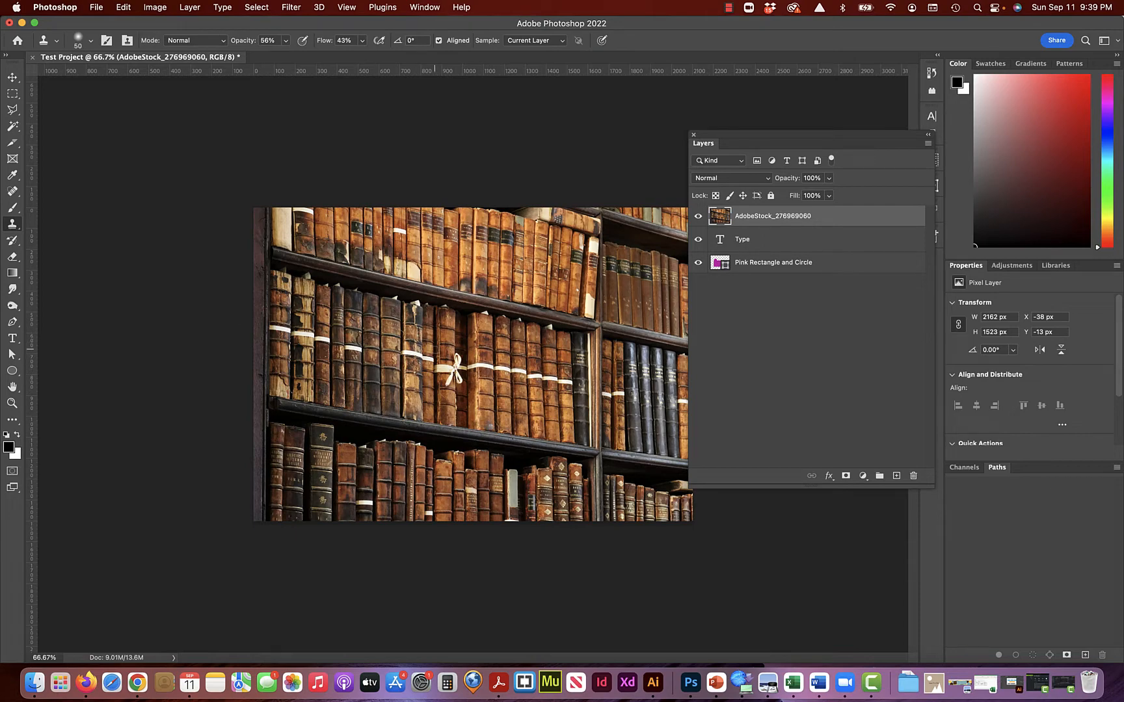
key("super+plus")
key("super+plus")
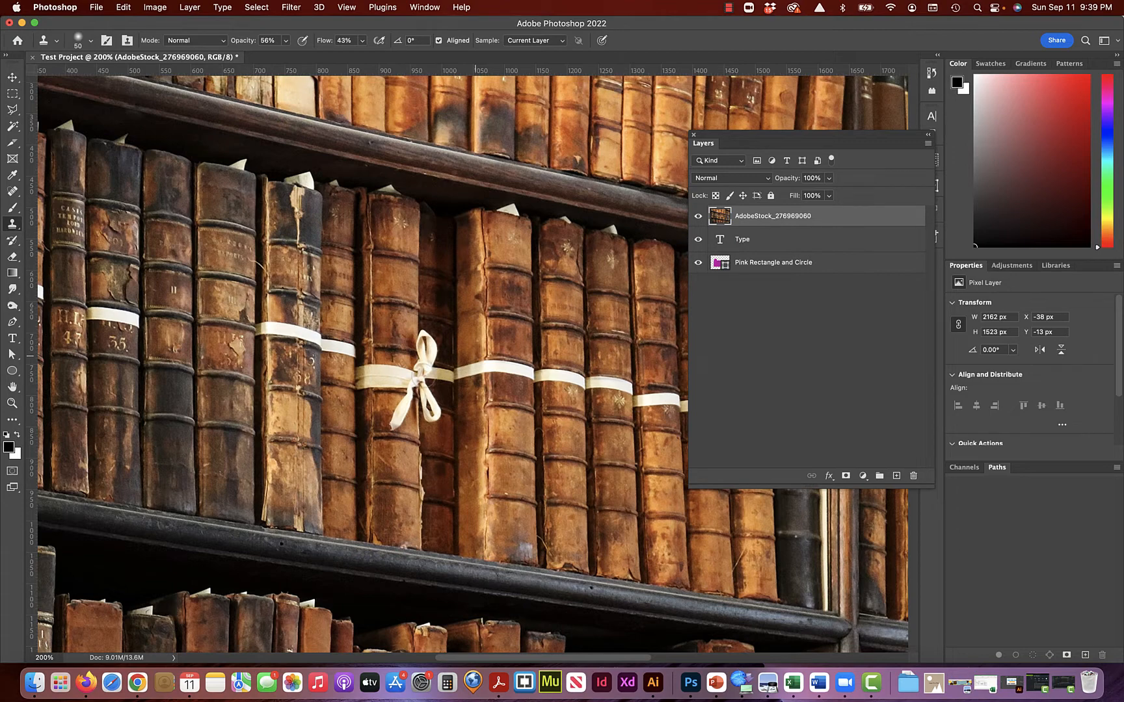
left_click(422, 376, "alt")
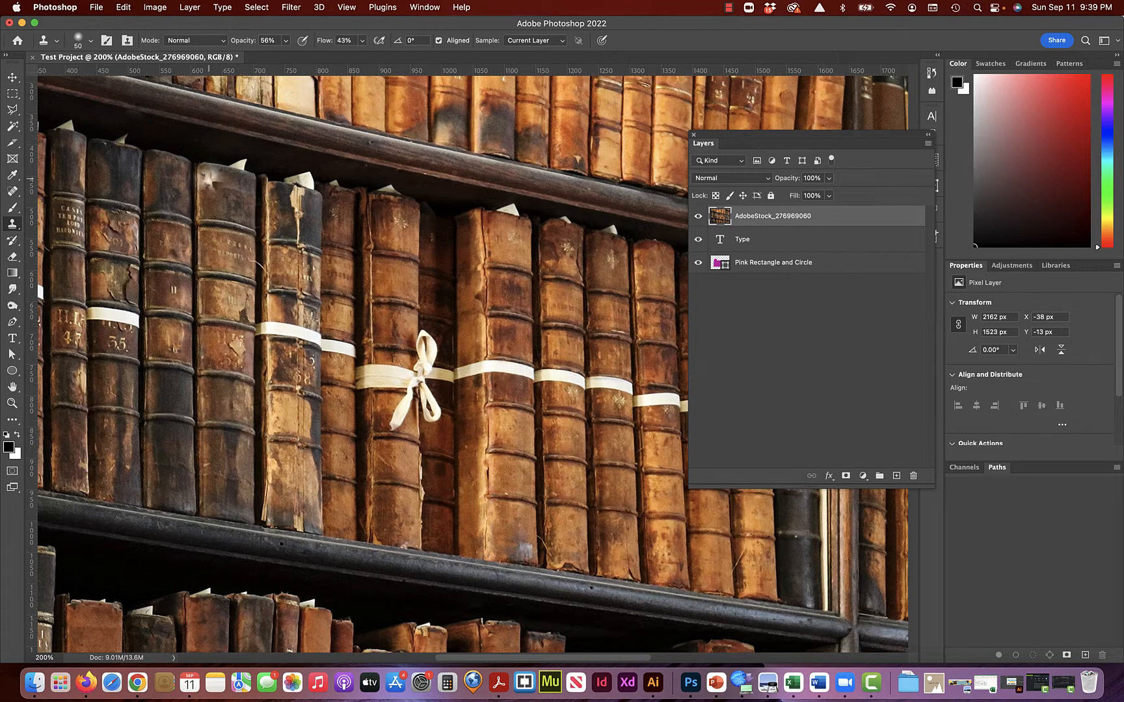
left_click(91, 42)
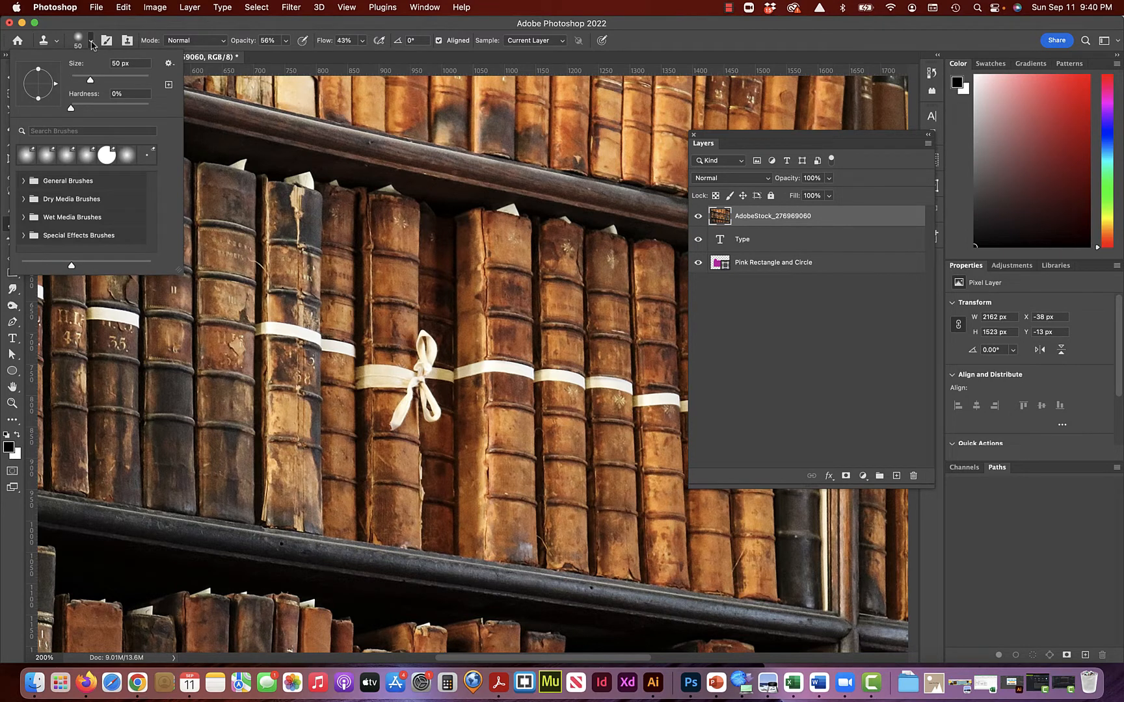
left_click(110, 80)
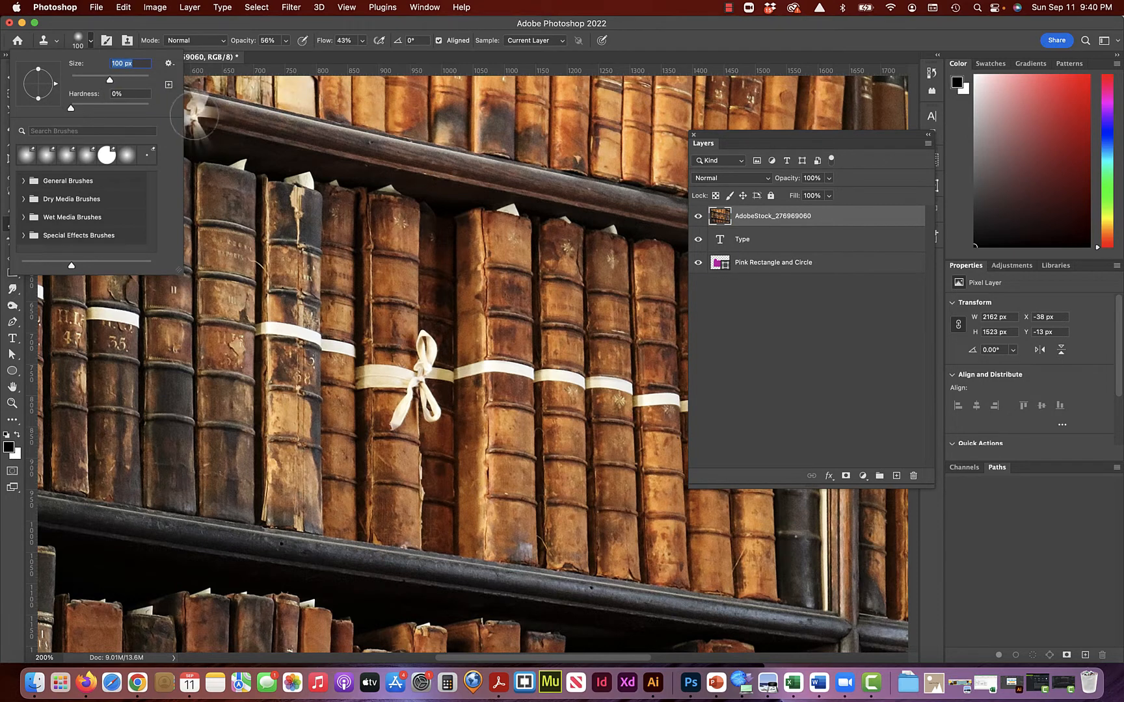
Clone the sampled ribbon bow onto the wide book just to the right of the original bow.
left_click(517, 372)
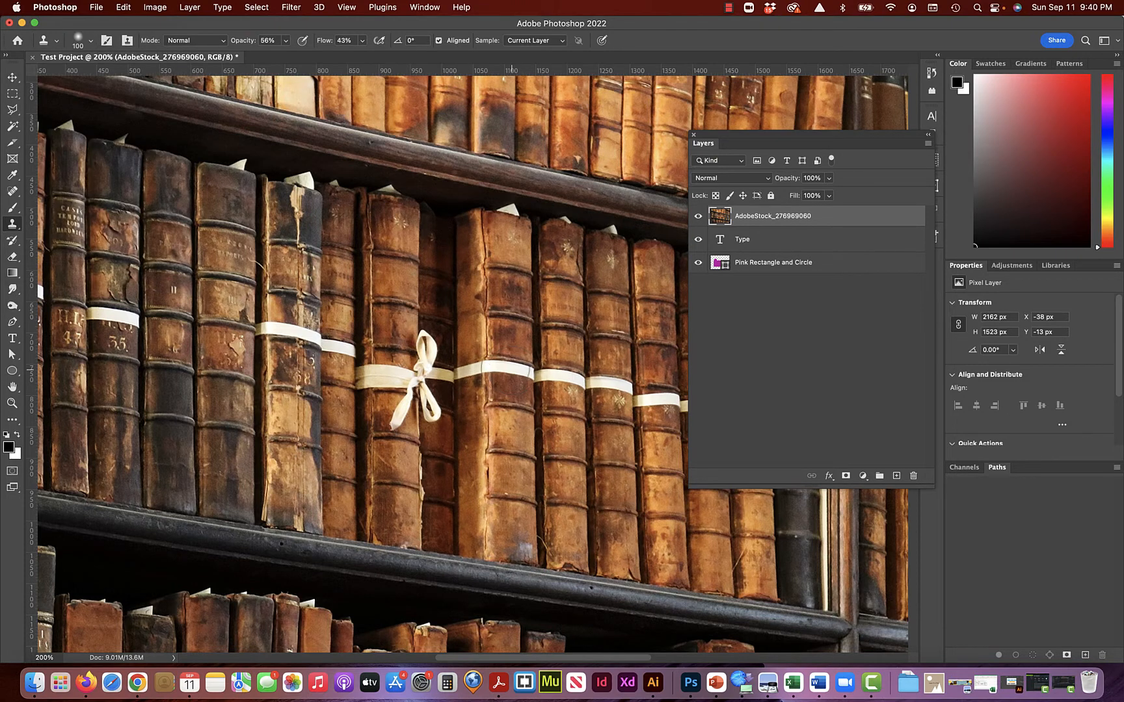
mouse_move(512, 367)
left_mouse_down()
mouse_move(538, 366)
mouse_move(513, 396)
mouse_move(503, 388)
mouse_move(514, 359)
mouse_move(521, 369)
mouse_move(498, 375)
mouse_move(517, 352)
mouse_move(519, 364)
mouse_move(509, 372)
mouse_move(513, 344)
mouse_move(514, 411)
mouse_move(484, 424)
mouse_move(508, 356)
left_mouse_up()
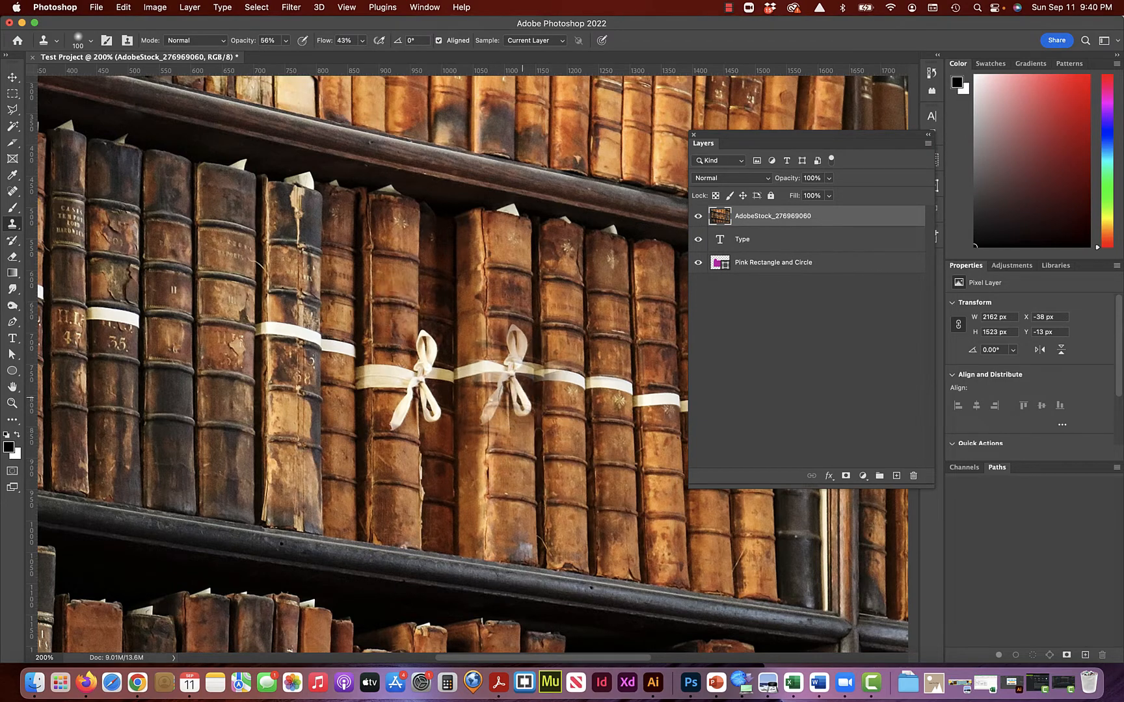
mouse_move(513, 379)
left_mouse_down()
mouse_move(516, 312)
mouse_move(494, 400)
mouse_move(511, 354)
left_mouse_up()
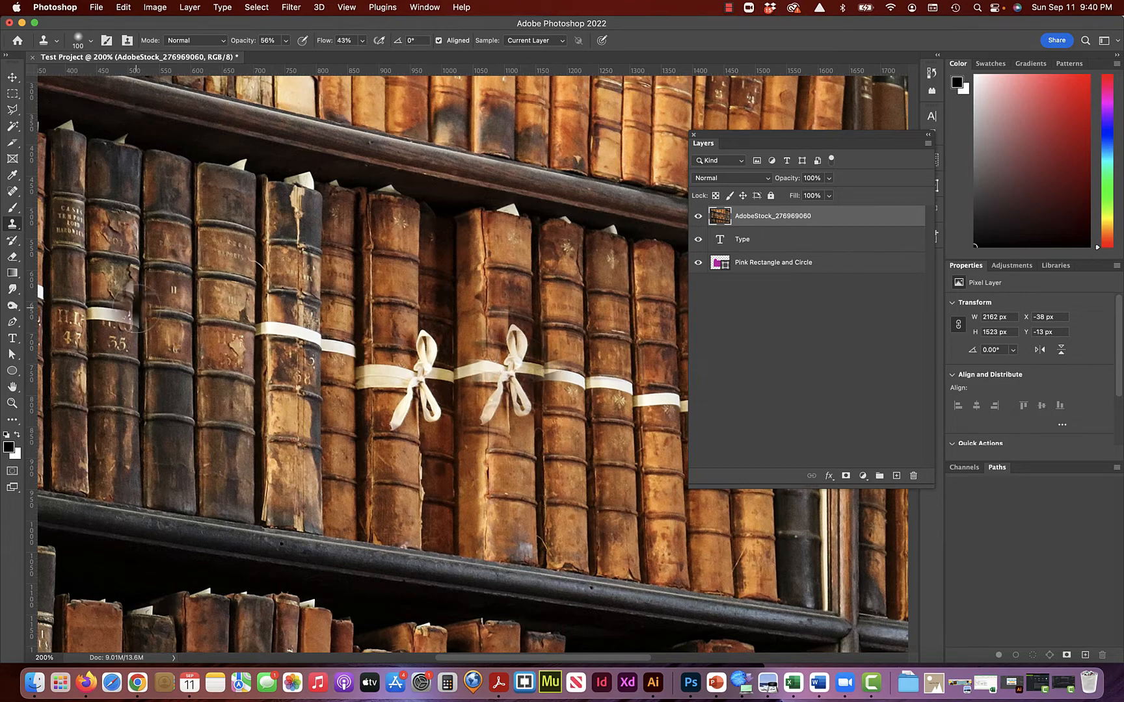
Burn the highlights and midtones of the leftmost book on the top shelf, using a 108 px Burn brush.
left_click(12, 305)
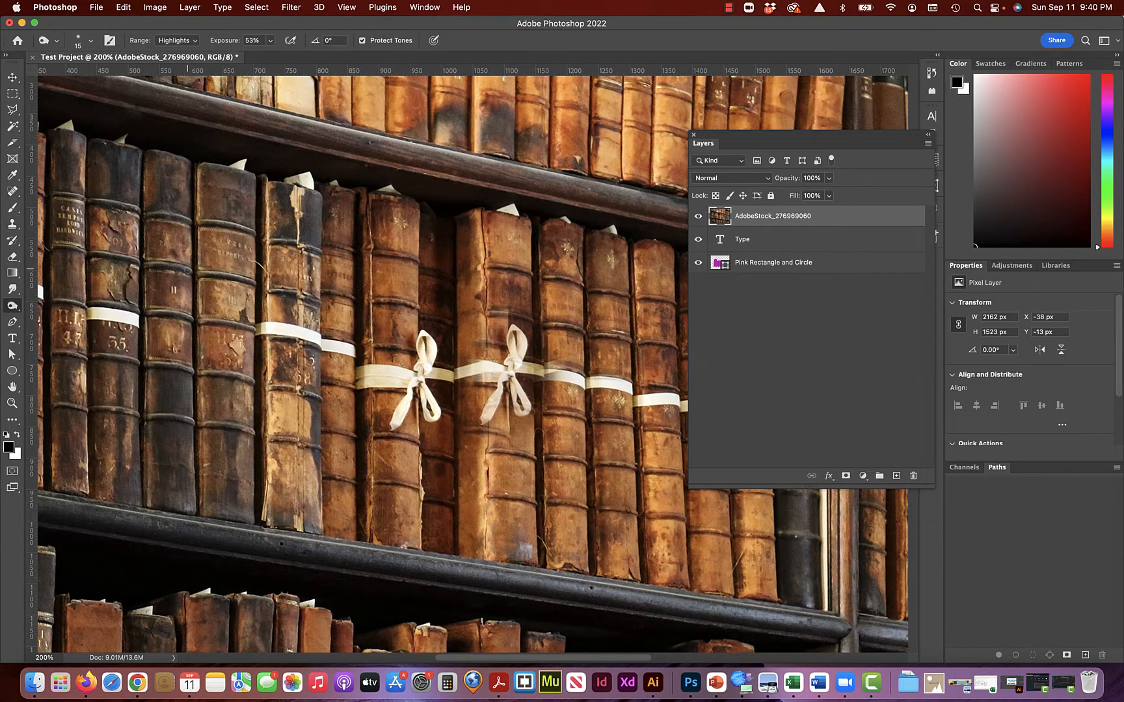
key("super+equal")
key("super+minus")
key("super+minus")
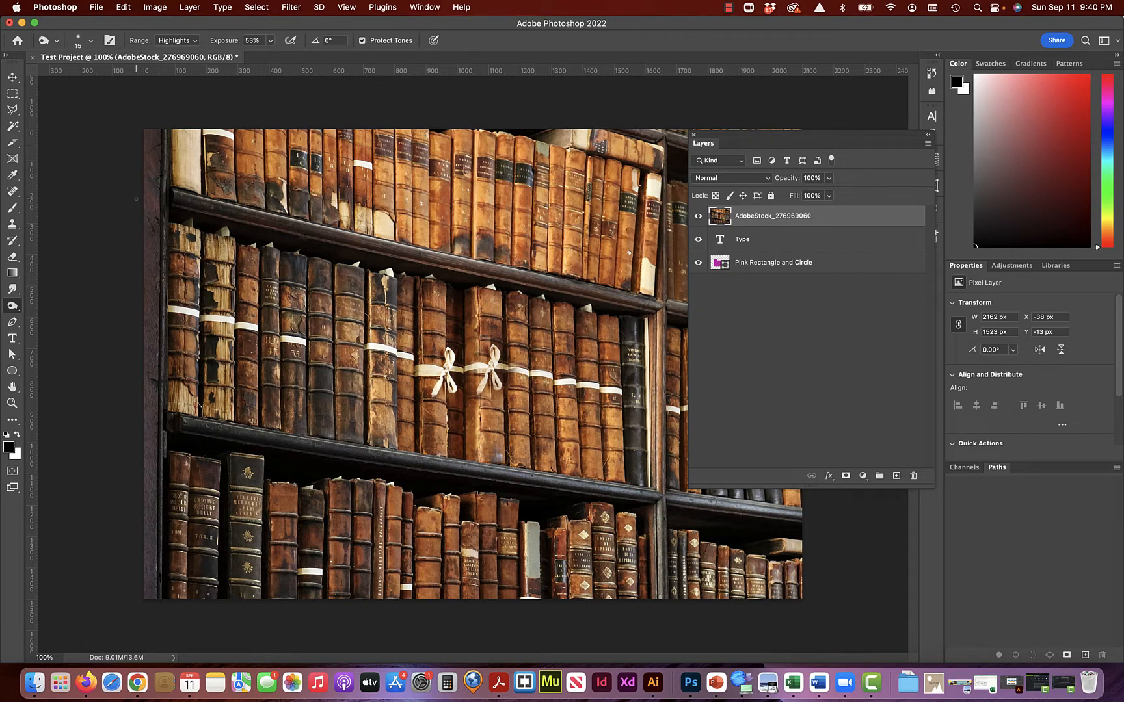
left_click(91, 40)
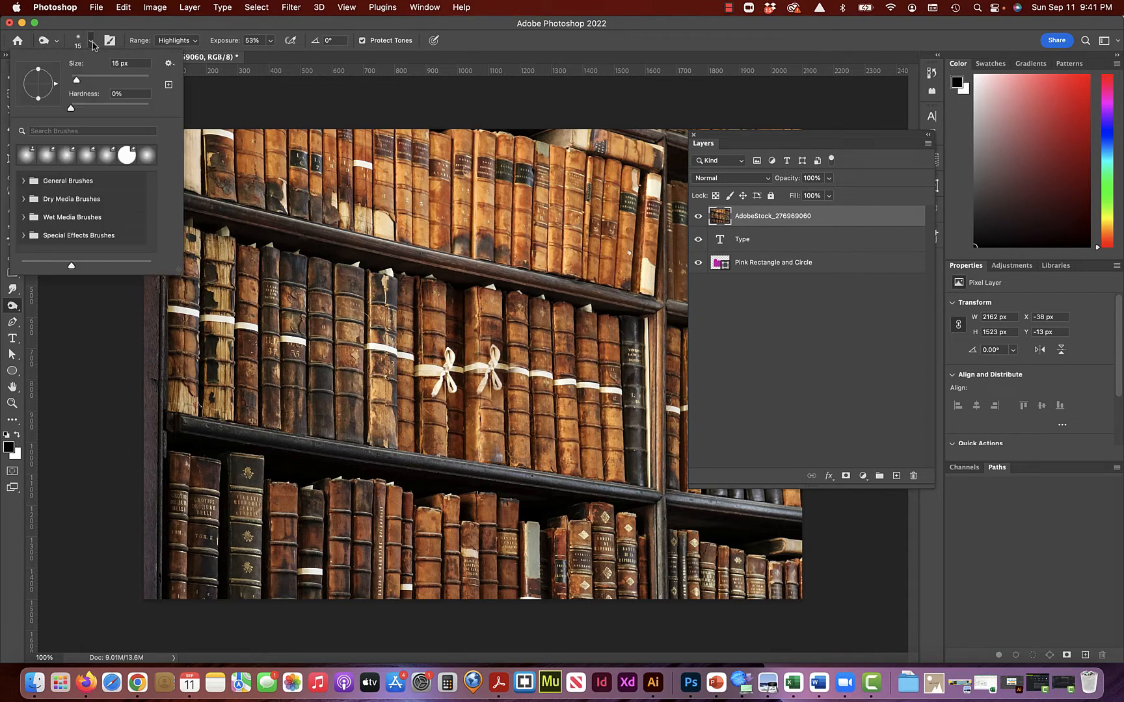
left_click(112, 80)
left_click(192, 160)
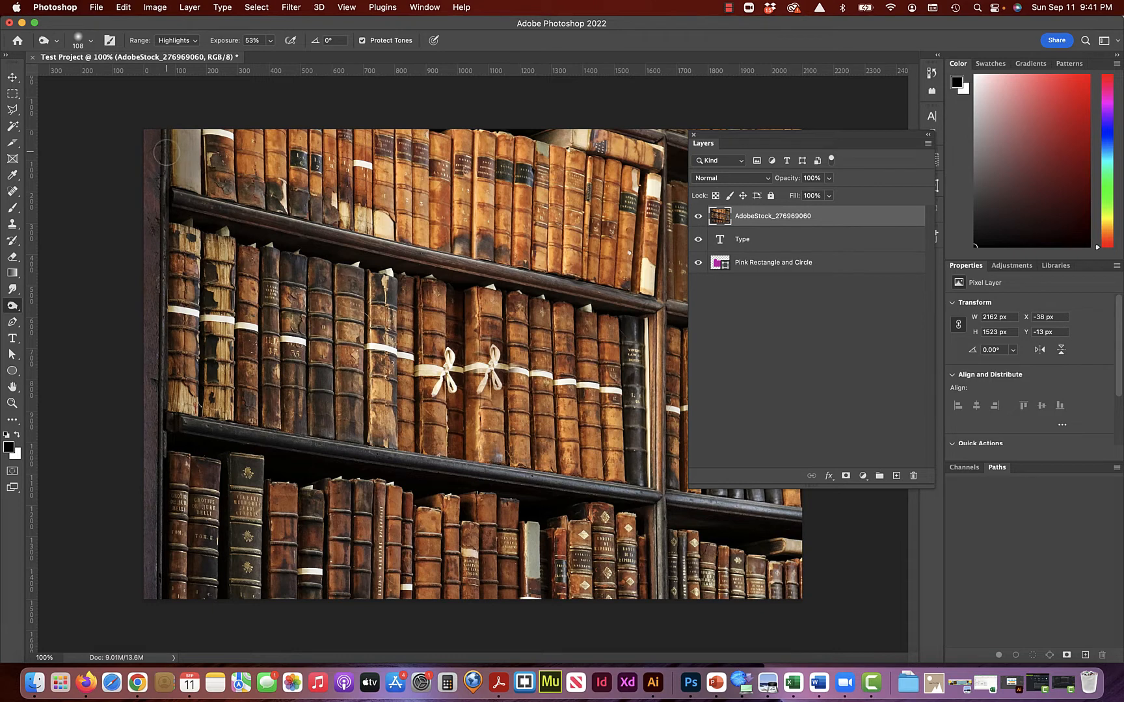
left_click(181, 43)
left_click(177, 29)
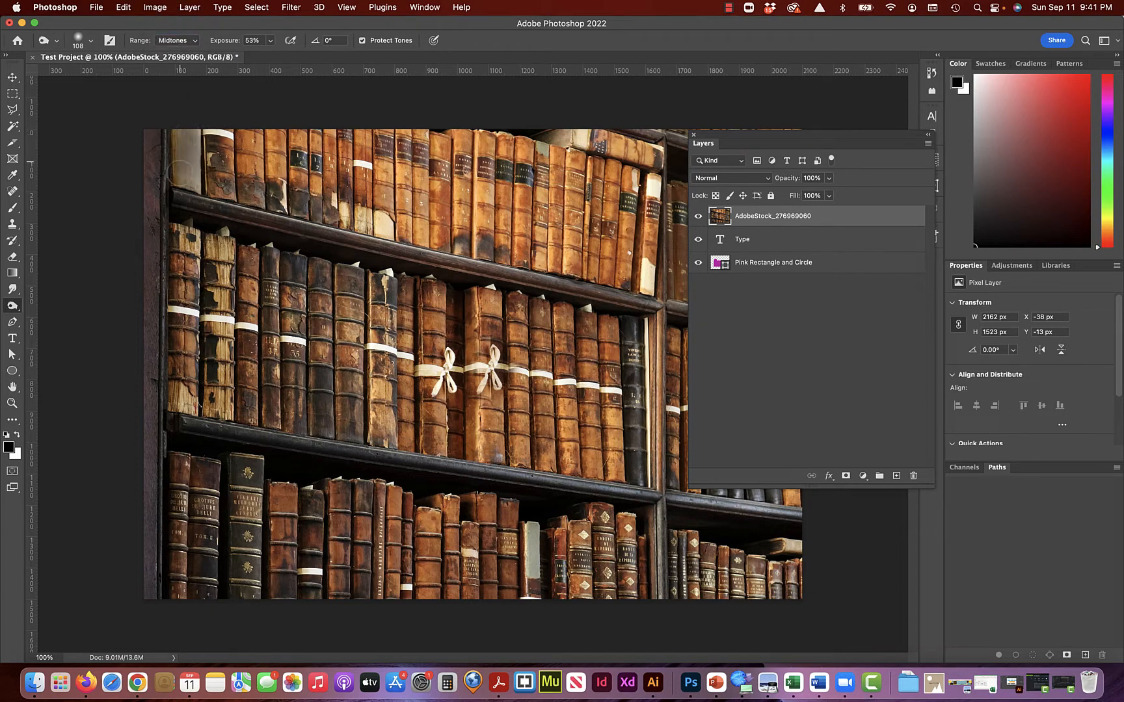
Burn the shadows along the upper shelf and the dark middle-shelf books, and set the Burn tool's exposure to 25%.
left_click(181, 41)
left_click(181, 28)
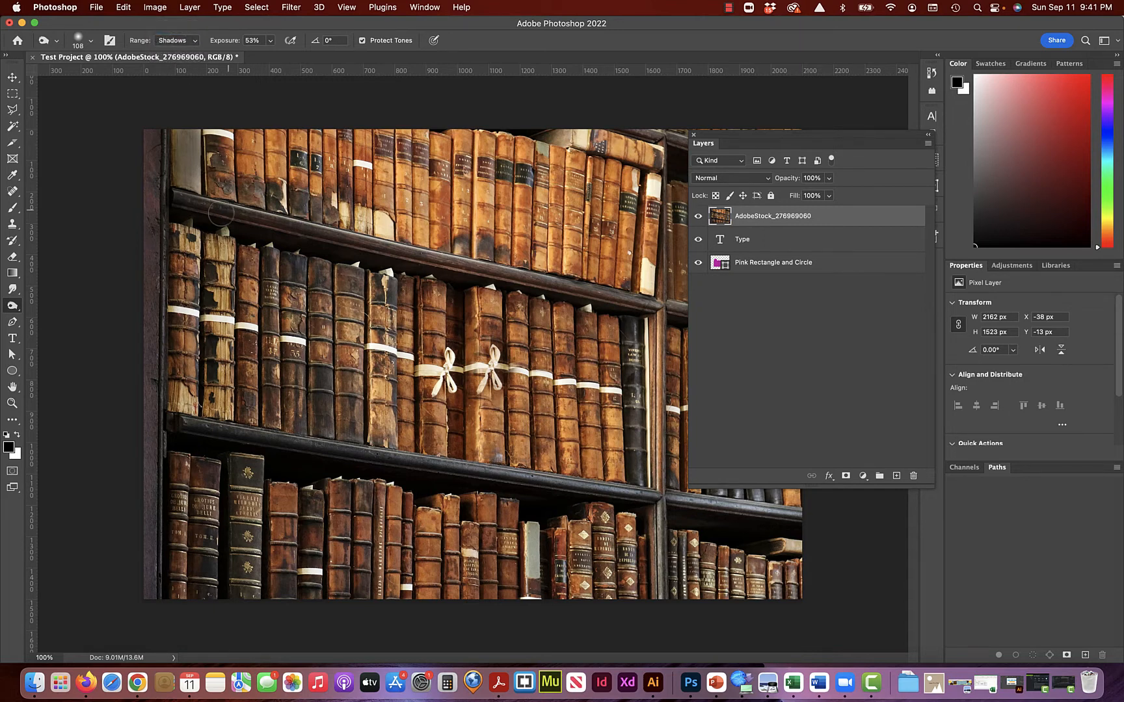
mouse_move(279, 205)
left_mouse_down()
mouse_move(306, 207)
mouse_move(244, 188)
mouse_move(296, 175)
mouse_move(339, 208)
mouse_move(222, 195)
mouse_move(354, 211)
mouse_move(241, 201)
left_mouse_up()
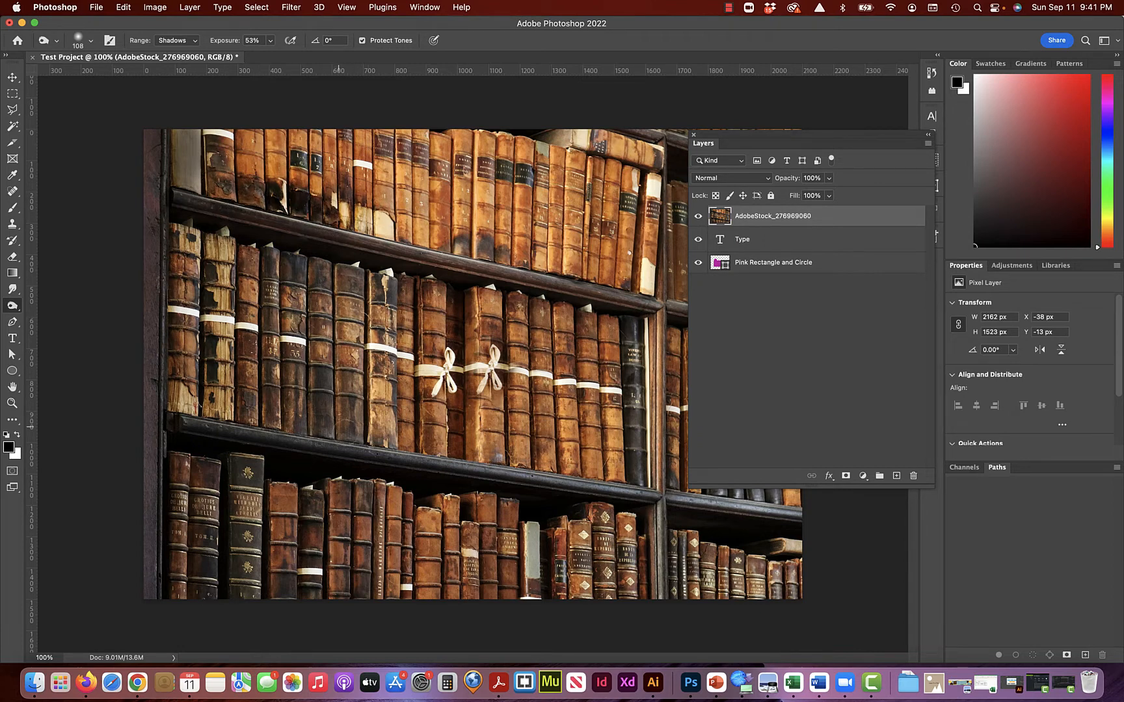
mouse_move(325, 404)
left_mouse_down()
mouse_move(324, 365)
mouse_move(323, 442)
mouse_move(288, 427)
mouse_move(298, 379)
mouse_move(320, 435)
mouse_move(305, 419)
mouse_move(215, 419)
mouse_move(323, 385)
left_mouse_up()
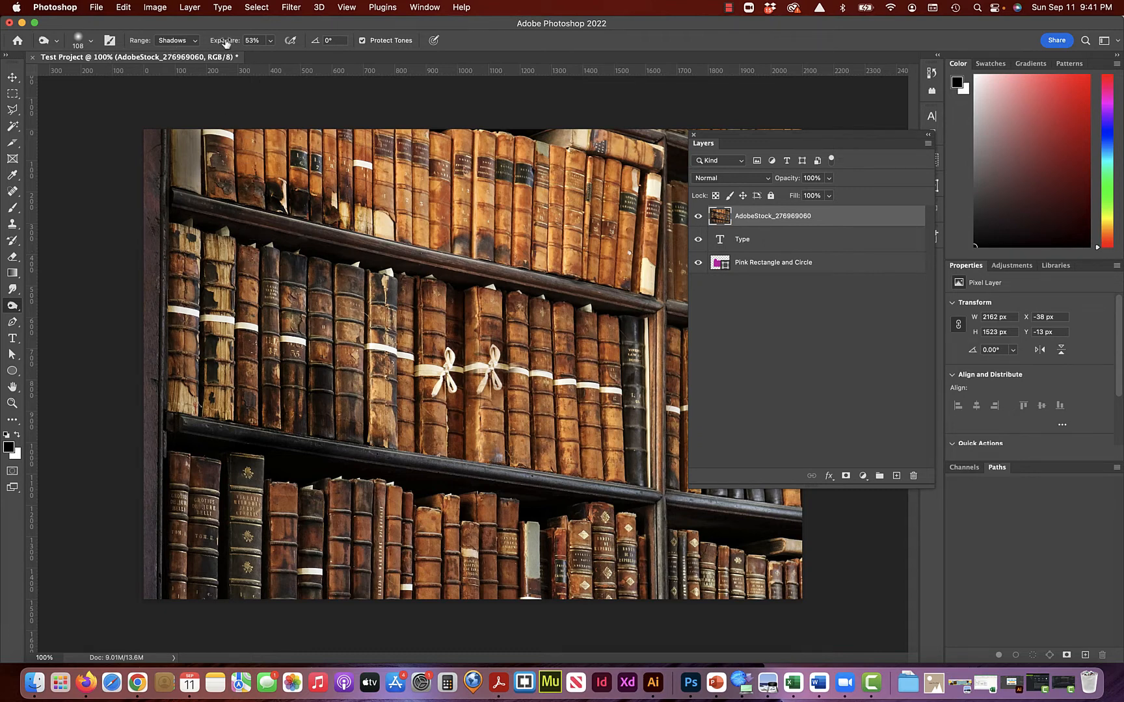
mouse_move(227, 43)
left_mouse_down()
mouse_move(214, 44)
mouse_move(227, 42)
left_mouse_up()
Dodge the highlights of the dark books in the right bookcase and the books in the left part of the middle shelf.
left_click(11, 307)
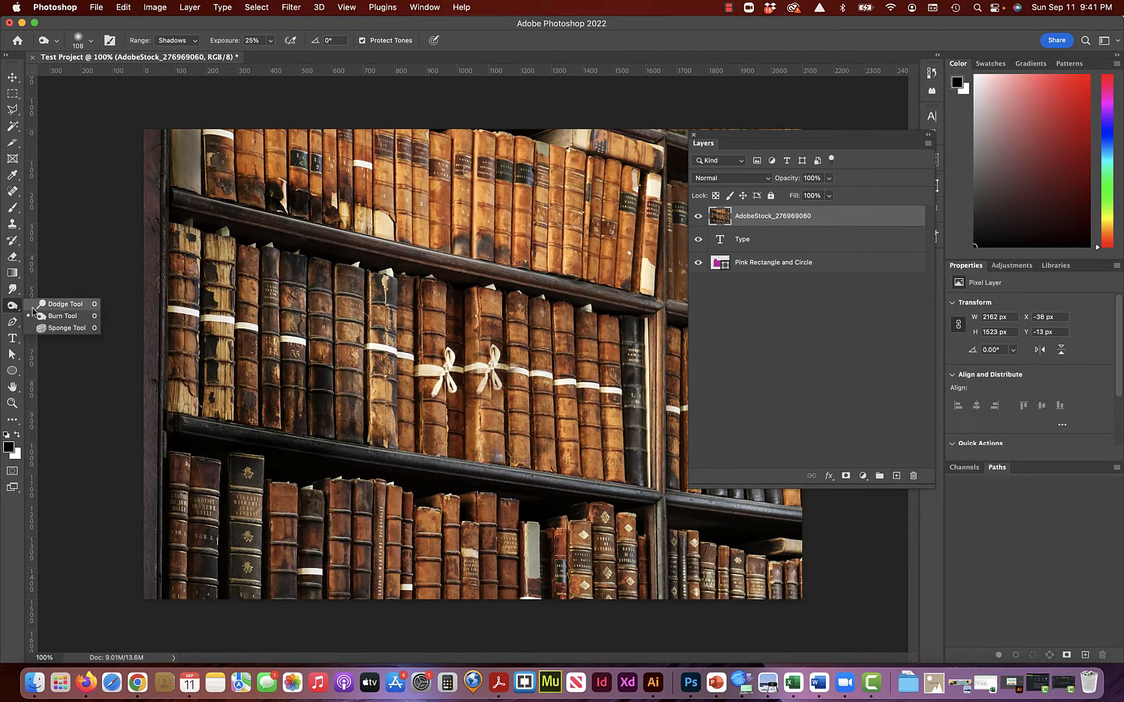
left_click(48, 303)
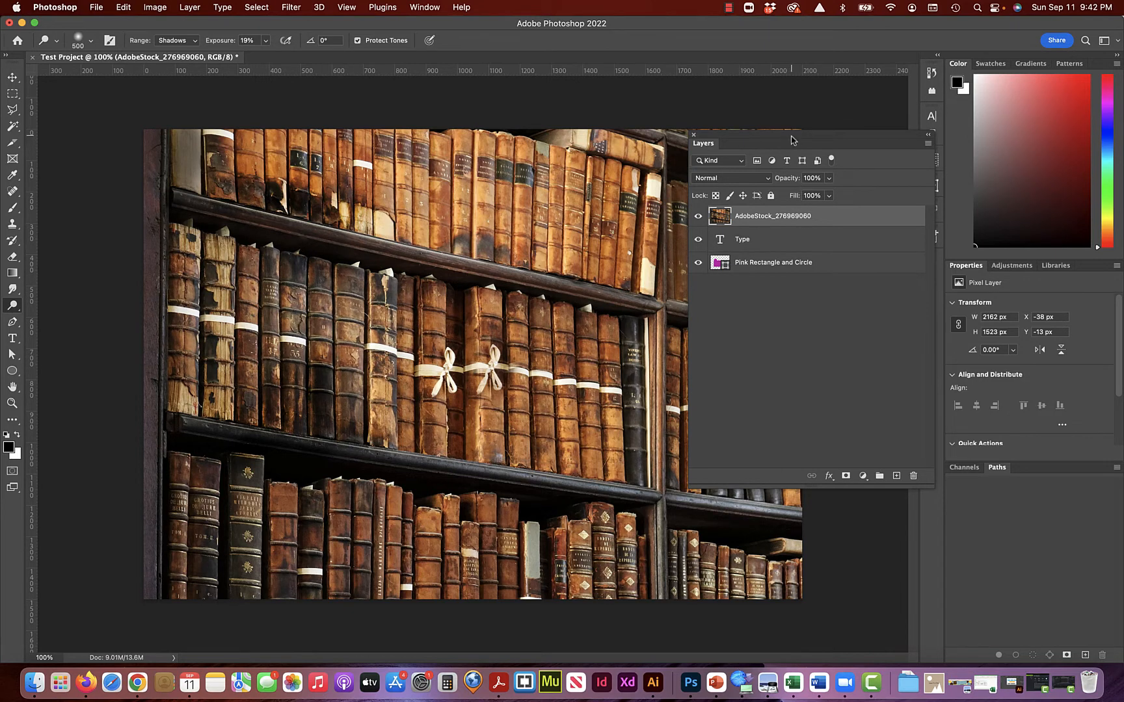
left_click_drag(772, 140, 866, 145)
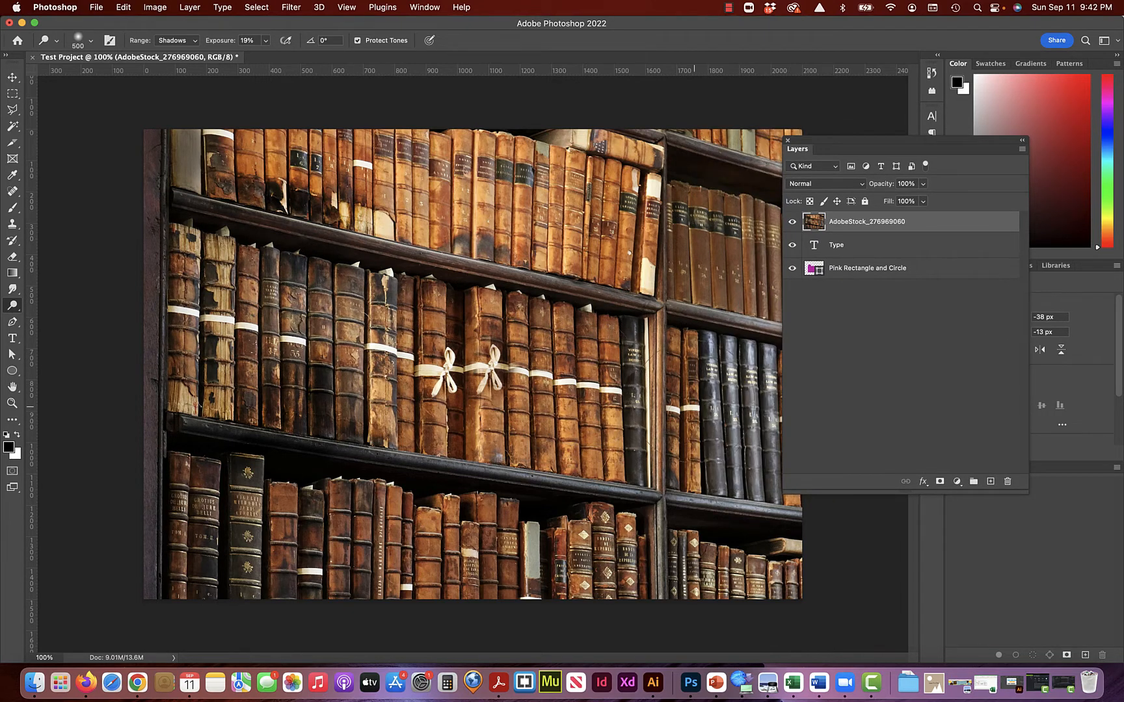
left_click(174, 40)
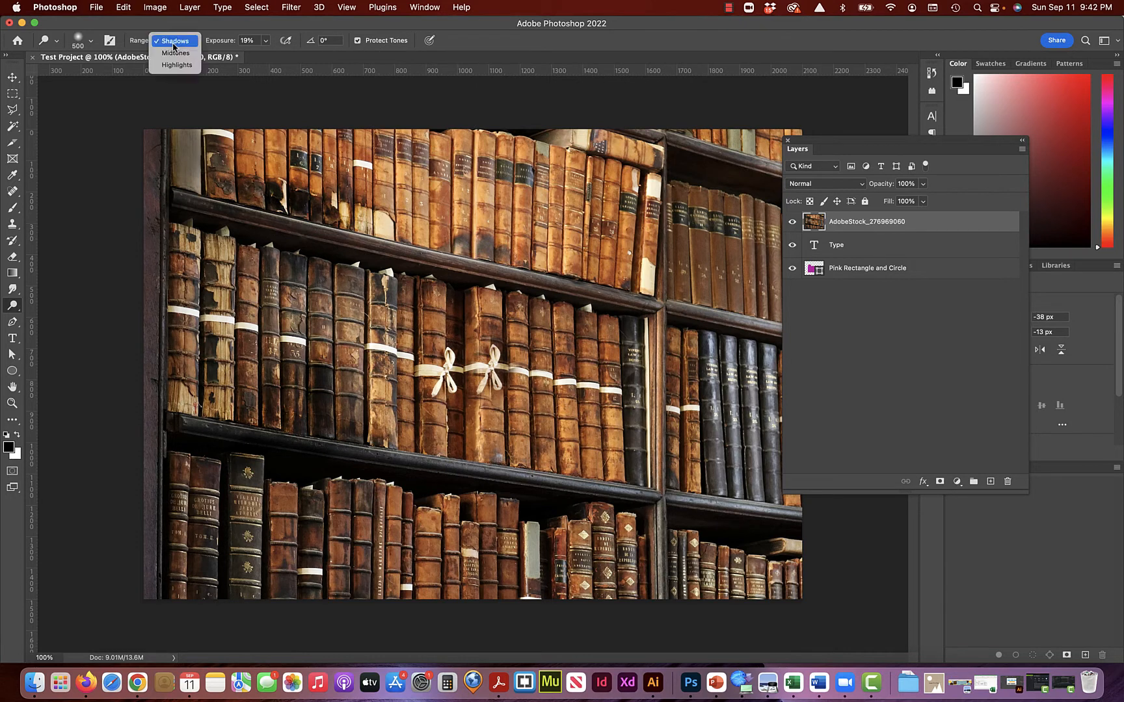
left_click(176, 65)
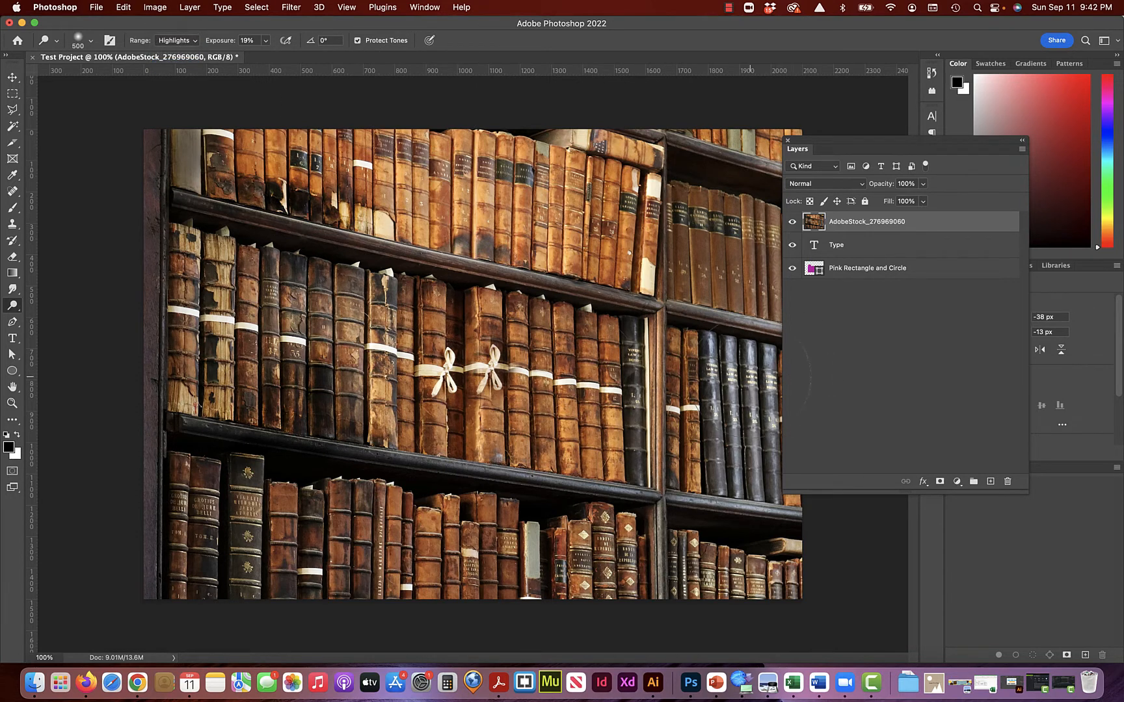
left_click(755, 372)
mouse_move(753, 372)
left_mouse_down()
mouse_move(735, 423)
mouse_move(741, 364)
mouse_move(747, 416)
mouse_move(727, 416)
mouse_move(725, 397)
mouse_move(725, 482)
left_mouse_up()
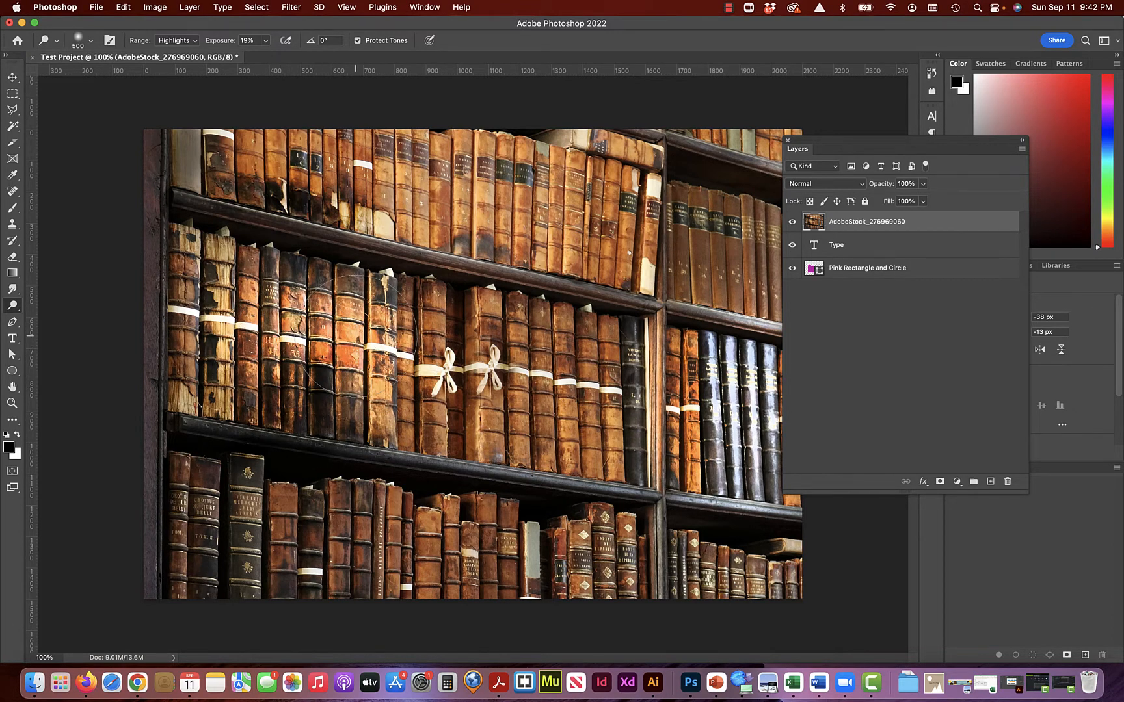
mouse_move(361, 331)
left_mouse_down()
mouse_move(296, 338)
mouse_move(273, 325)
mouse_move(351, 345)
mouse_move(269, 335)
left_mouse_up()
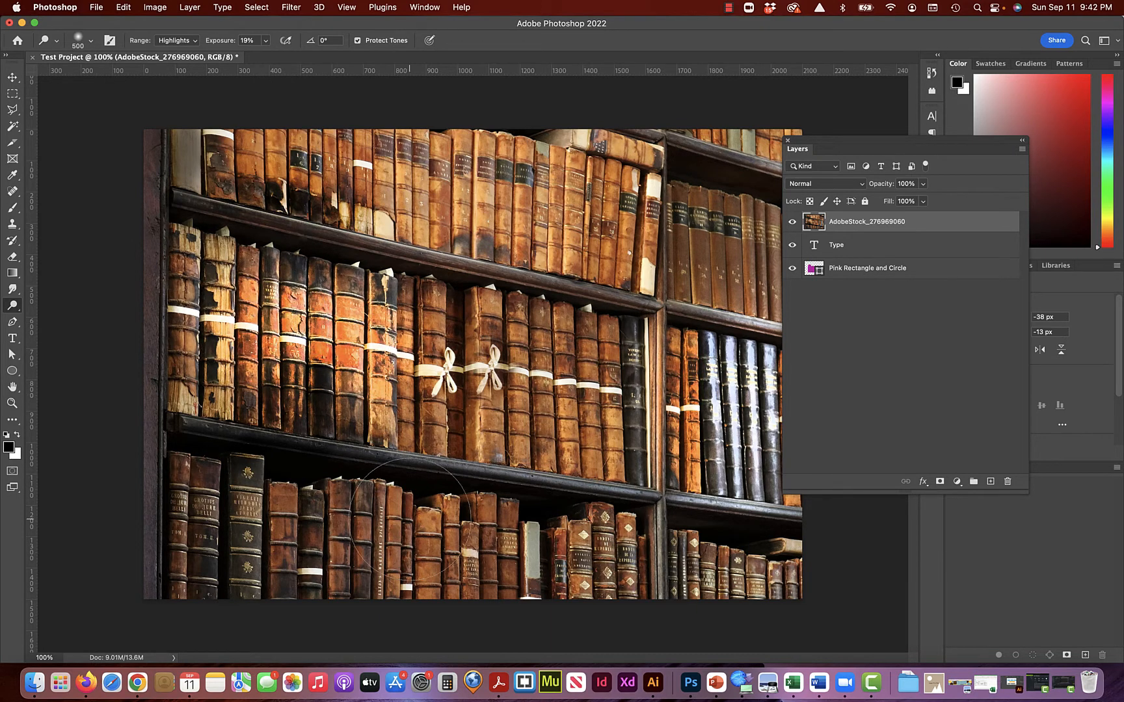
Compare the photo without and with the burning and dodging by switching to the last Clone Stamp history state and back to the last Dodge Tool state.
left_click(932, 74)
scroll(853, 195, "up", 3)
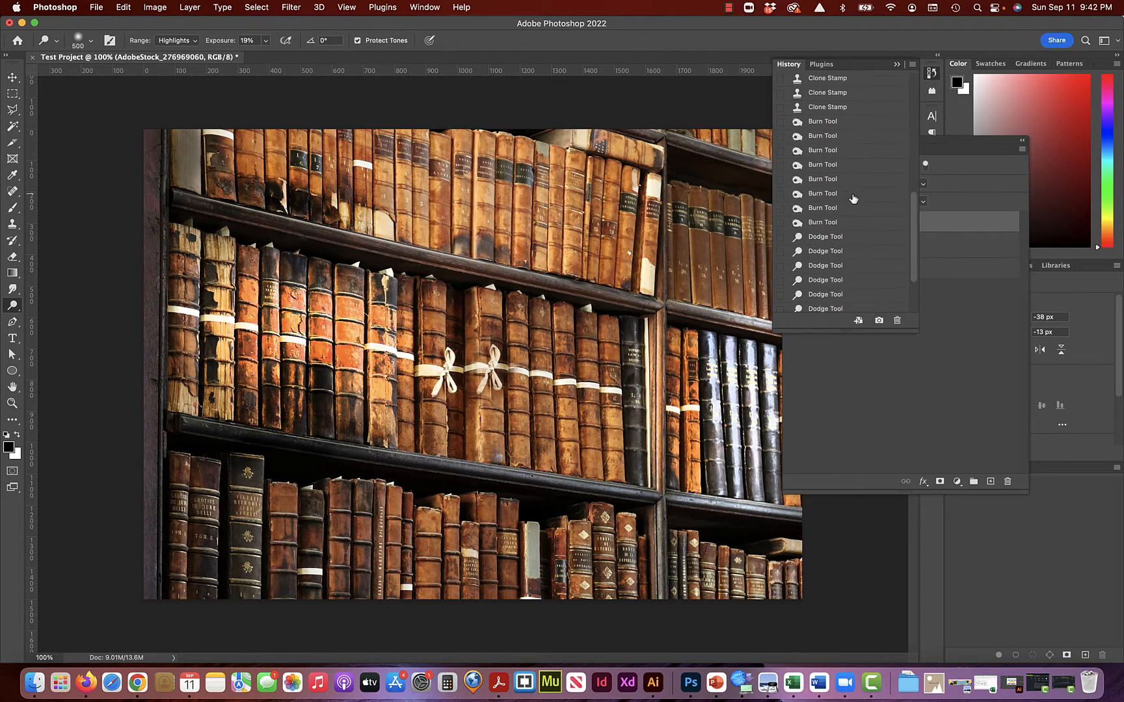
left_click(846, 107)
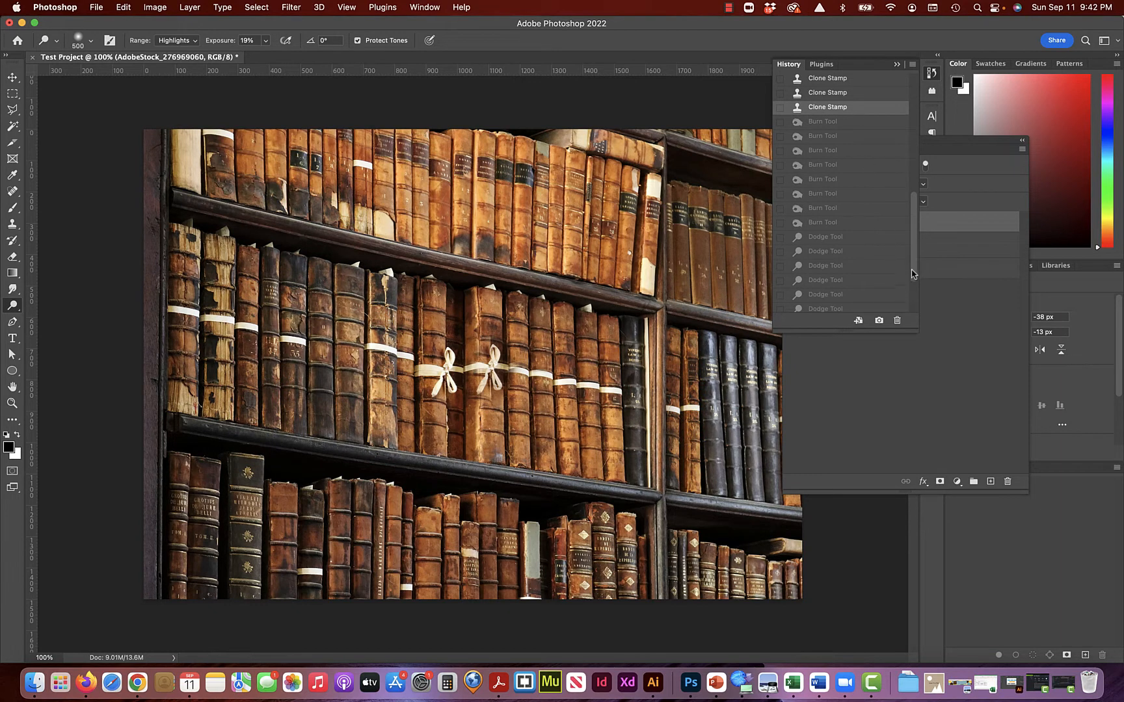
left_click_drag(914, 273, 916, 316)
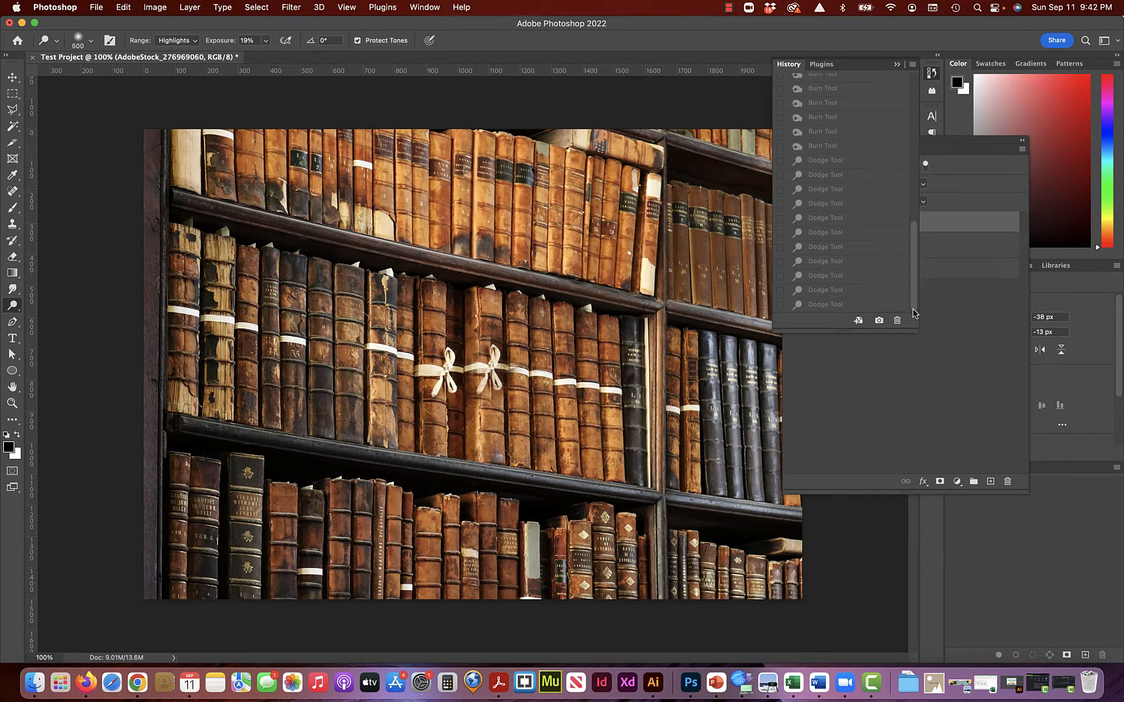
left_click(864, 305)
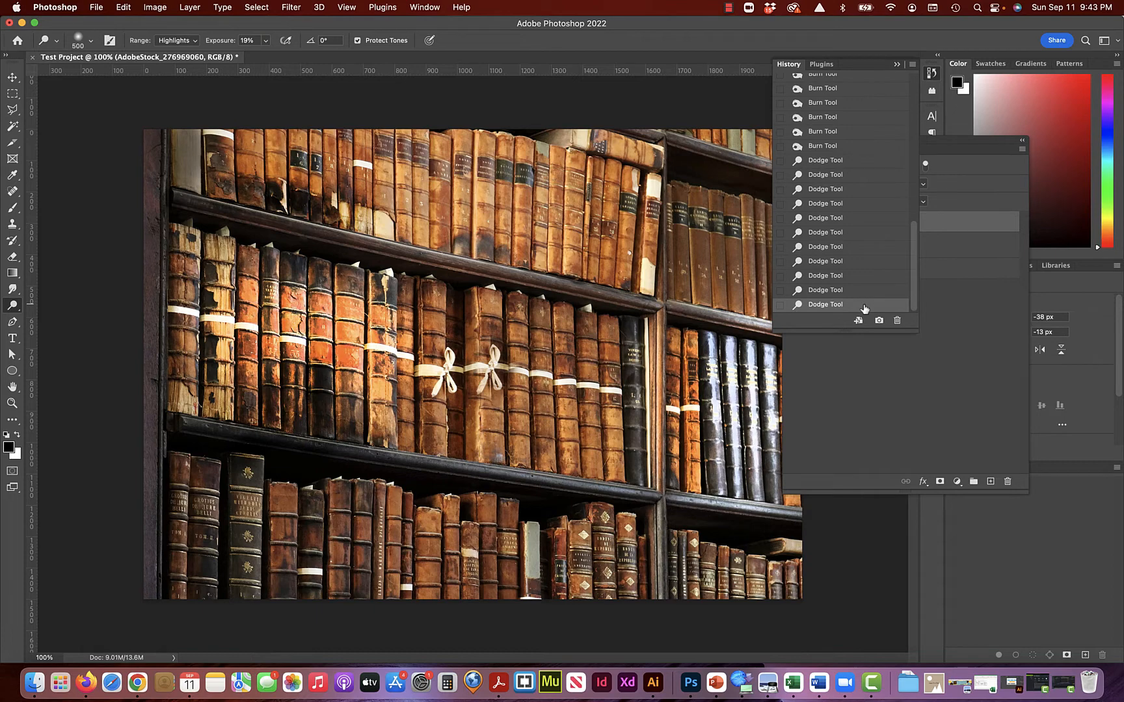
Remove the white paper slip sticking out above the book with the original bow using the Spot Healing Brush.
left_click(11, 193)
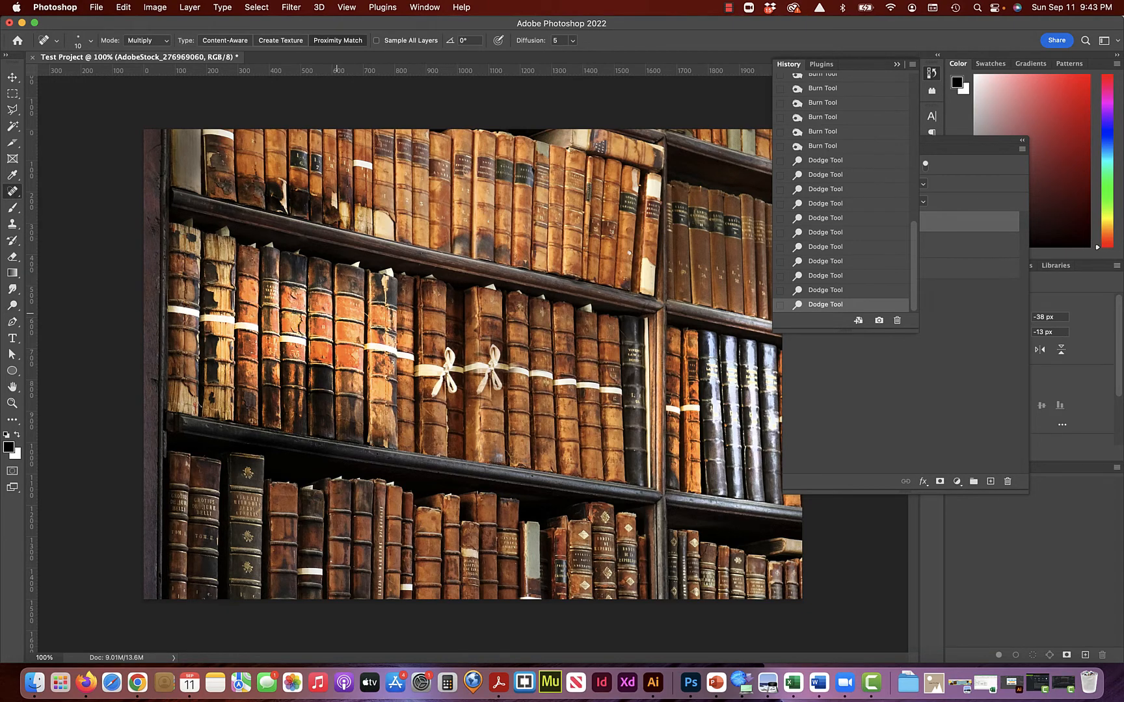
key("super+plus")
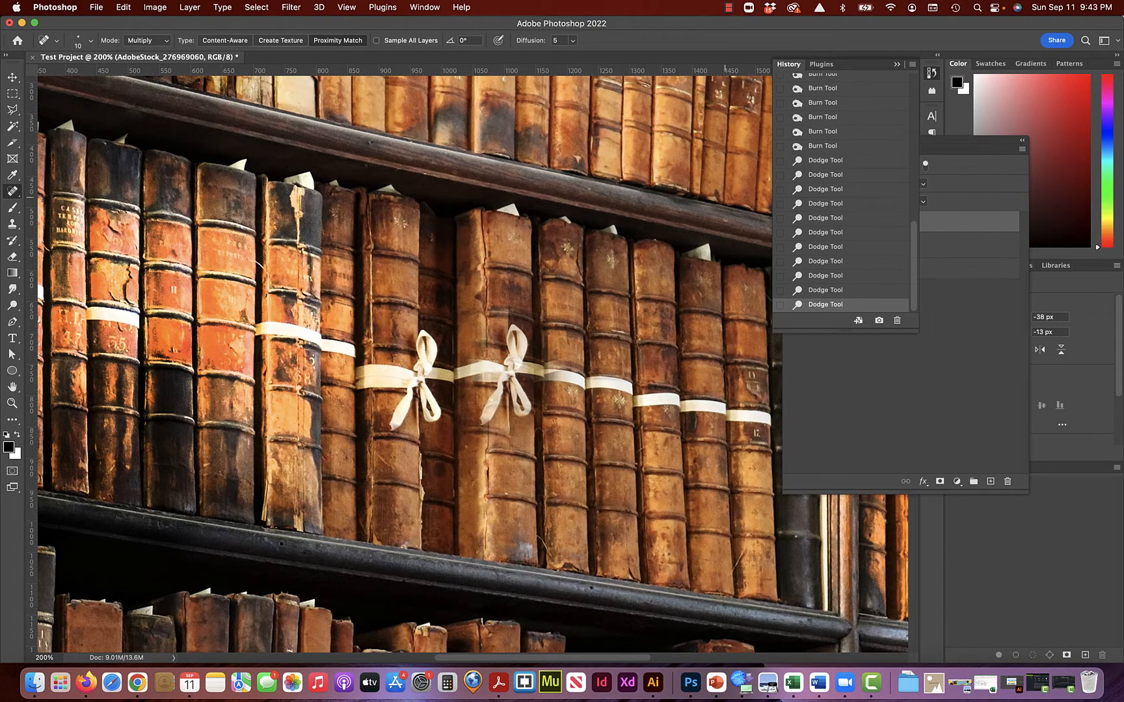
key("super+plus")
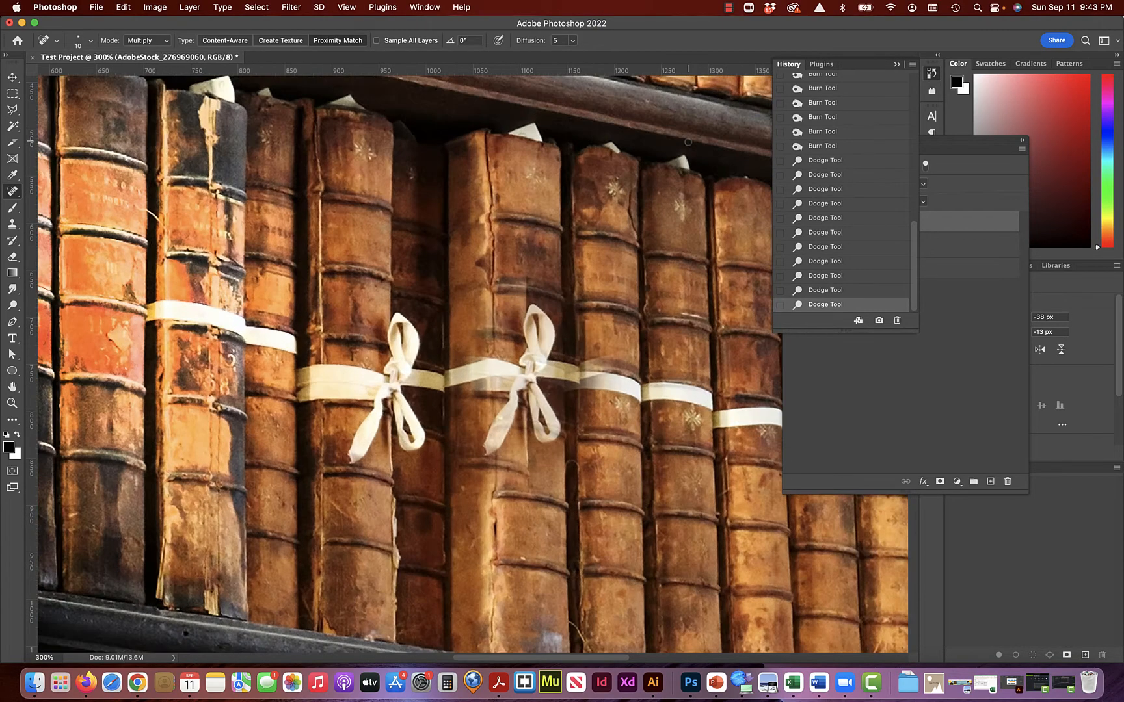
scroll(688, 142, "up", 5)
scroll(688, 141, "left", 3)
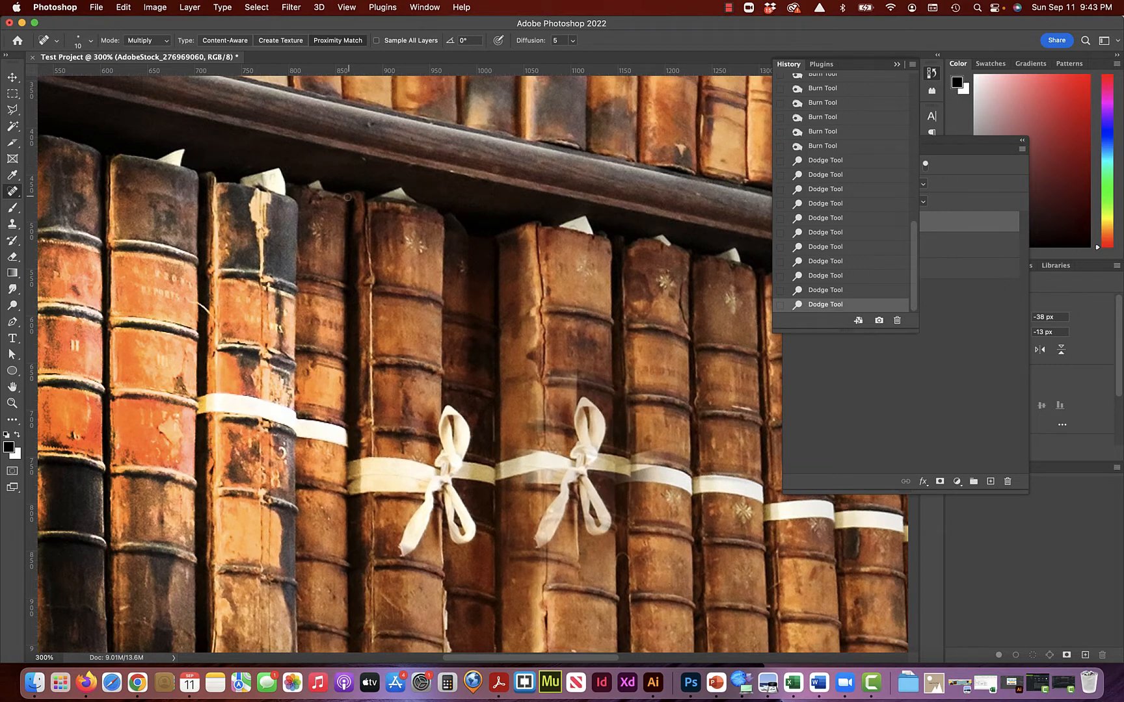
left_click(378, 186, "alt")
key("Return")
left_click_drag(408, 198, 381, 193)
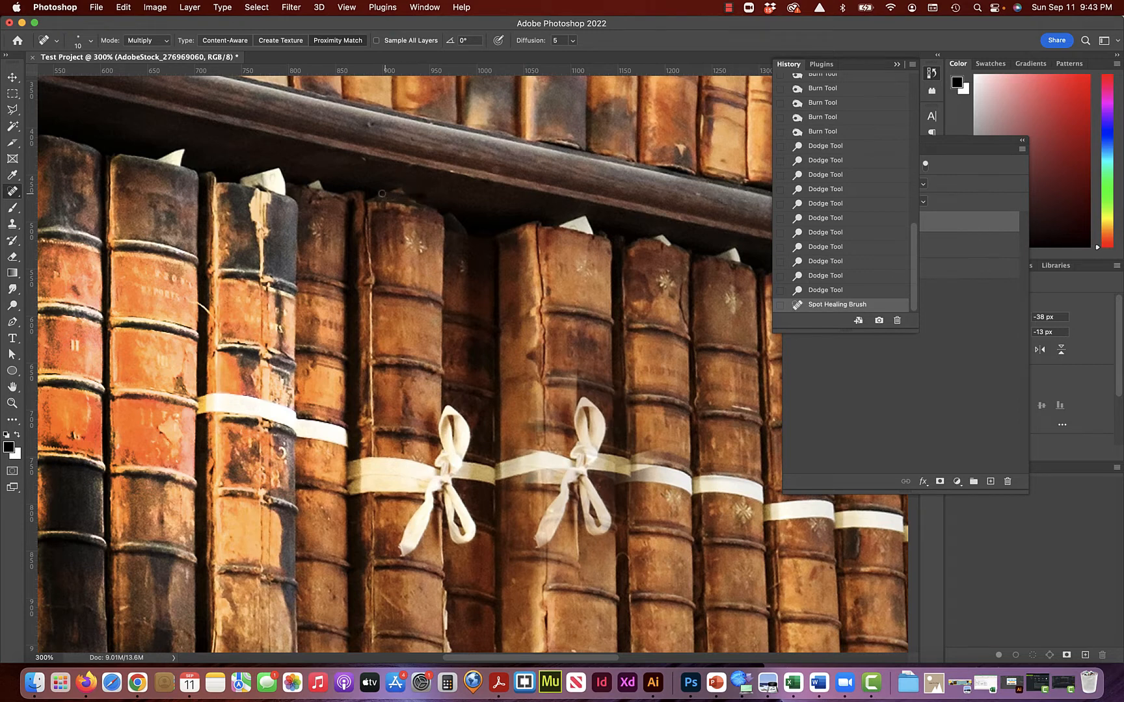
mouse_move(396, 193)
left_mouse_down()
mouse_move(421, 208)
mouse_move(376, 195)
mouse_move(435, 209)
mouse_move(382, 196)
mouse_move(392, 174)
mouse_move(402, 196)
left_mouse_up()
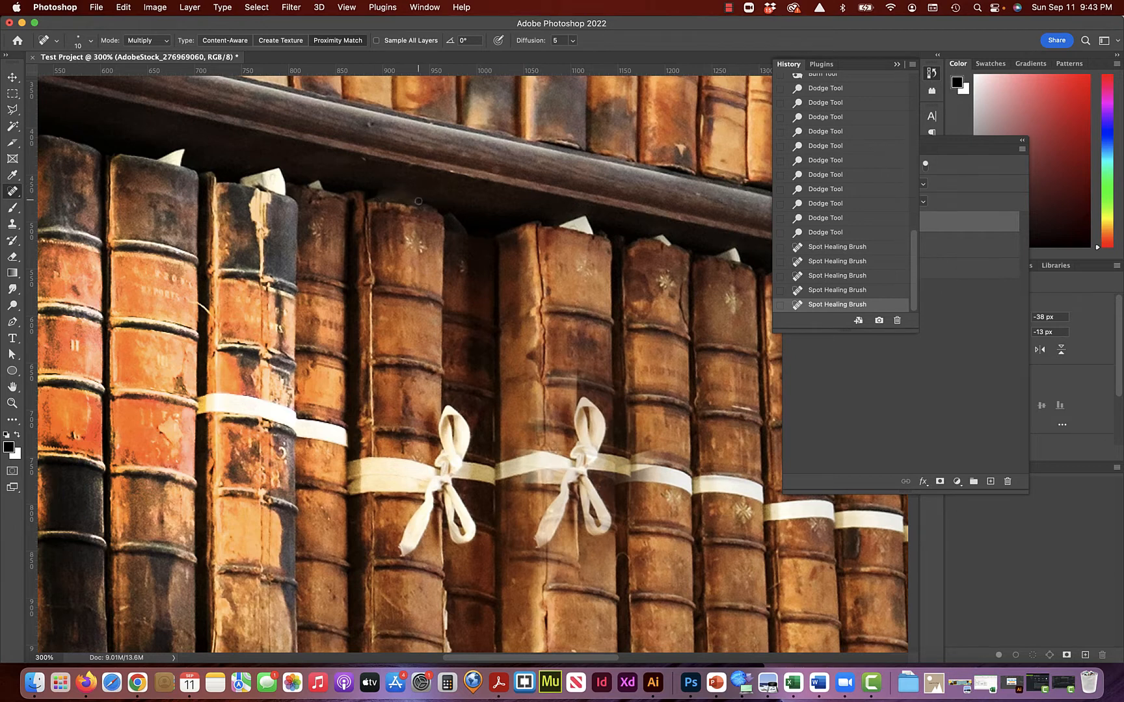
left_click_drag(418, 200, 402, 192)
Heal away the small paper slip above the narrow book to the left of the original bow's book.
left_click_drag(311, 186, 330, 187)
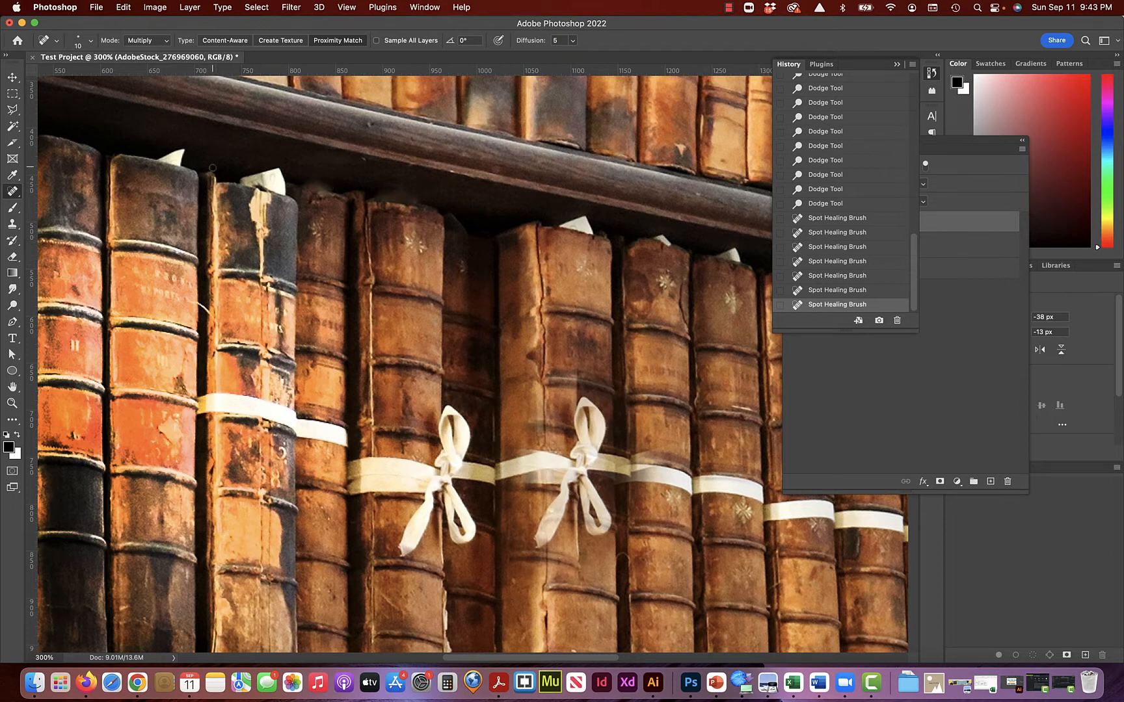
key("super+minus")
key("super+minus")
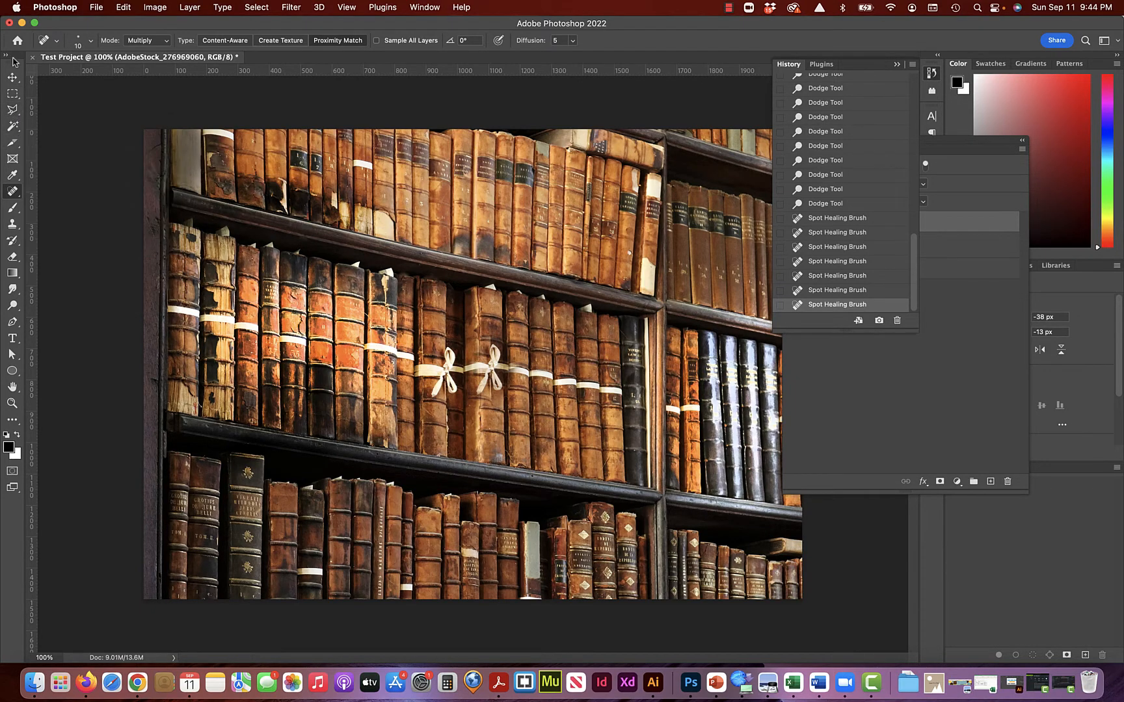
Select a rectangular area of the dodged middle-shelf books and move its pixels about 730 px right and 92 px up.
left_click(12, 96)
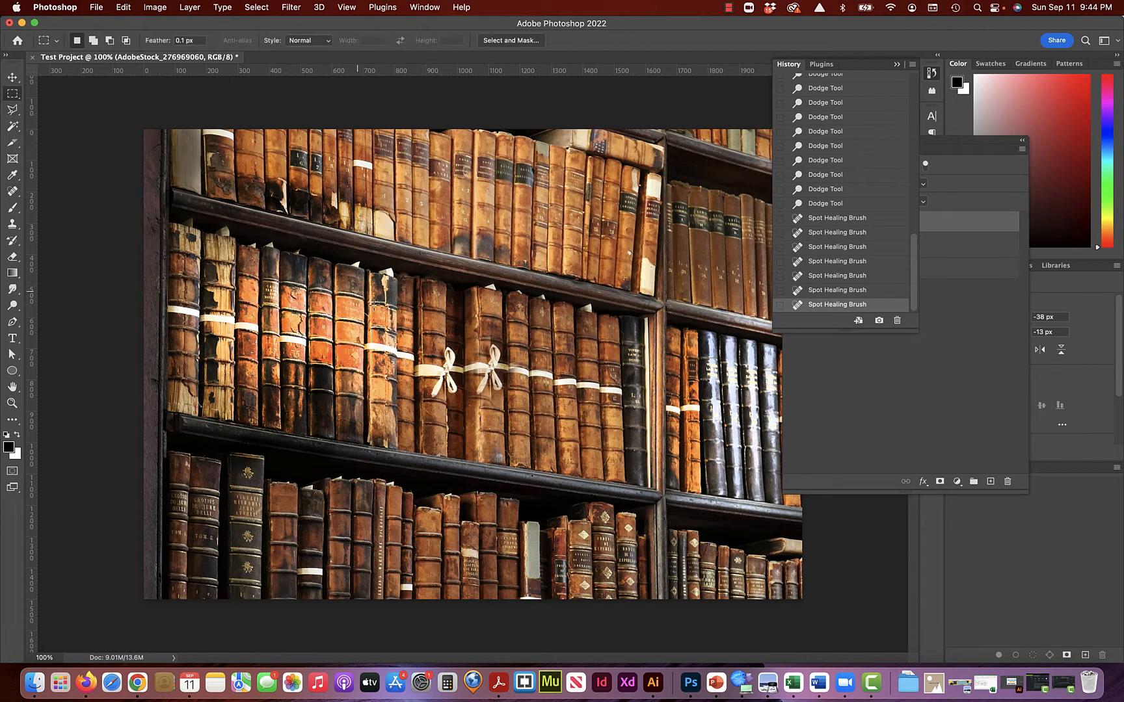
left_click_drag(257, 244, 421, 457)
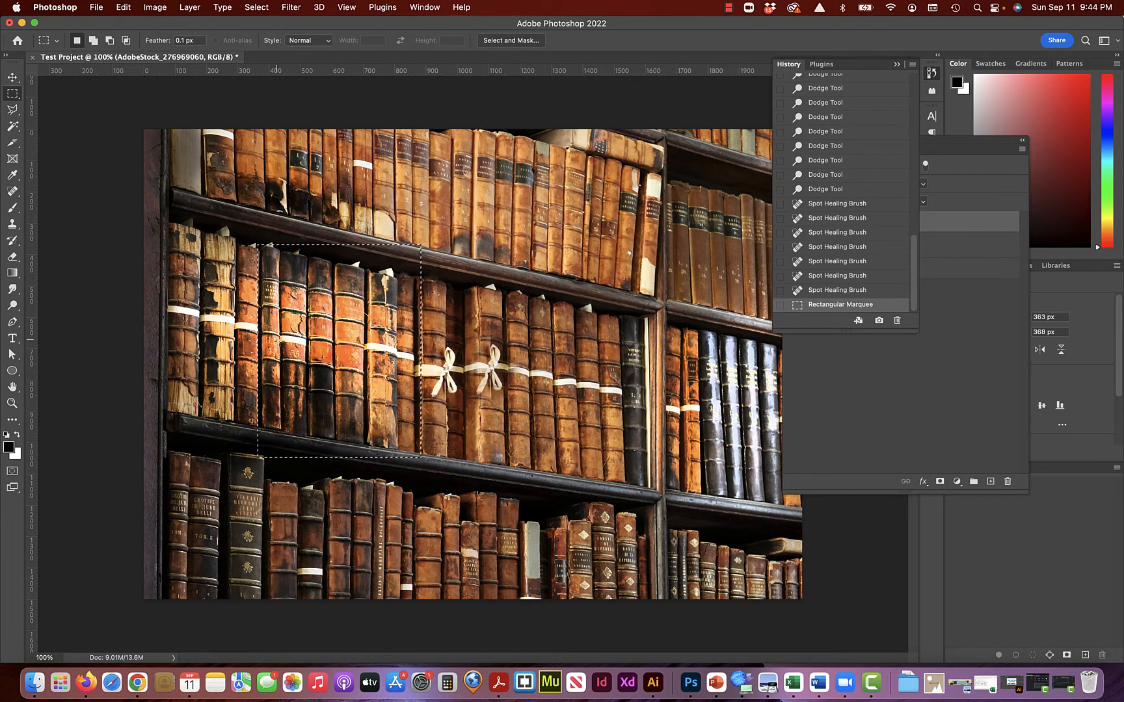
left_click(12, 78)
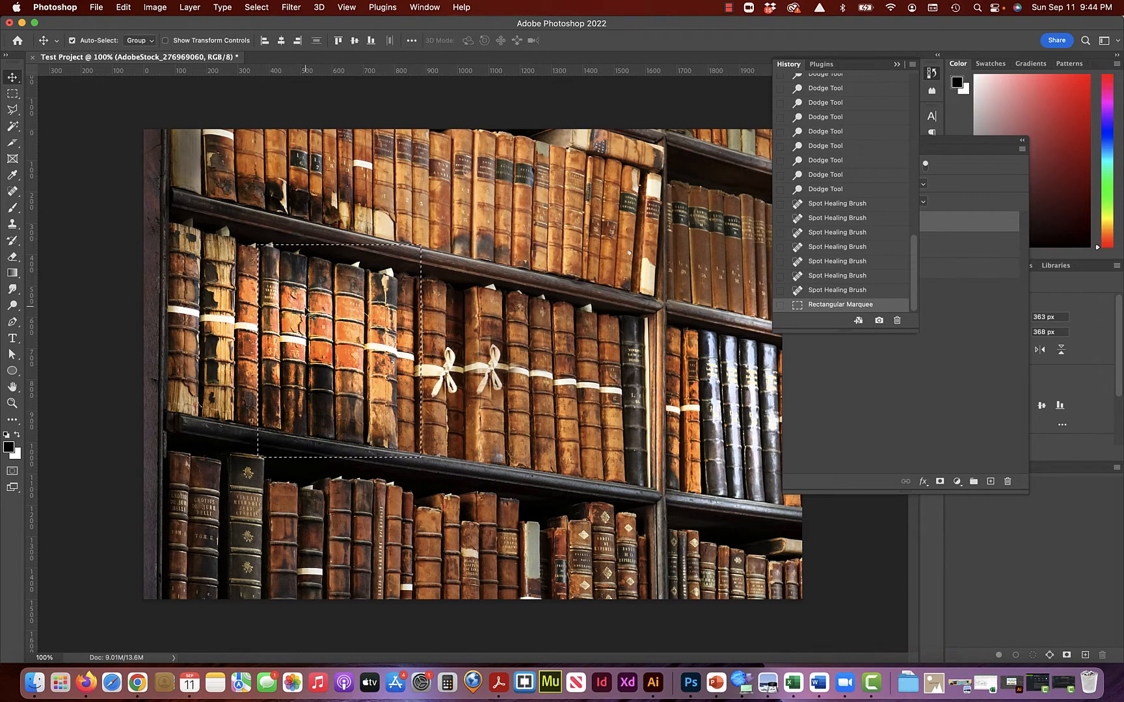
left_click(897, 64)
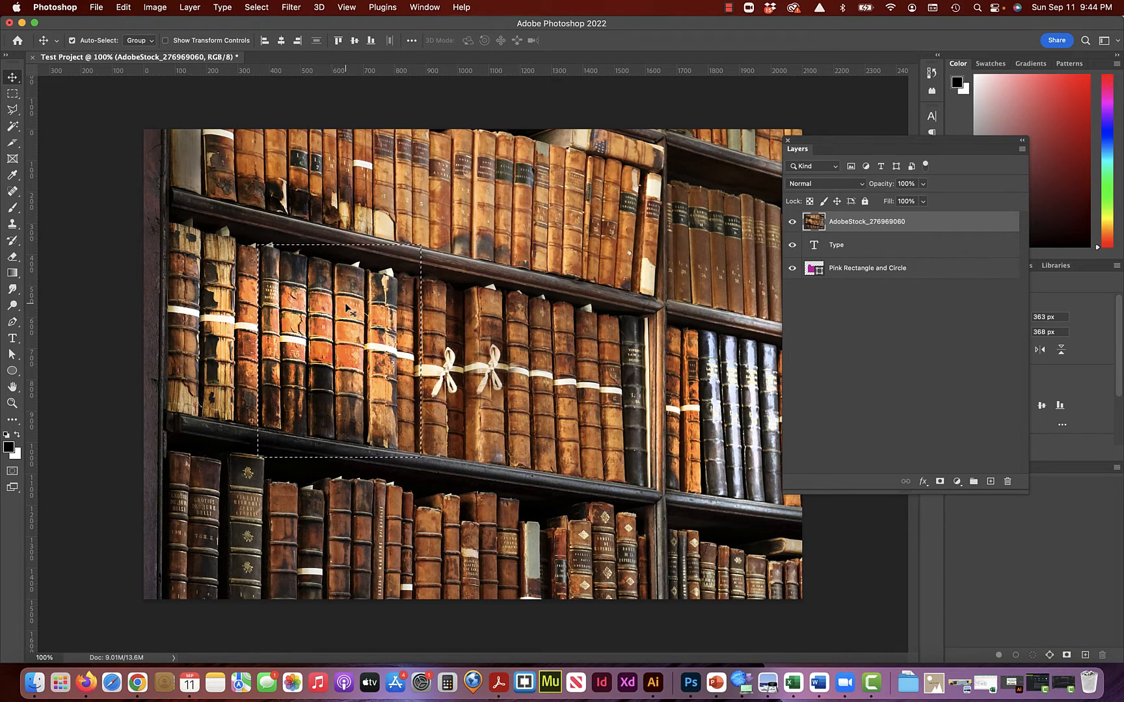
left_click_drag(345, 302, 575, 275)
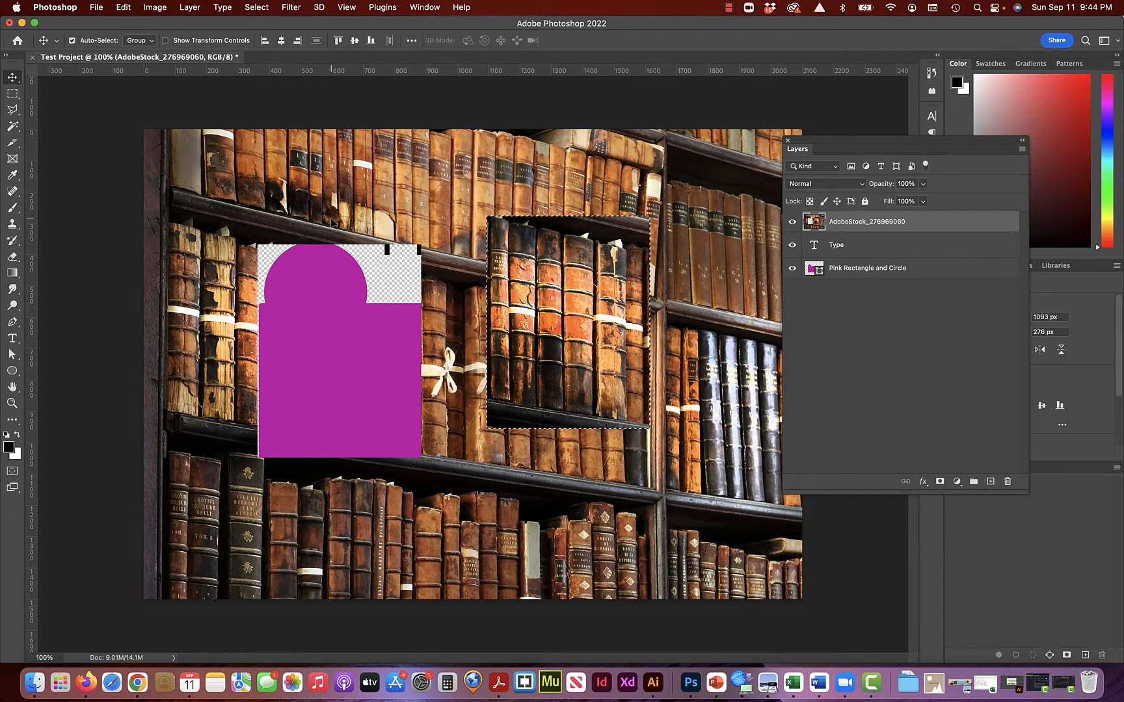
Clear the selection, try moving the whole photo layer about 155 px left, and undo that move.
key("super+d")
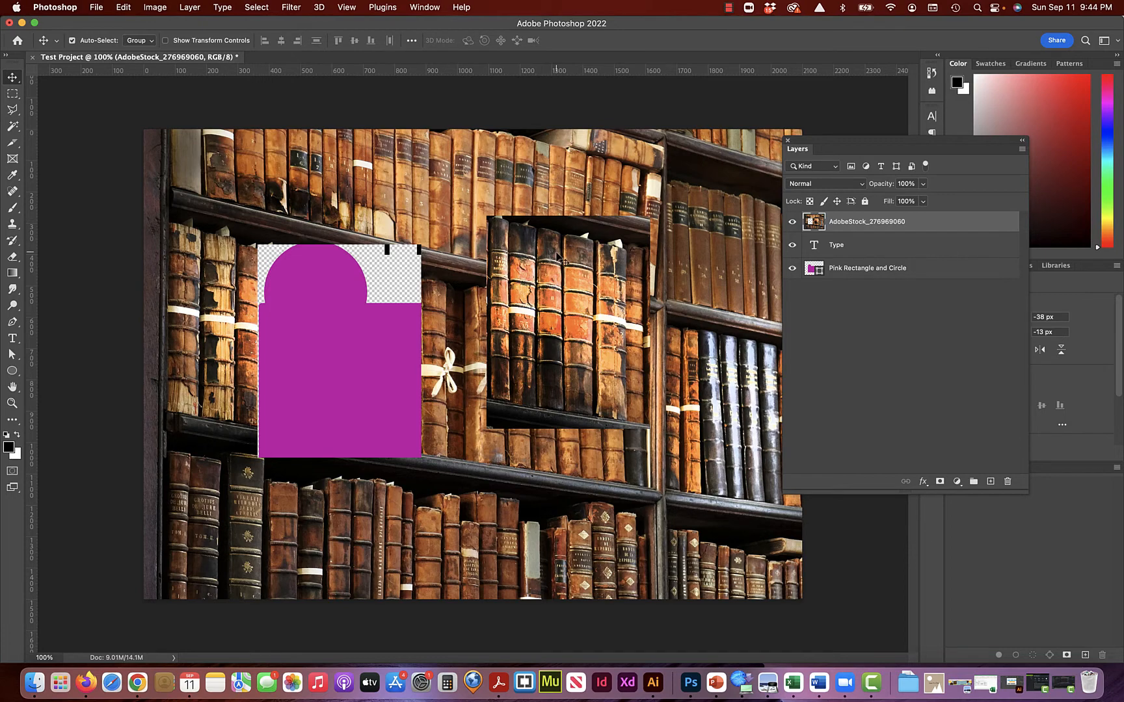
left_click_drag(561, 254, 500, 257)
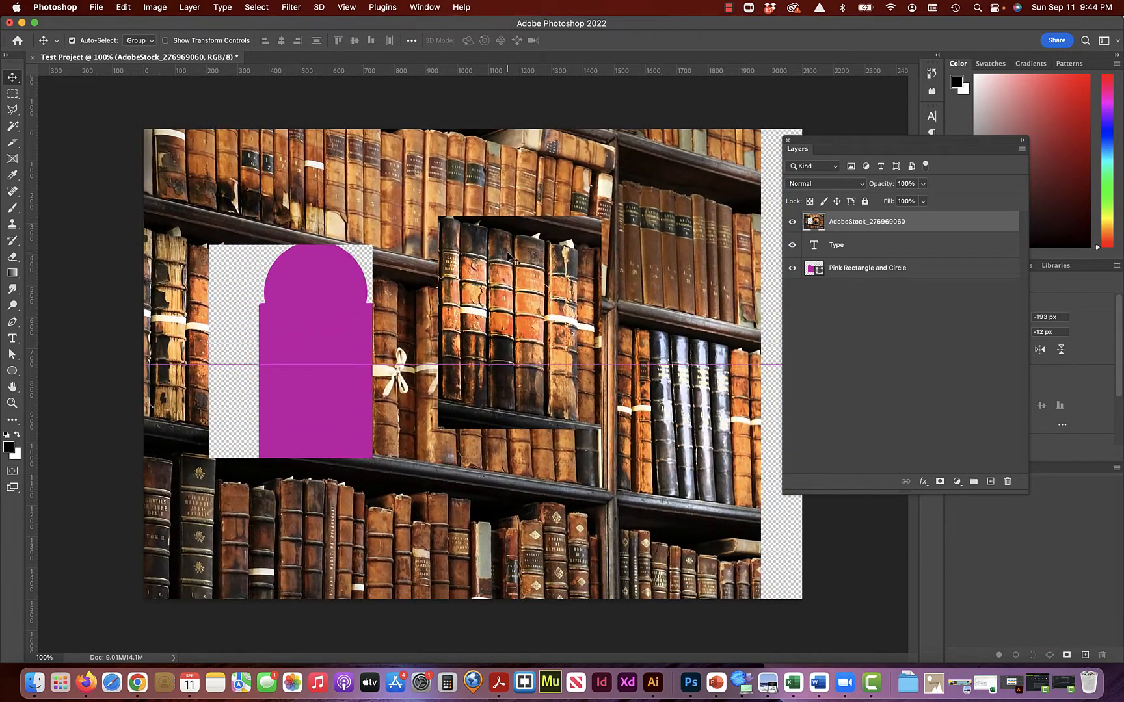
key("super+z")
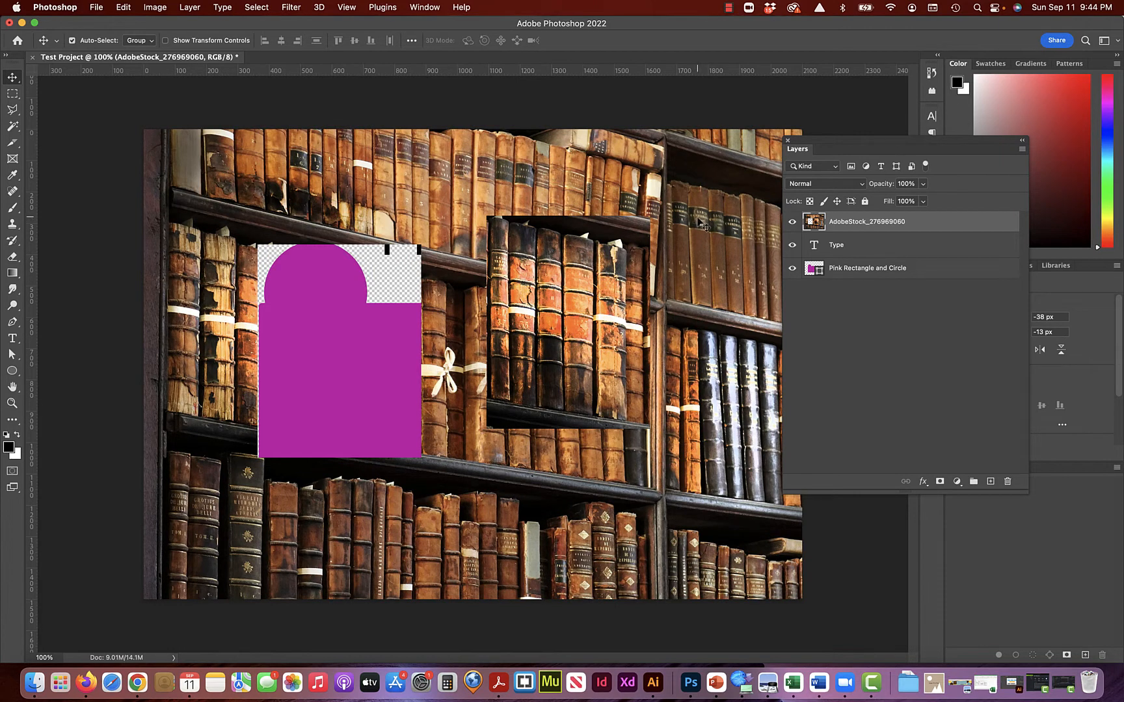
Undo the earlier deselection and the move of the cut-out book pixels, and clear the restored rectangular selection.
key("super+z")
key("super+z")
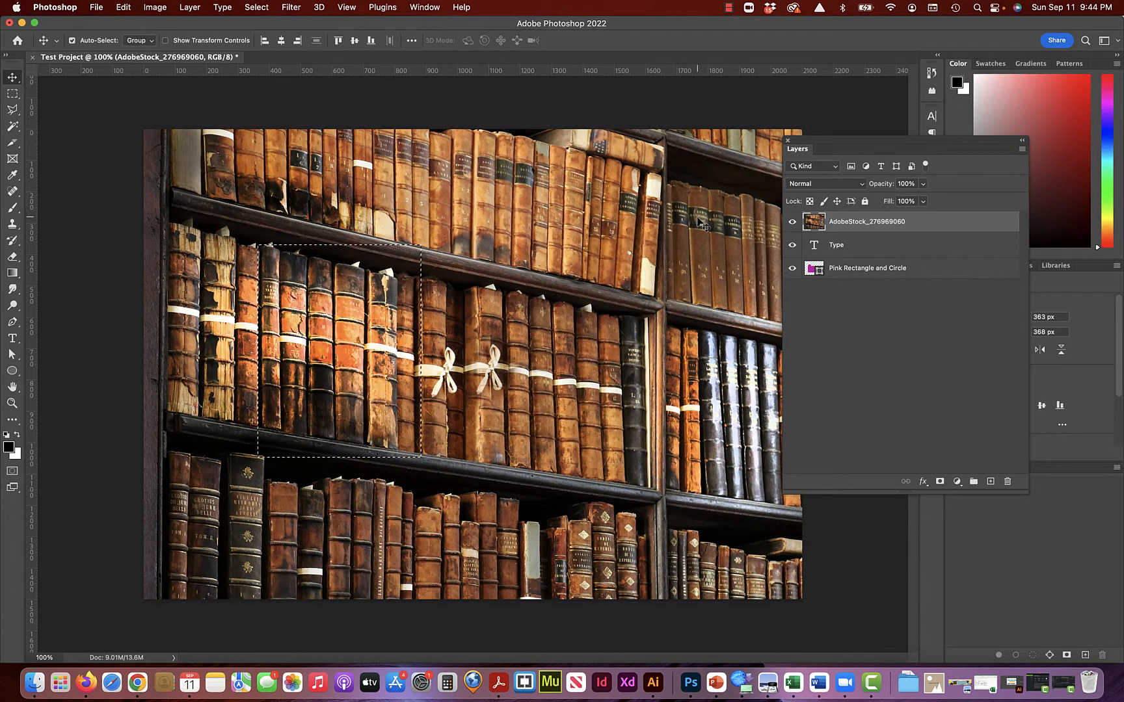
key("super+d")
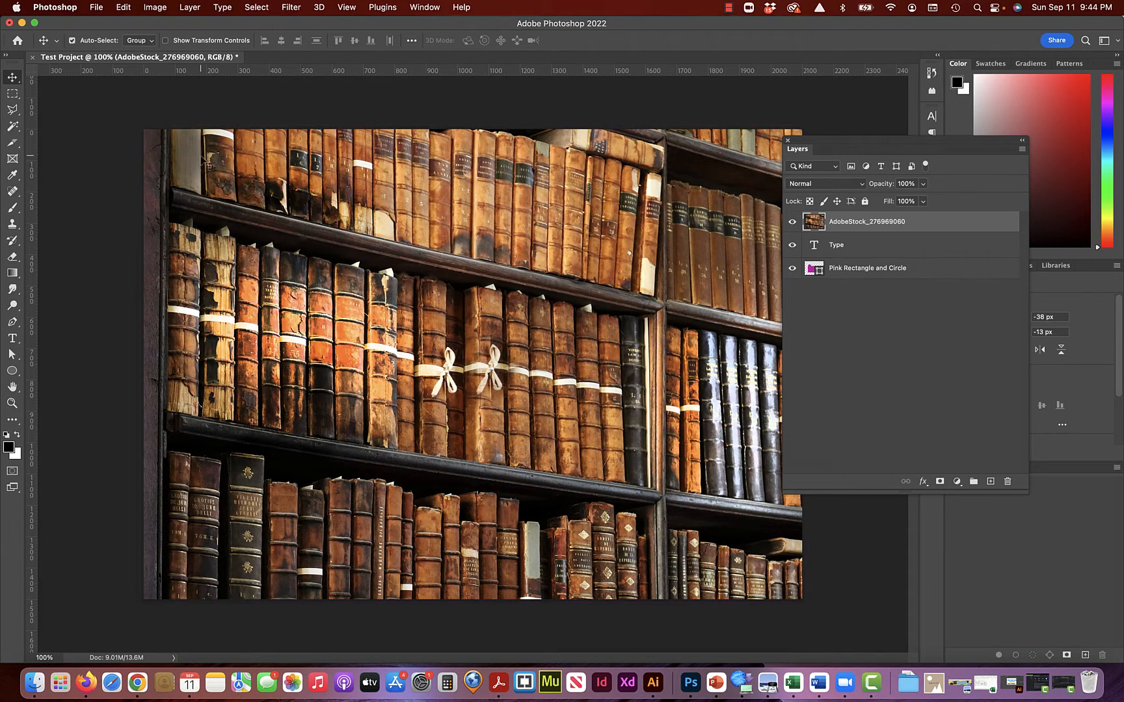
Try tracing the wooden shelf above the middle row of books with the Magnetic Lasso Tool, starting at the shelf's left end.
right_click(13, 112)
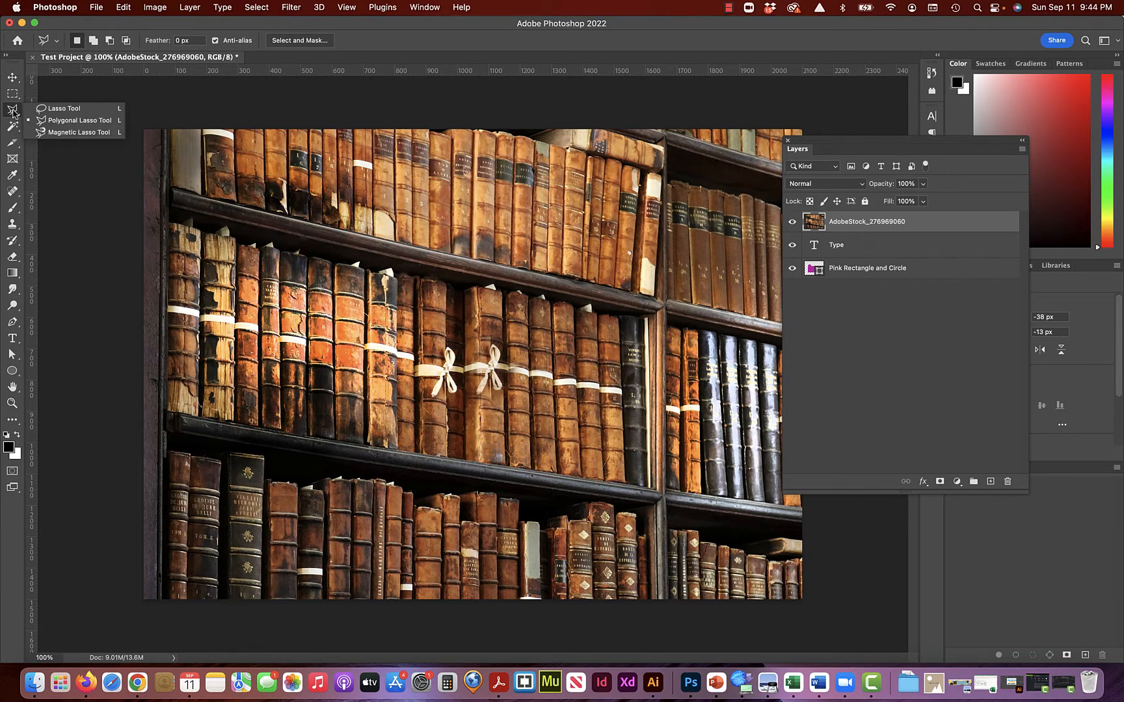
left_click(53, 134)
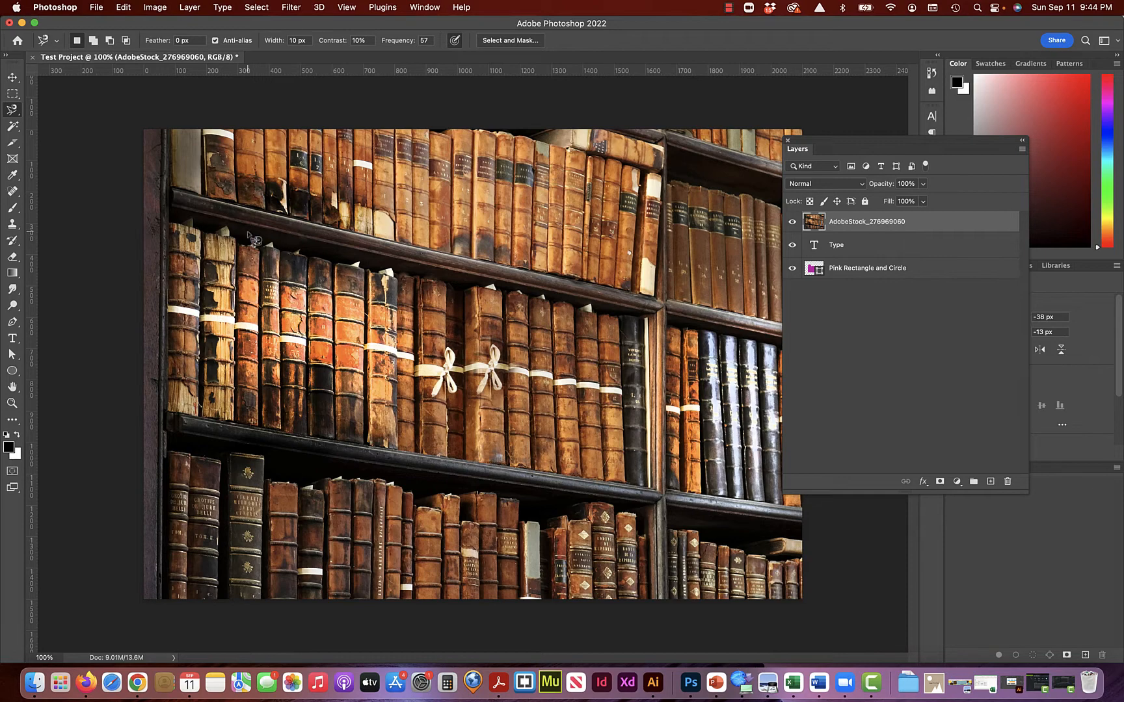
key("super+equal")
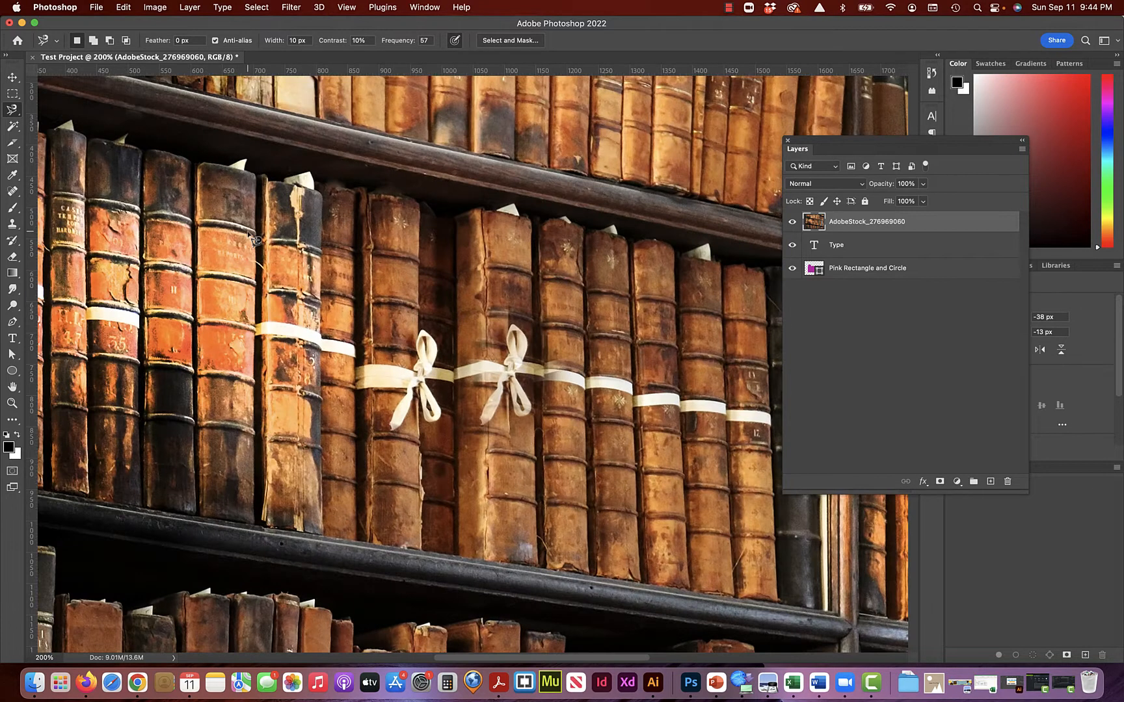
scroll(255, 240, "left", 5)
scroll(255, 240, "up", 5)
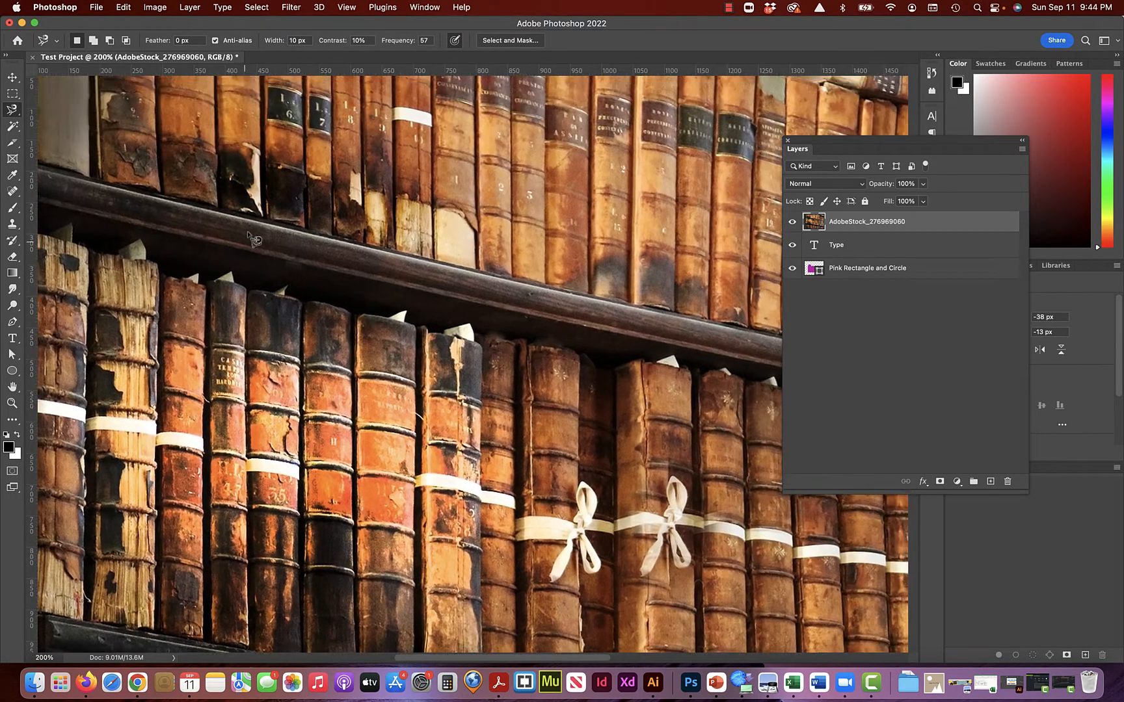
scroll(146, 187, "left", 4)
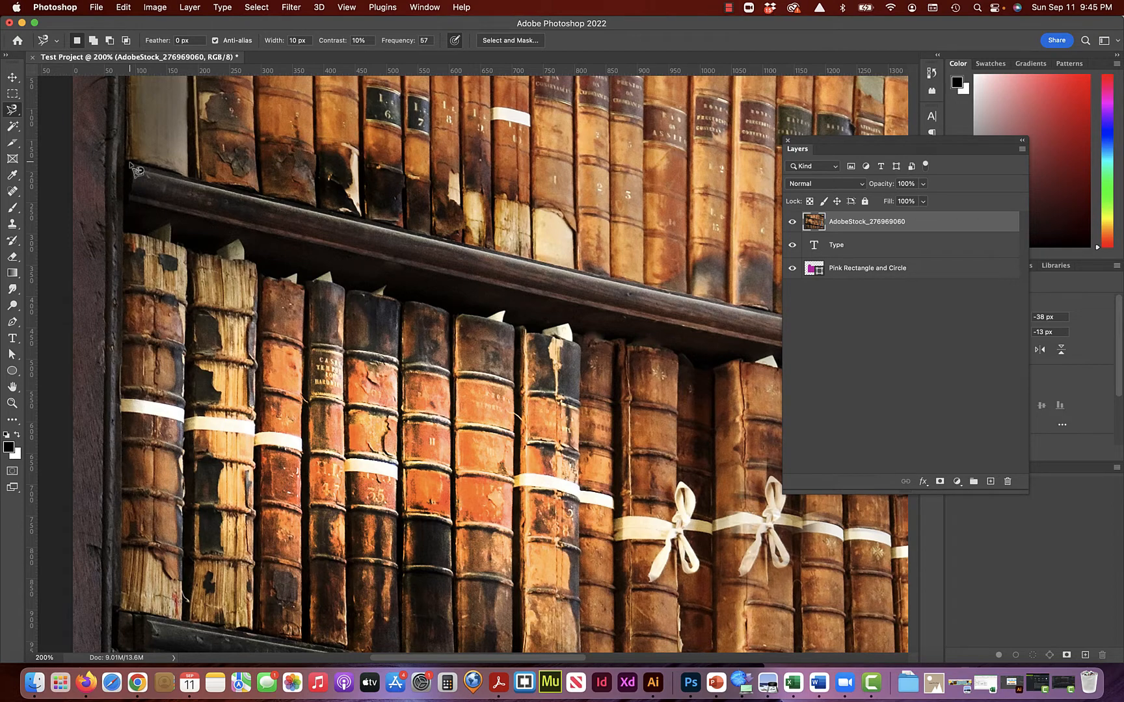
left_click(130, 162)
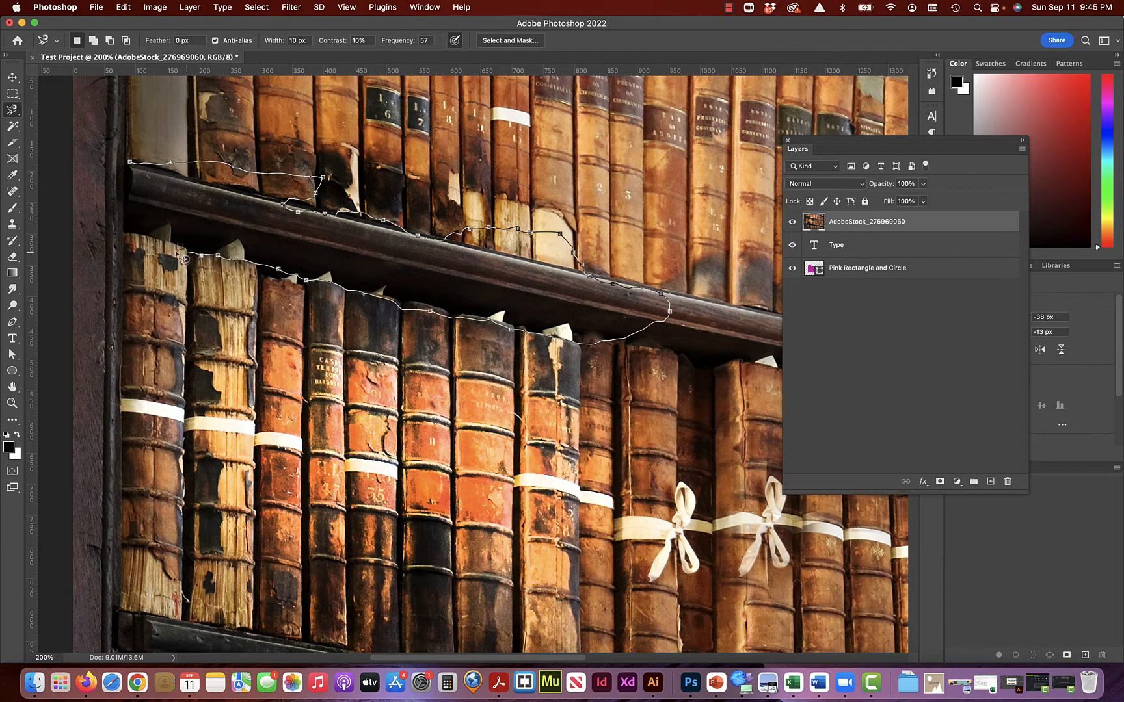
left_click(138, 169)
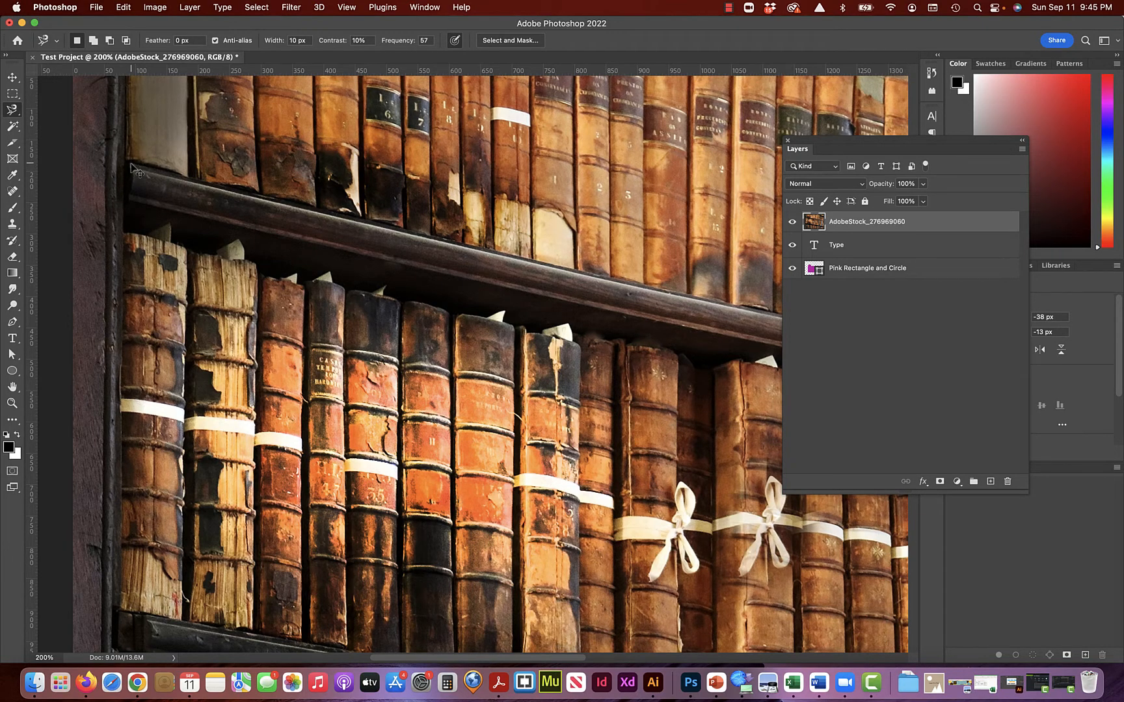
Trace the shelf's upper edge again with the Magnetic Lasso Tool at 300% zoom, close the outline at its start, and deselect it.
scroll(133, 170, "up", 5)
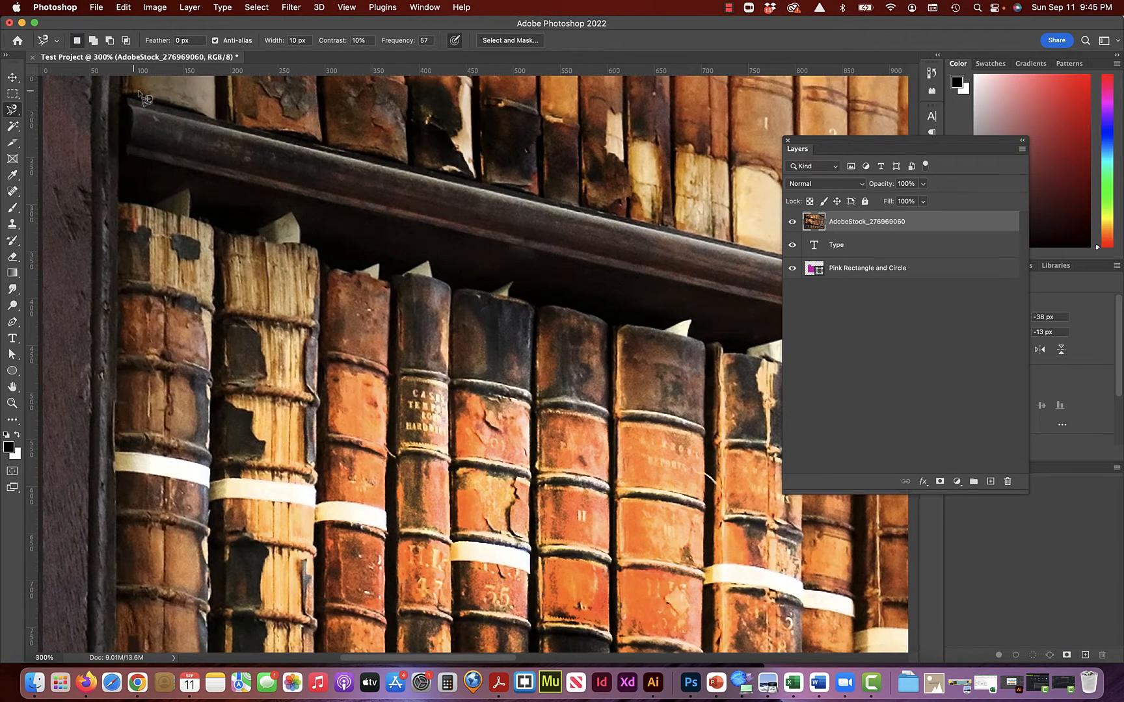
left_click(128, 97)
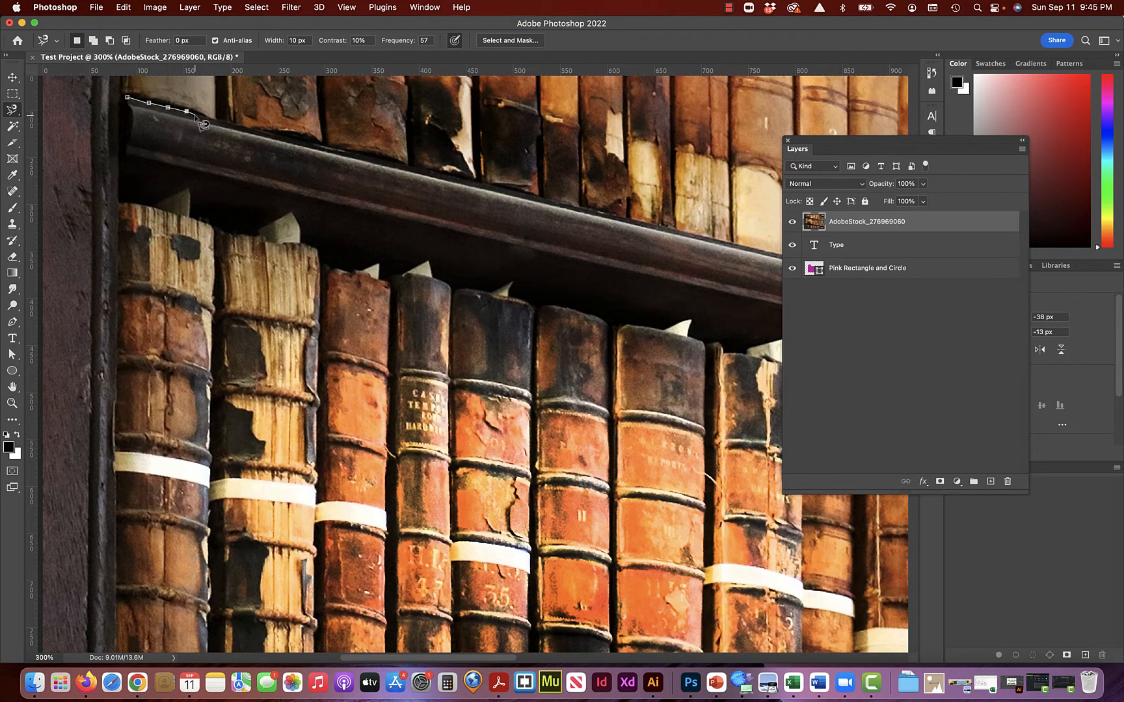
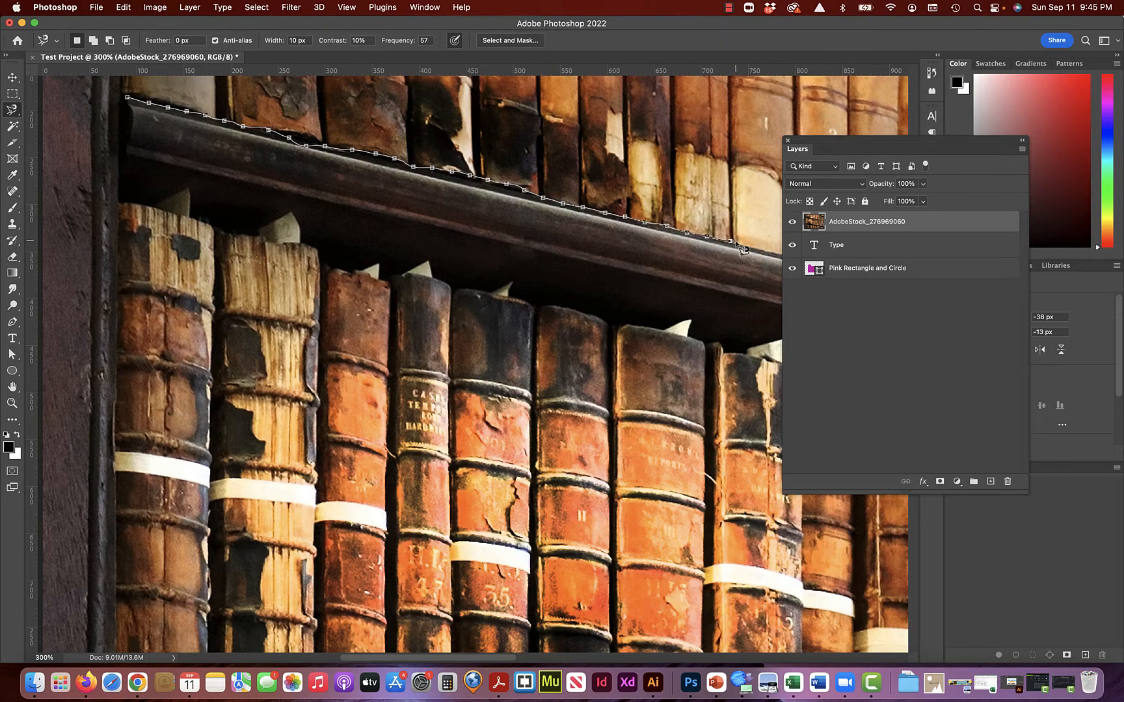
scroll(736, 245, "right", 4)
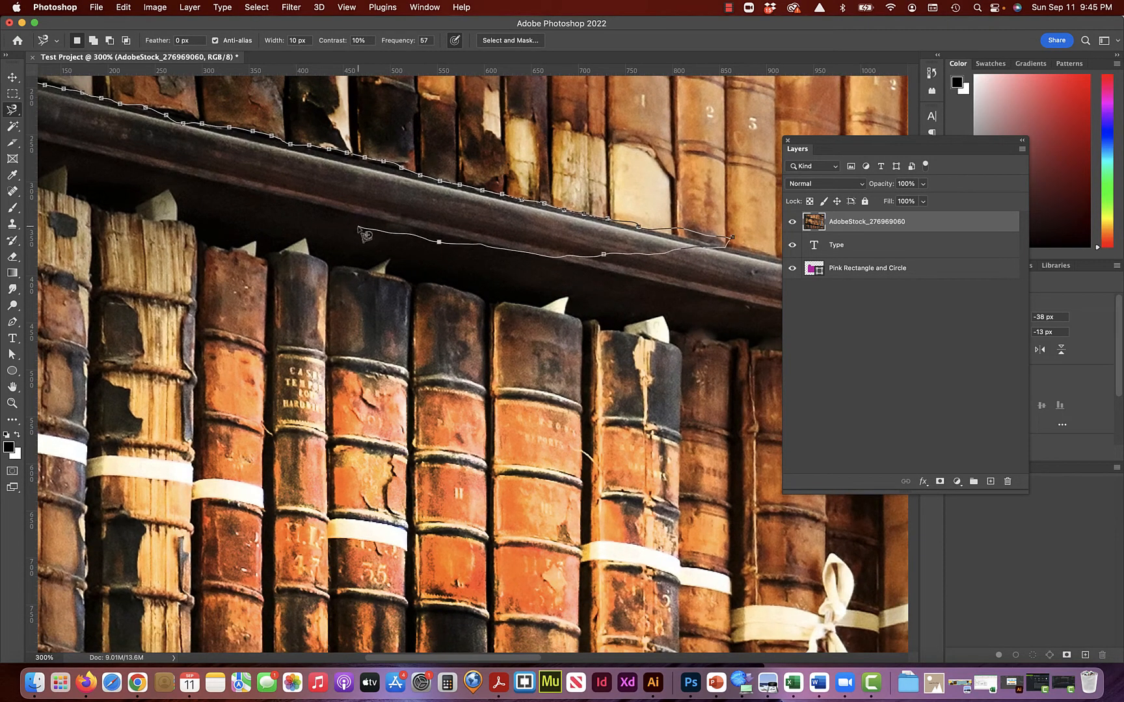
scroll(221, 201, "left", 4)
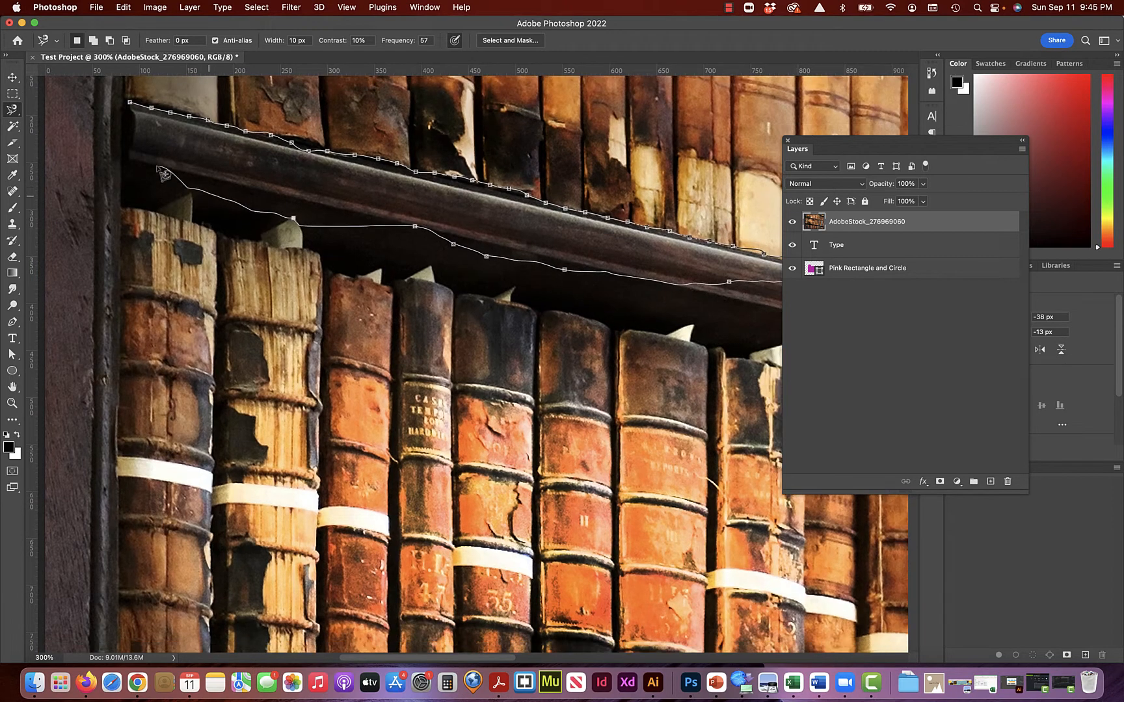
left_click(130, 104)
key("super+d")
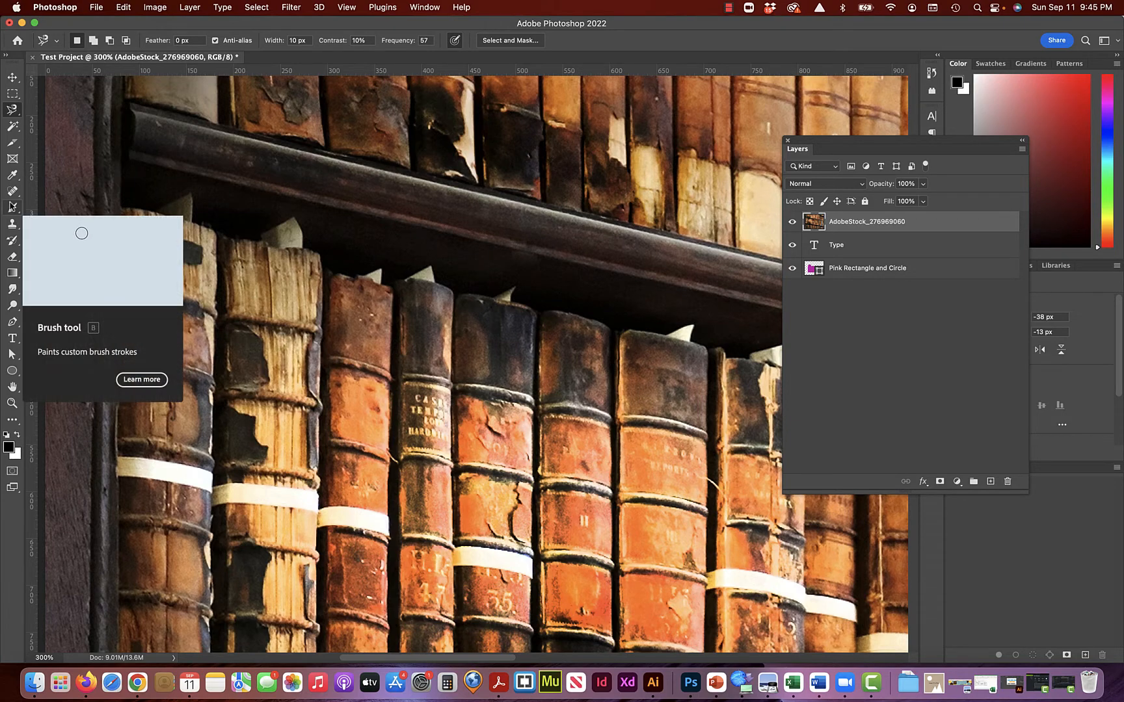
Switch to the Brush tool, view the photo at 100%, and set the foreground color to red e80b0b.
left_click(11, 207)
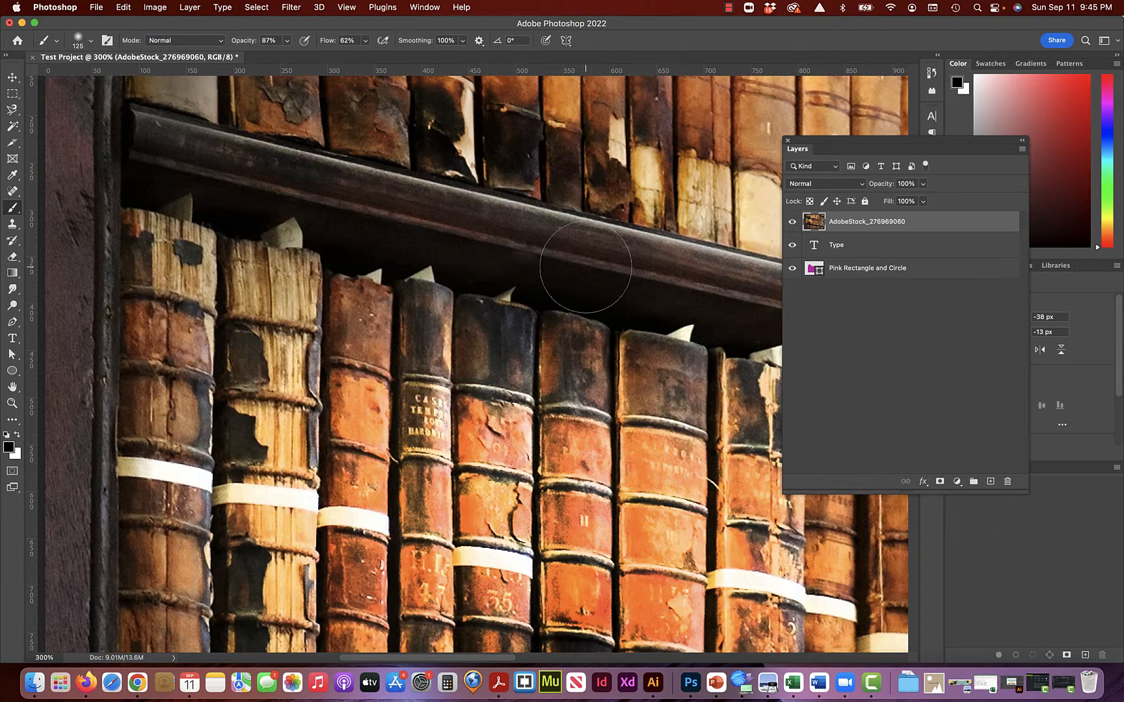
key("super+minus")
key("super+minus")
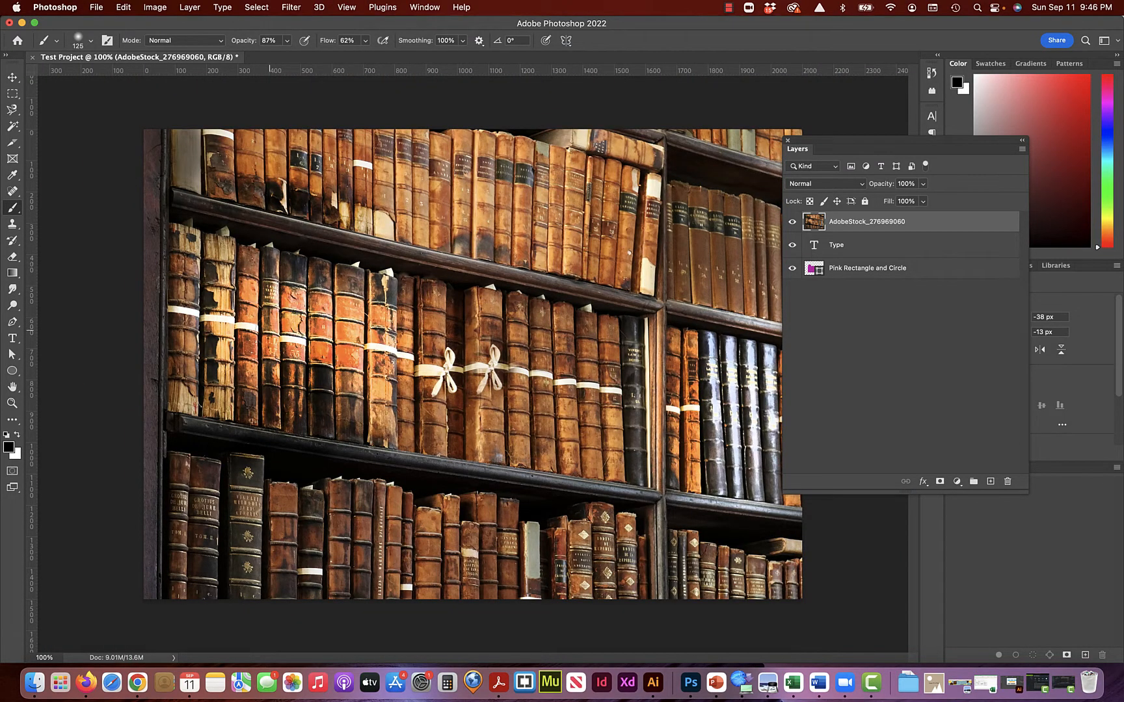
left_click(10, 447)
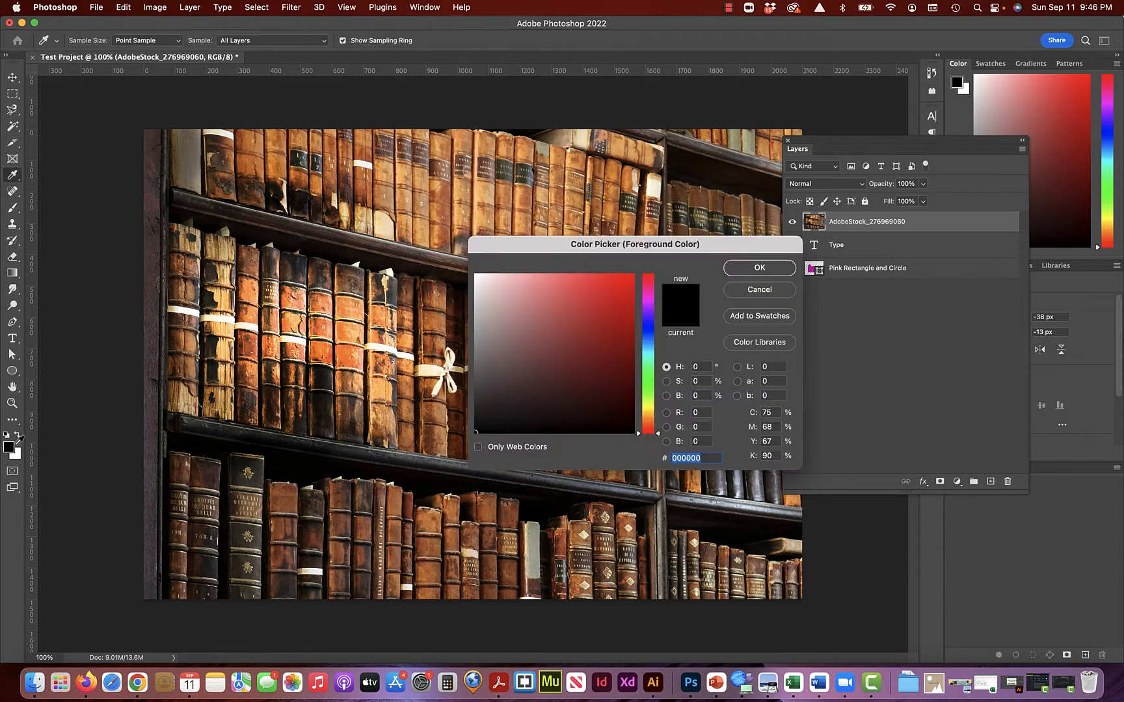
left_click(626, 288)
left_click(759, 268)
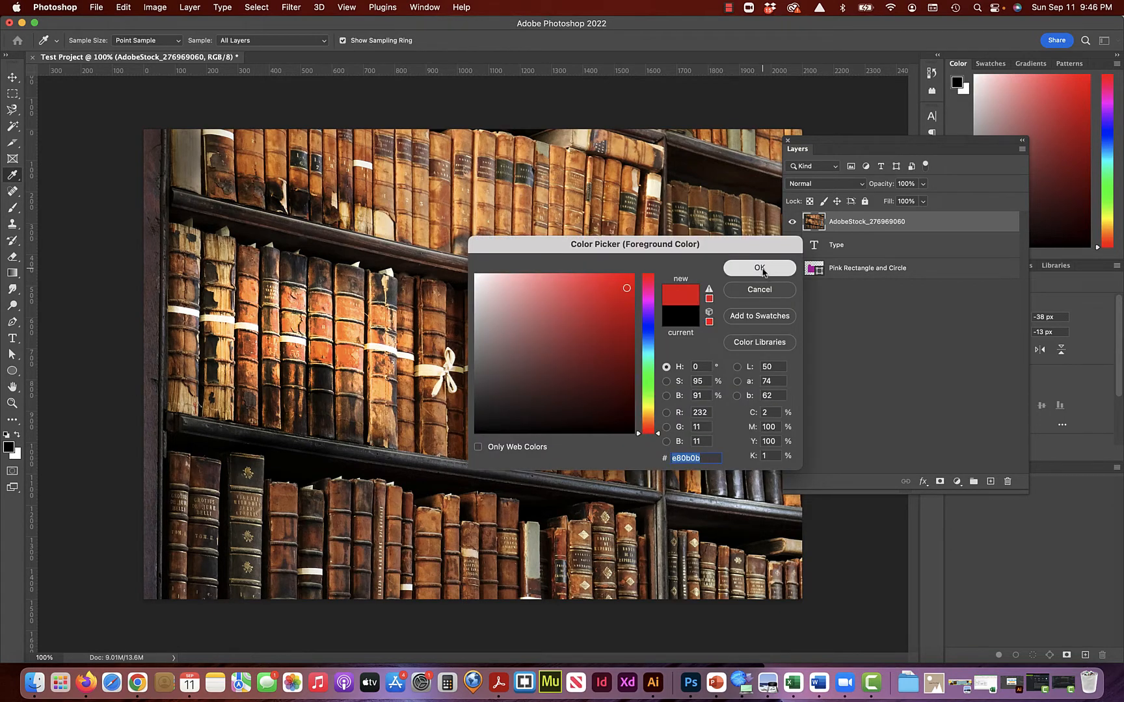
Paint a soft red squiggle over the middle-shelf books directly on the photo layer and undo the stroke.
mouse_move(322, 303)
left_mouse_down()
mouse_move(436, 292)
mouse_move(447, 314)
mouse_move(510, 359)
mouse_move(569, 327)
mouse_move(627, 338)
left_mouse_up()
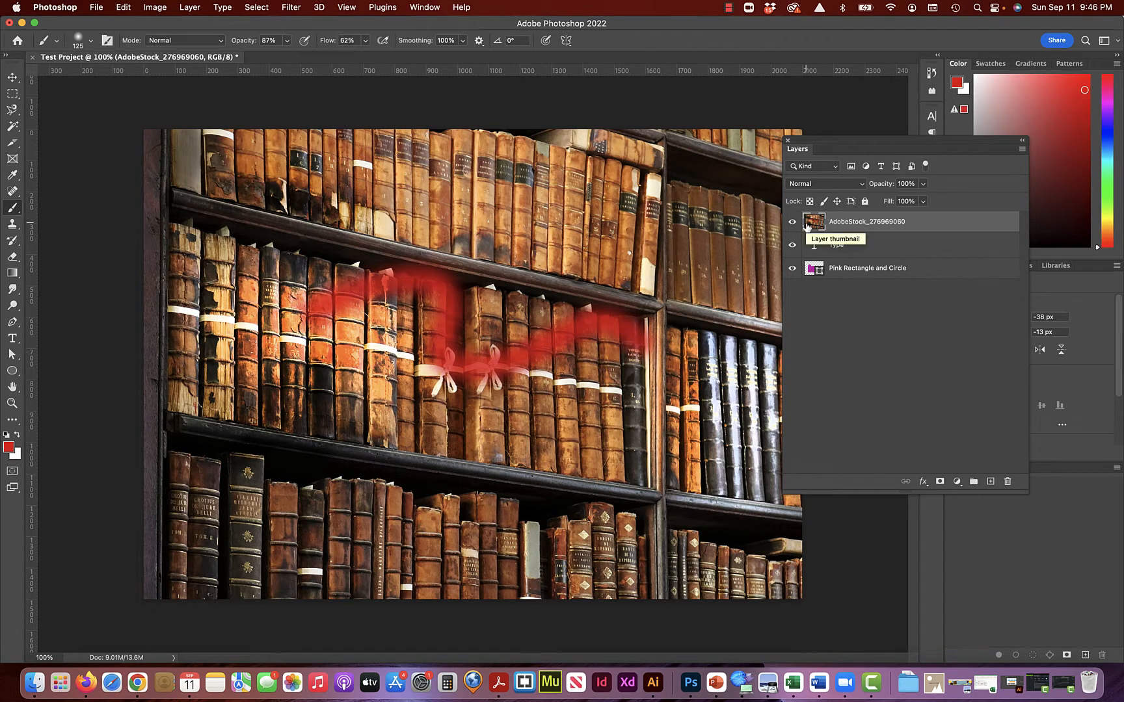
key("super+z")
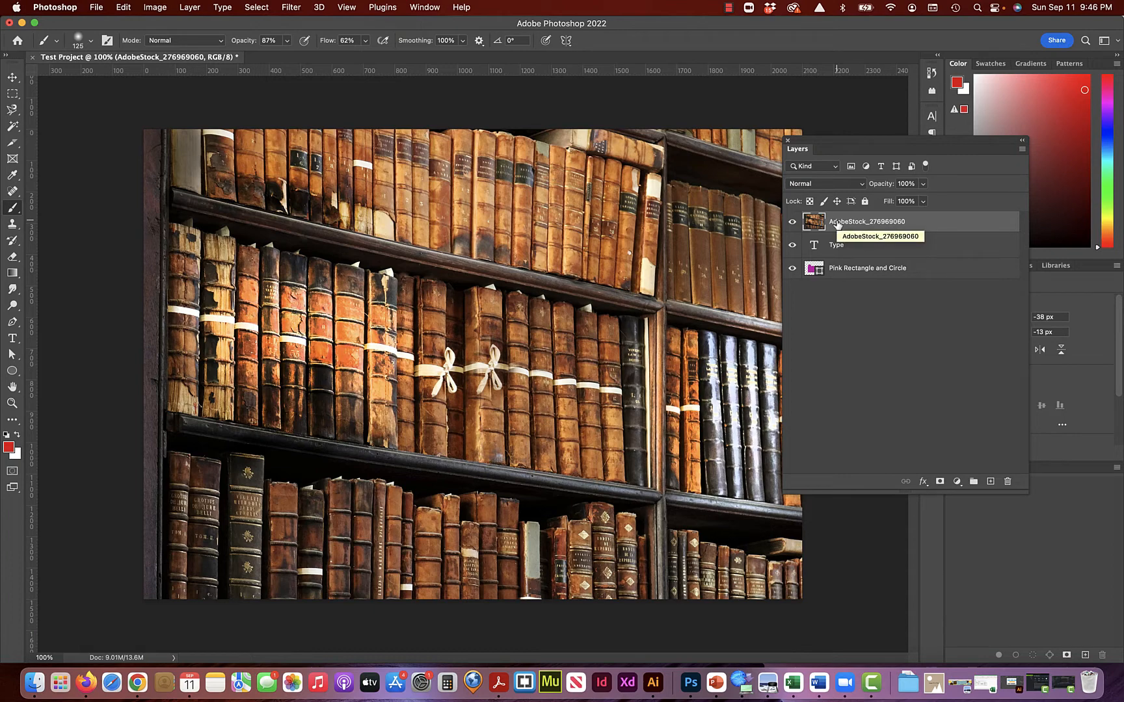
Create a new layer named "red squggle" above the photo layer.
left_click(1024, 149)
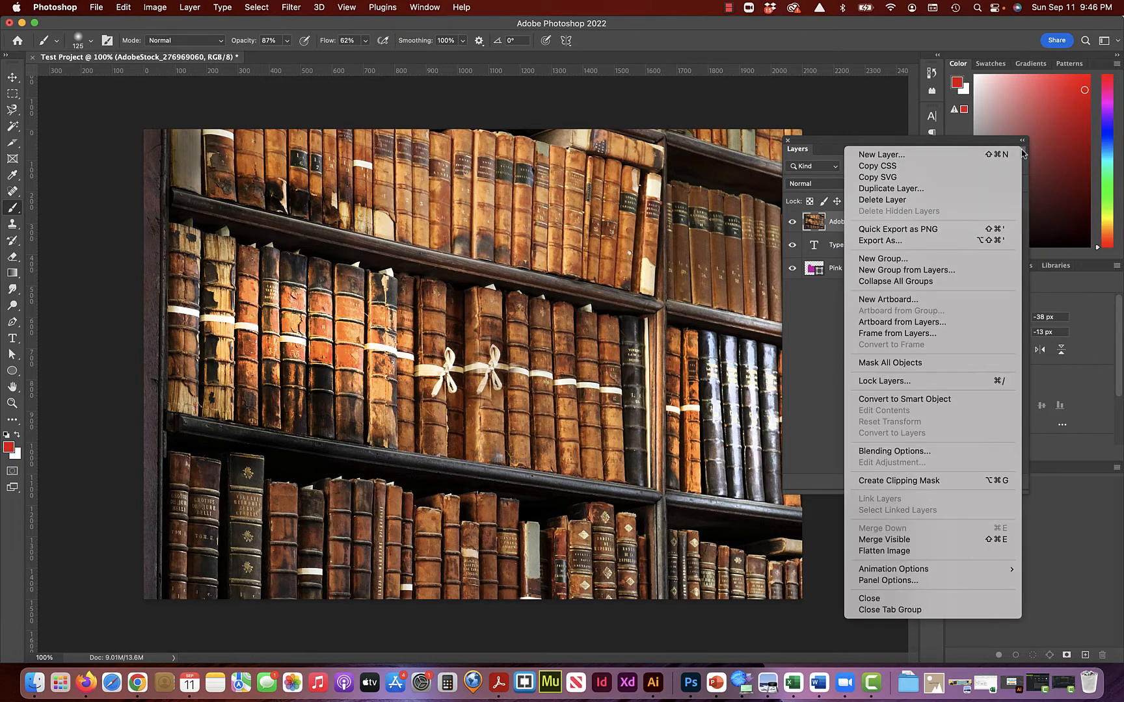
left_click(959, 146)
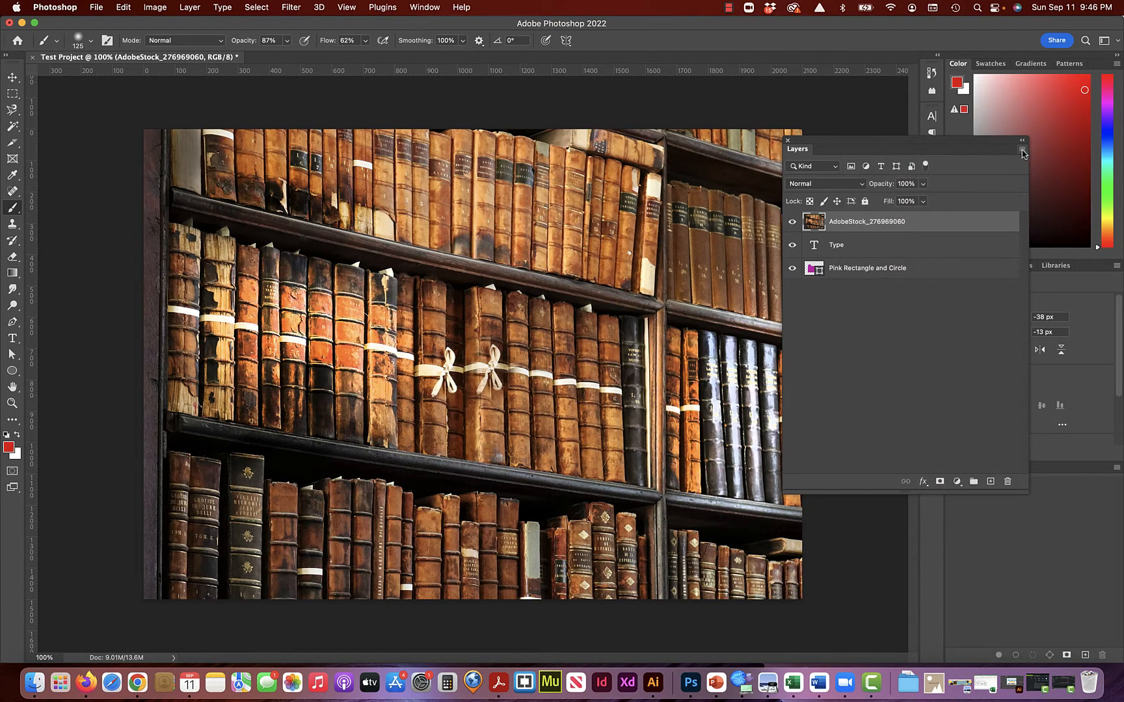
left_click(1022, 150)
left_click(940, 161)
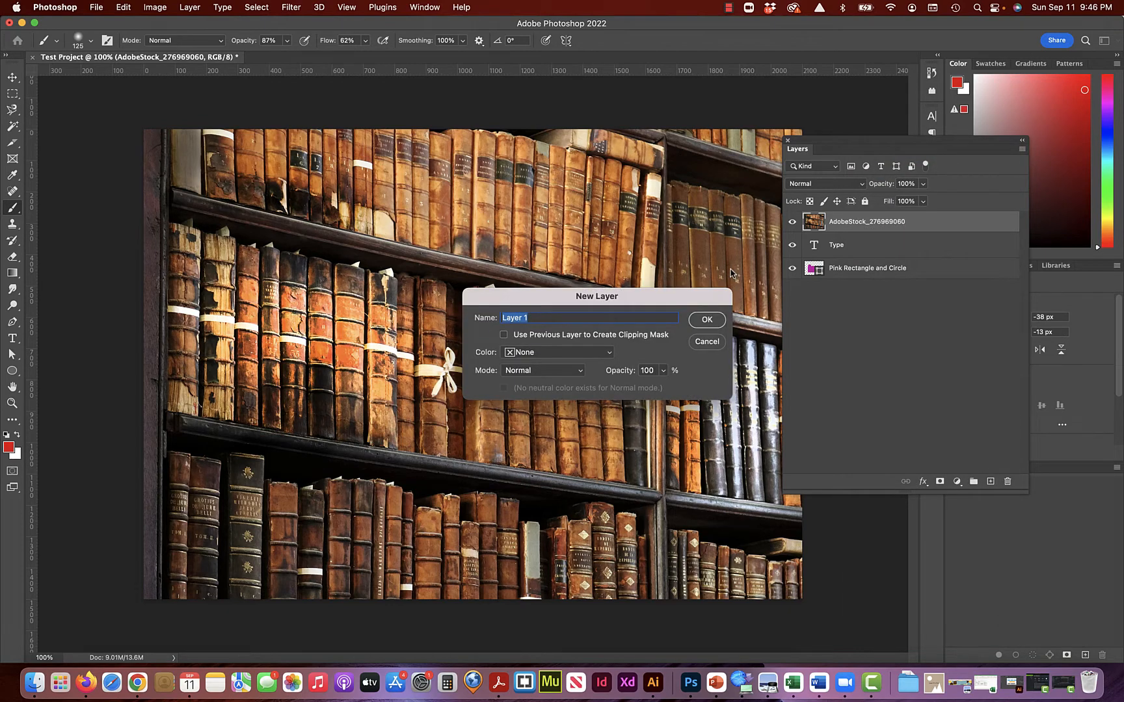
type("red squggle")
key("Return")
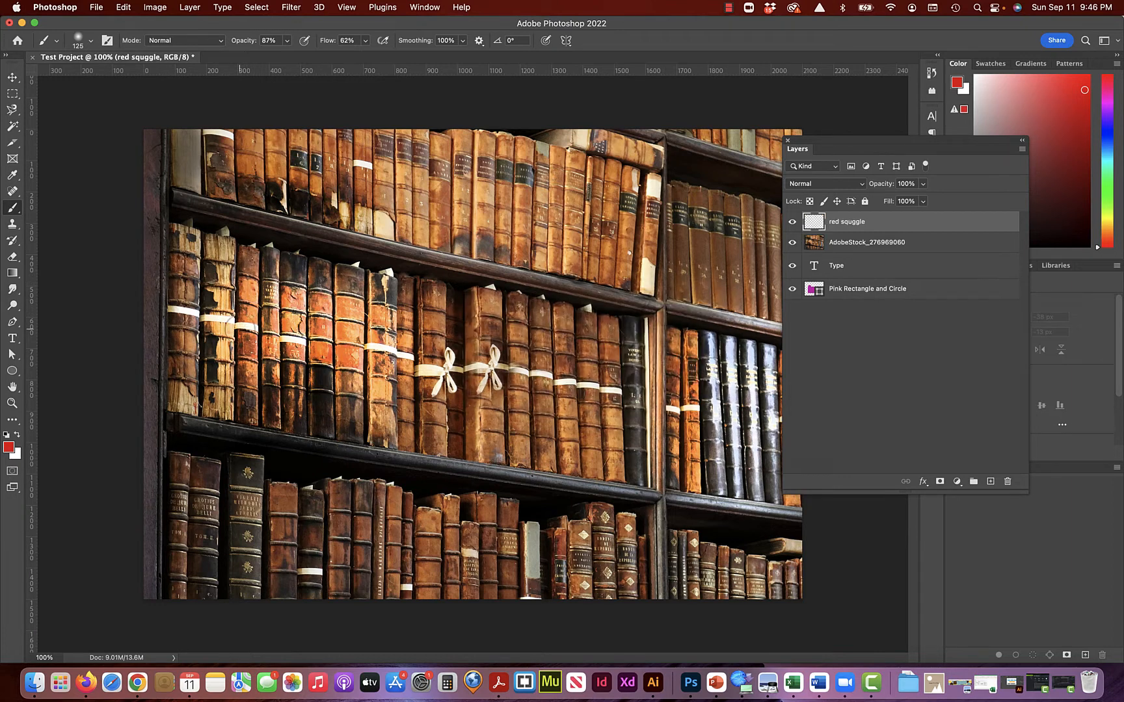
Paint a red squiggle across the middle shelf on the new layer and move it about 439 px right and 697 px down.
mouse_move(237, 322)
left_mouse_down()
mouse_move(263, 294)
mouse_move(400, 218)
mouse_move(396, 354)
mouse_move(579, 299)
mouse_move(595, 377)
left_mouse_up()
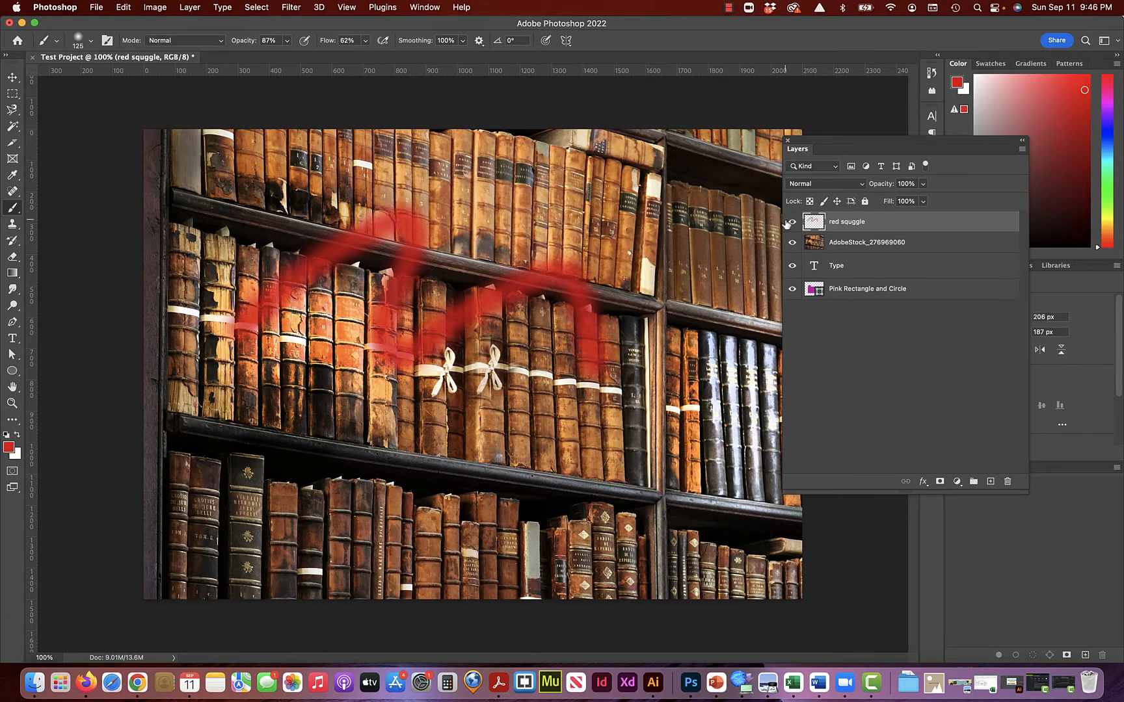
left_click(11, 76)
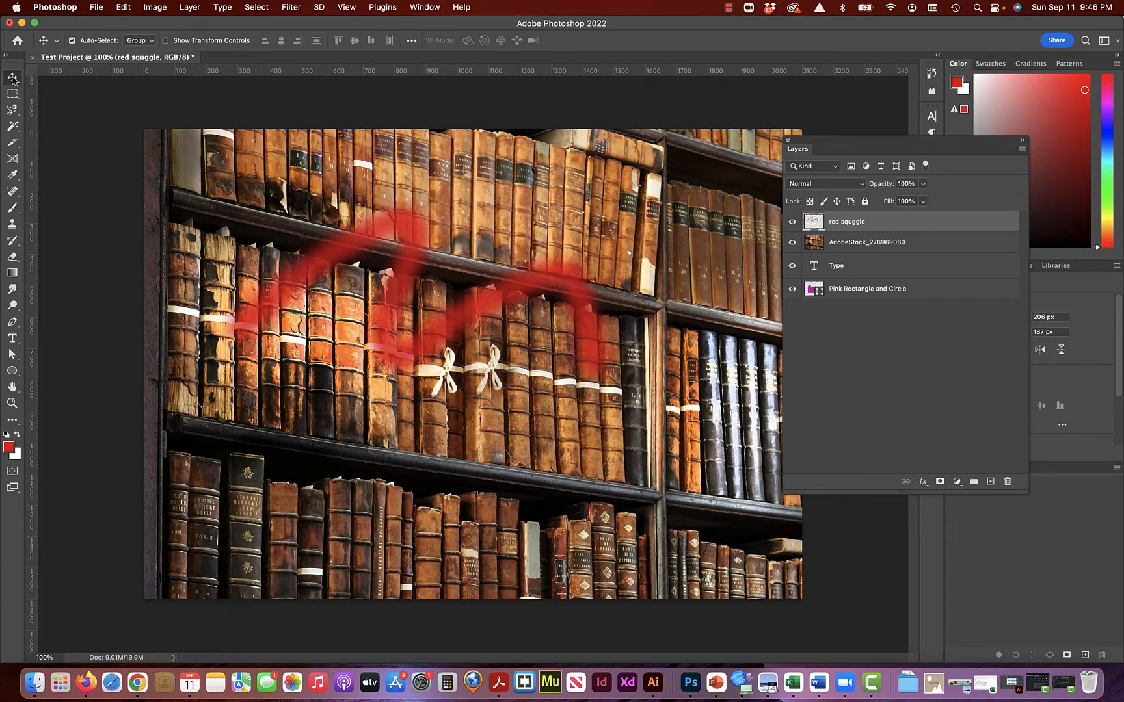
mouse_move(347, 250)
left_mouse_down()
mouse_move(267, 179)
mouse_move(276, 138)
mouse_move(483, 207)
mouse_move(501, 162)
mouse_move(517, 306)
mouse_move(512, 426)
mouse_move(531, 420)
mouse_move(476, 466)
mouse_move(546, 464)
left_mouse_up()
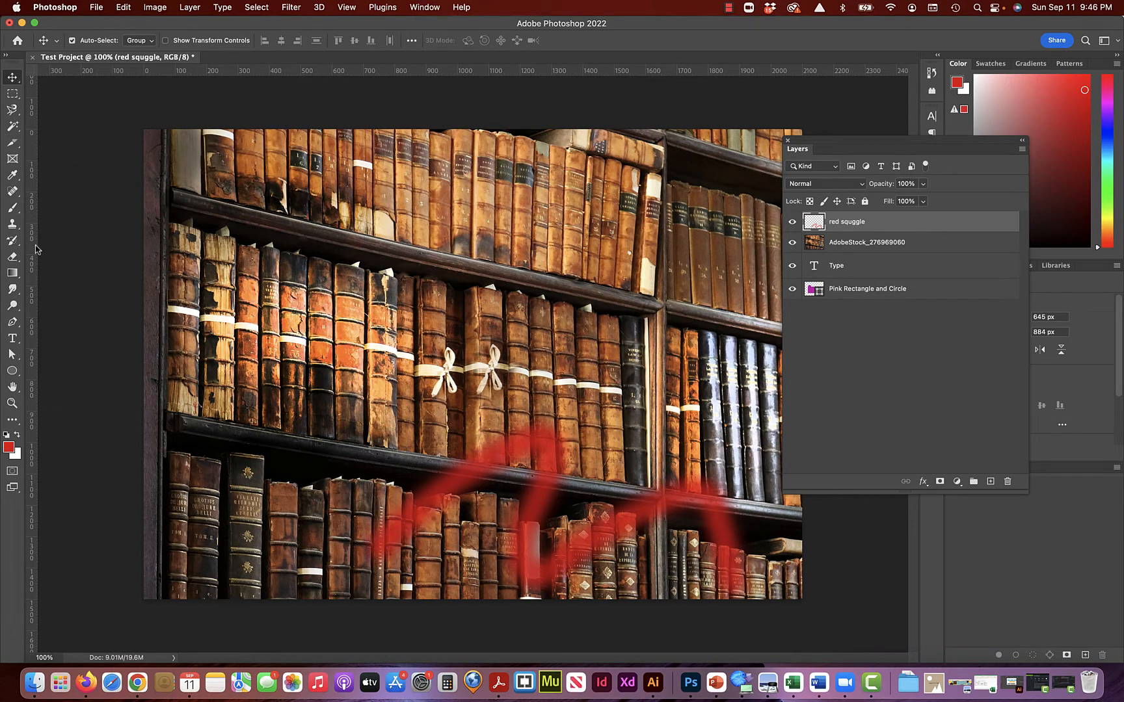
Set up the Brush tool with 100% opacity, 100% flow and the Hard Round tip from the General Brushes.
left_click(11, 208)
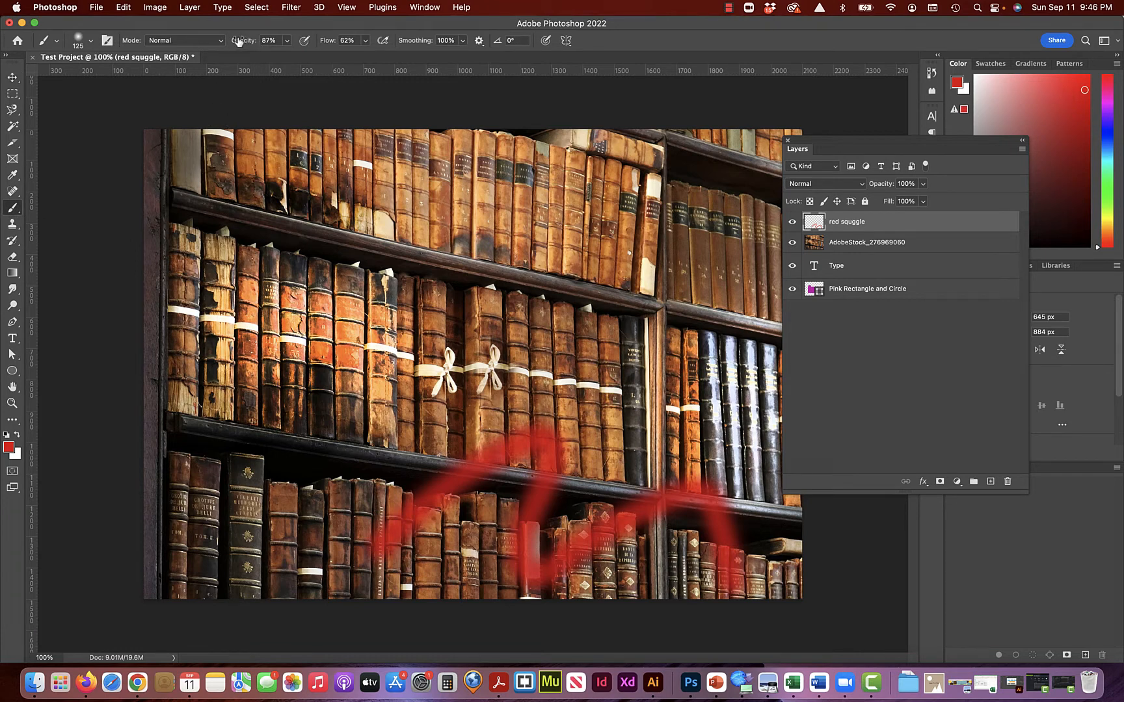
left_click_drag(242, 47, 410, 44)
left_click(93, 42)
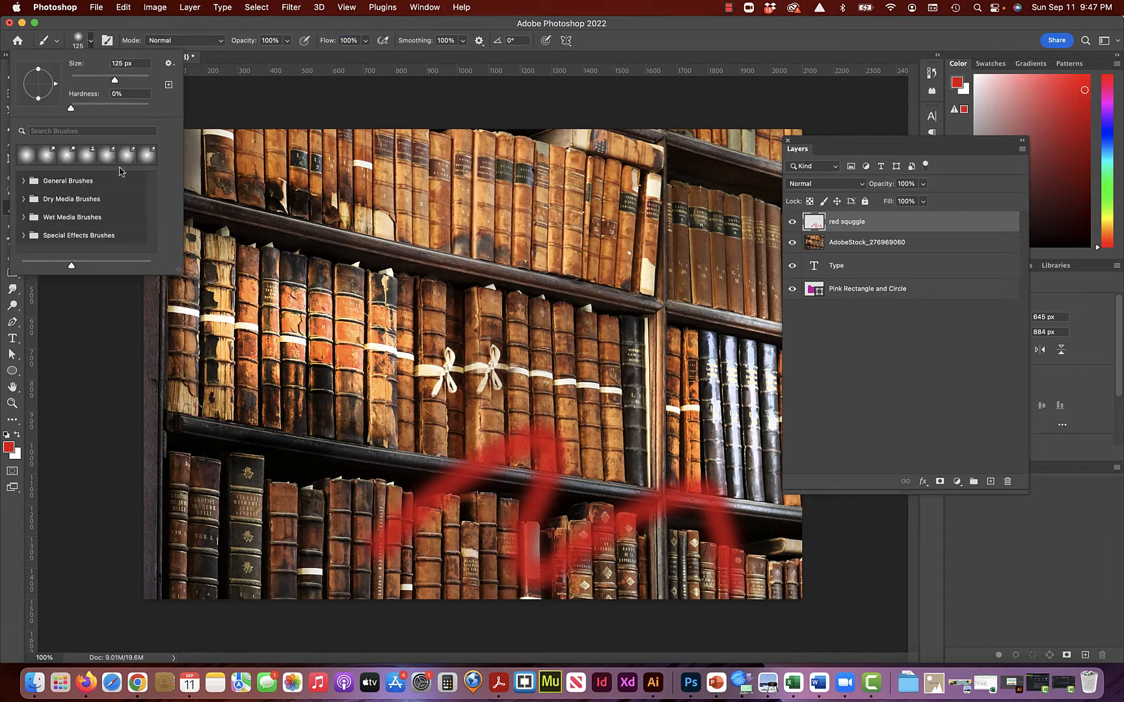
left_click(20, 199)
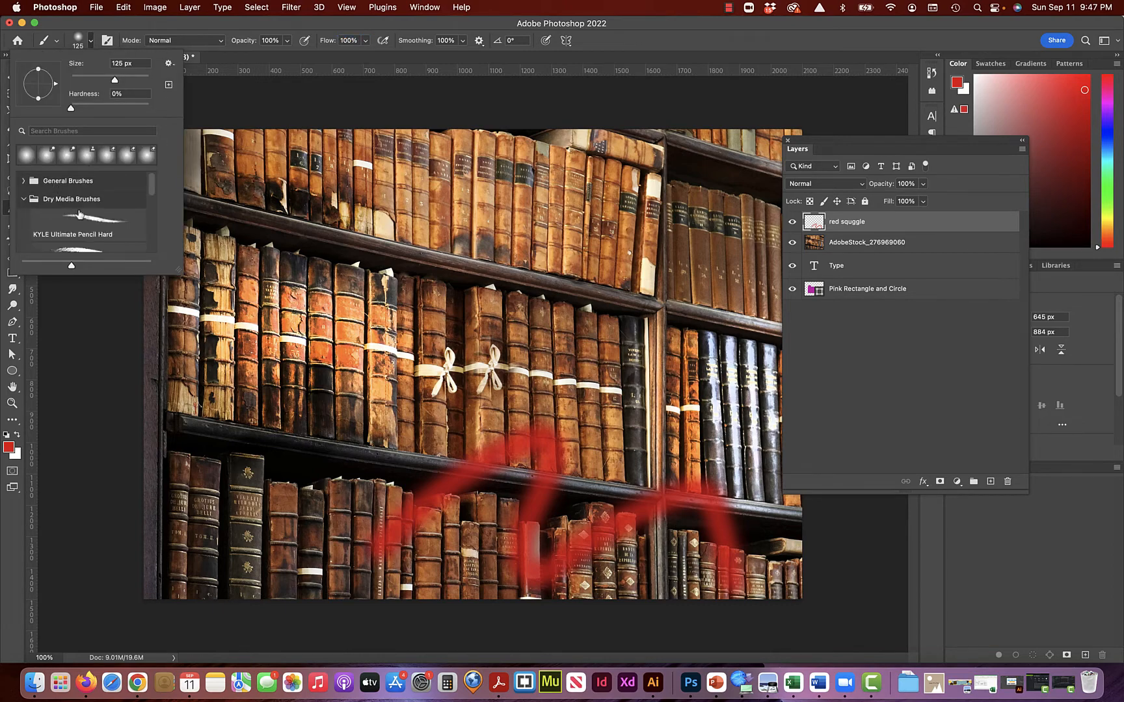
left_click(22, 199)
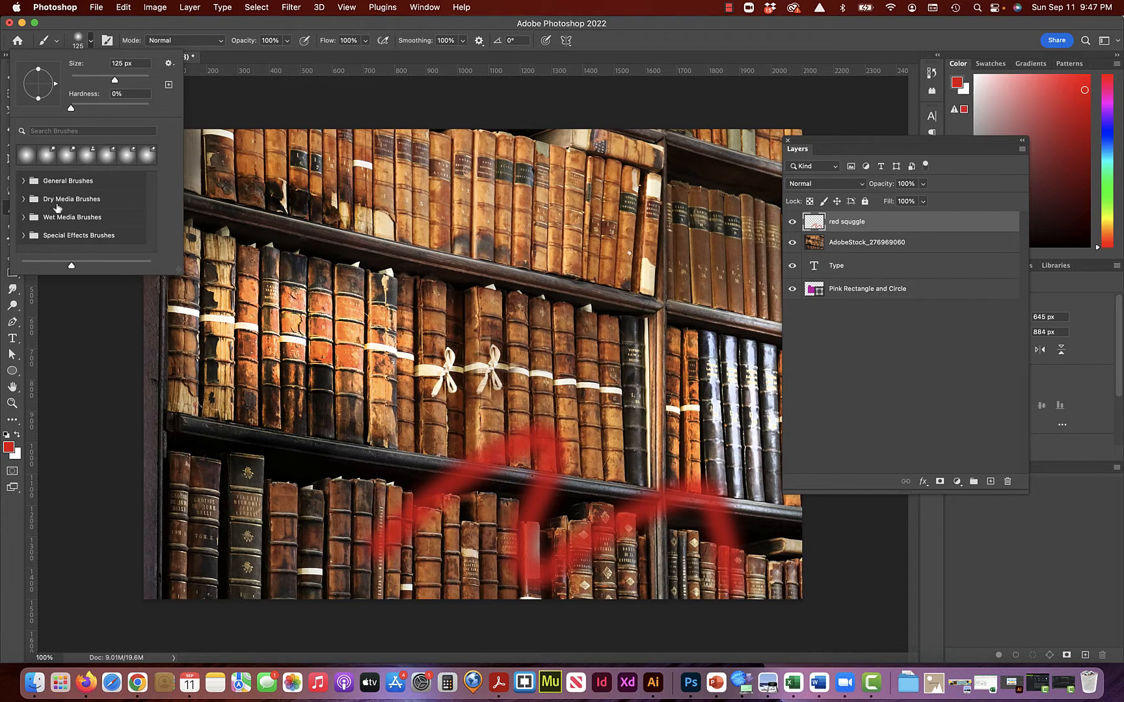
left_click(24, 181)
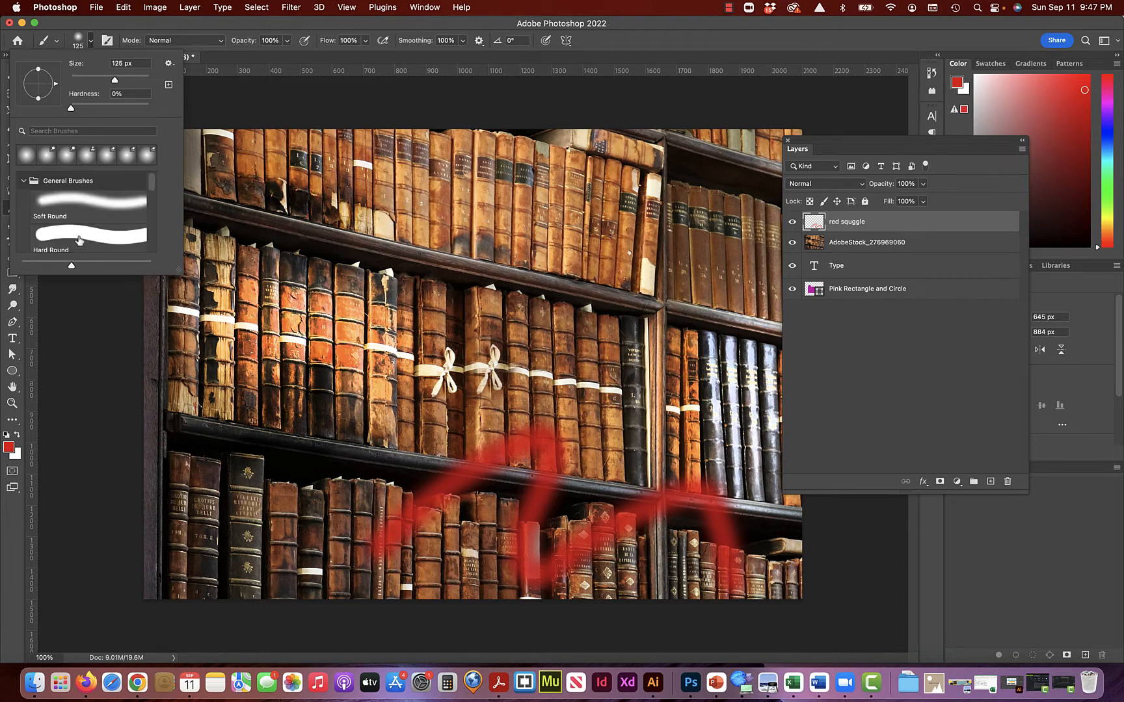
left_click(79, 241)
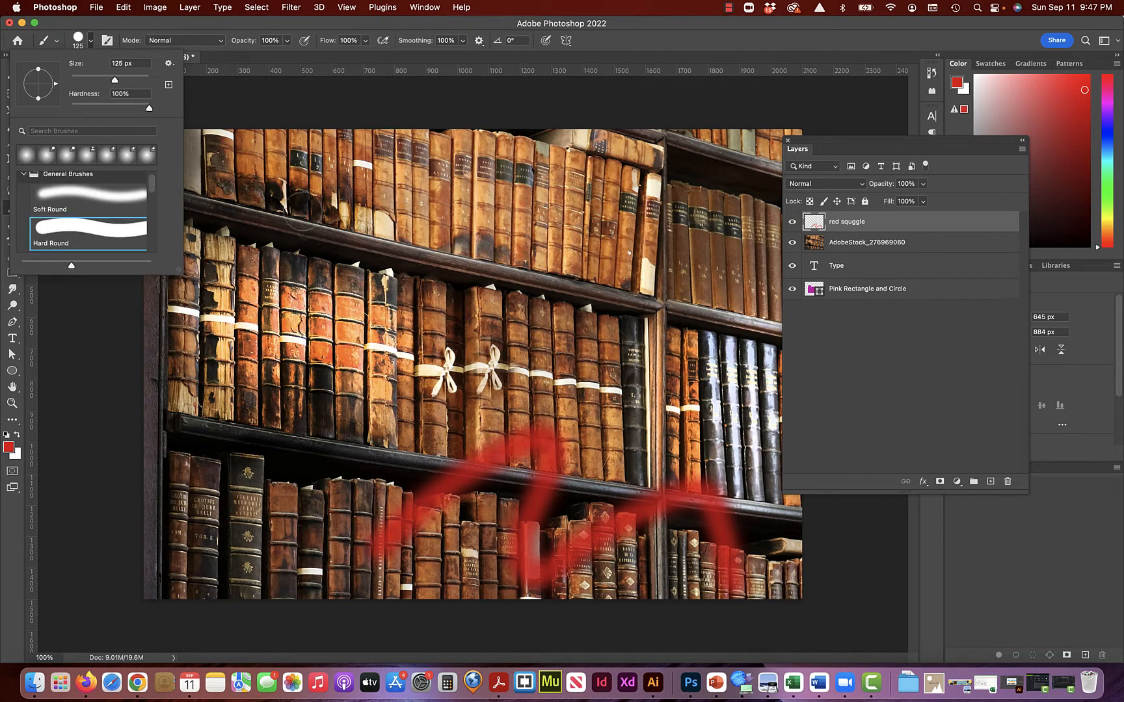
Paint two red squiggles over the top and middle shelves on the red squggle layer and move it about 124 px right and 118 px up.
left_click(268, 203)
left_click(272, 199)
mouse_move(306, 195)
left_mouse_down()
mouse_move(409, 179)
mouse_move(374, 280)
mouse_move(572, 195)
mouse_move(527, 276)
mouse_move(484, 307)
left_mouse_up()
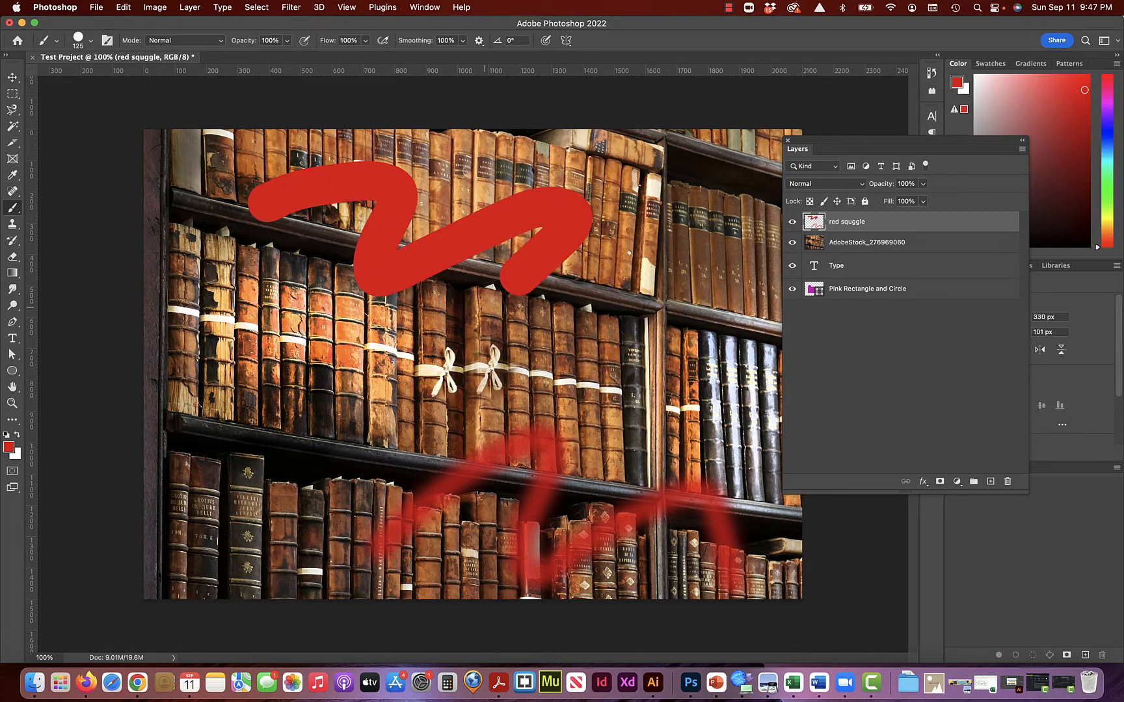
mouse_move(239, 309)
left_mouse_down()
mouse_move(289, 296)
mouse_move(312, 313)
mouse_move(312, 368)
mouse_move(372, 389)
mouse_move(413, 352)
mouse_move(467, 332)
left_mouse_up()
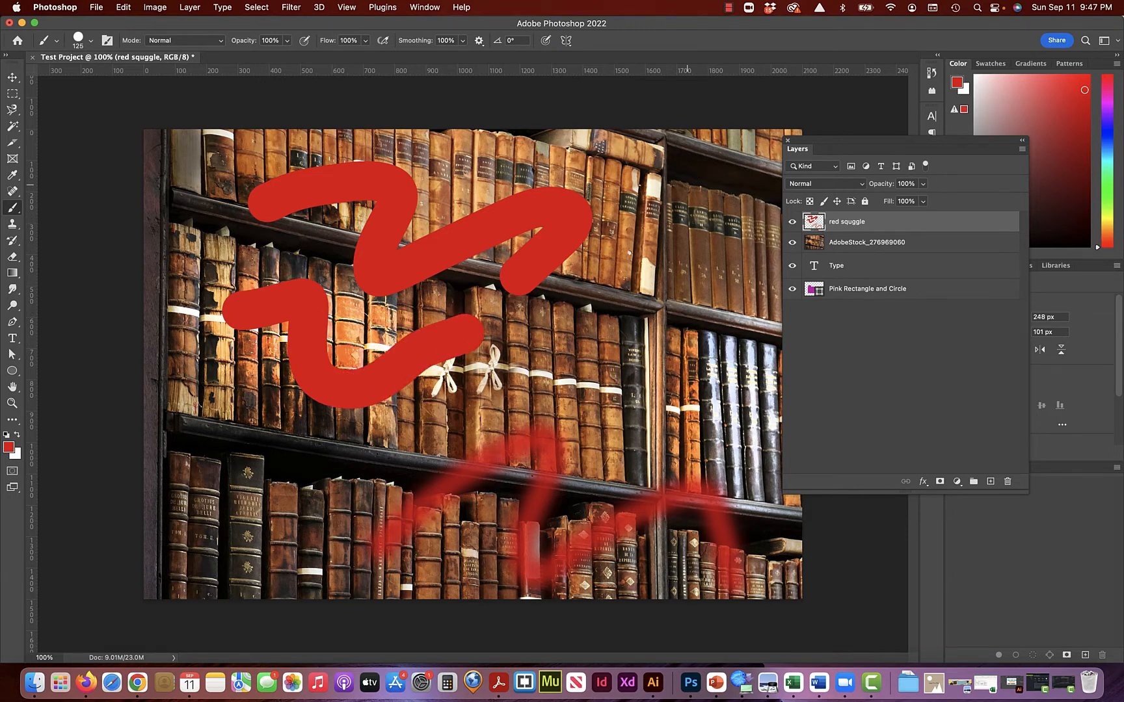
left_click(13, 78)
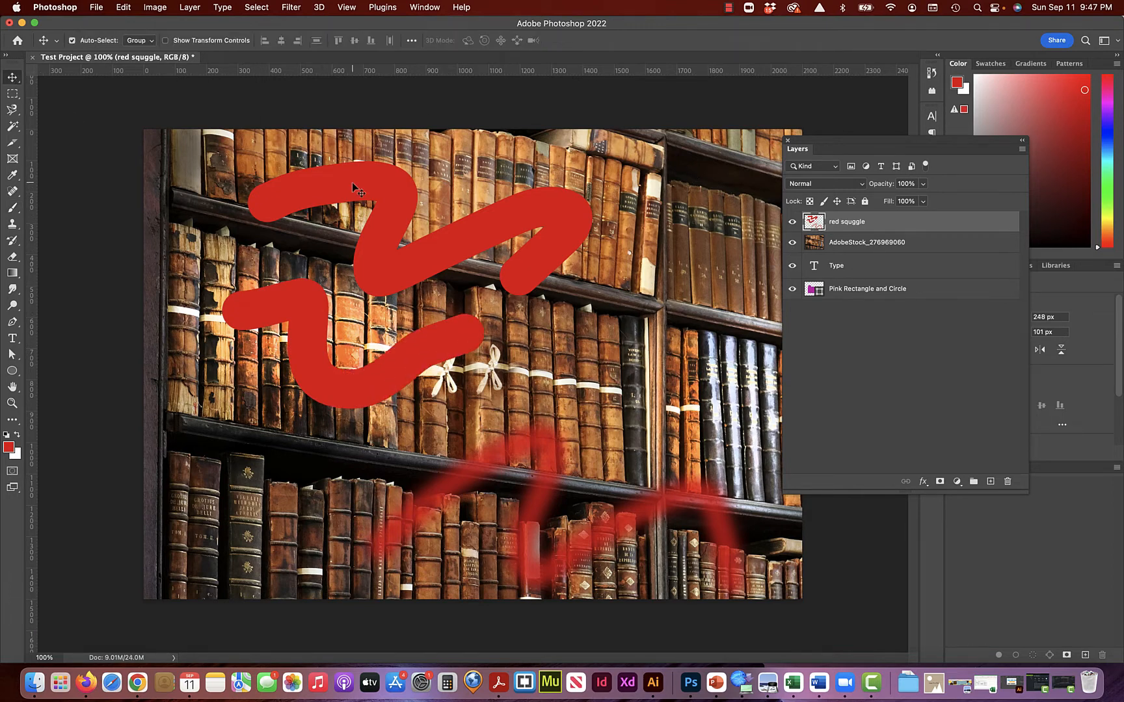
mouse_move(352, 181)
left_mouse_down()
mouse_move(297, 133)
mouse_move(242, 176)
mouse_move(242, 133)
mouse_move(243, 148)
mouse_move(444, 177)
mouse_move(462, 154)
mouse_move(263, 221)
mouse_move(258, 179)
mouse_move(352, 214)
mouse_move(389, 145)
left_mouse_up()
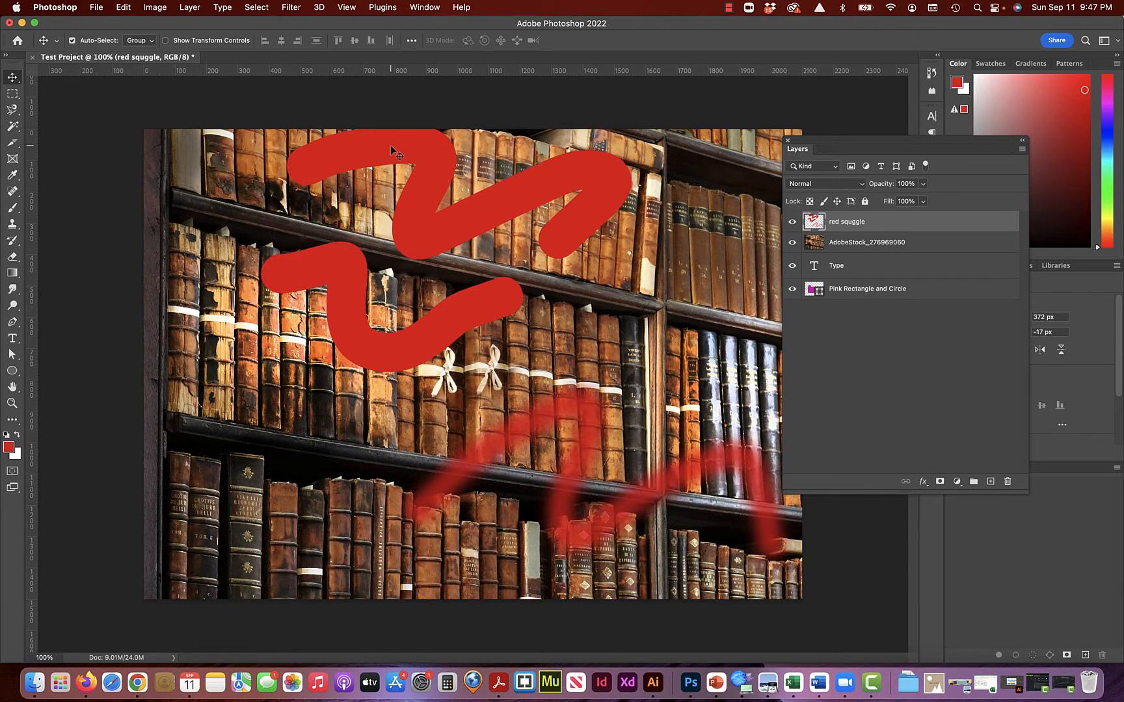
Hide the red squggle layer and select the AdobeStock_276969060 photo layer.
left_click(13, 325)
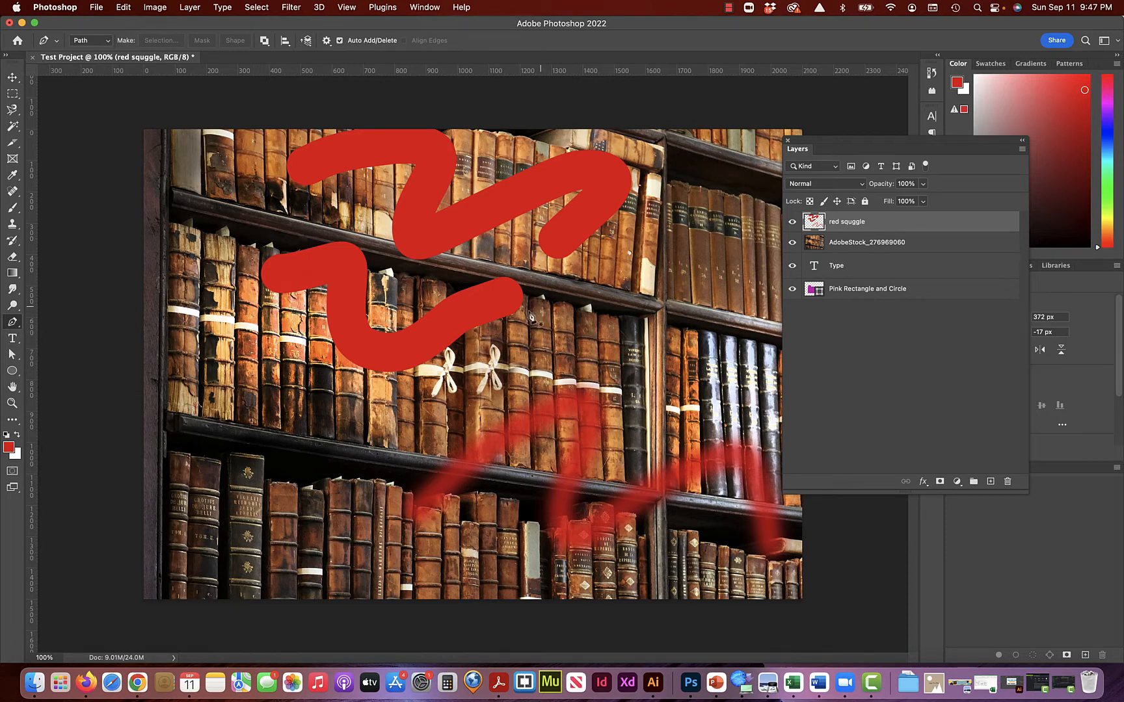
left_click(792, 221)
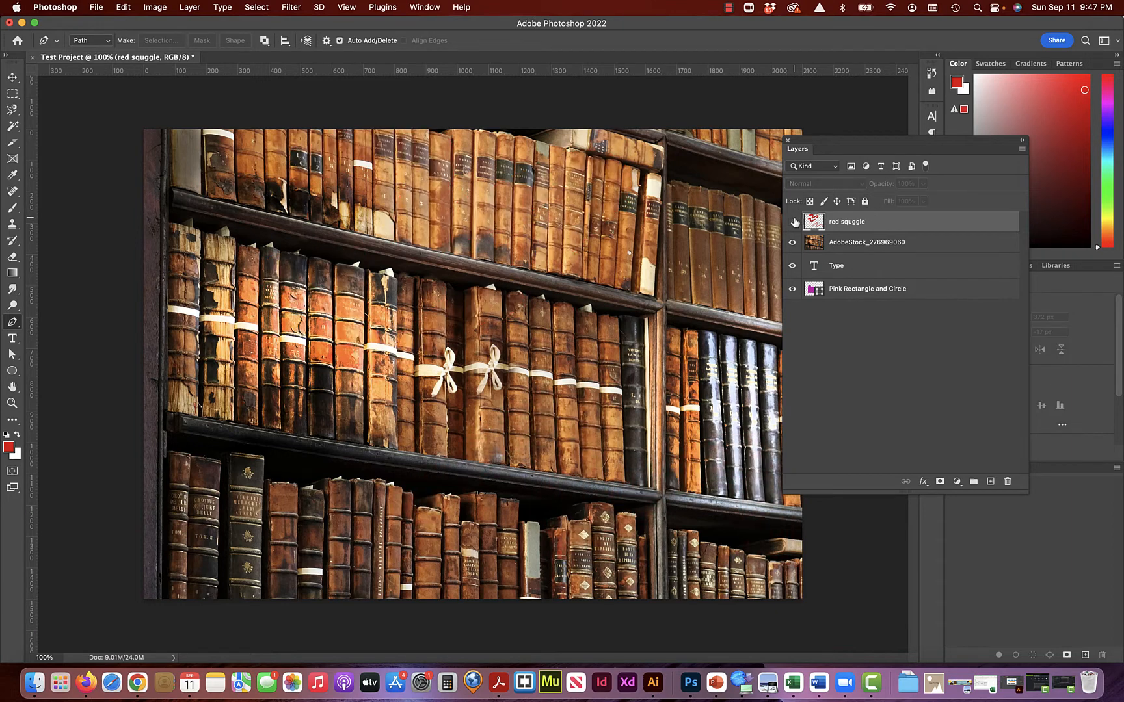
left_click(855, 246)
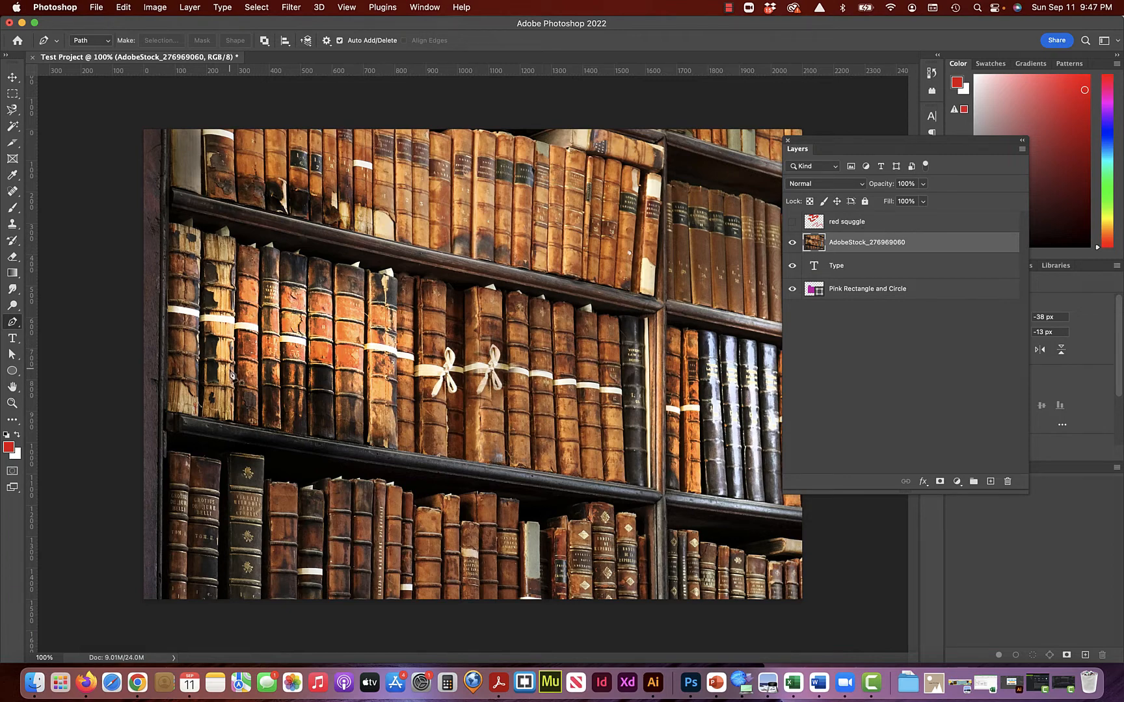
Zoom to 300% on the cloned ribbon bow and set the Rasterize Layer history state as the History Brush source.
left_click(12, 403)
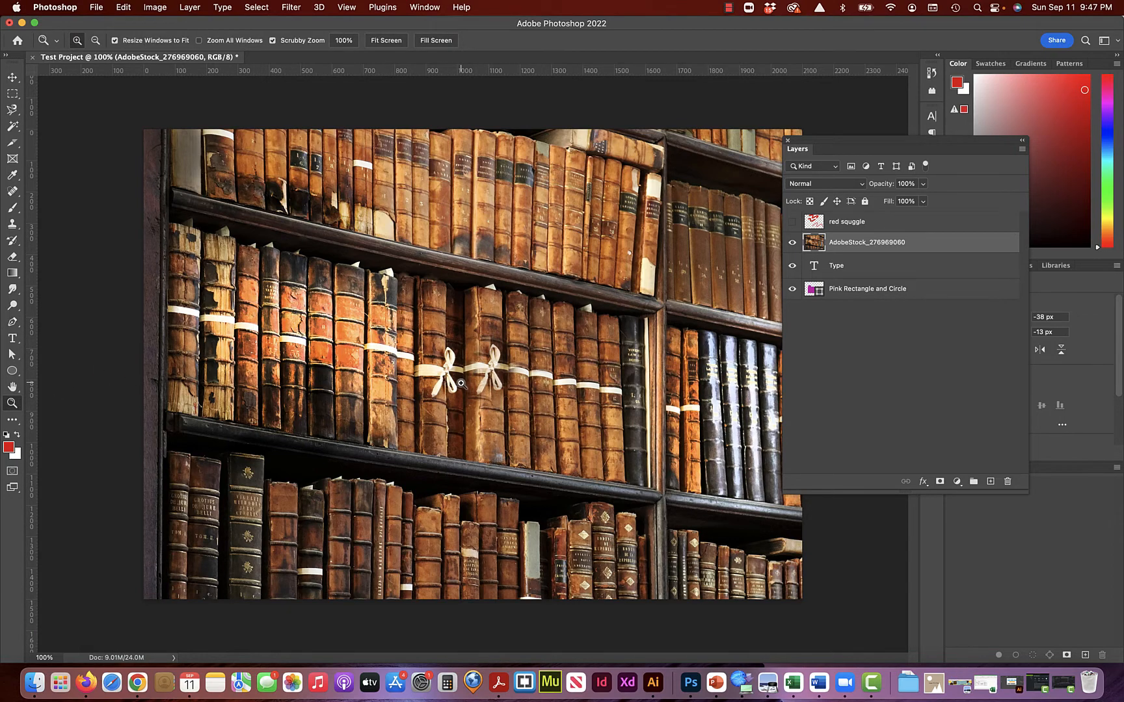
left_click(493, 369)
left_click(493, 370)
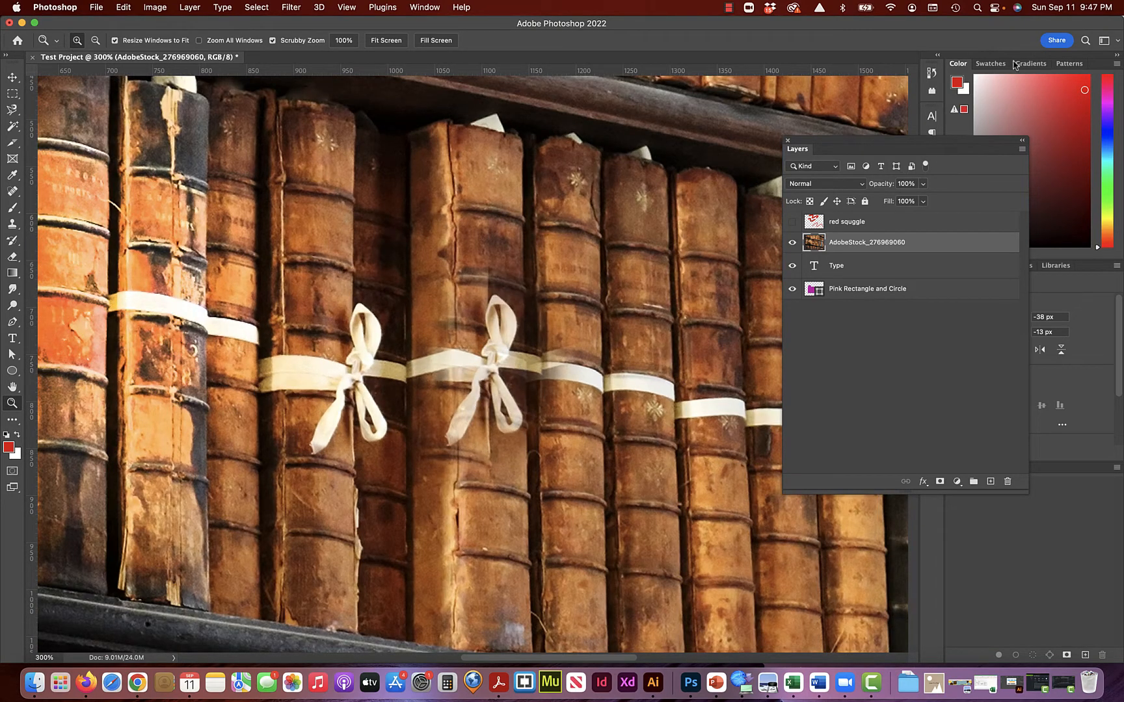
left_click(932, 74)
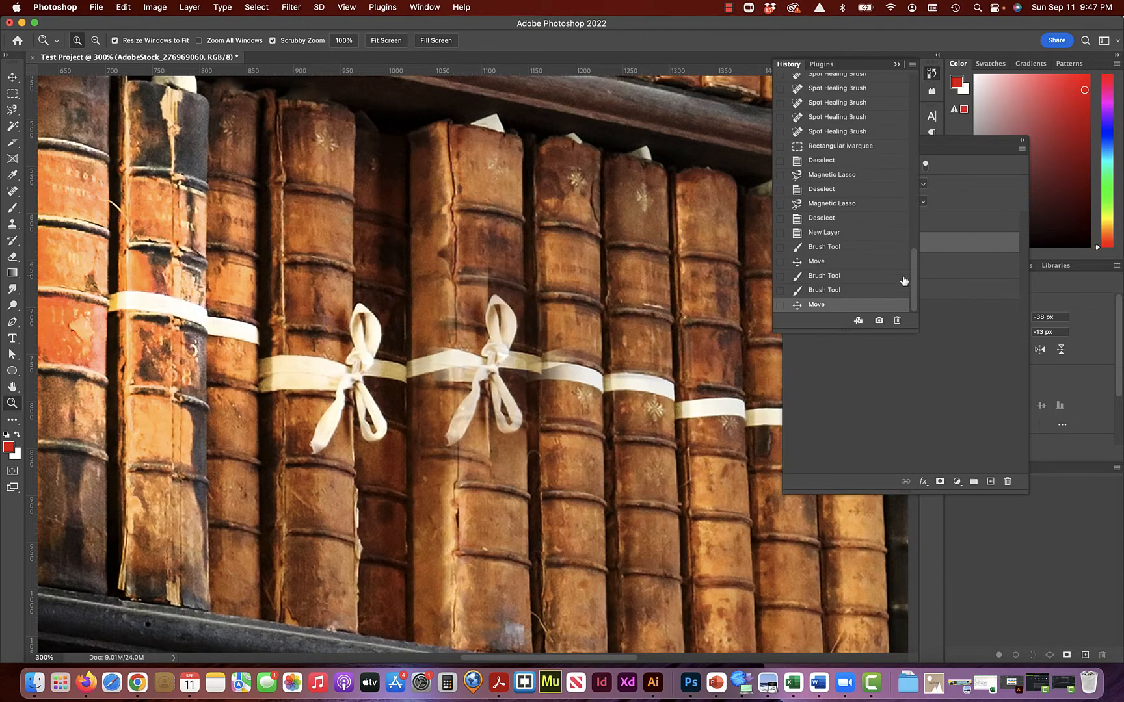
left_click_drag(911, 280, 908, 105)
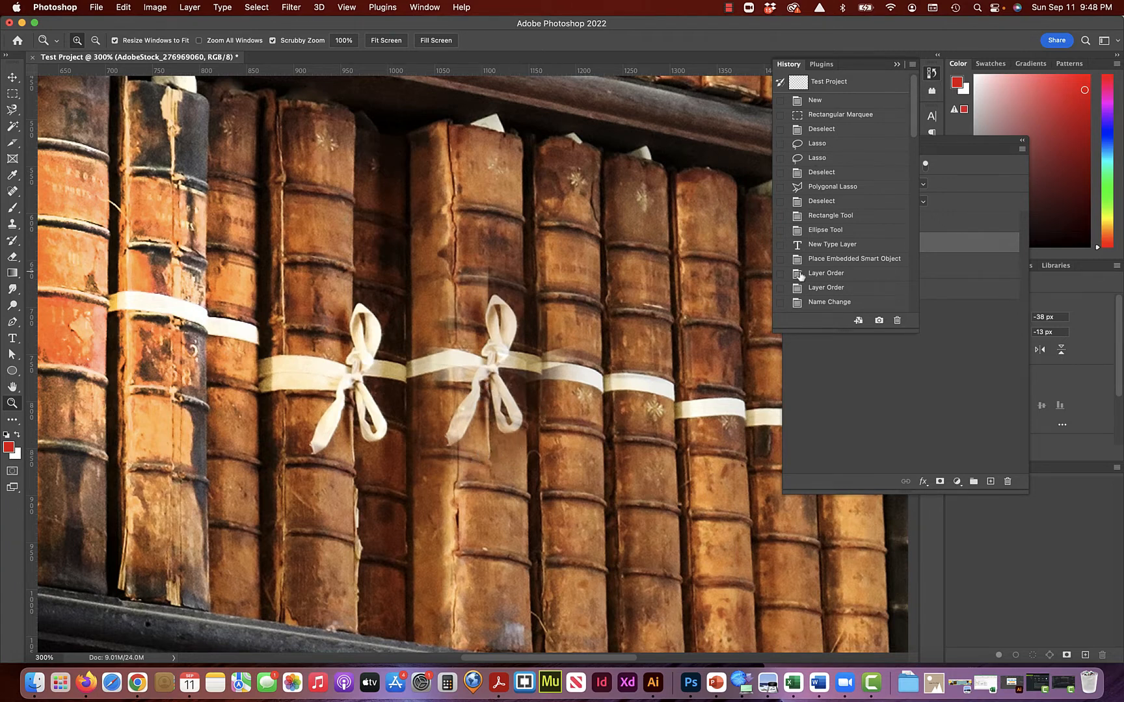
scroll(800, 275, "down", 5)
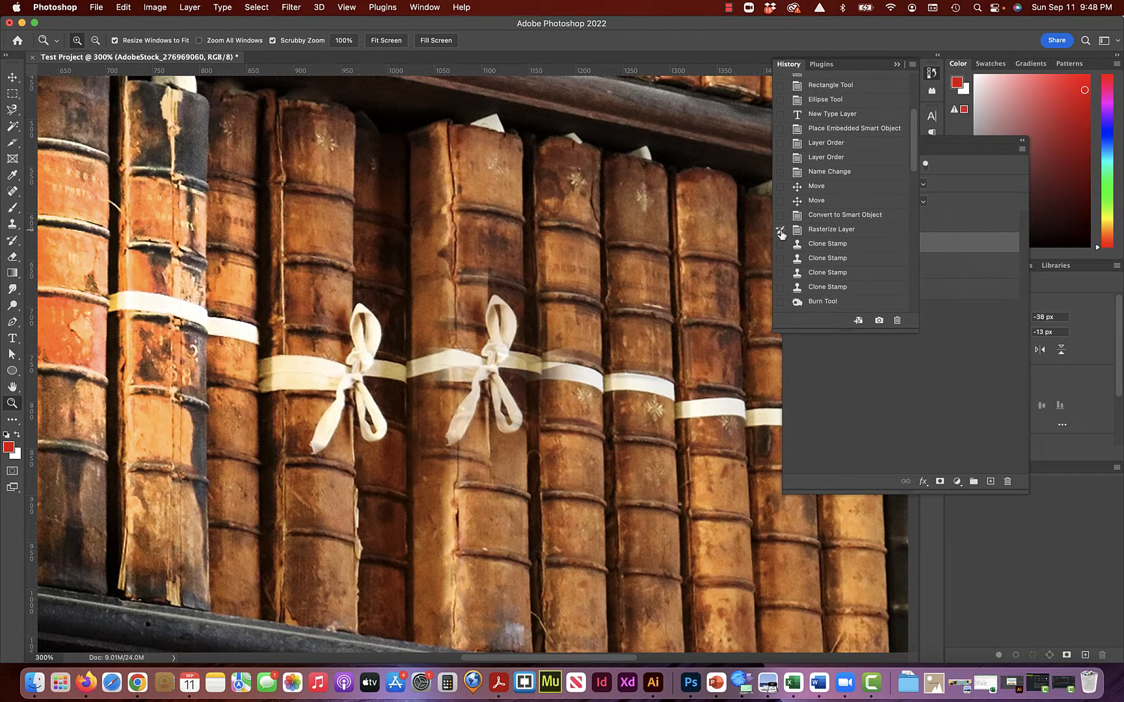
left_click(780, 232)
Roll the document back to the Rasterize Layer history state and restore it to the latest Move state.
left_click(829, 231)
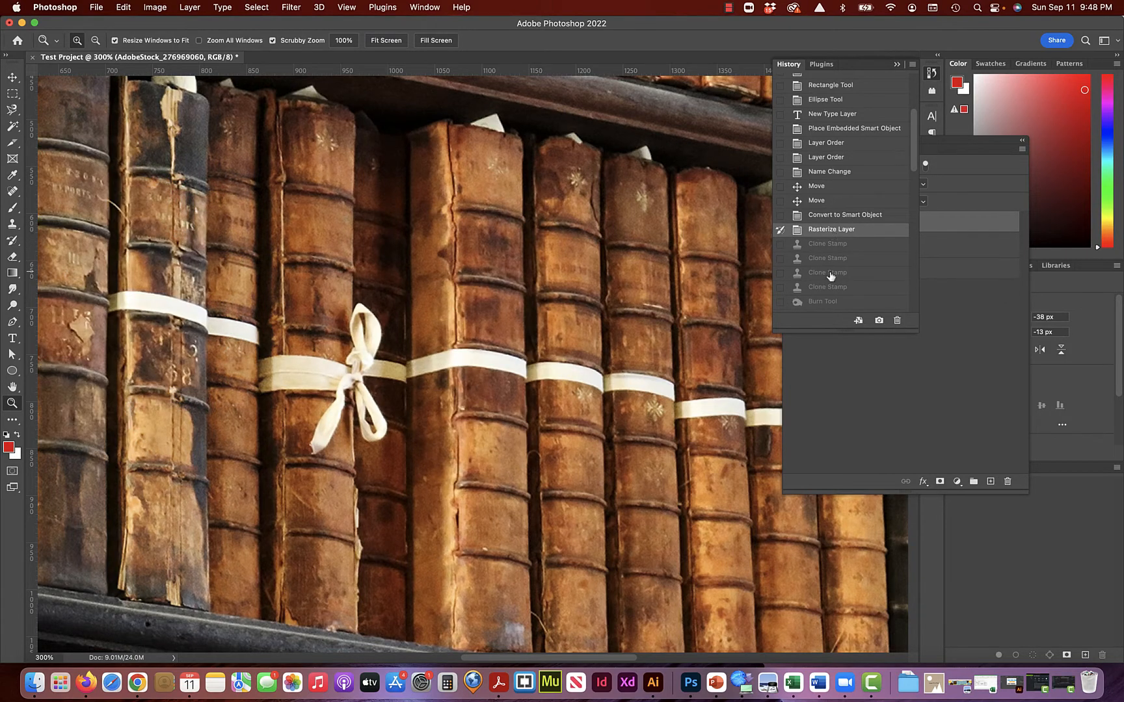
left_click_drag(915, 165, 919, 313)
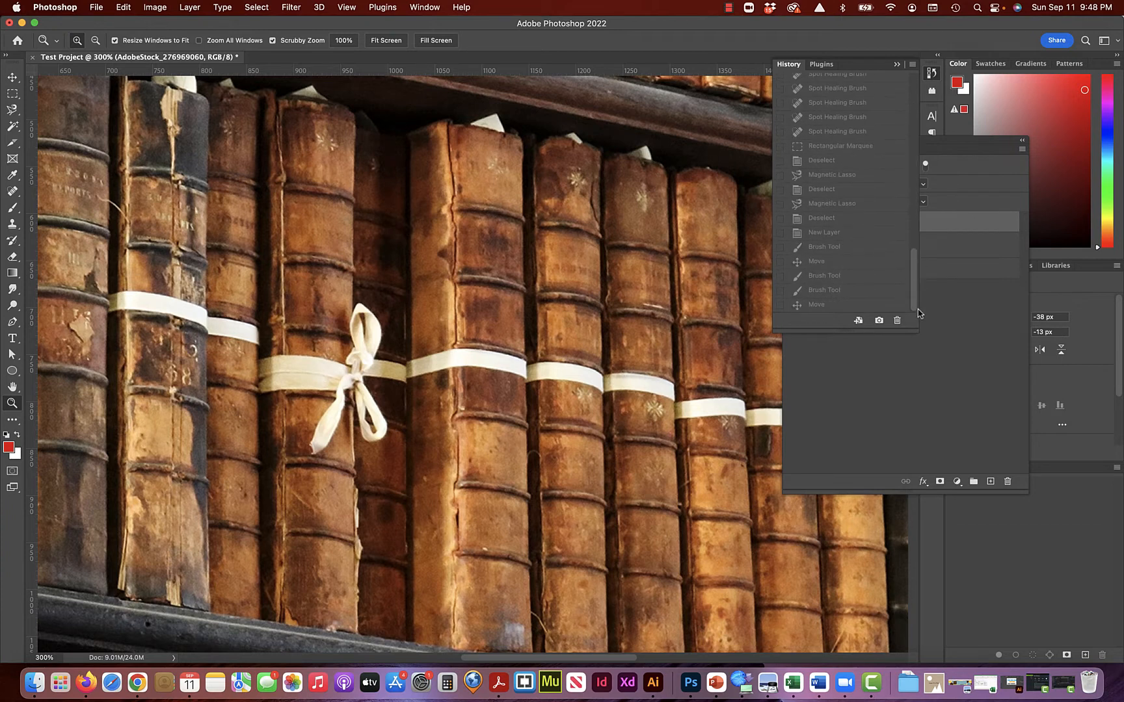
left_click(850, 305)
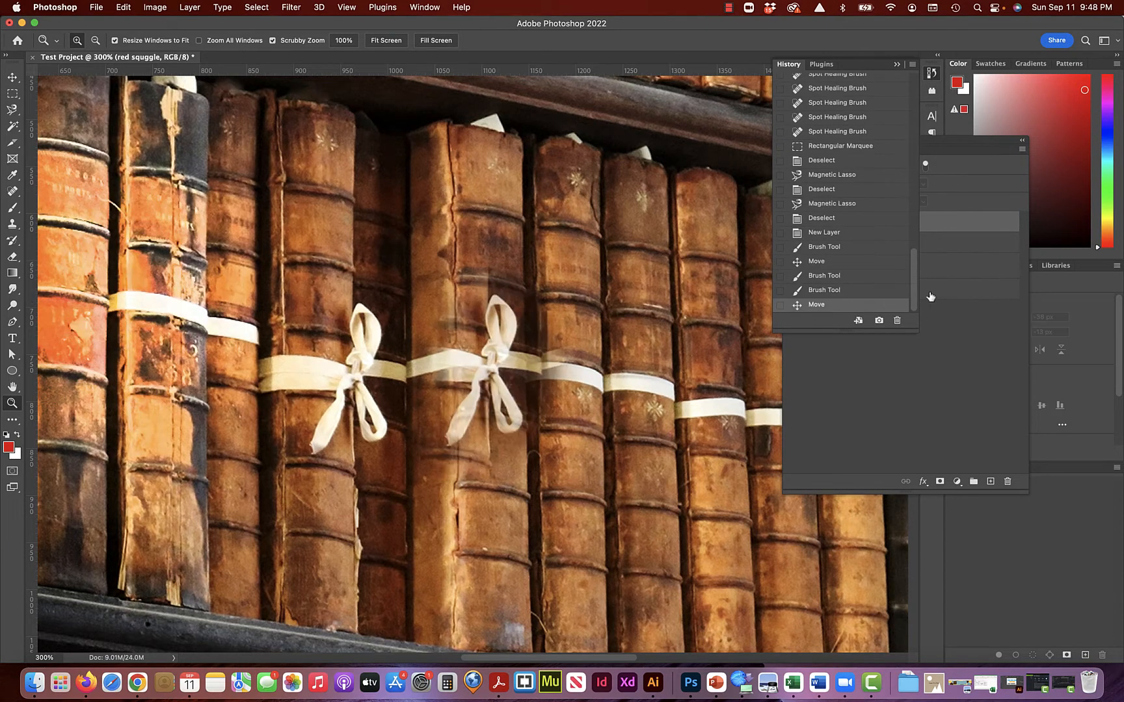
Switch to the History Brush, select the AdobeStock_276969060 photo layer, and set the Rasterize Layer state as the brush source.
left_click_drag(913, 284, 896, 156)
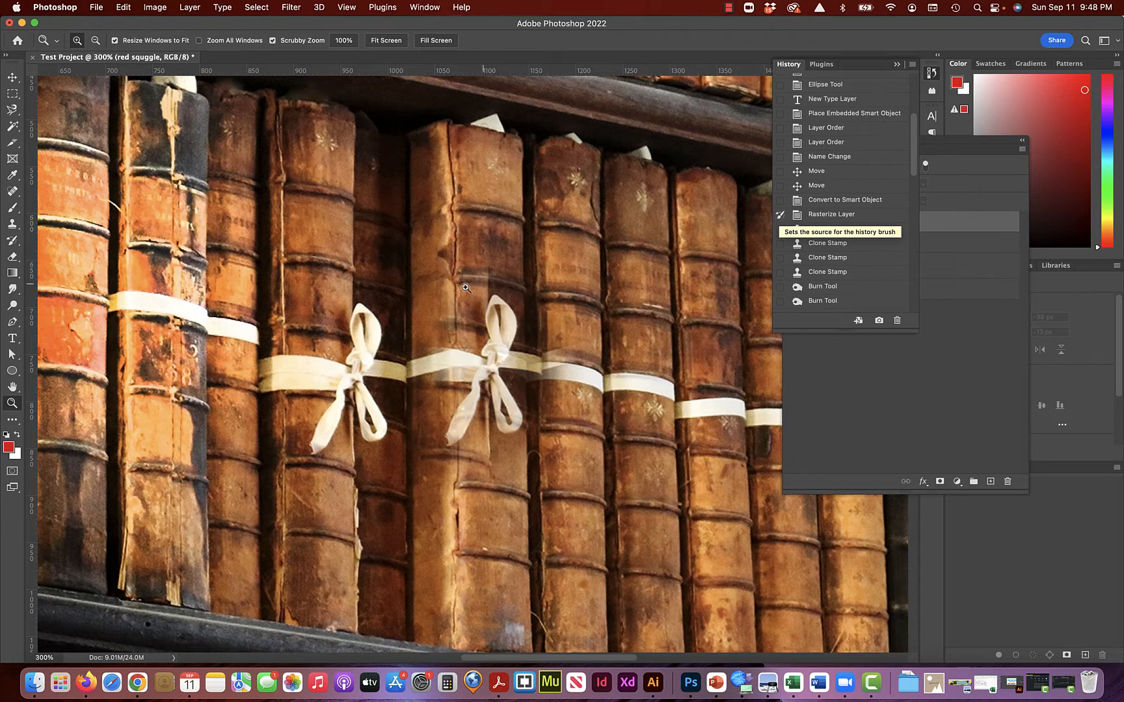
left_click(16, 244)
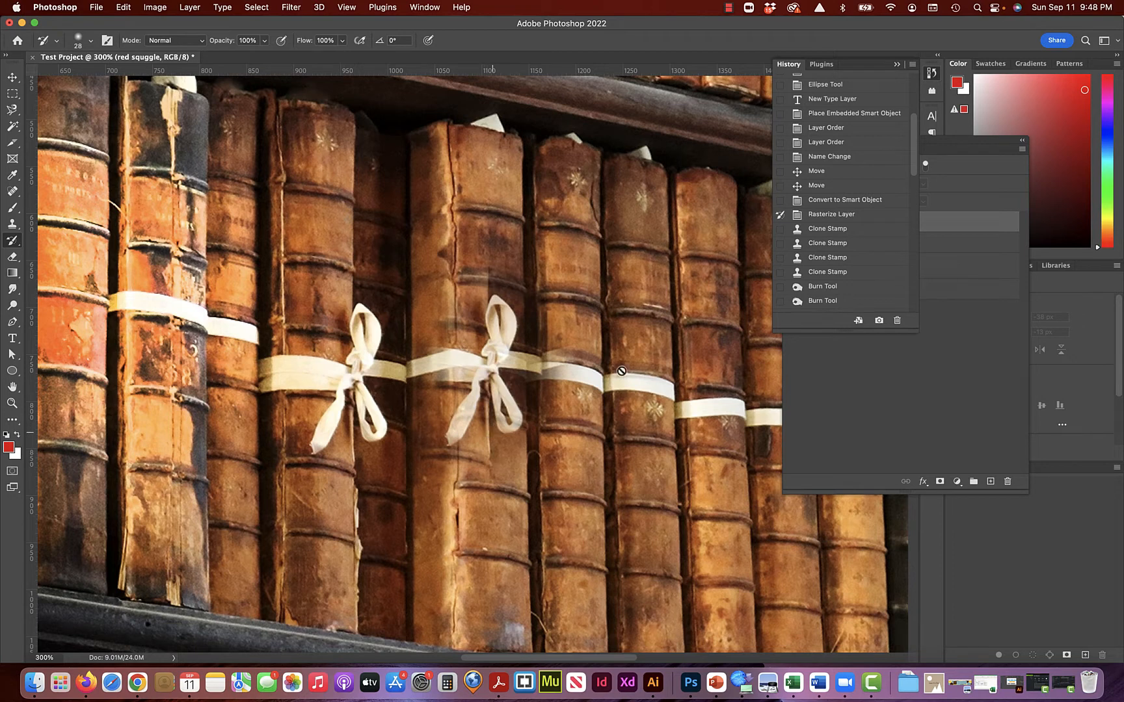
left_click(780, 229)
left_click(963, 359)
left_click(904, 244)
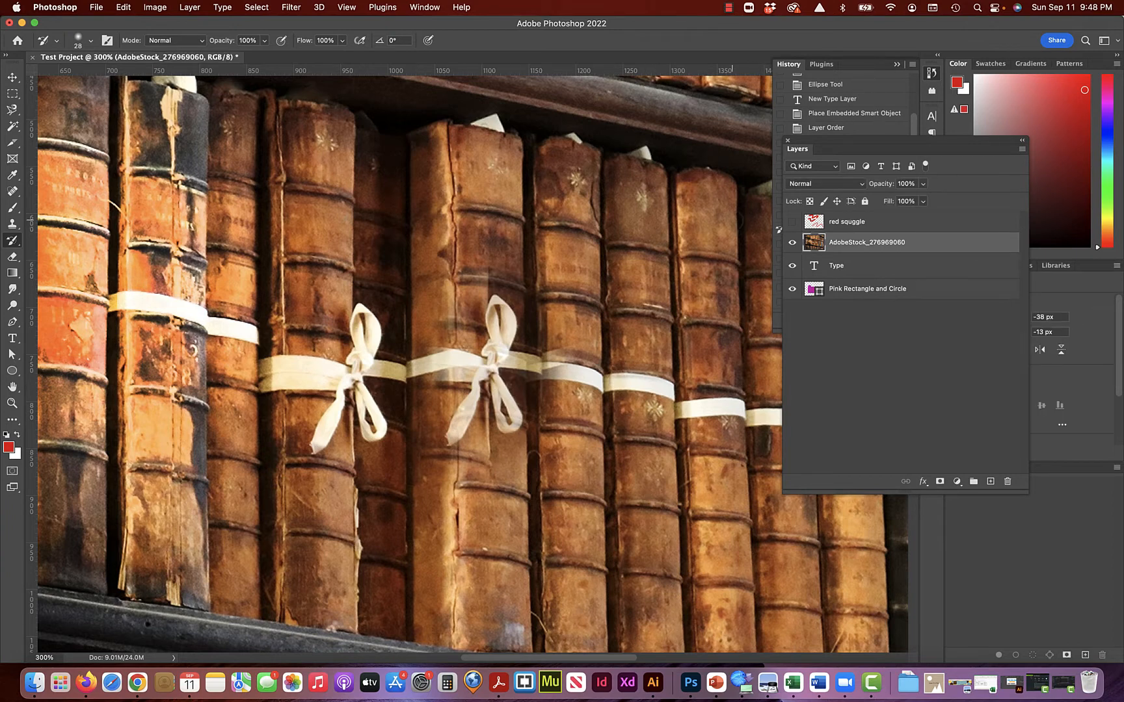
left_click(879, 74)
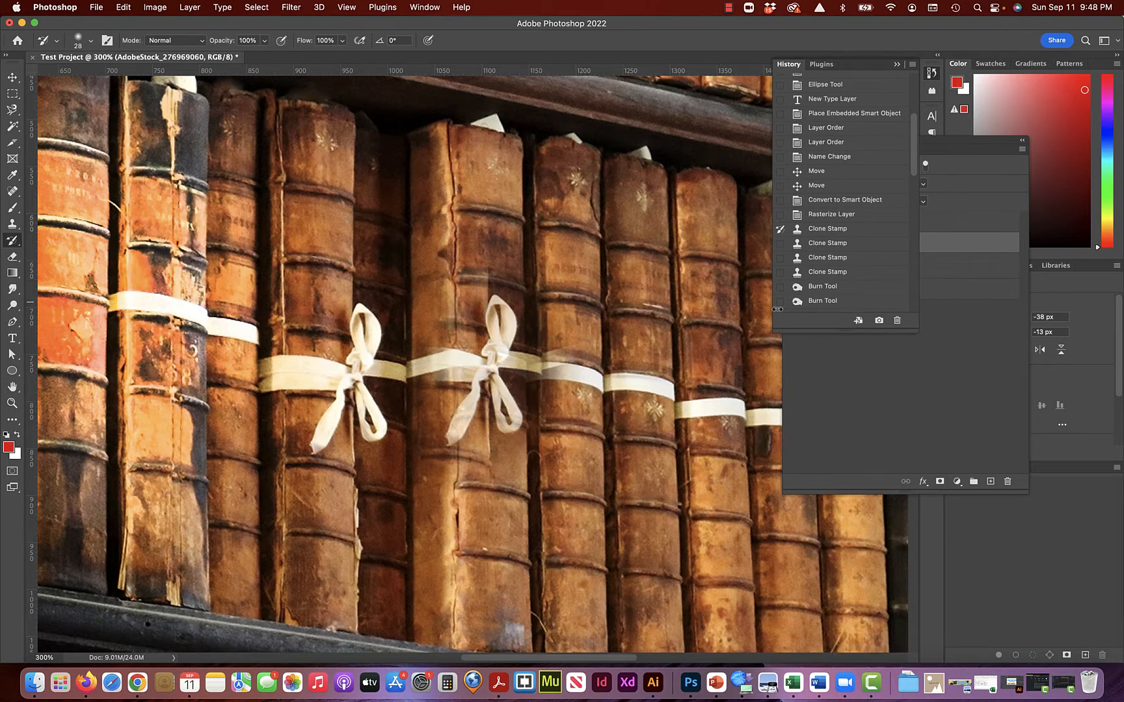
left_click(779, 214)
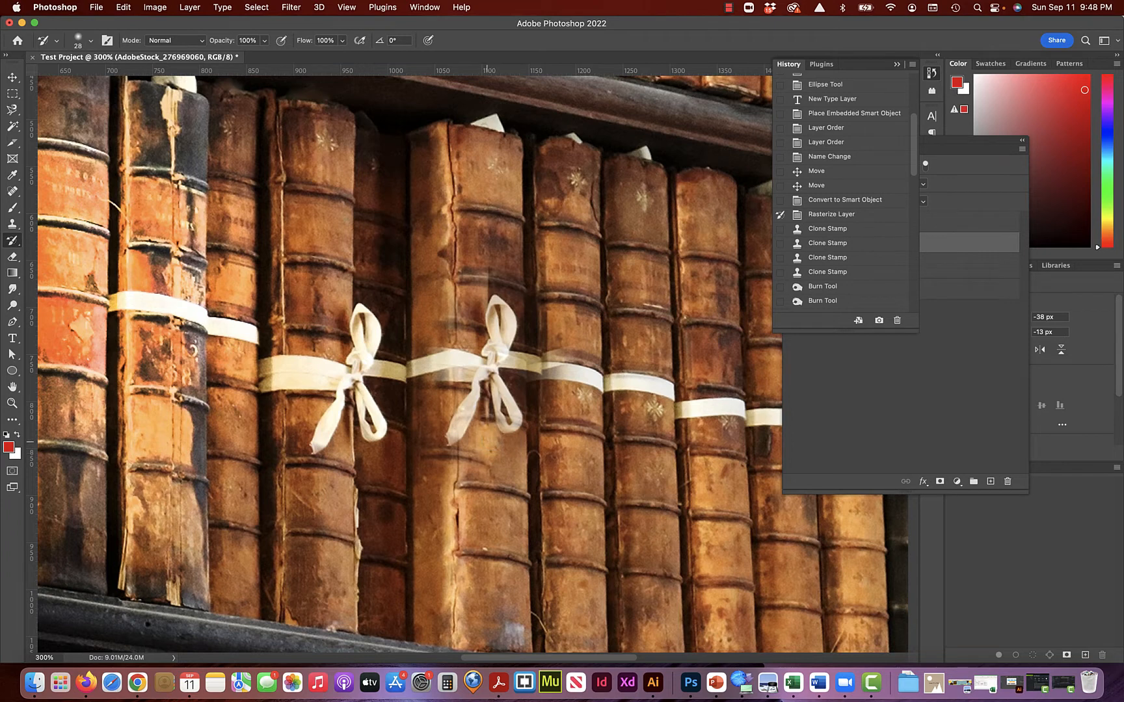
Paint away the lower part of the cloned ribbon bow with the History Brush and close the history list.
mouse_move(485, 429)
left_mouse_down()
mouse_move(514, 390)
mouse_move(507, 449)
mouse_move(450, 471)
mouse_move(489, 398)
mouse_move(471, 404)
left_mouse_up()
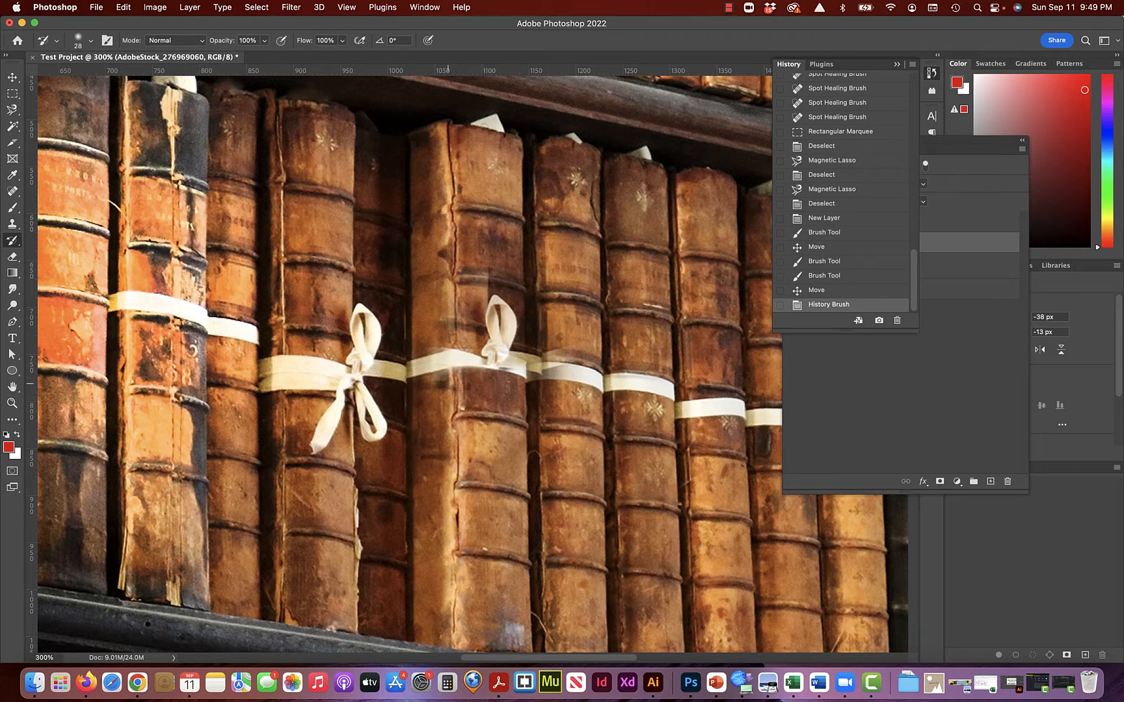
left_click_drag(488, 370, 443, 383)
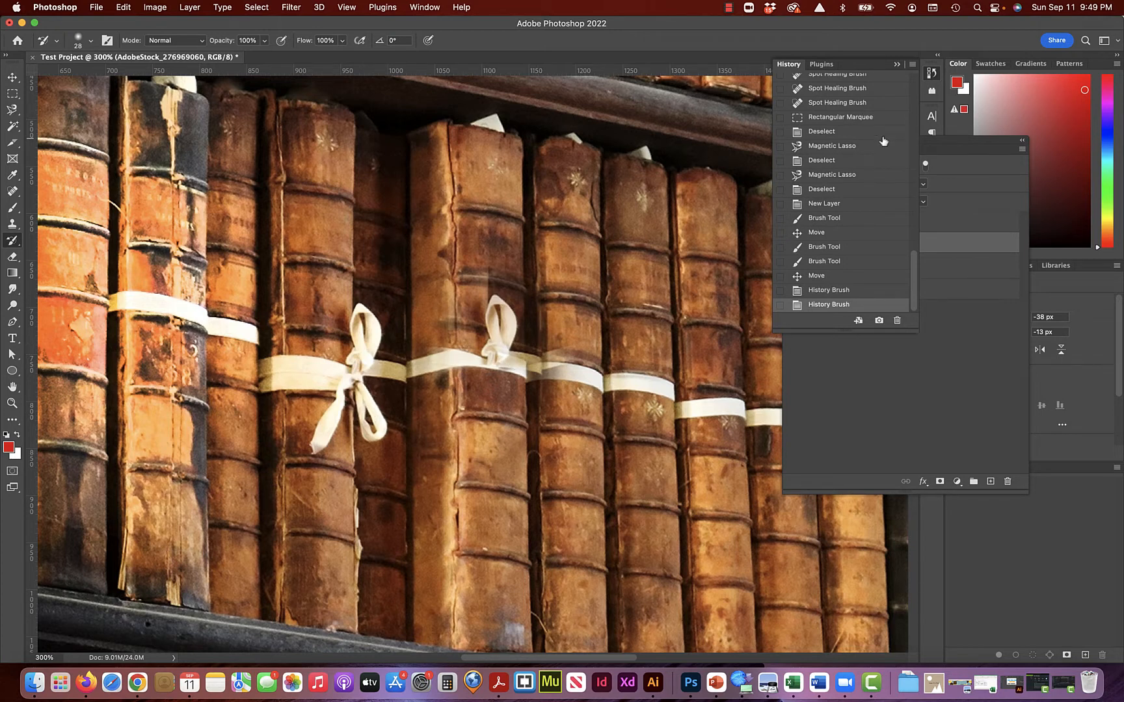
left_click(898, 63)
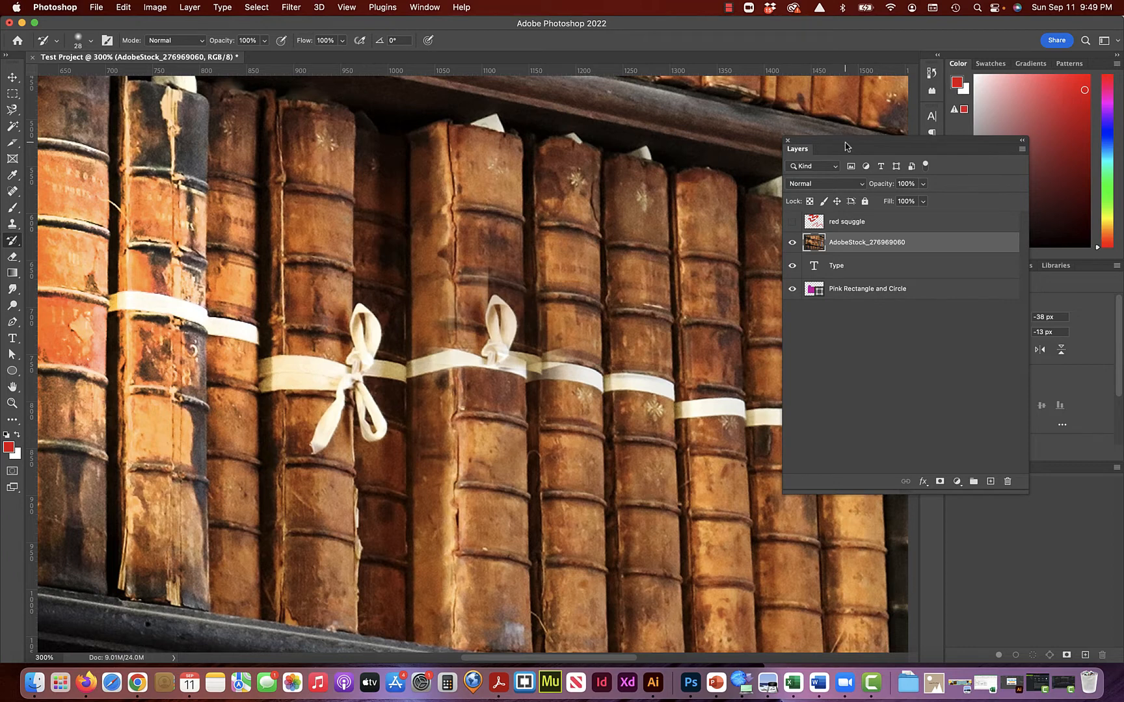
Move the floating layer list away from the property settings and zoom the photo out to 200%.
left_click_drag(846, 146, 735, 112)
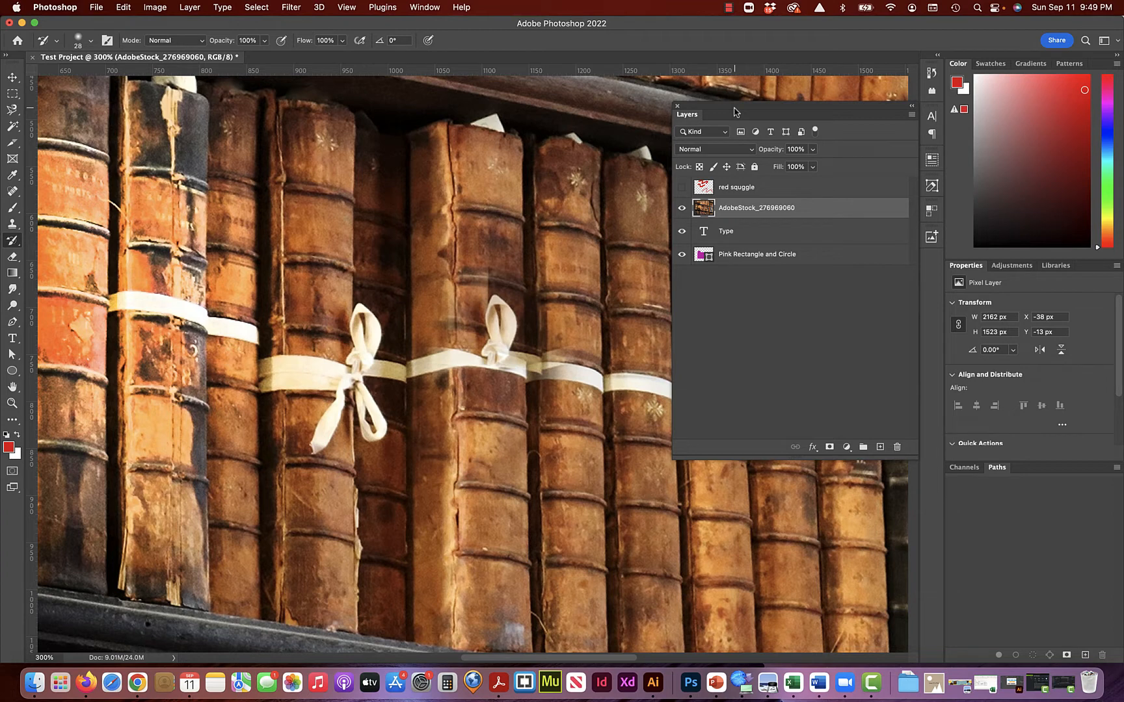
left_click_drag(735, 112, 728, 89)
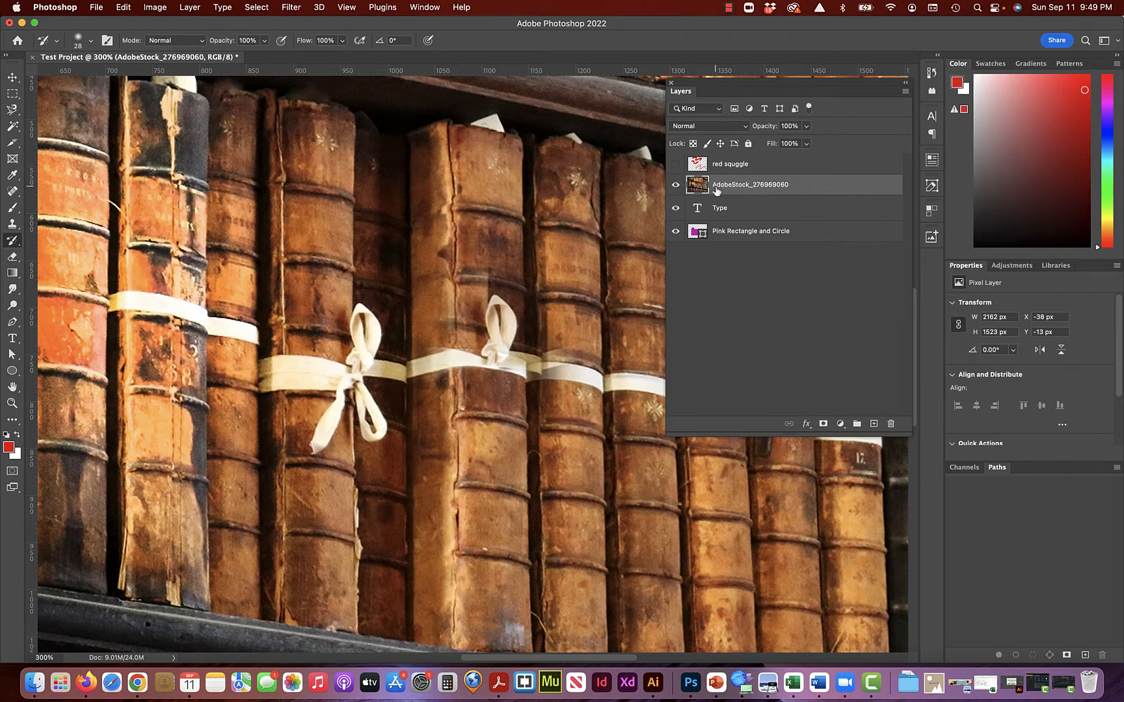
key("super+minus")
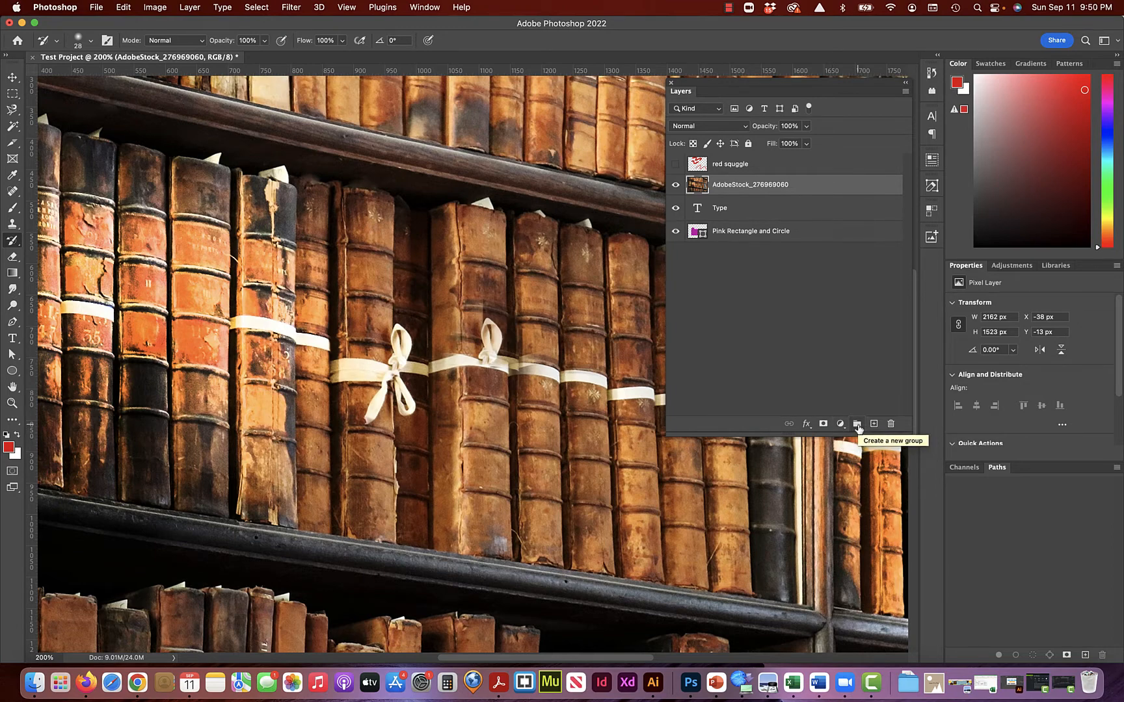
Examine the available layer effects and the fill and adjustment layer types, from Solid Color to Selective Color.
left_click(806, 425)
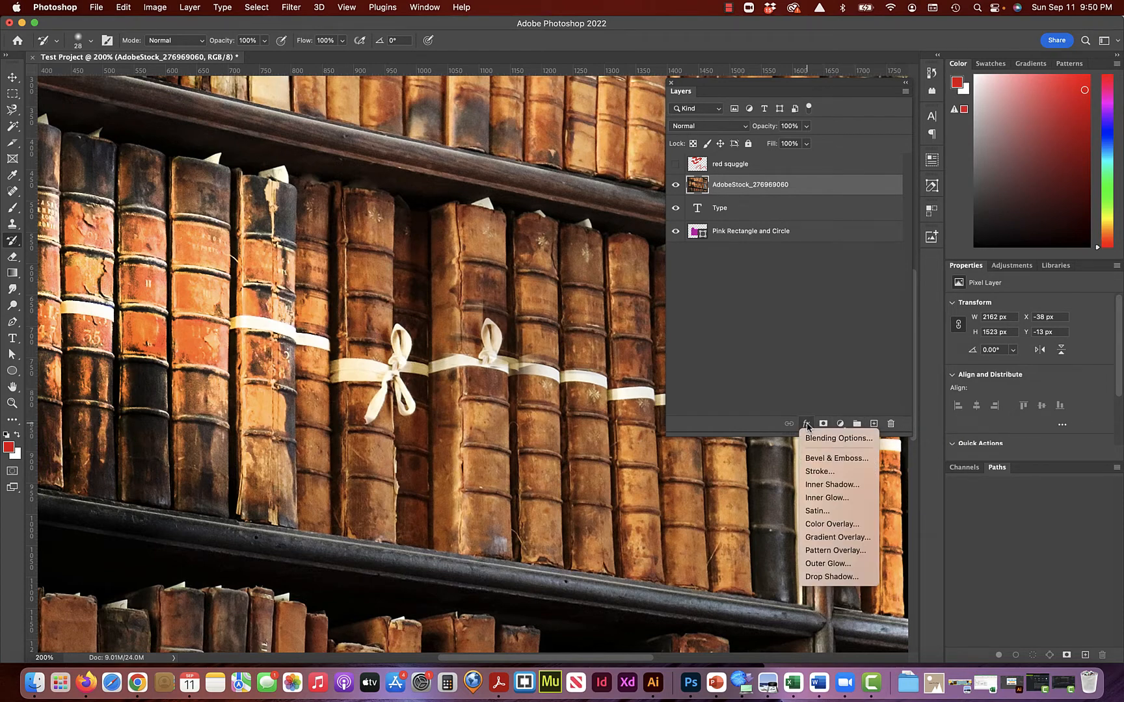
left_click(840, 424)
left_click(841, 424)
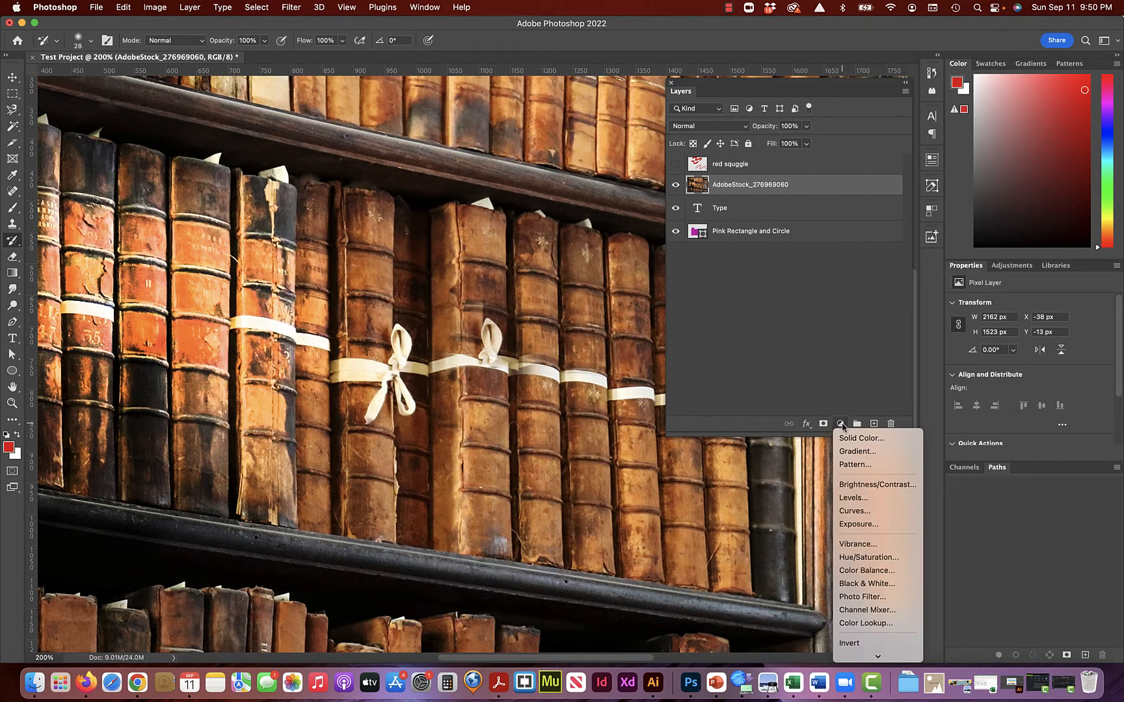
mouse_move(873, 656)
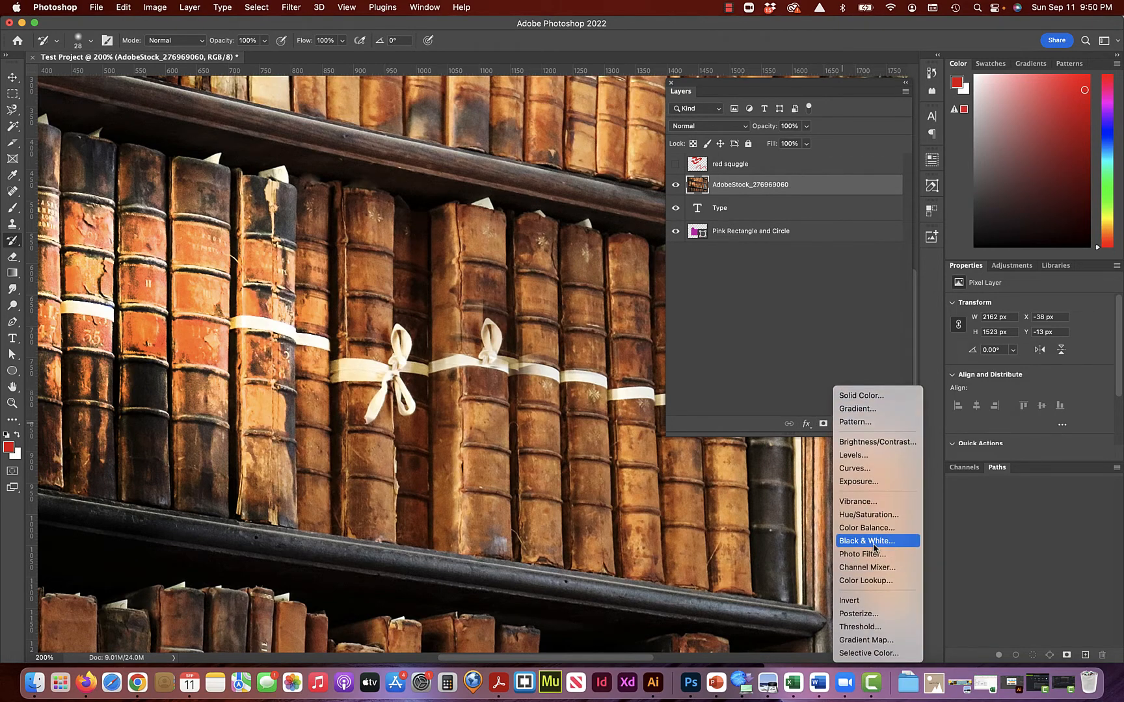
left_click(817, 382)
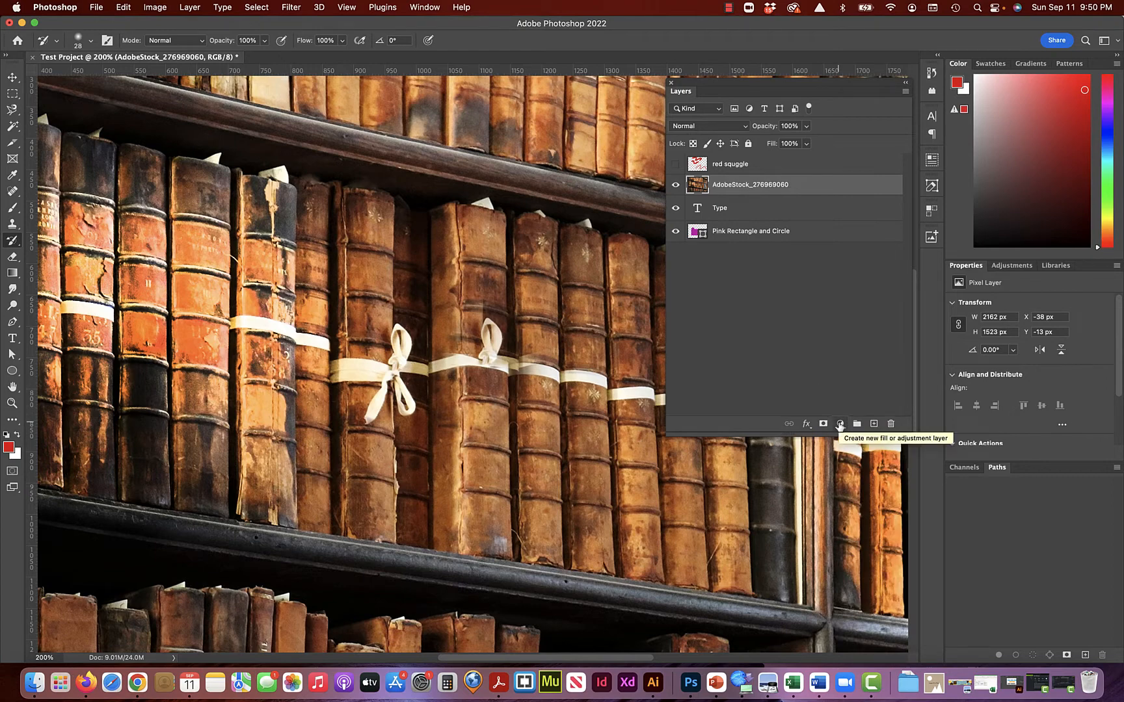
left_click(839, 424)
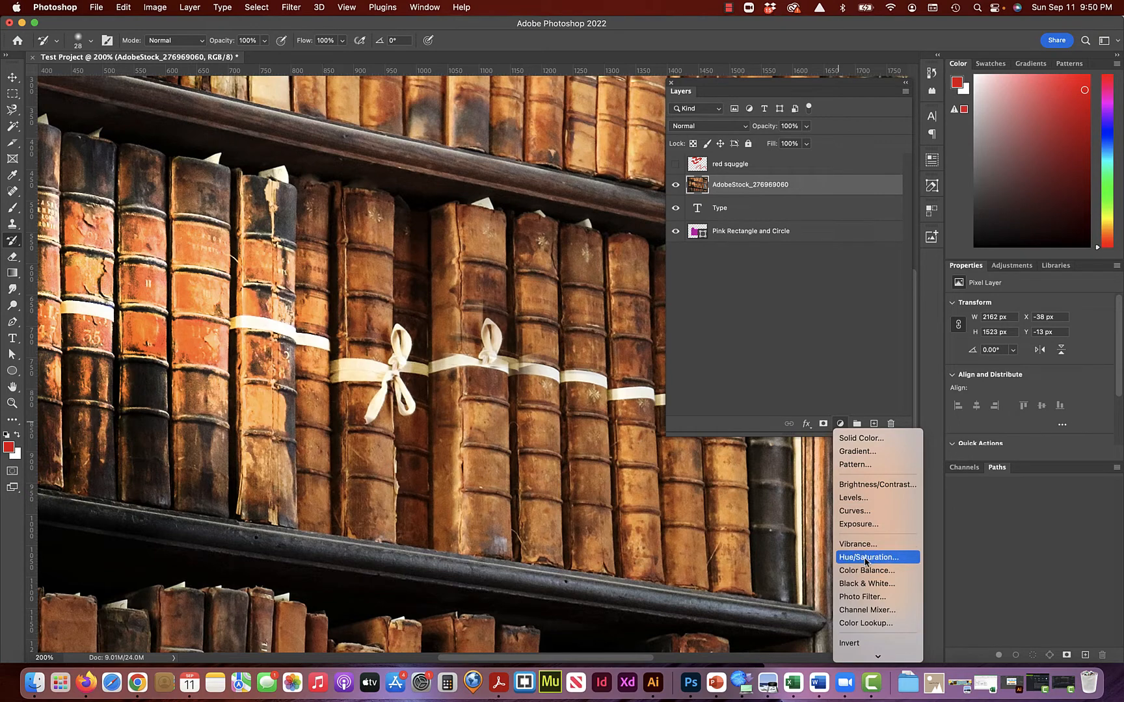
key("Escape")
Add a Levels adjustment layer above the bookshelf photo and set its RGB input levels to 14, 0.92 and 242.
key("super+1")
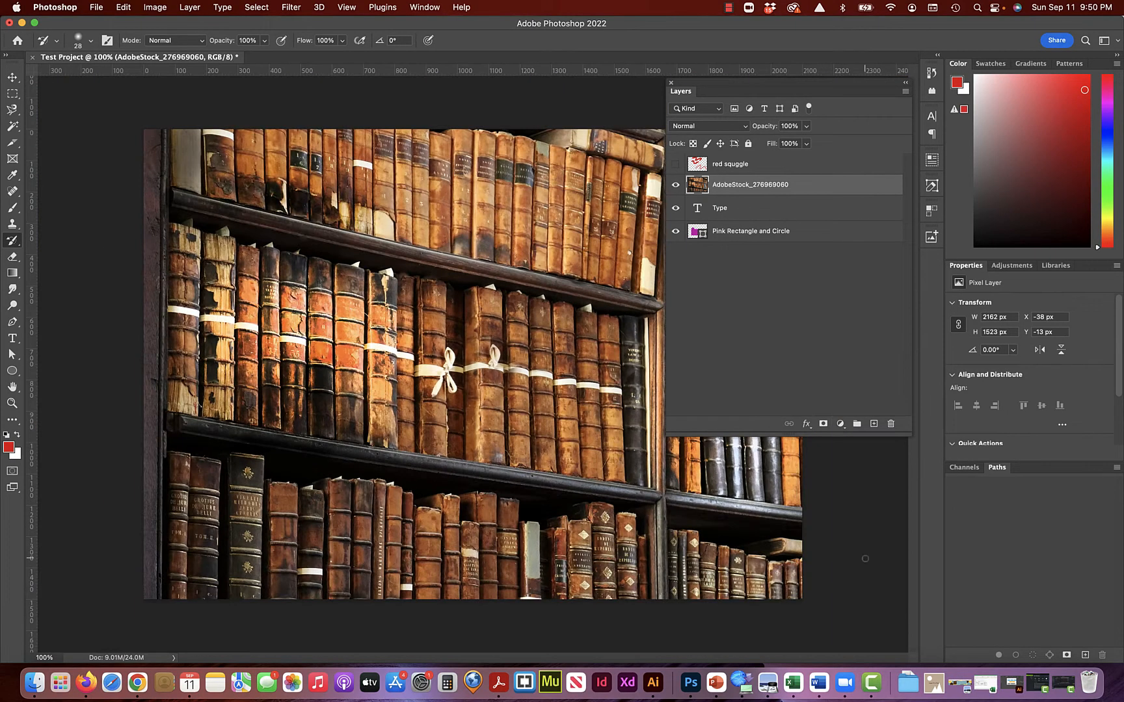
left_click(842, 424)
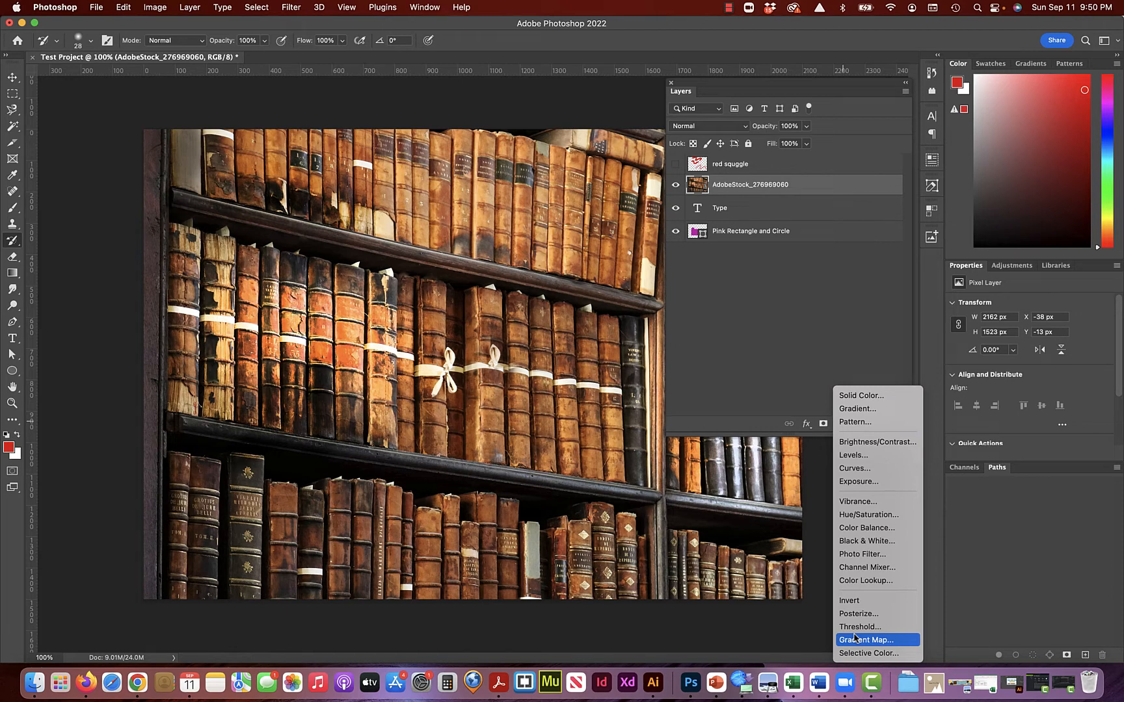
left_click(853, 455)
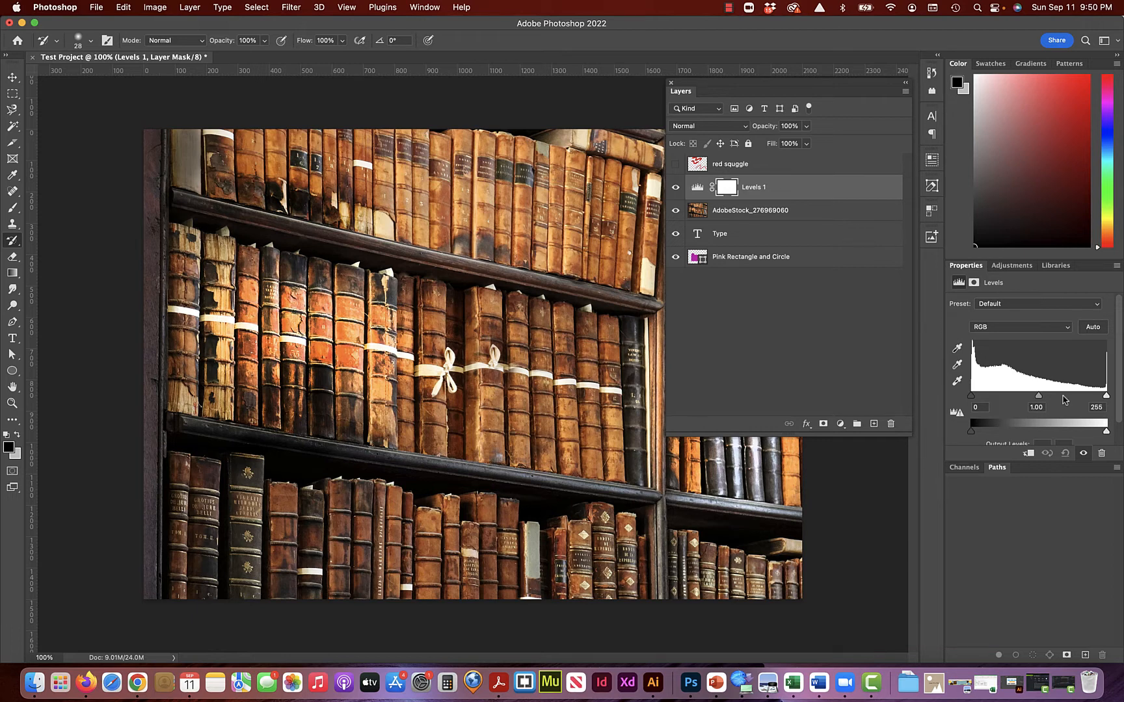
left_click_drag(1106, 396, 1097, 396)
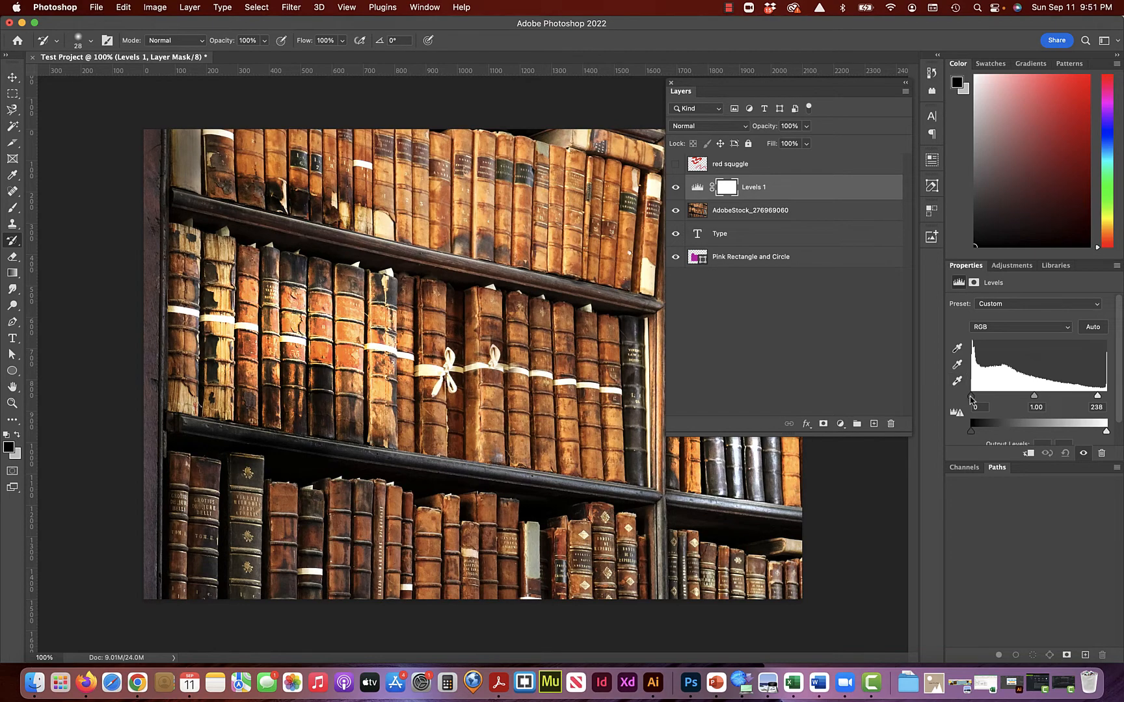
left_click_drag(970, 396, 991, 398)
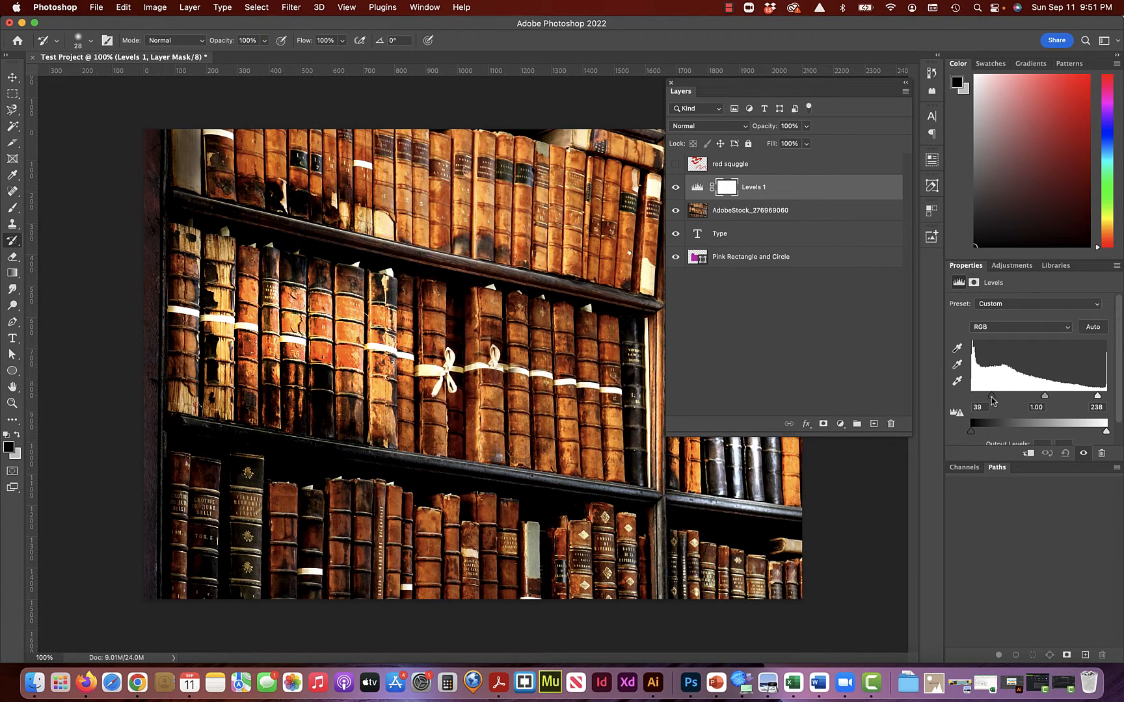
left_click_drag(992, 397, 1006, 397)
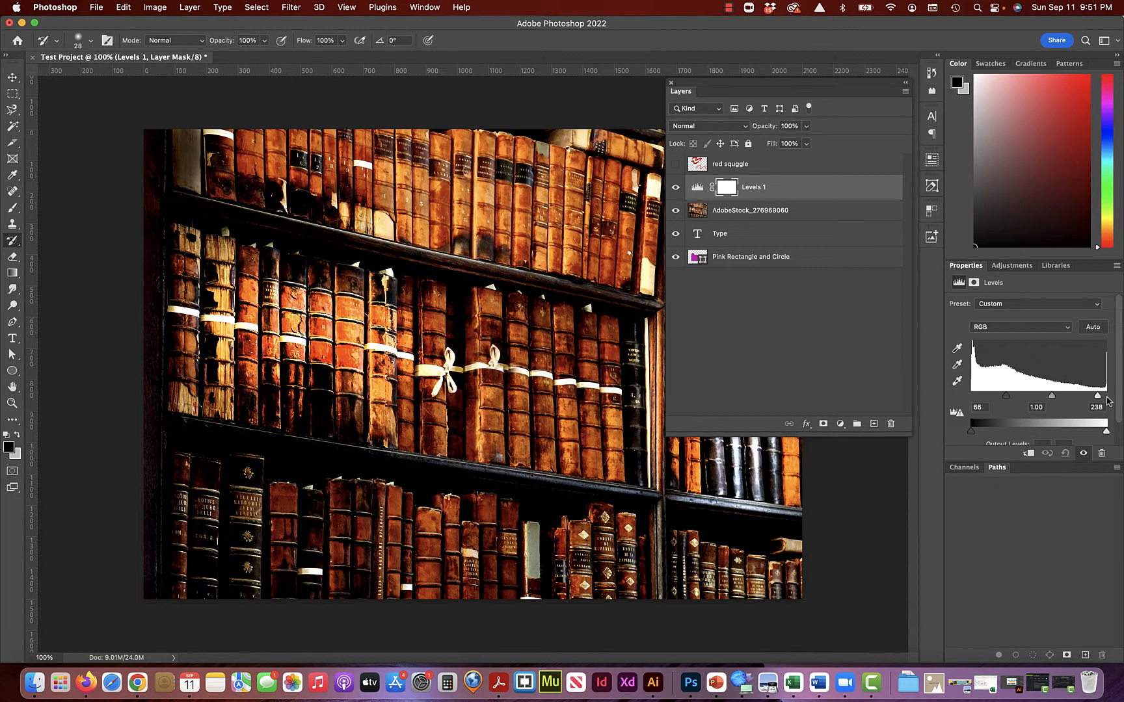
mouse_move(1096, 396)
left_mouse_down()
mouse_move(1022, 401)
mouse_move(1099, 398)
left_mouse_up()
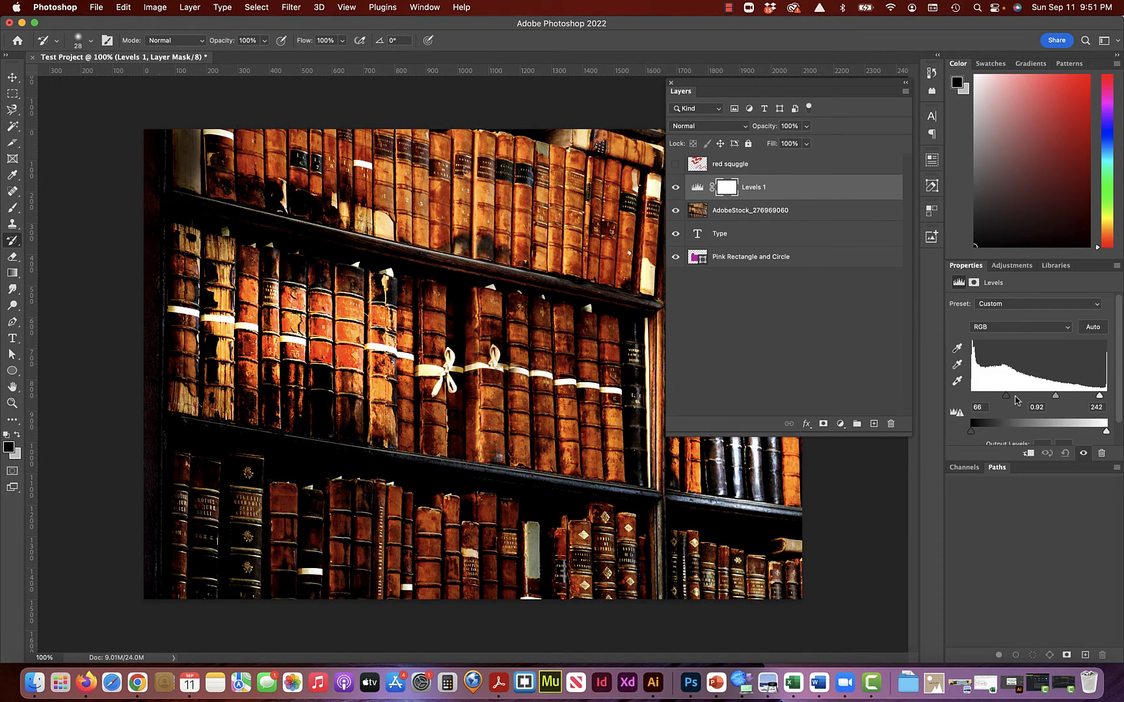
left_click_drag(1007, 397, 980, 399)
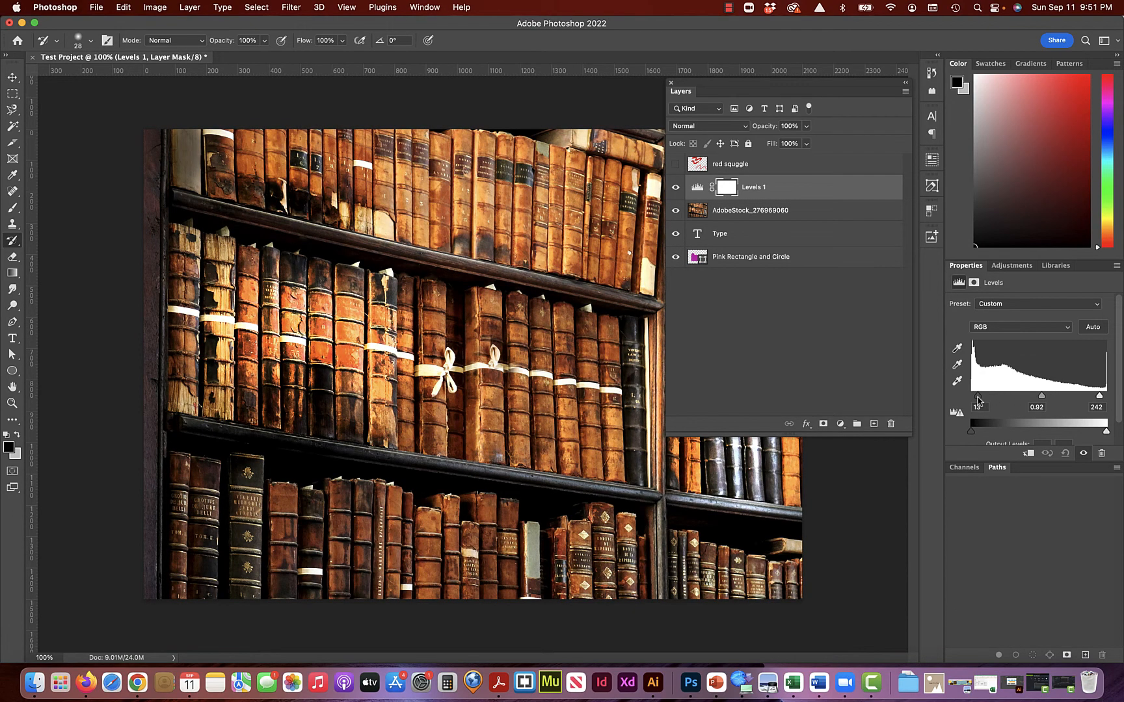
left_click_drag(978, 401, 978, 396)
Compare the purple shapes with and without the Levels adjustment by temporarily hiding the photo and Type layers.
left_click(675, 210)
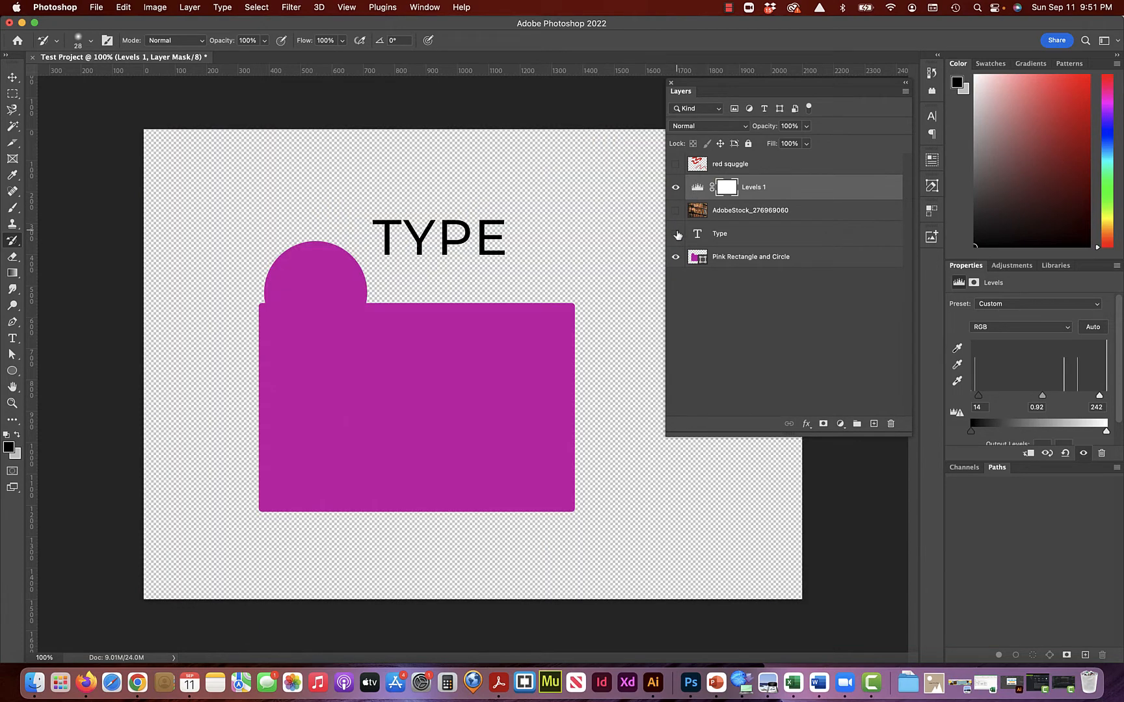
left_click(676, 233)
left_click(675, 191)
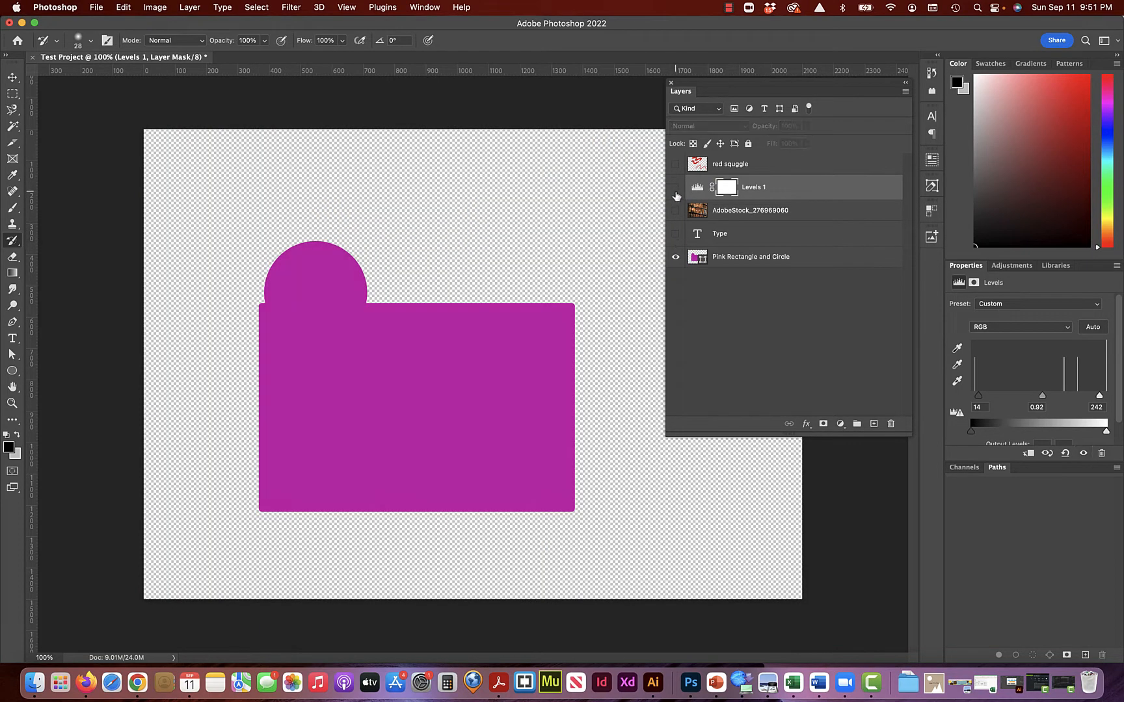
left_click(675, 191)
left_click(675, 191)
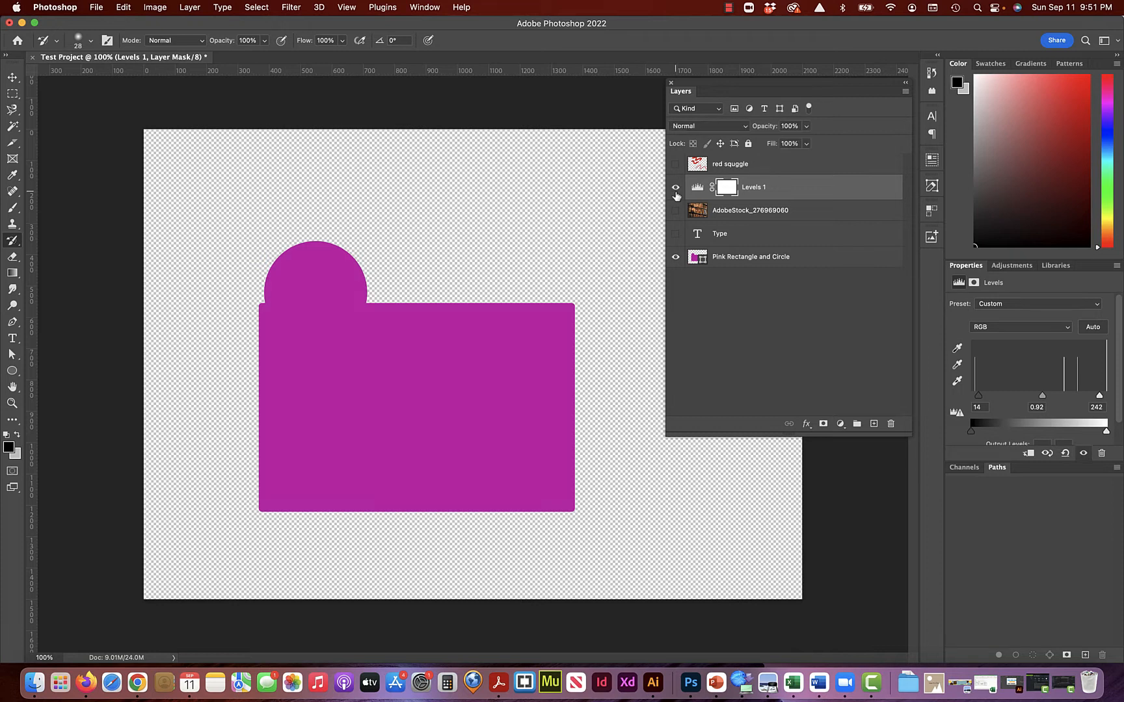
left_click(675, 192)
left_click(676, 192)
left_click(675, 193)
left_click(675, 211)
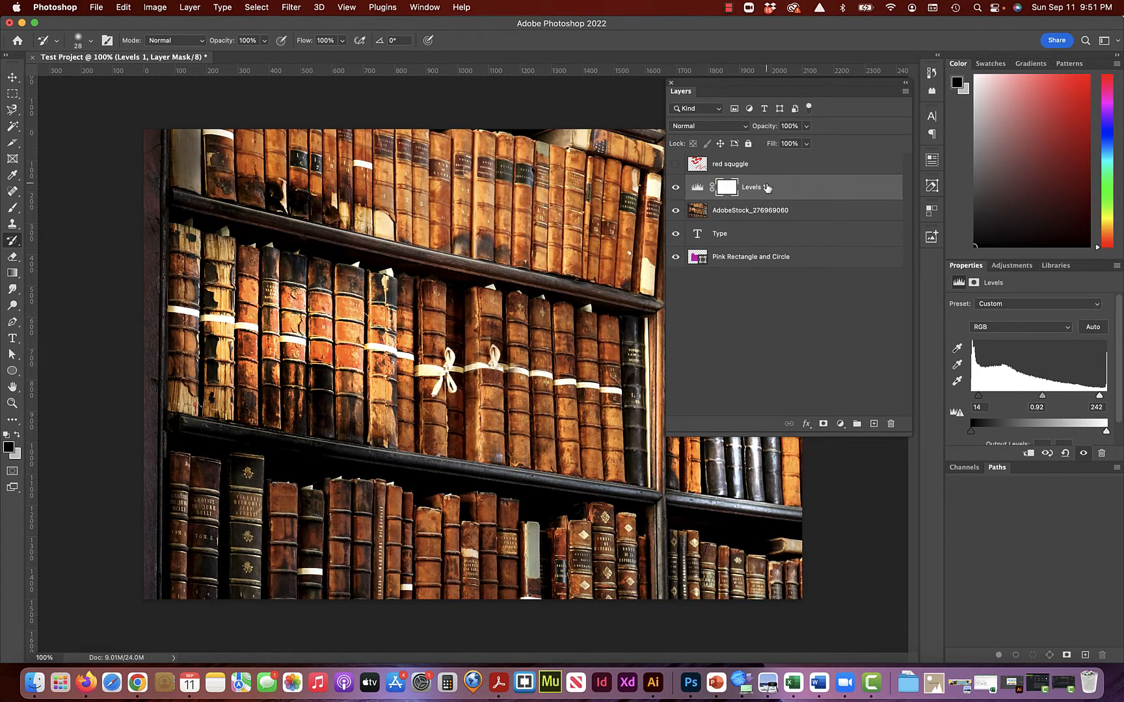
Clip the Levels 1 adjustment layer to the AdobeStock_276969060 photo layer so that it affects only the photo.
mouse_move(781, 189)
left_mouse_down()
mouse_move(779, 245)
mouse_move(780, 189)
left_mouse_up()
left_click_drag(769, 193, 768, 194)
left_click(768, 195, "alt")
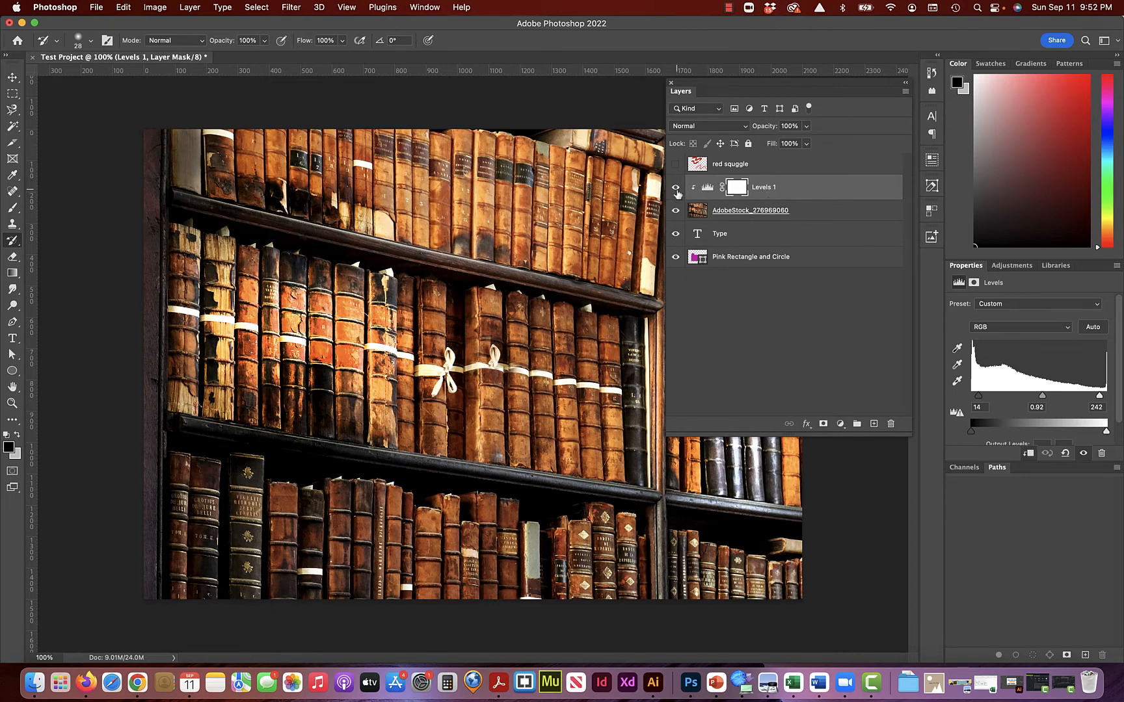
Toggle the visibility of the clipped Levels 1 layer and the photo layer to compare their effect on the image and the shapes.
left_click_drag(677, 194, 676, 211)
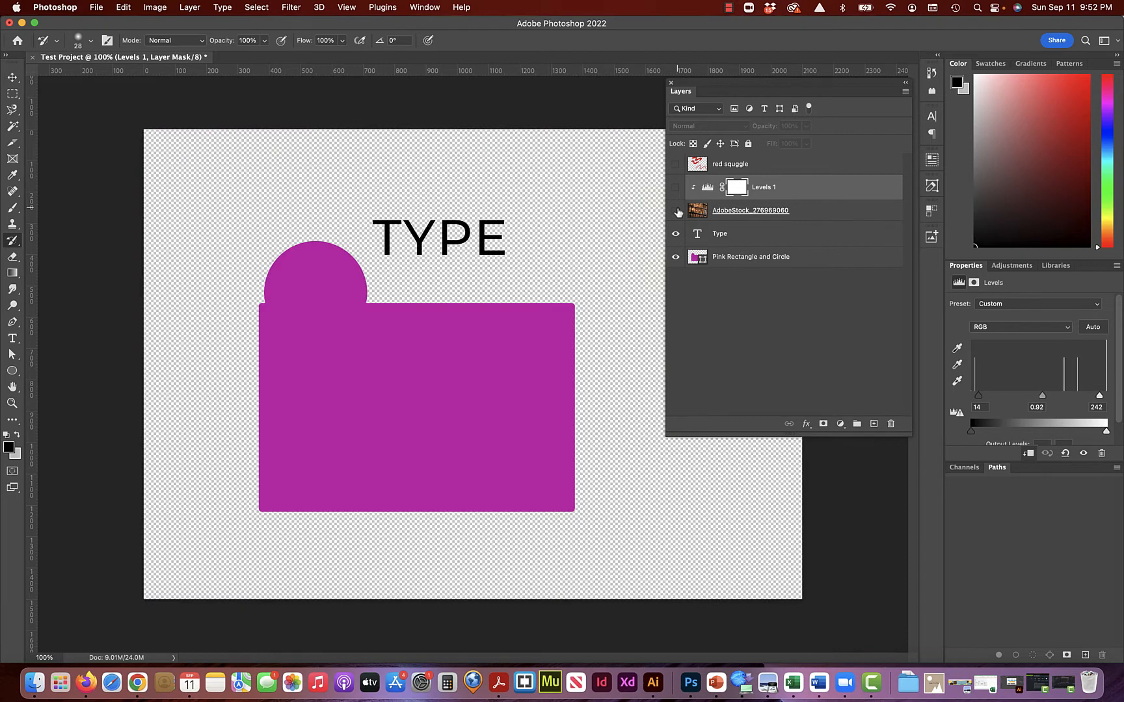
left_click(676, 259)
left_click(676, 258)
left_click(678, 193)
left_click(677, 194)
left_click(677, 194)
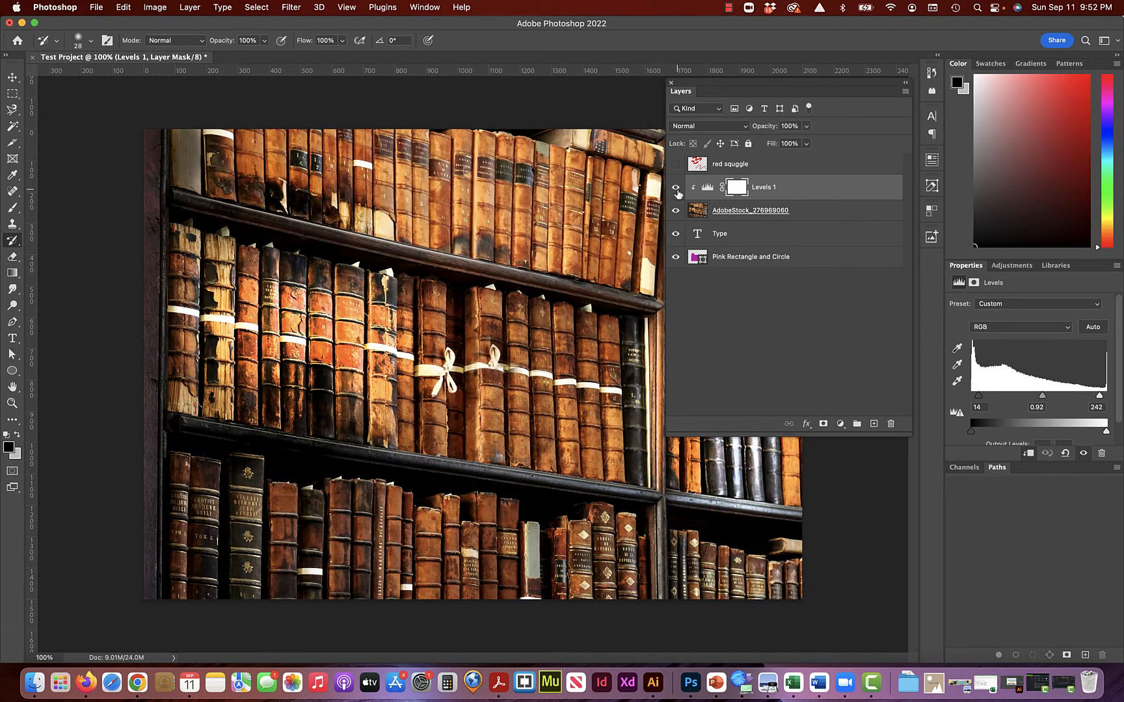
left_click(678, 194)
left_click(676, 210)
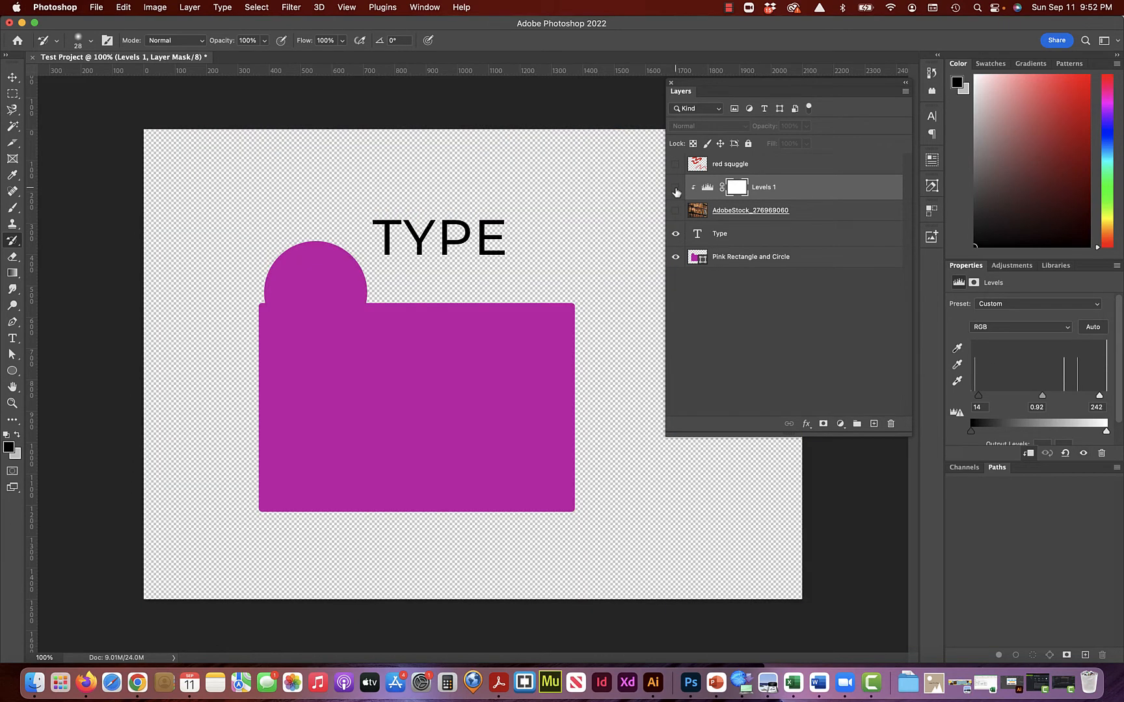
left_click(676, 191)
left_click(676, 191)
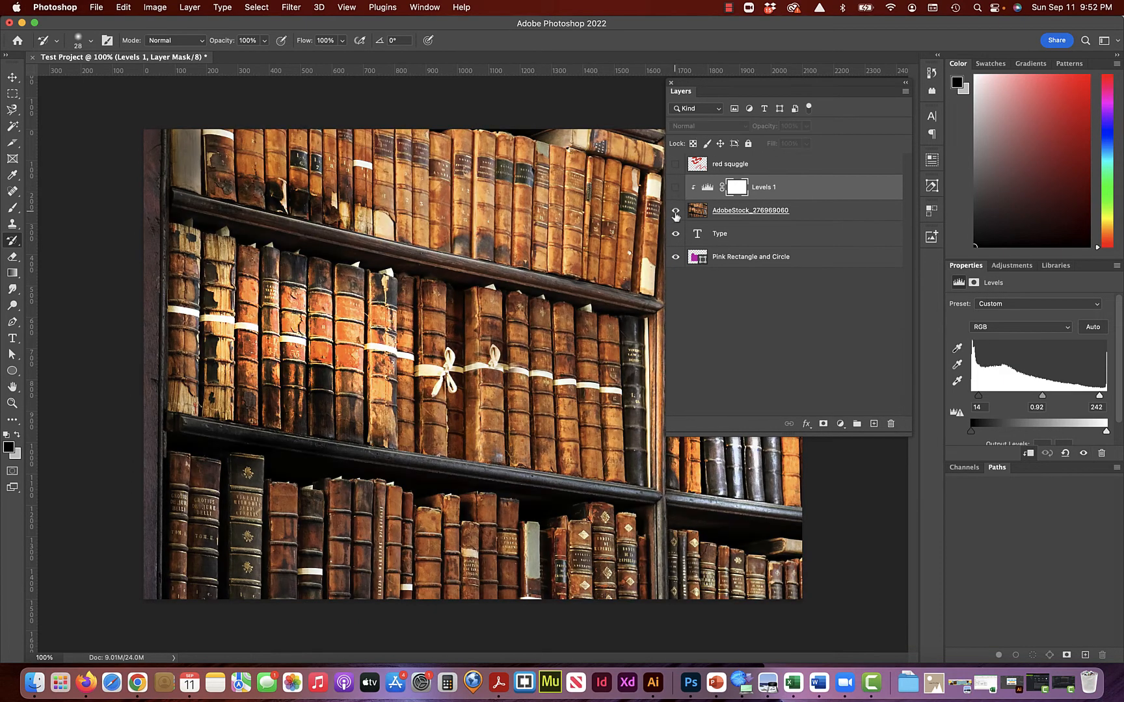
left_click(676, 211)
left_click_drag(677, 209, 676, 187)
Hide the Levels 1 layer and add a Hue/Saturation adjustment layer directly above the AdobeStock_276969060 photo layer.
left_click(731, 257)
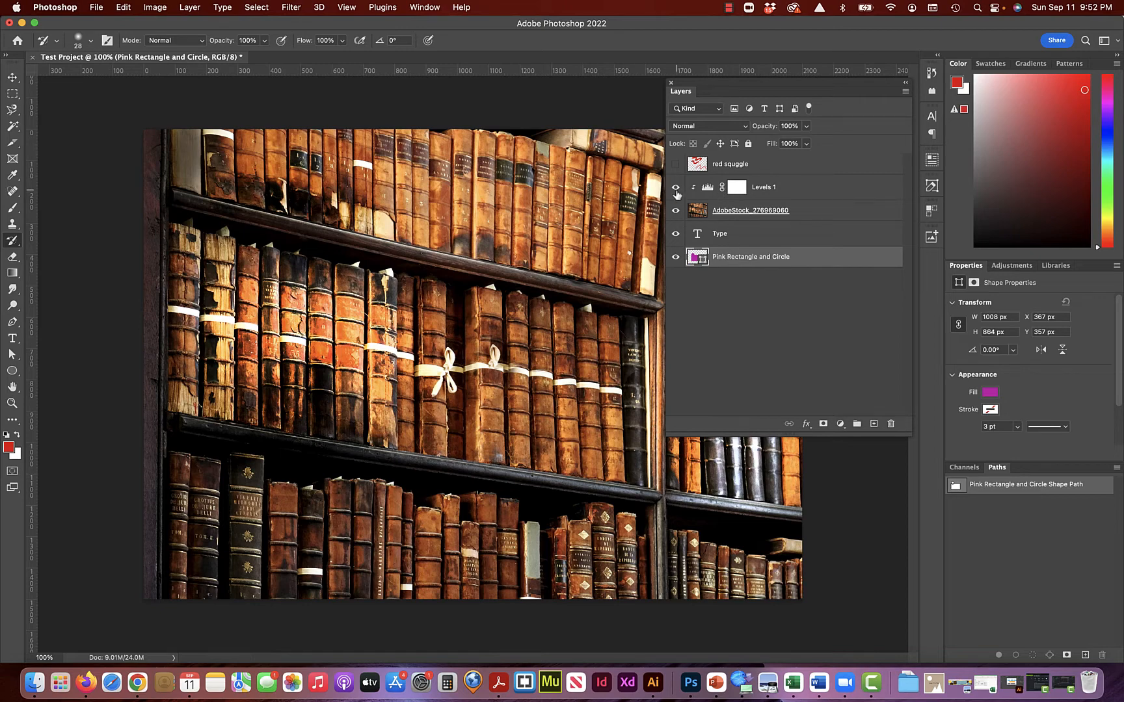
left_click(838, 212)
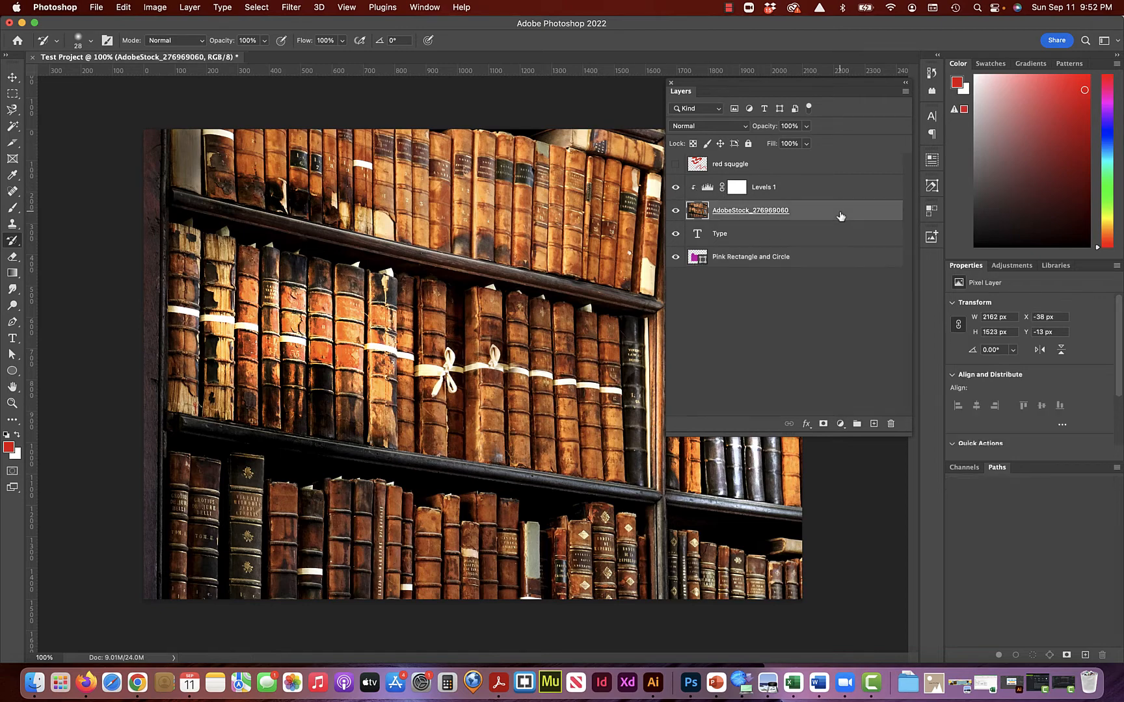
left_click(675, 187)
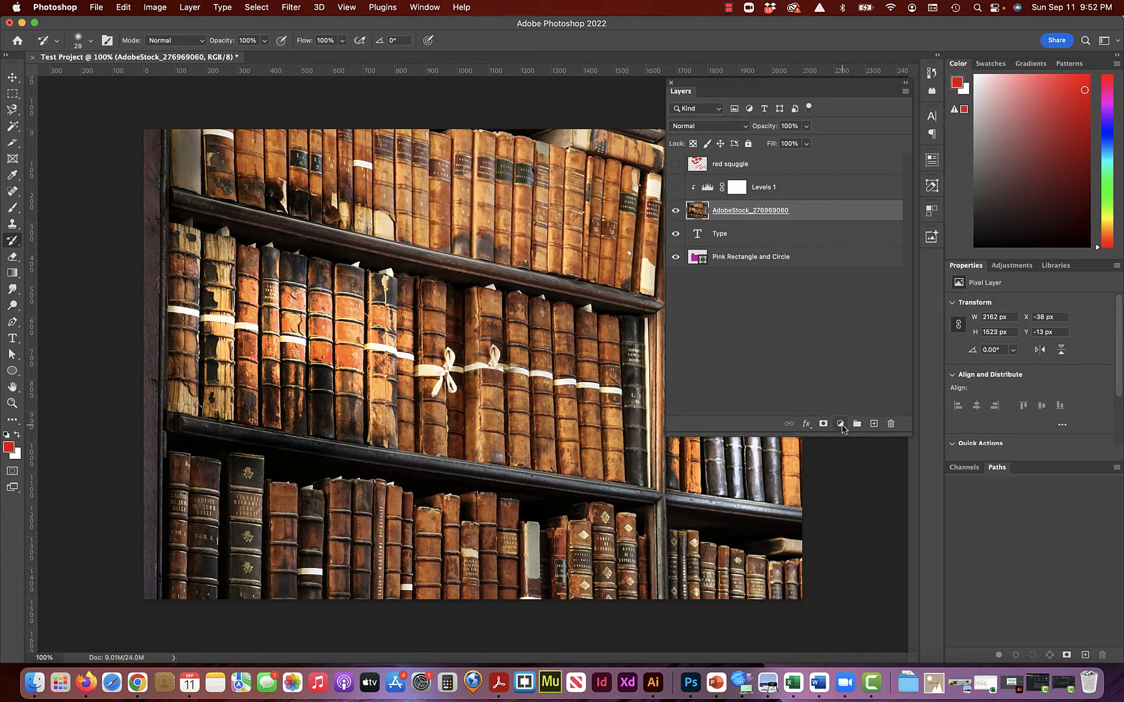
left_click(840, 423)
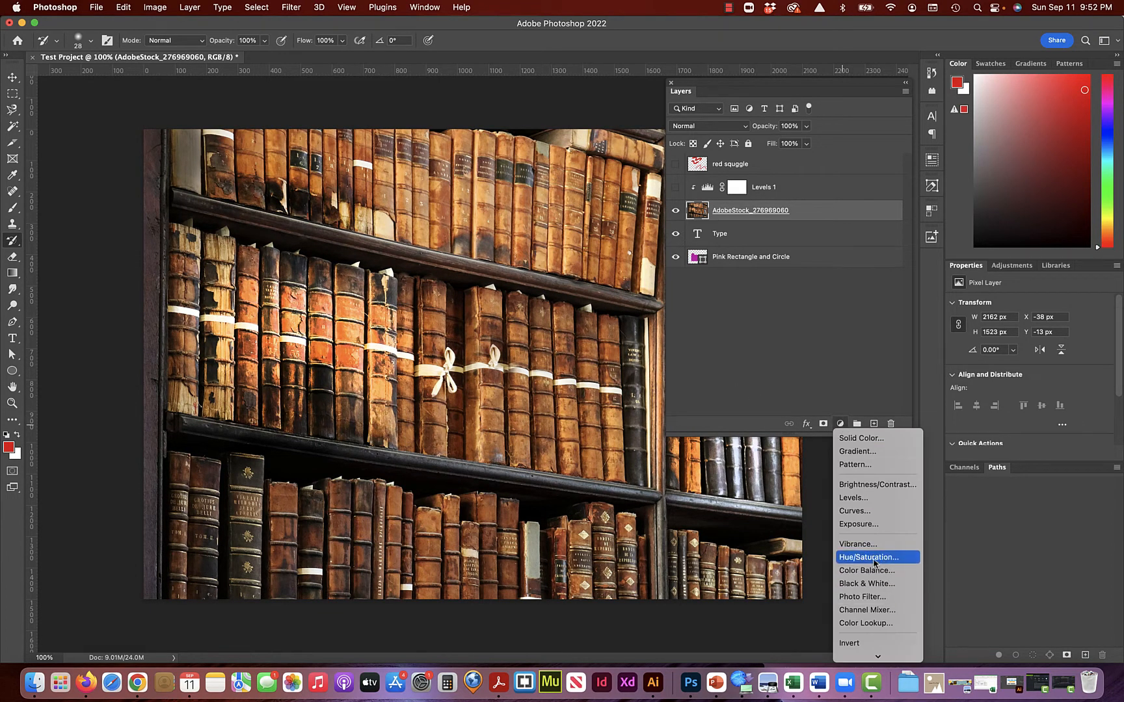
mouse_move(872, 654)
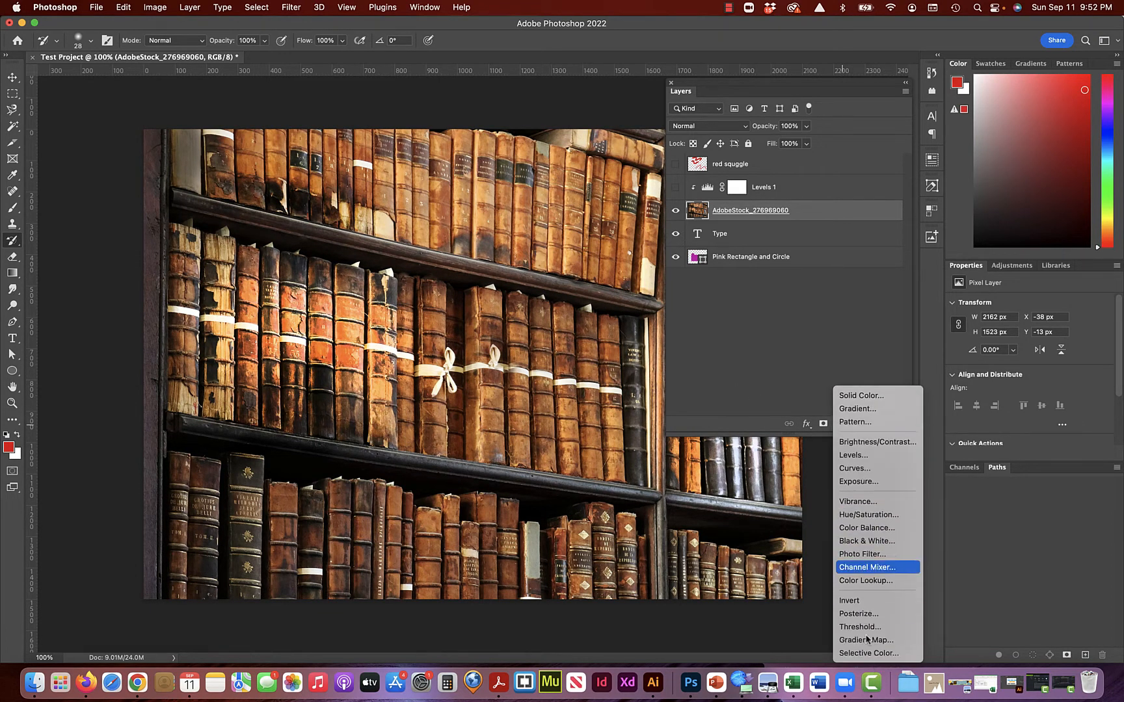
left_click(865, 514)
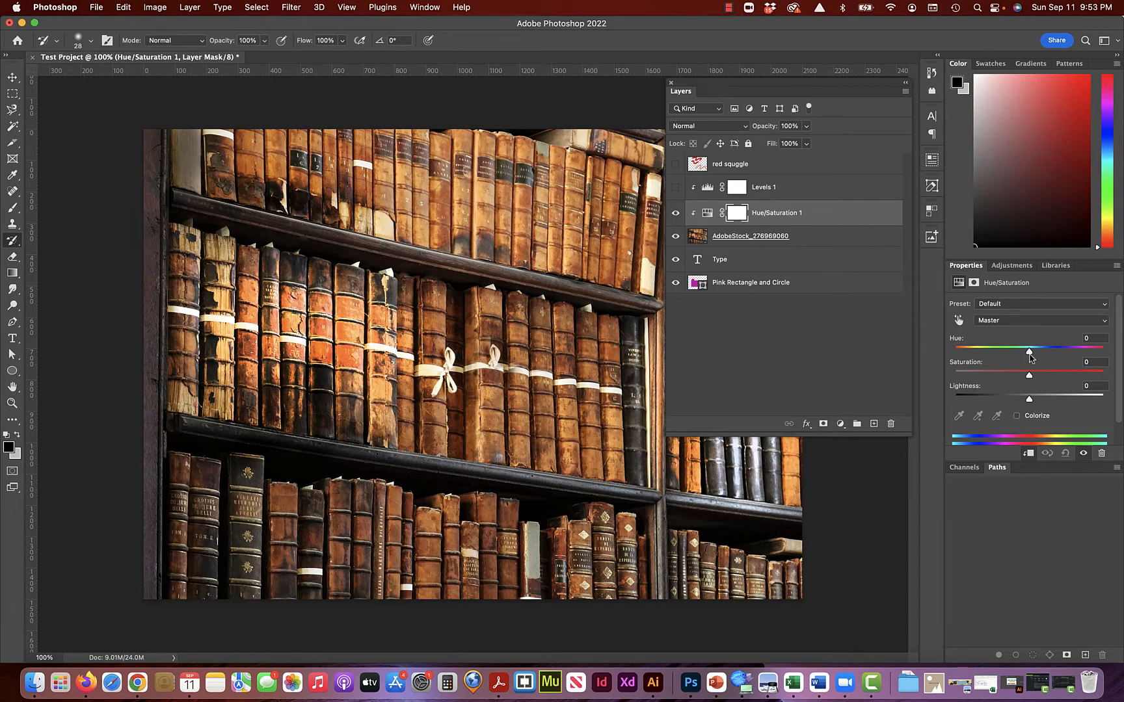
Try a hue of +39 on the Hue/Saturation adjustment and set the final hue to -7.
left_click_drag(1029, 354, 1057, 349)
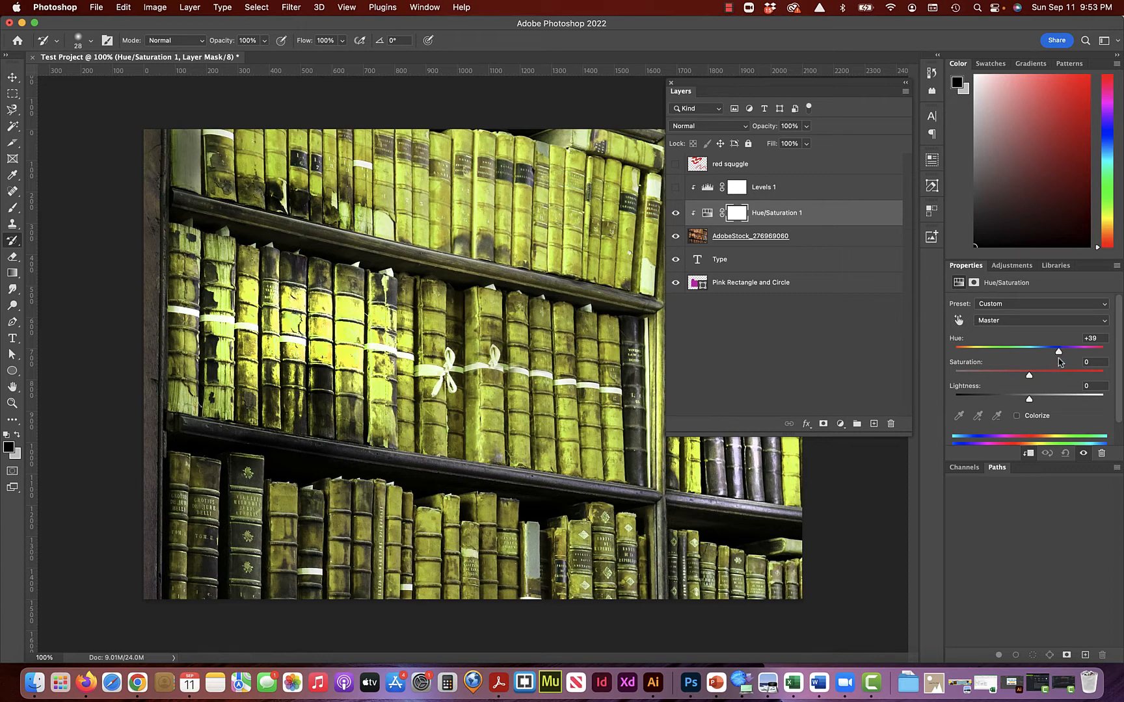
left_click_drag(1059, 353, 1029, 360)
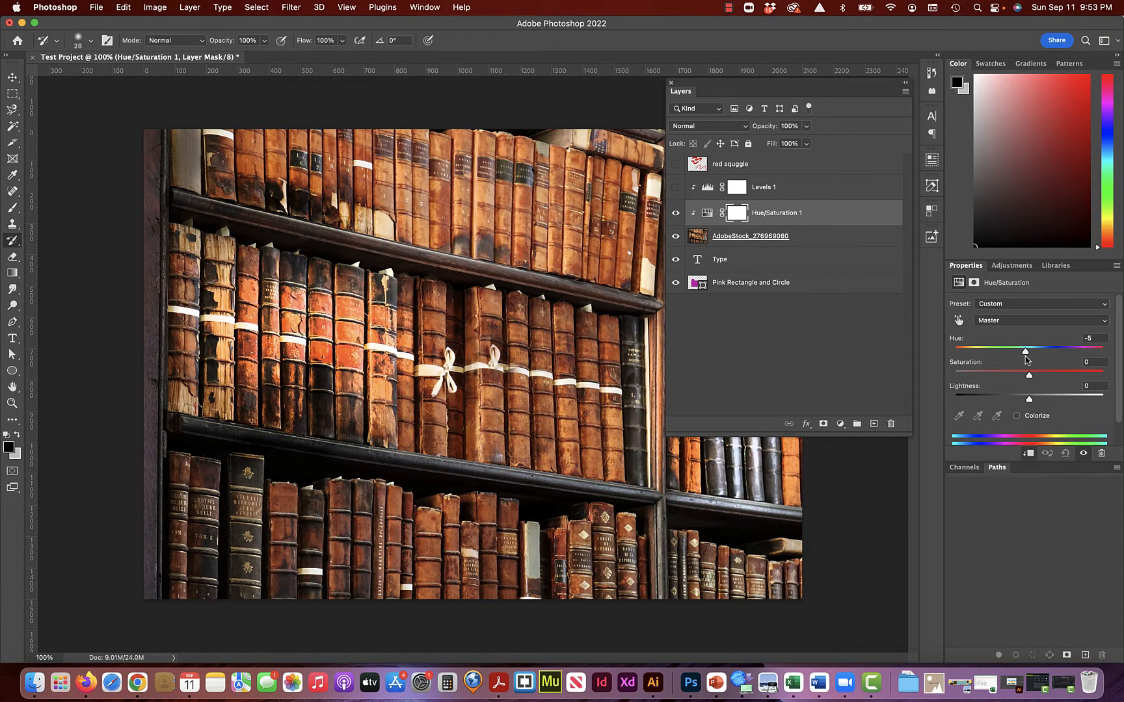
mouse_move(1025, 359)
left_mouse_down()
mouse_move(1040, 356)
mouse_move(1026, 353)
left_mouse_up()
Test the saturation at +100 and -100, and settle on lightness -5 with a strongly reduced saturation for muted brown books.
left_click_drag(1029, 376, 1113, 367)
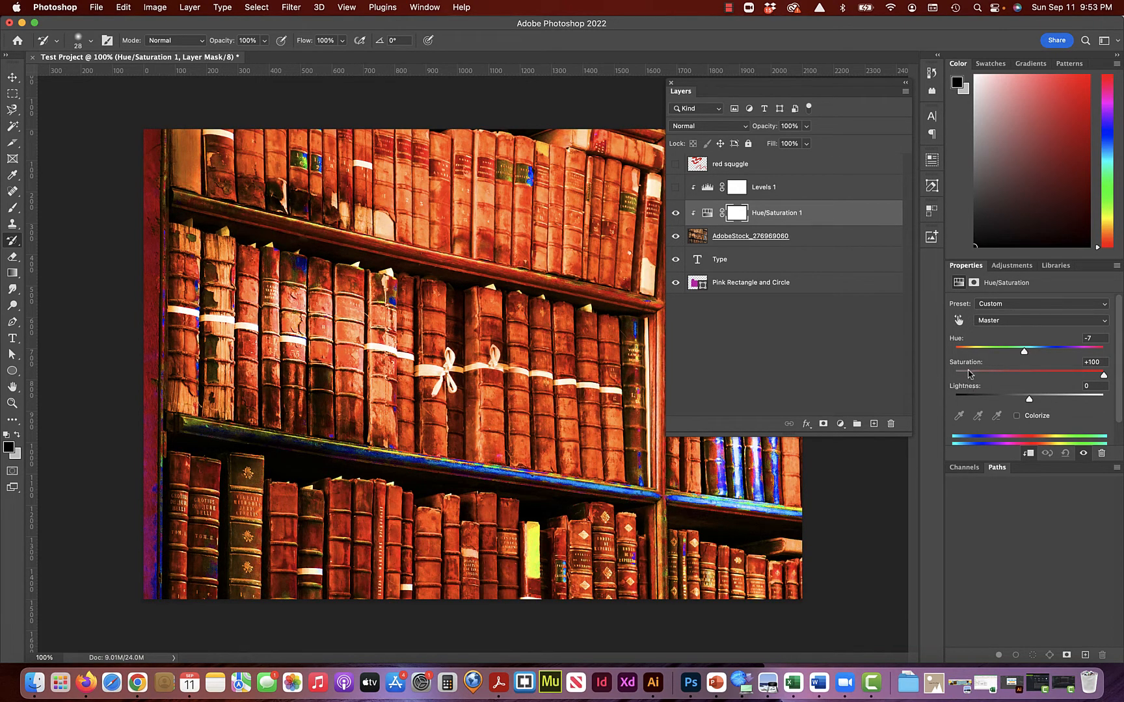
left_click_drag(968, 373, 939, 372)
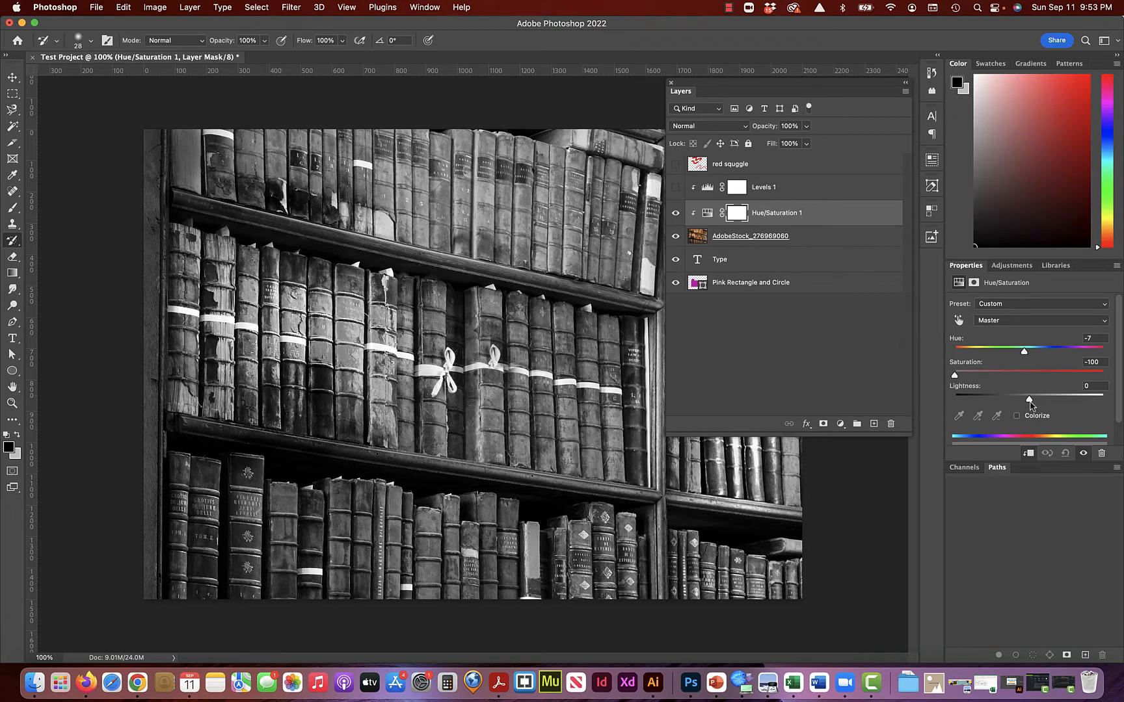
left_click_drag(1029, 402, 1055, 399)
left_click_drag(1060, 397, 1034, 401)
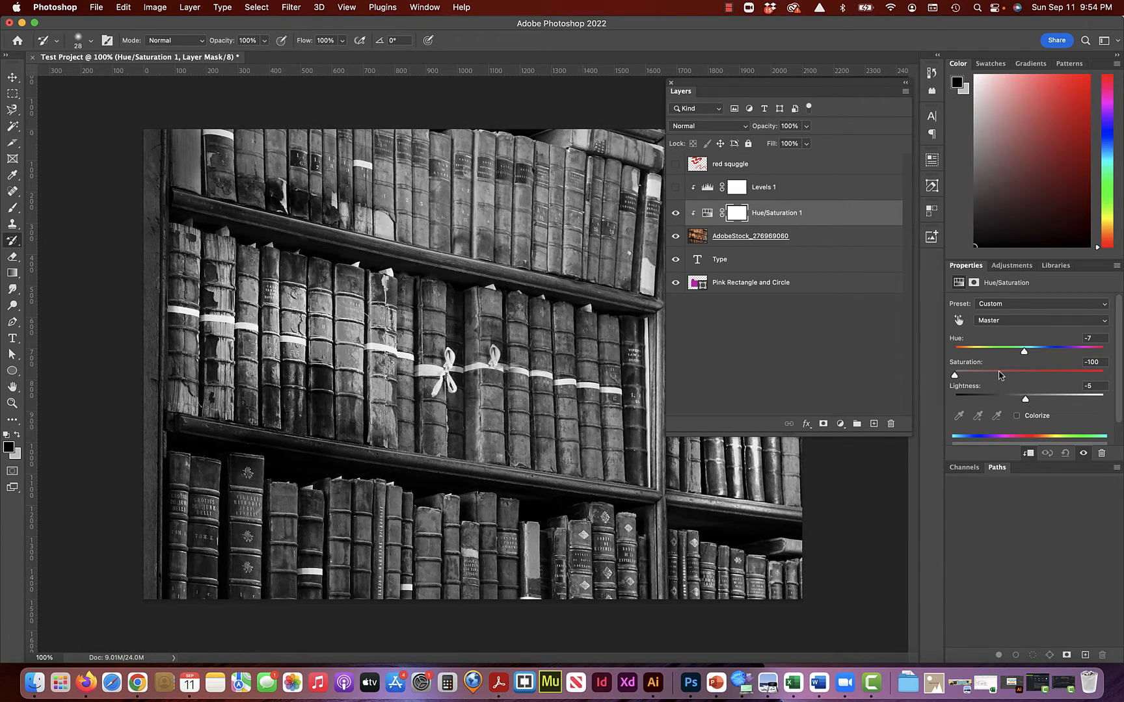
mouse_move(954, 375)
left_mouse_down()
mouse_move(997, 375)
mouse_move(973, 376)
left_mouse_up()
Delete the layer mask of the Levels 1 adjustment layer.
left_click(783, 189)
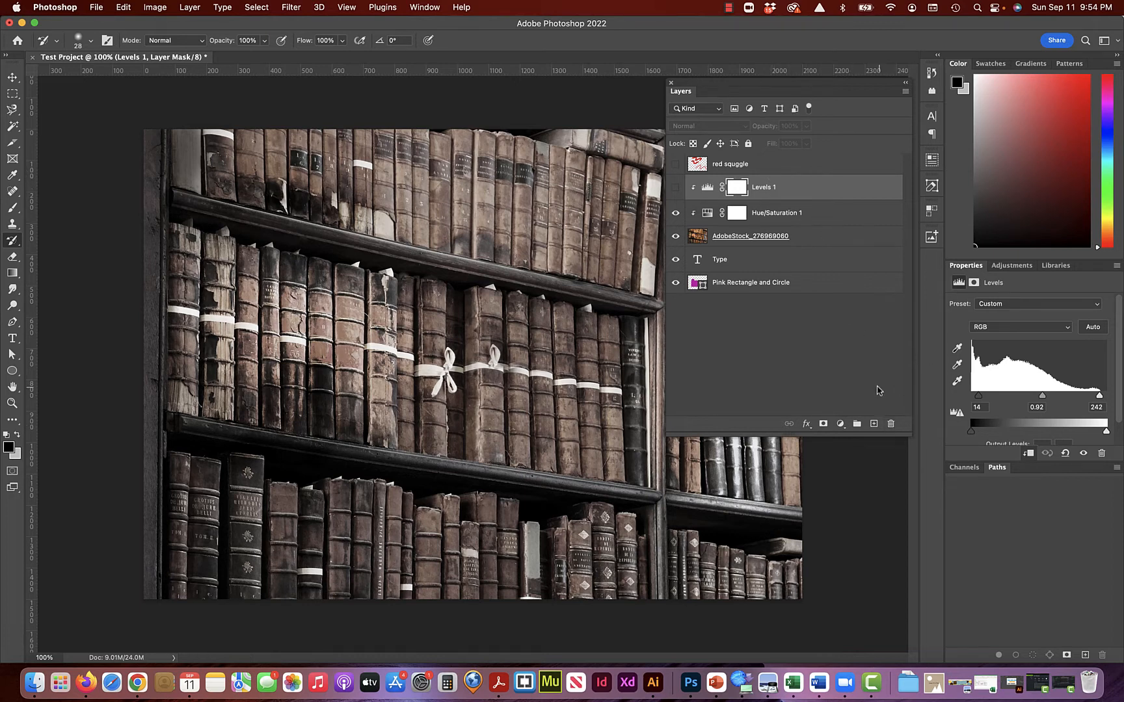
left_click(892, 424)
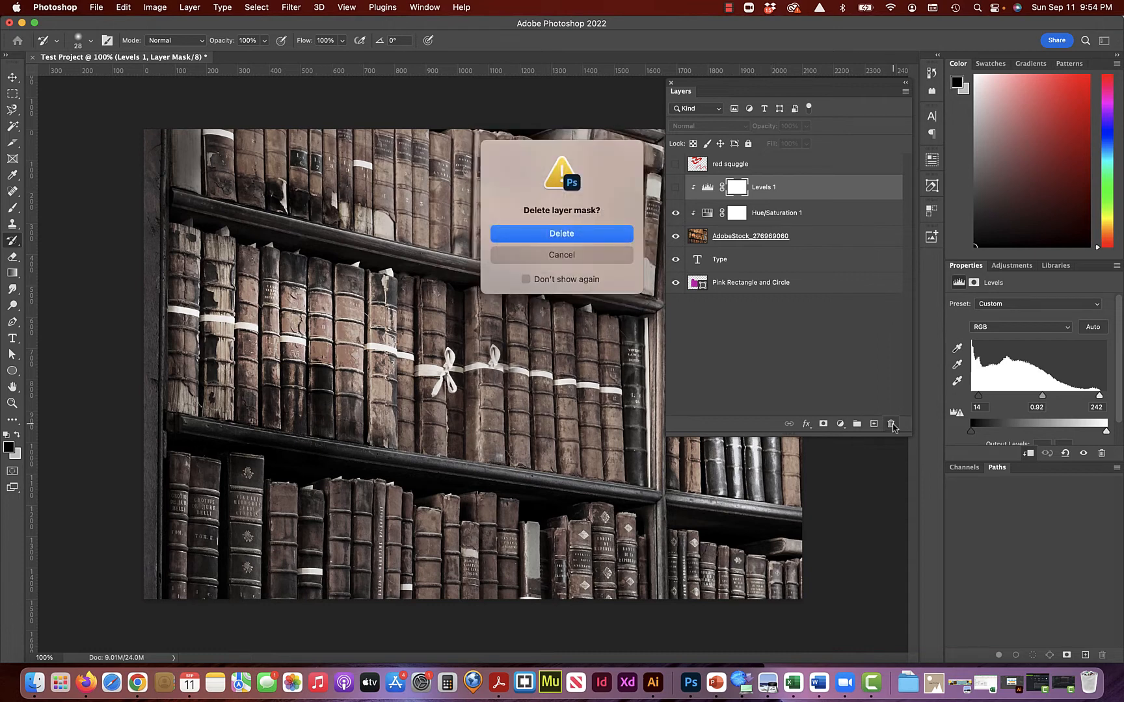
left_click(535, 234)
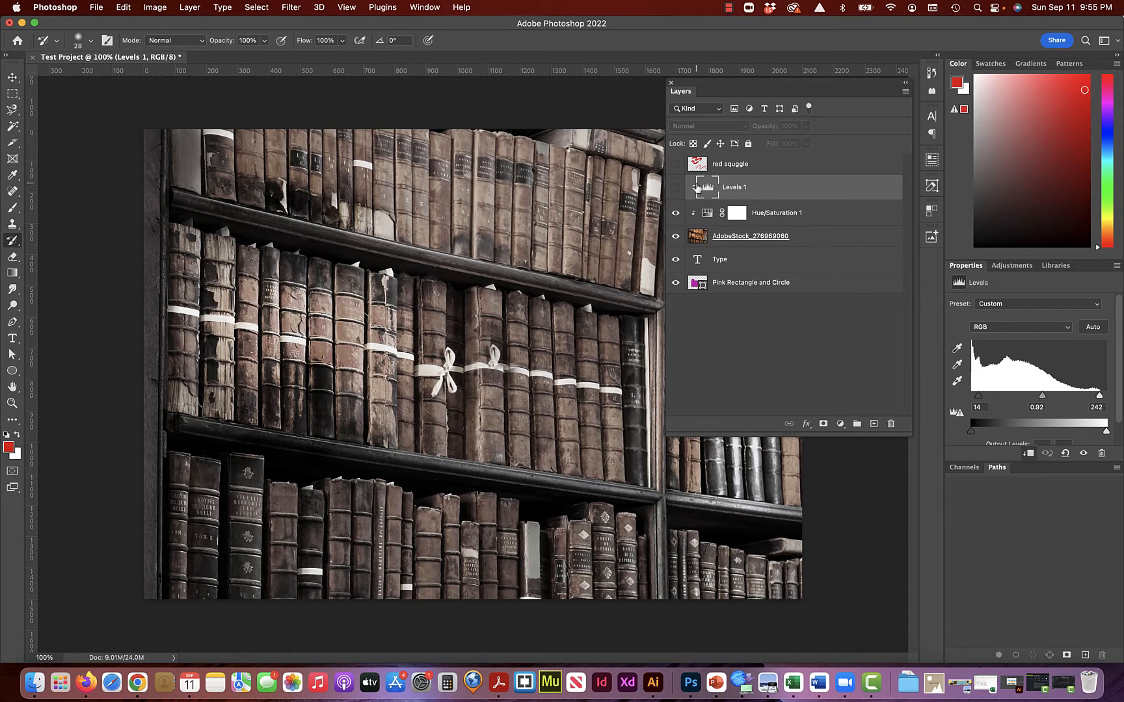
Toggle the visibility of the Hue/Saturation 1 and Levels 1 layers to compare them, and delete the Levels 1 layer.
left_click(676, 213)
left_click(675, 213)
left_click(676, 188)
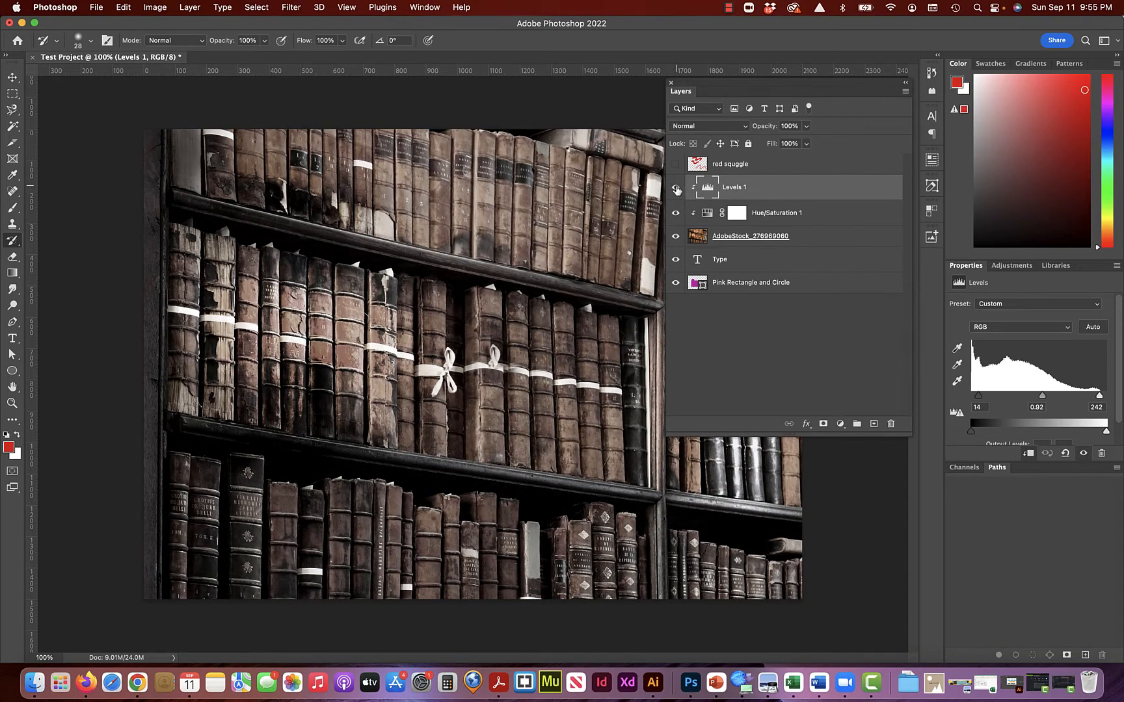
left_click(676, 188)
left_click(676, 188)
left_click_drag(765, 188, 891, 424)
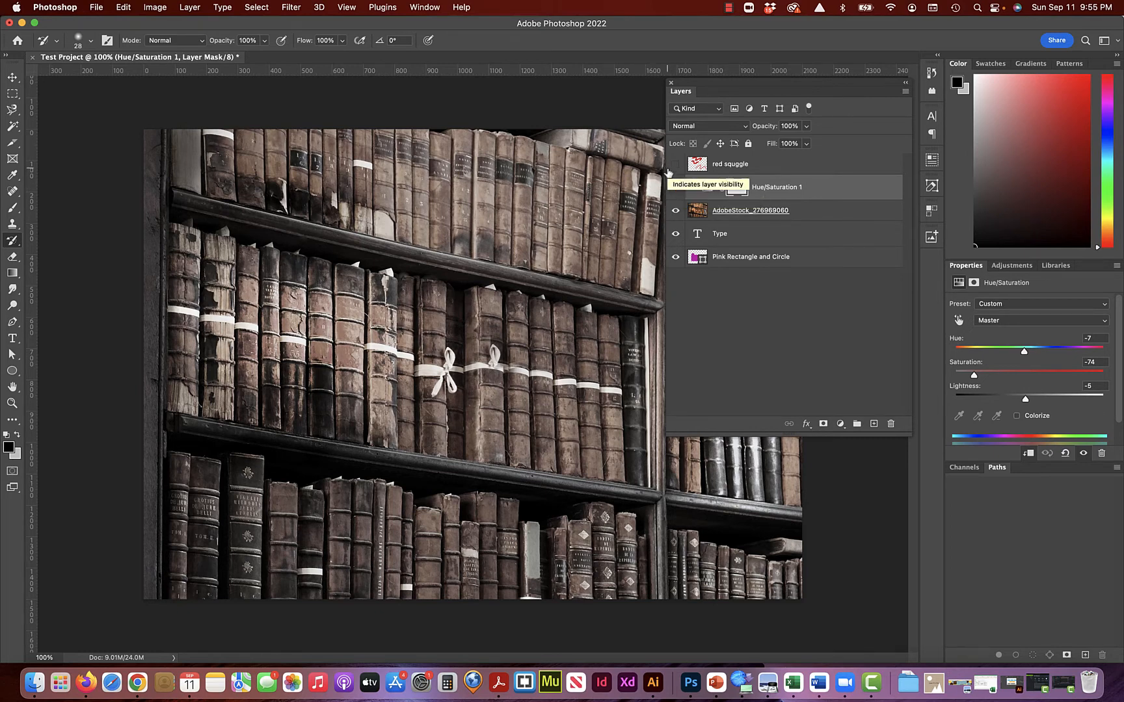
Toggle the visibility of the Hue/Saturation 1 layer repeatedly to compare the muted and original book colours, leaving it hidden.
left_click(675, 188)
left_click(675, 190)
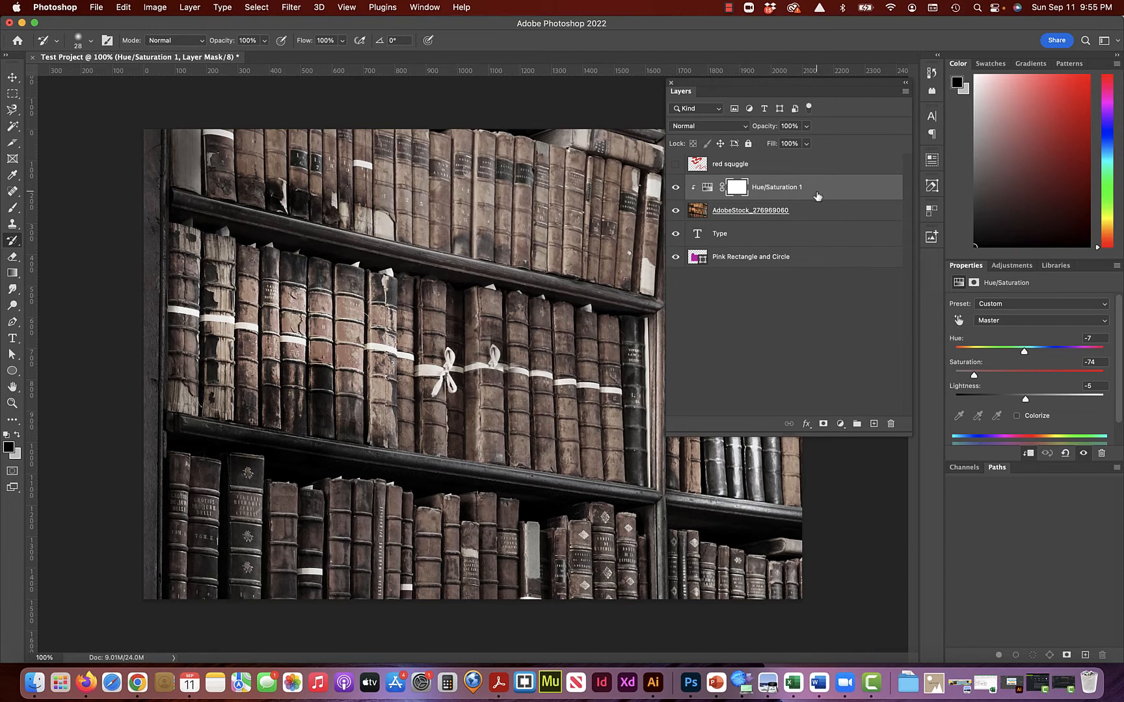
left_click(679, 187)
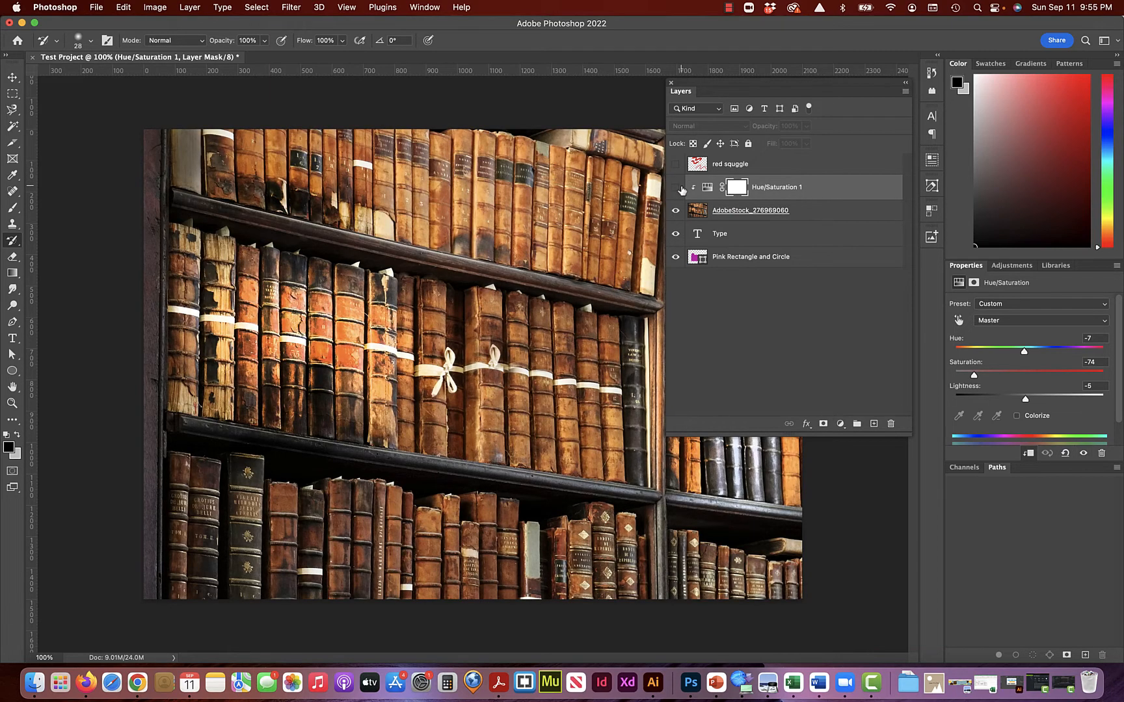
left_click(677, 188)
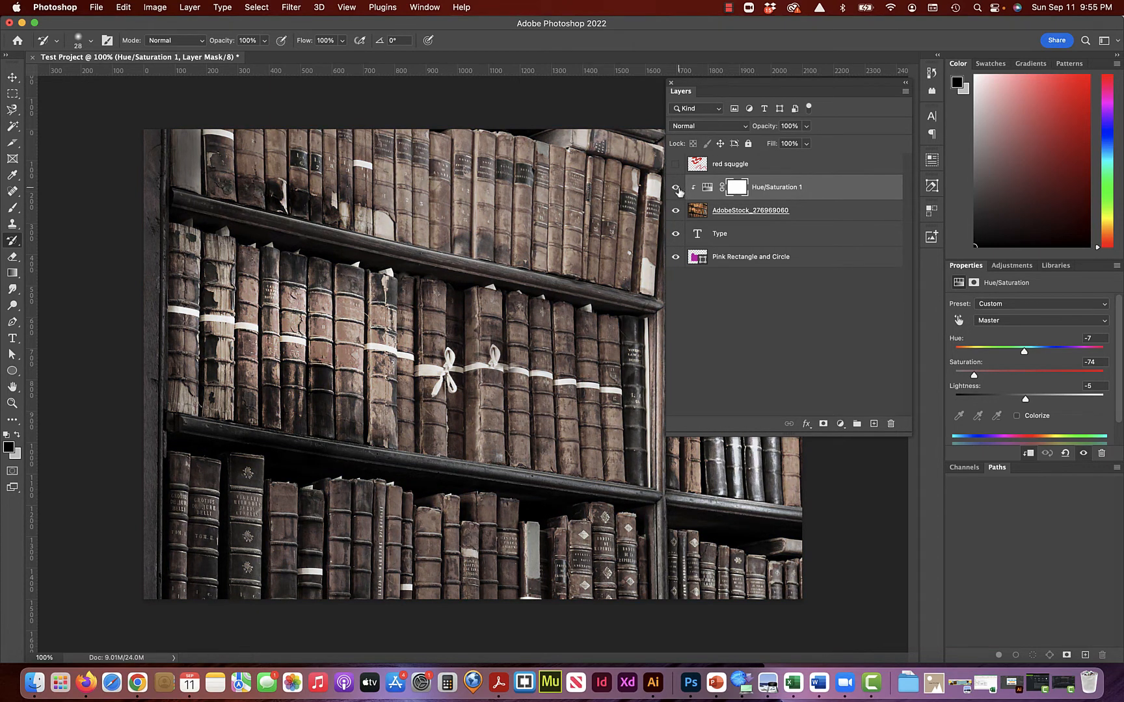
left_click(677, 188)
left_click(677, 188)
left_click(676, 188)
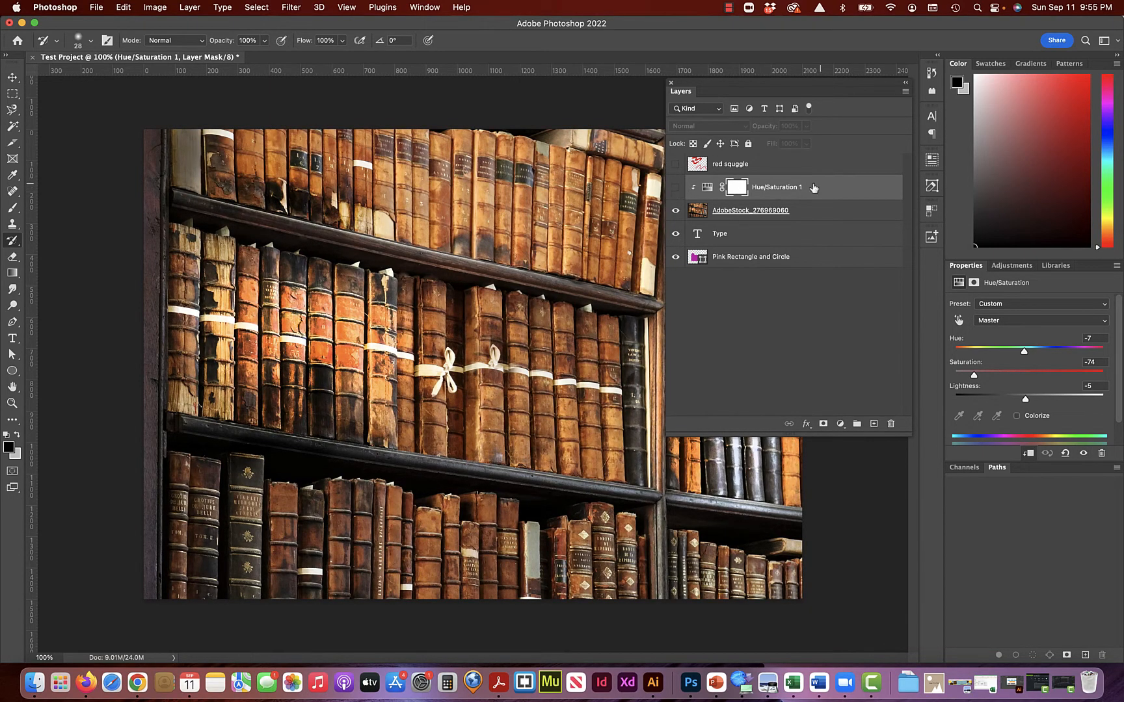
Delete the Hue/Saturation 1 adjustment layer together with its mask.
left_click(829, 188)
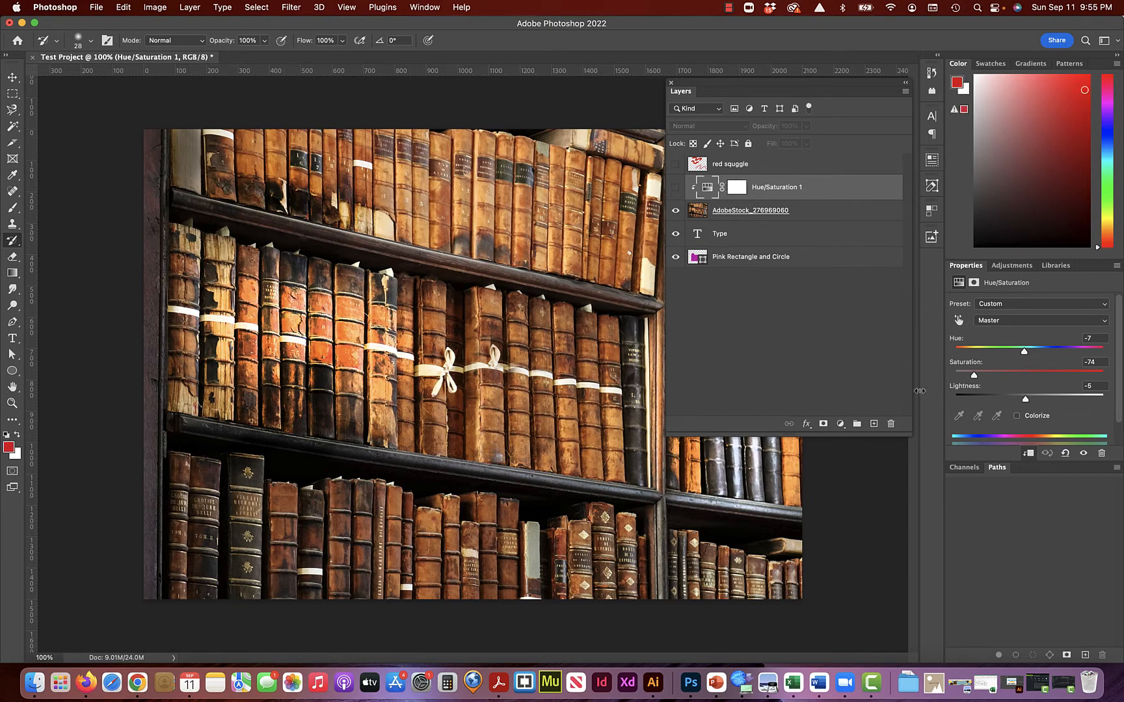
left_click(889, 424)
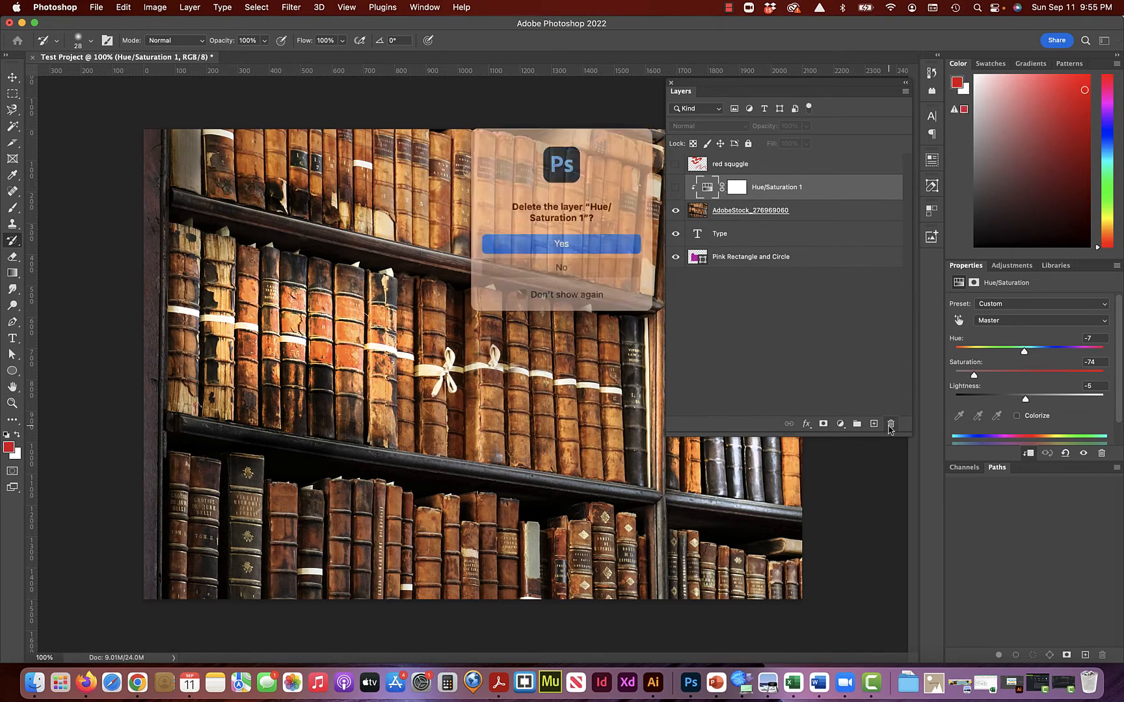
left_click(592, 246)
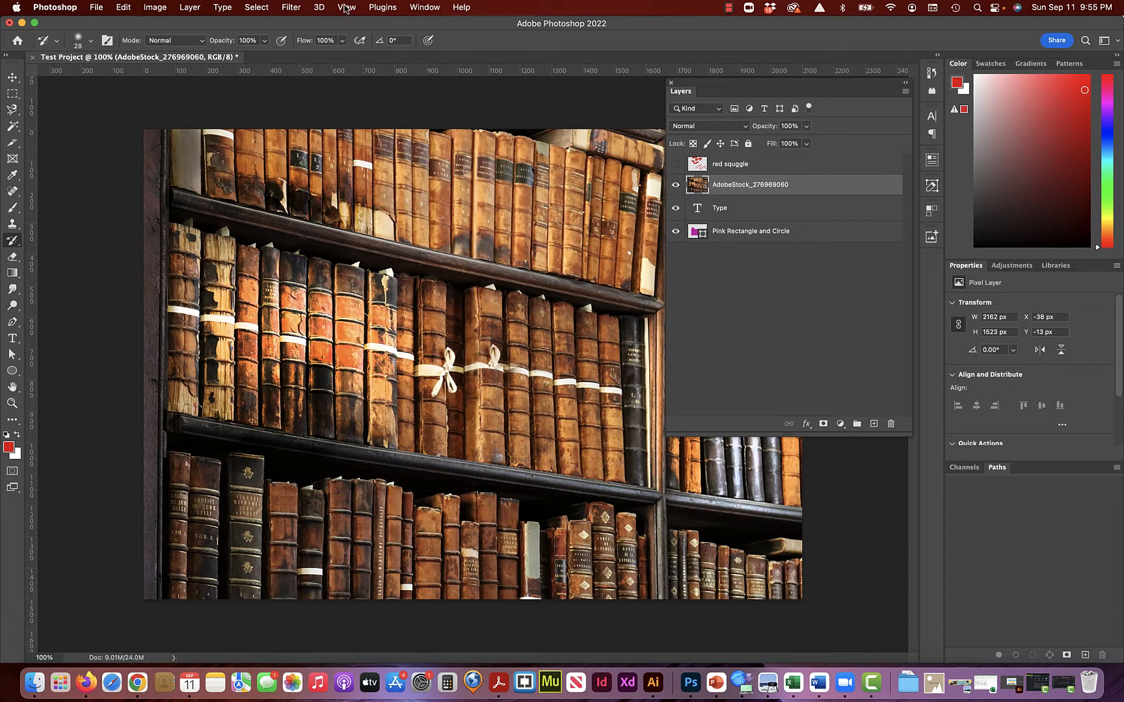
Apply Hue/Saturation directly to the AdobeStock_276969060 layer with hue -13, saturation -64 and lightness -11, and toggle the layer's visibility to check it.
left_click(419, 6)
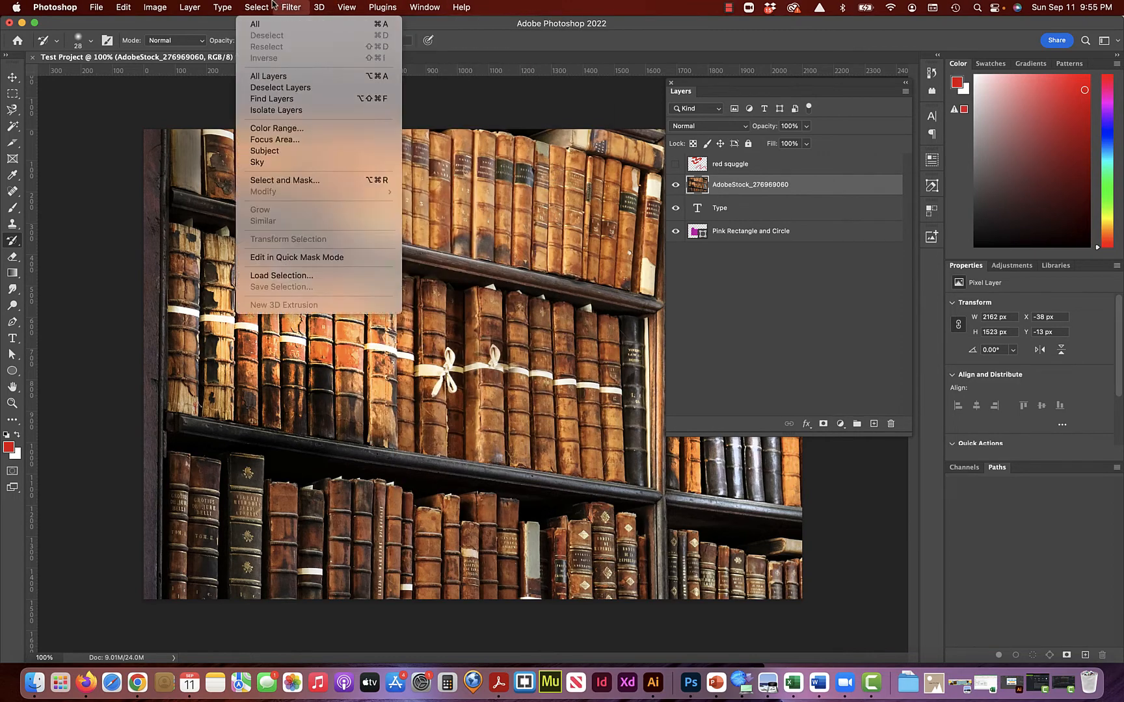
mouse_move(164, 6)
mouse_move(188, 46)
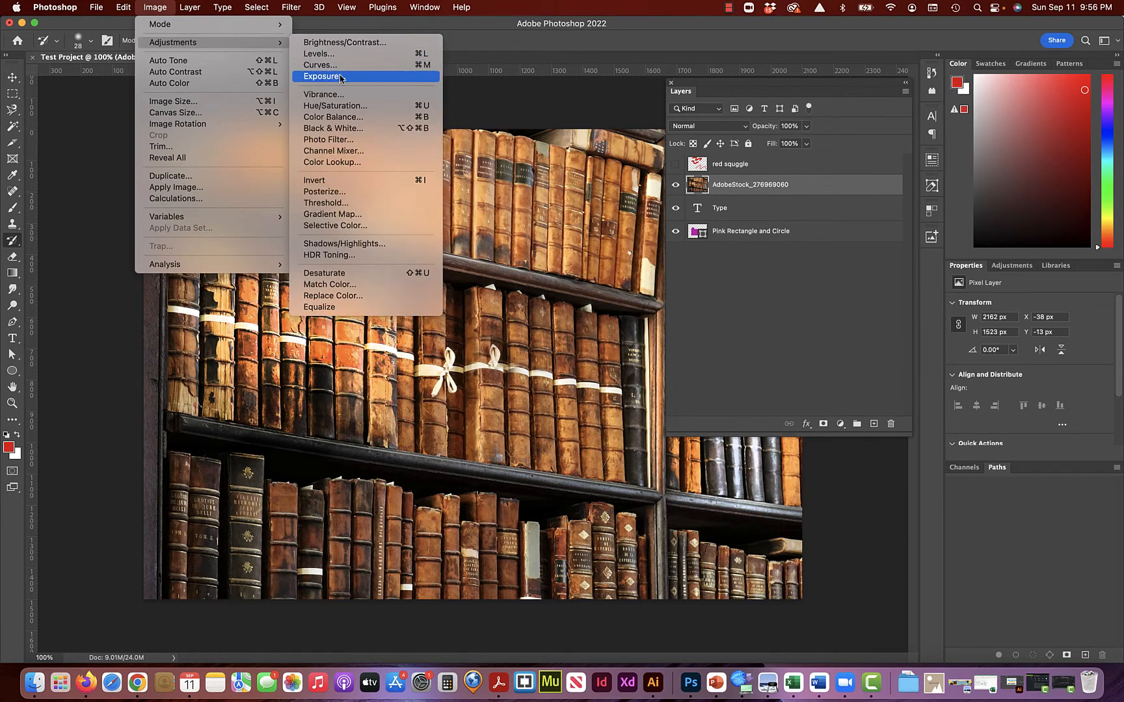
left_click(352, 106)
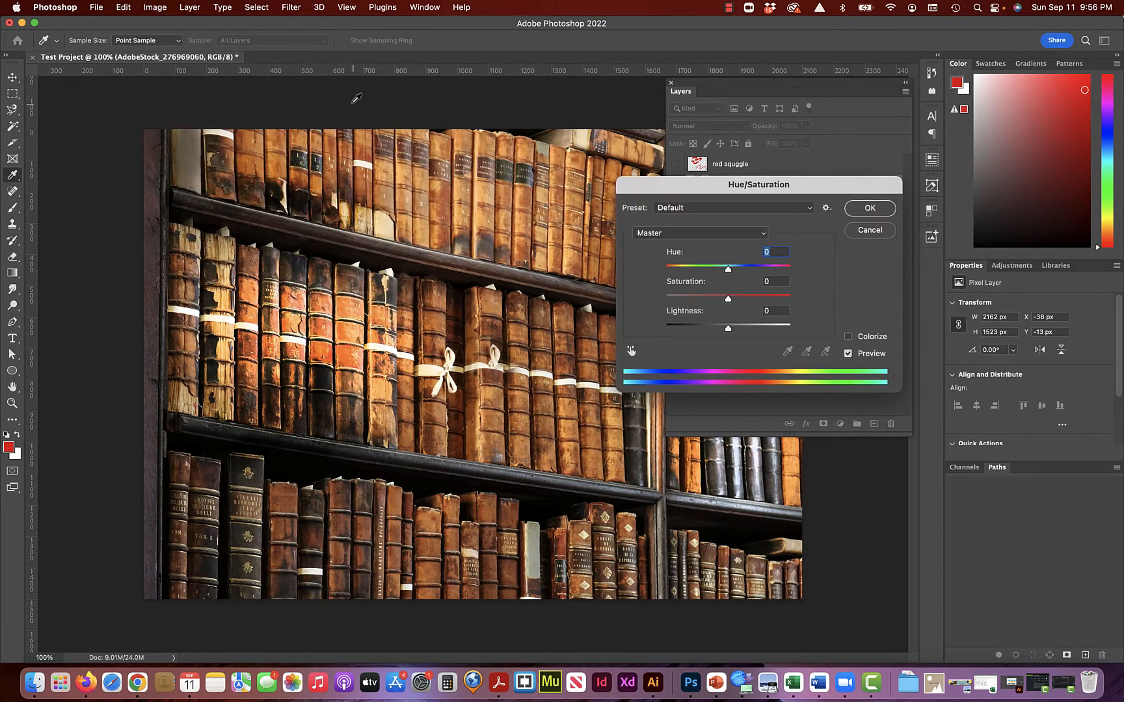
left_click(694, 298)
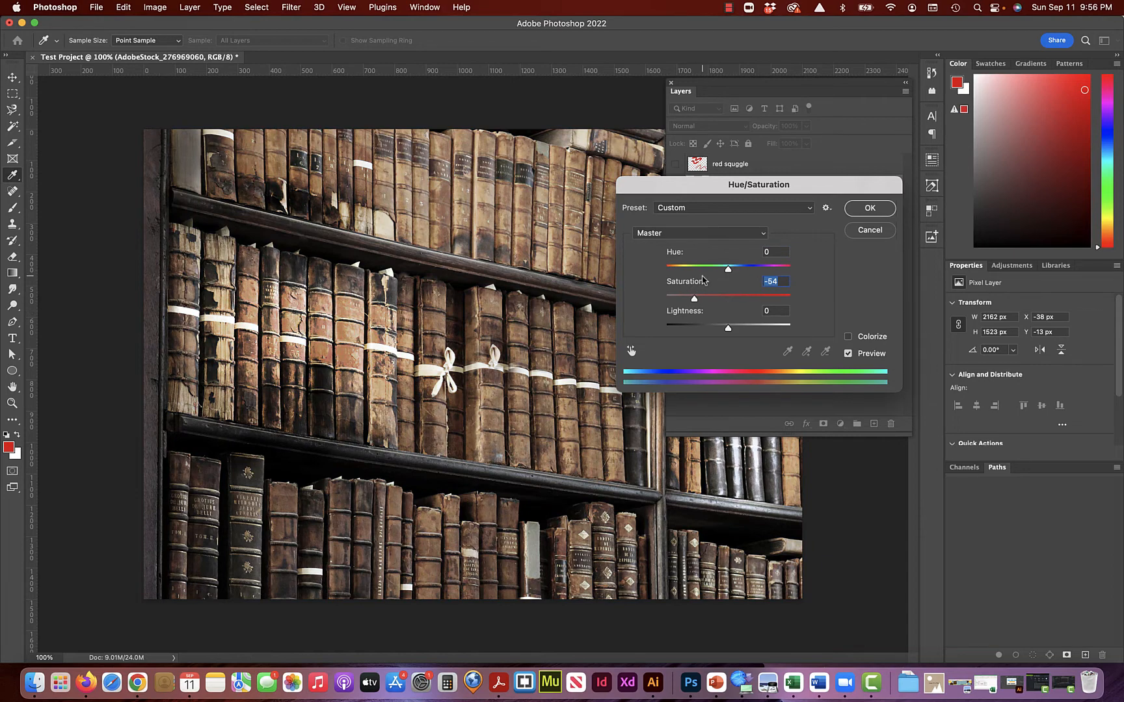
left_click_drag(726, 329, 720, 329)
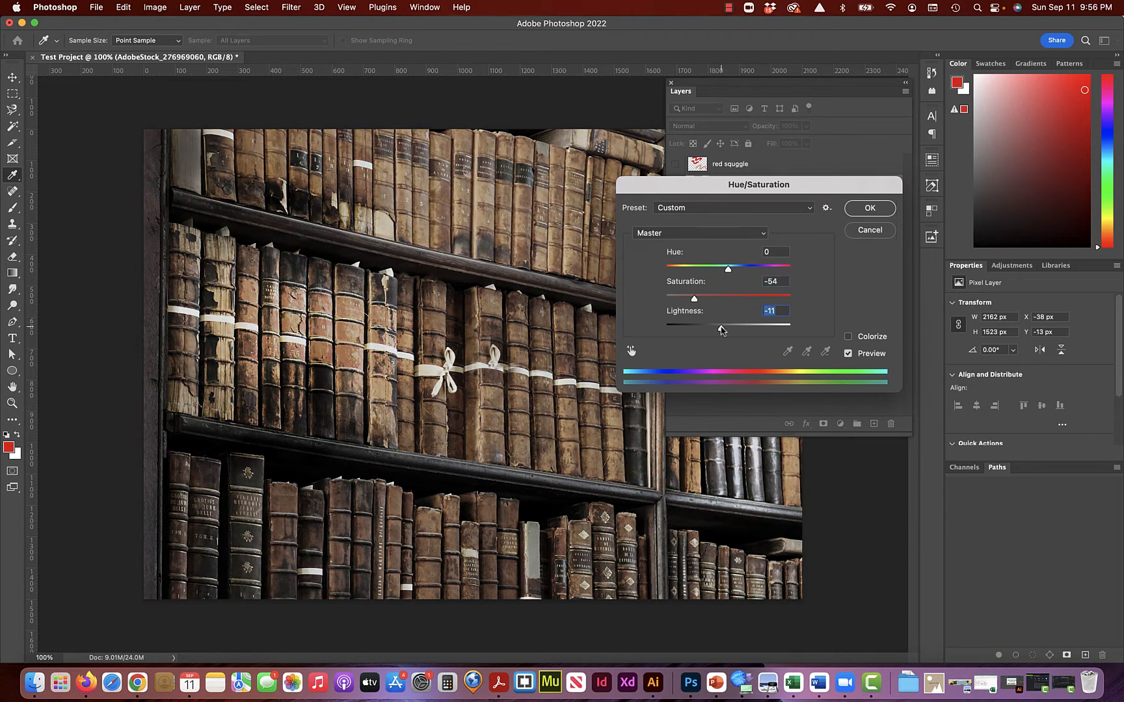
left_click_drag(726, 271, 687, 301)
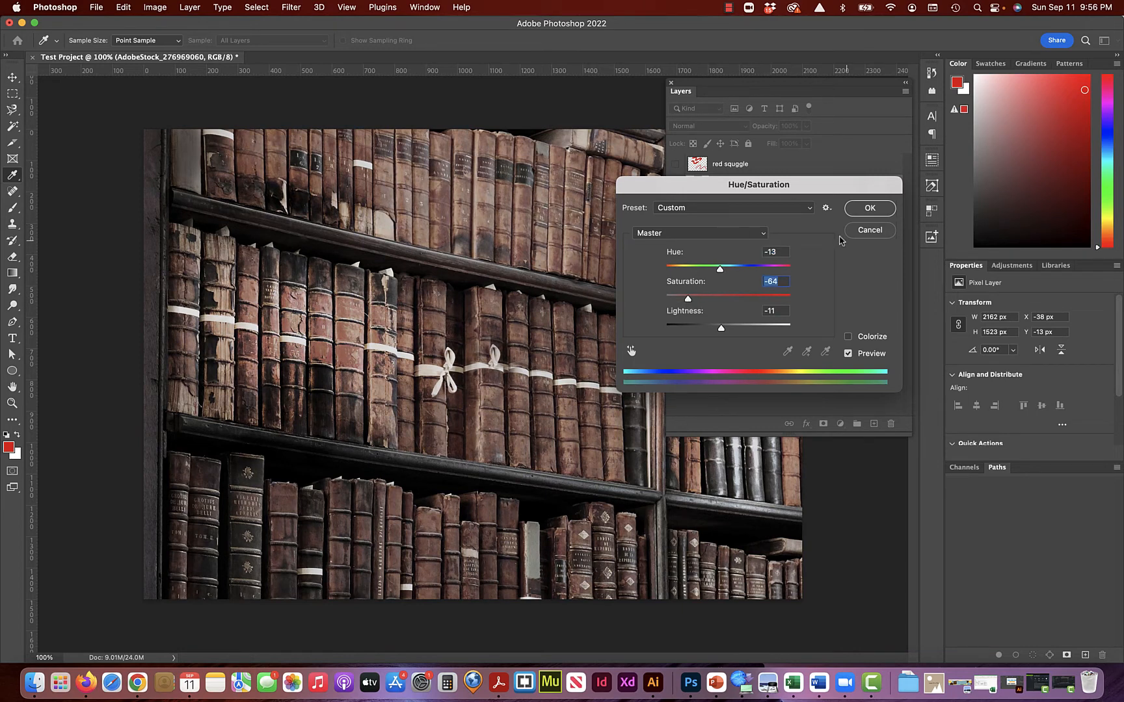
left_click(873, 211)
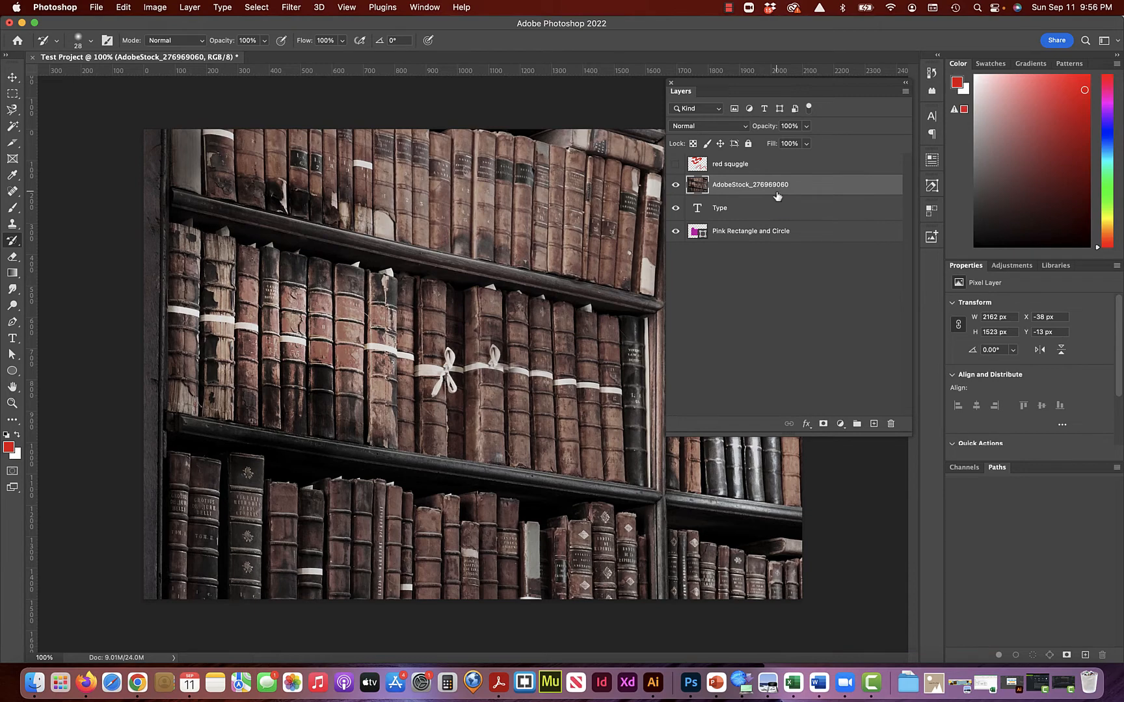
left_click(676, 189)
left_click(676, 188)
Step back in the history past the direct Hue/Saturation edit and the last layer deletion, and show the restored Hue/Saturation 1 layer.
left_click(931, 73)
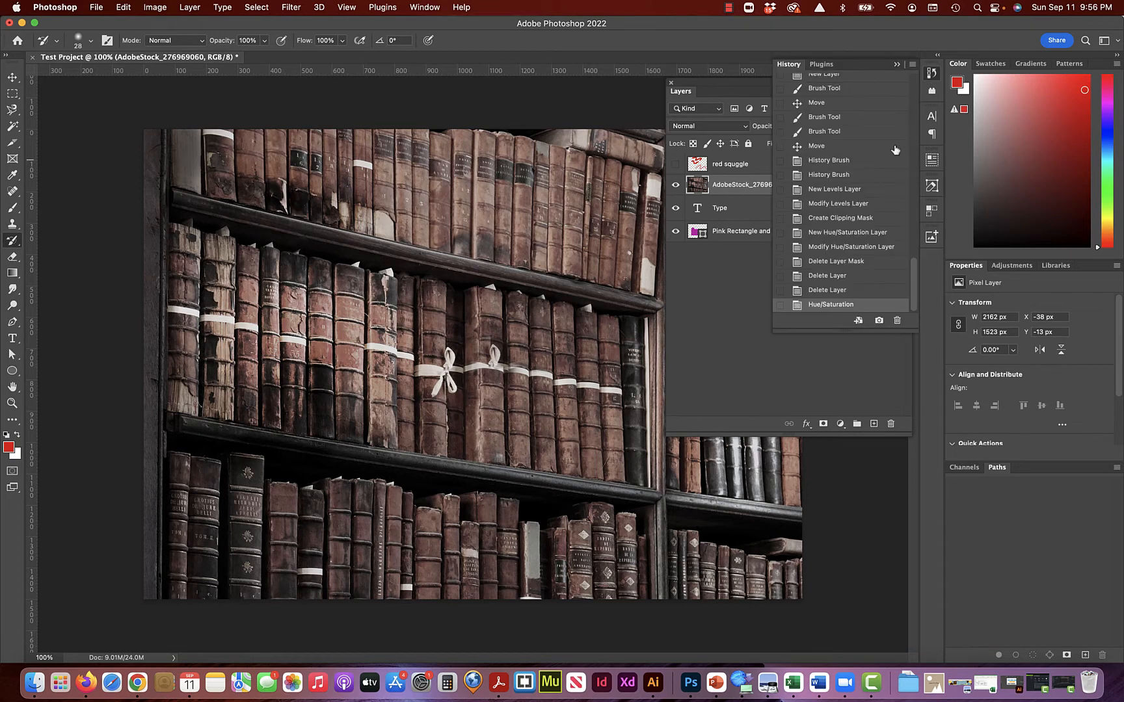
left_click(827, 292)
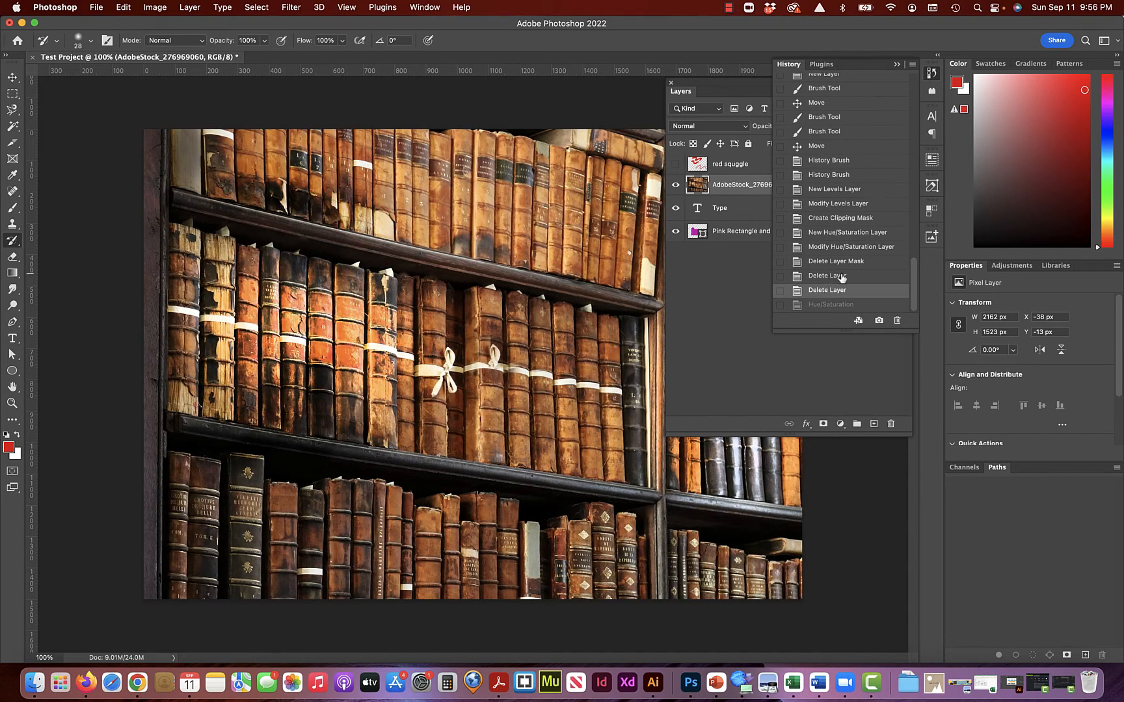
left_click(841, 276)
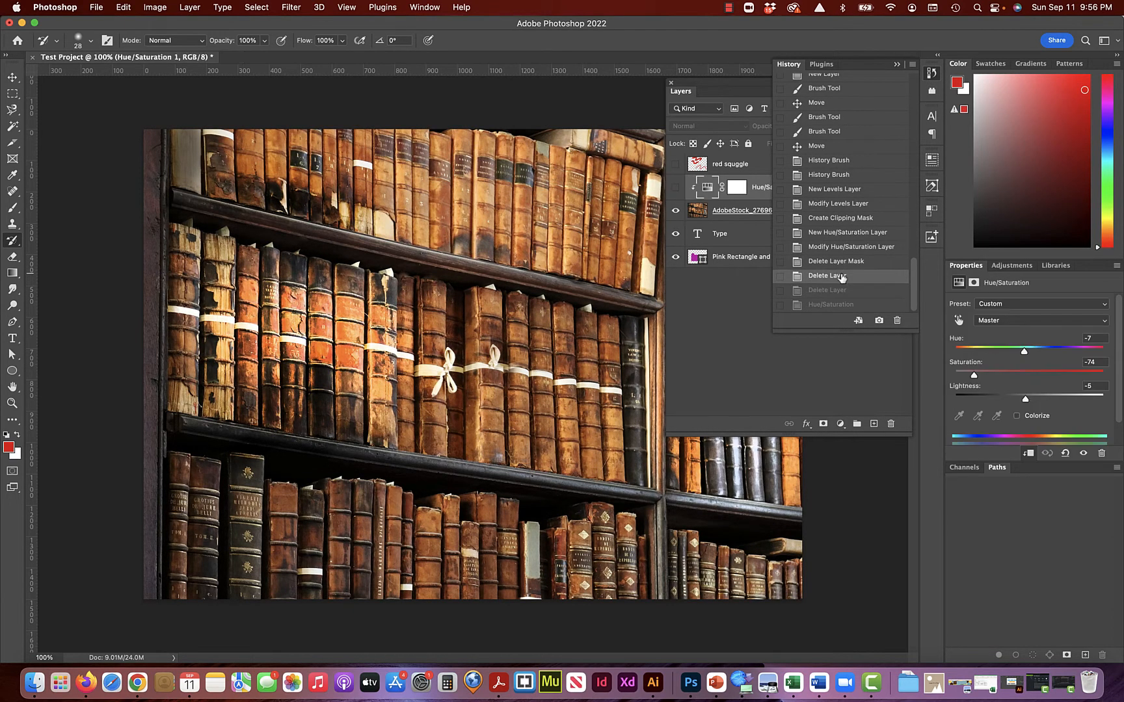
left_click(897, 65)
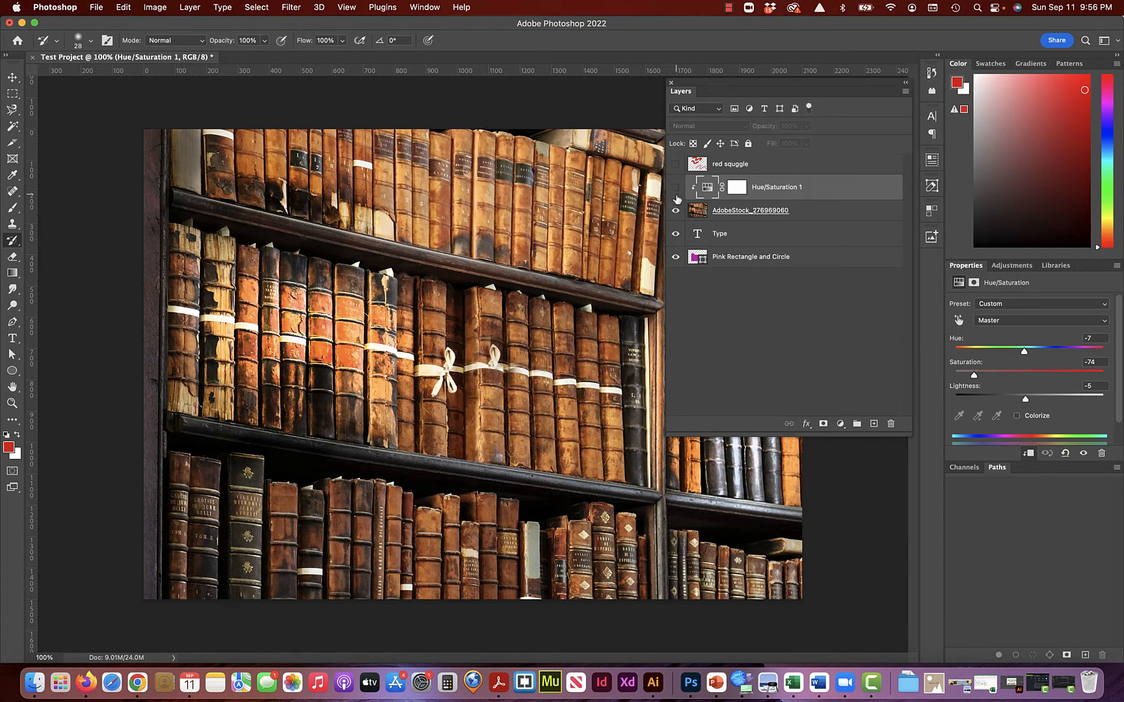
left_click(675, 187)
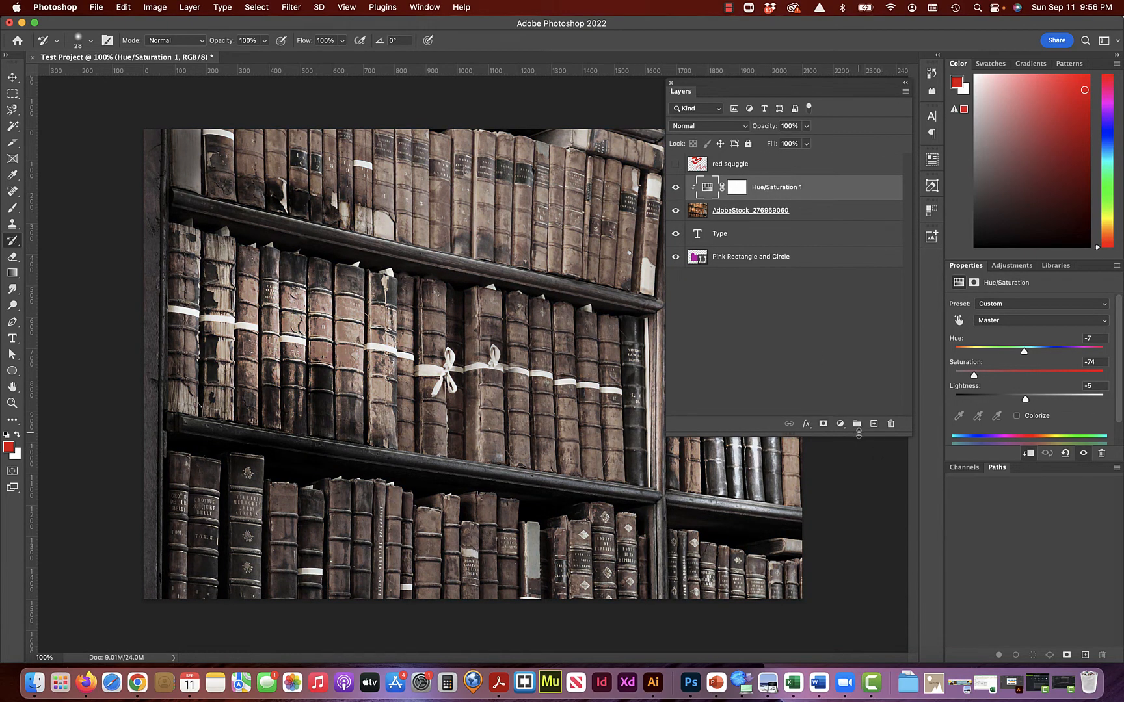
Review the available adjustment layer types without adding one.
left_click(842, 425)
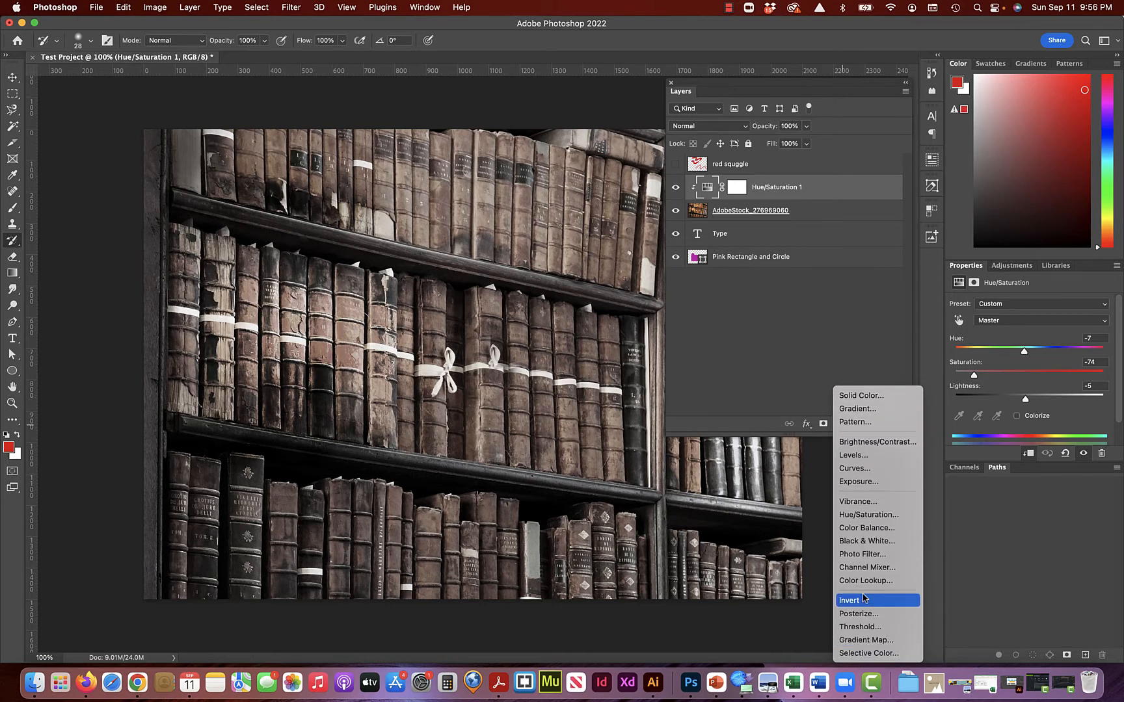
left_click(770, 372)
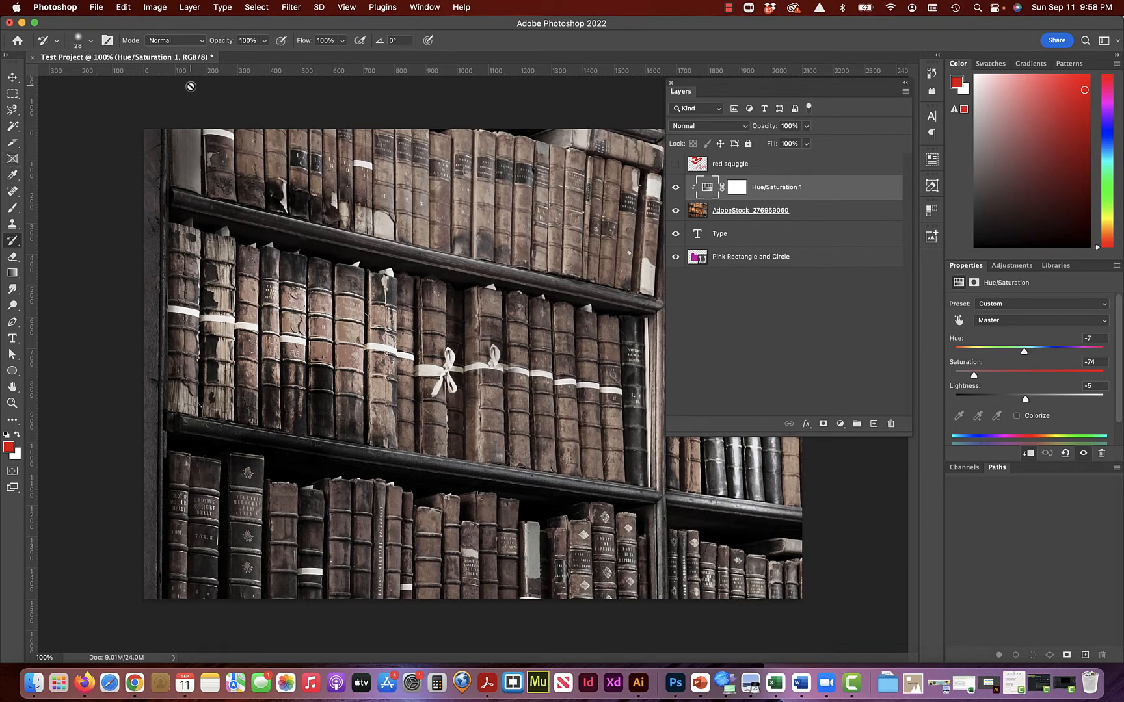
Open the Image Size settings for the document and move the dialog clear of the layer list.
left_click(155, 8)
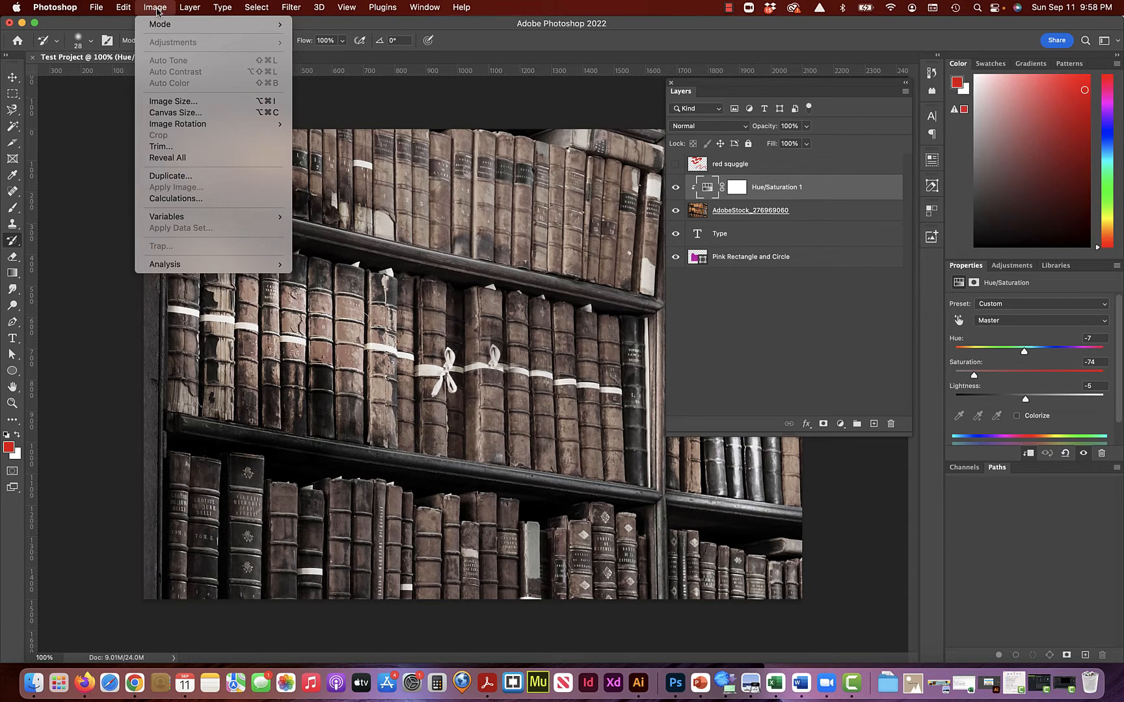
left_click(161, 101)
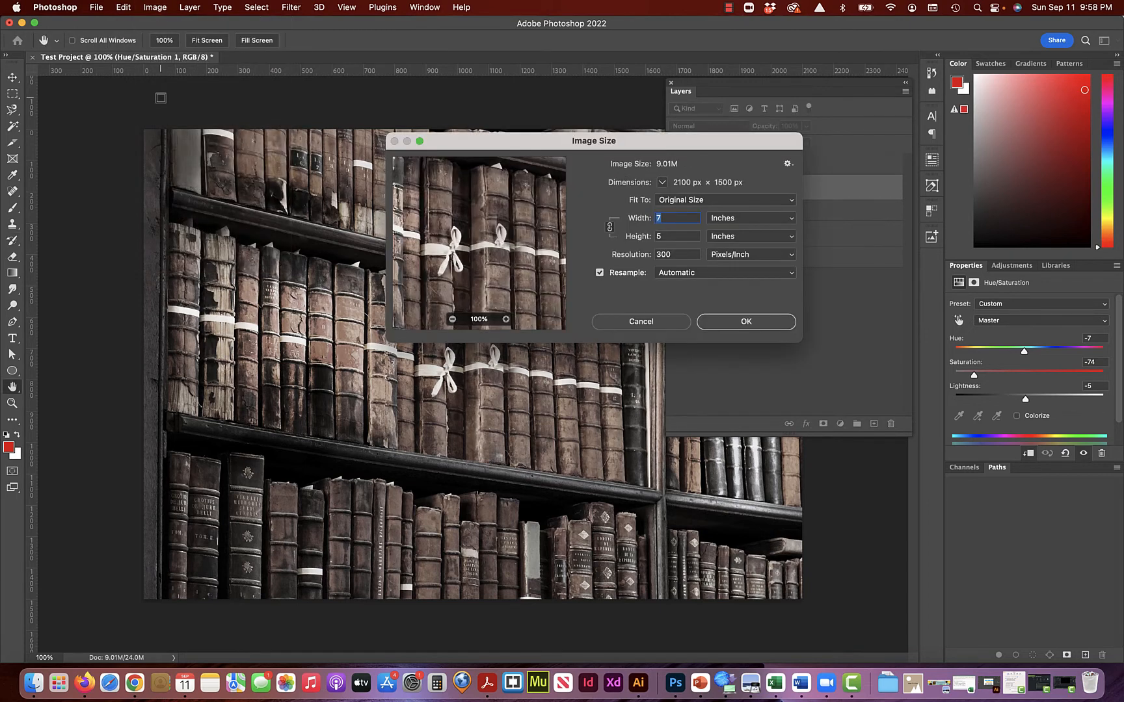
left_click(731, 11)
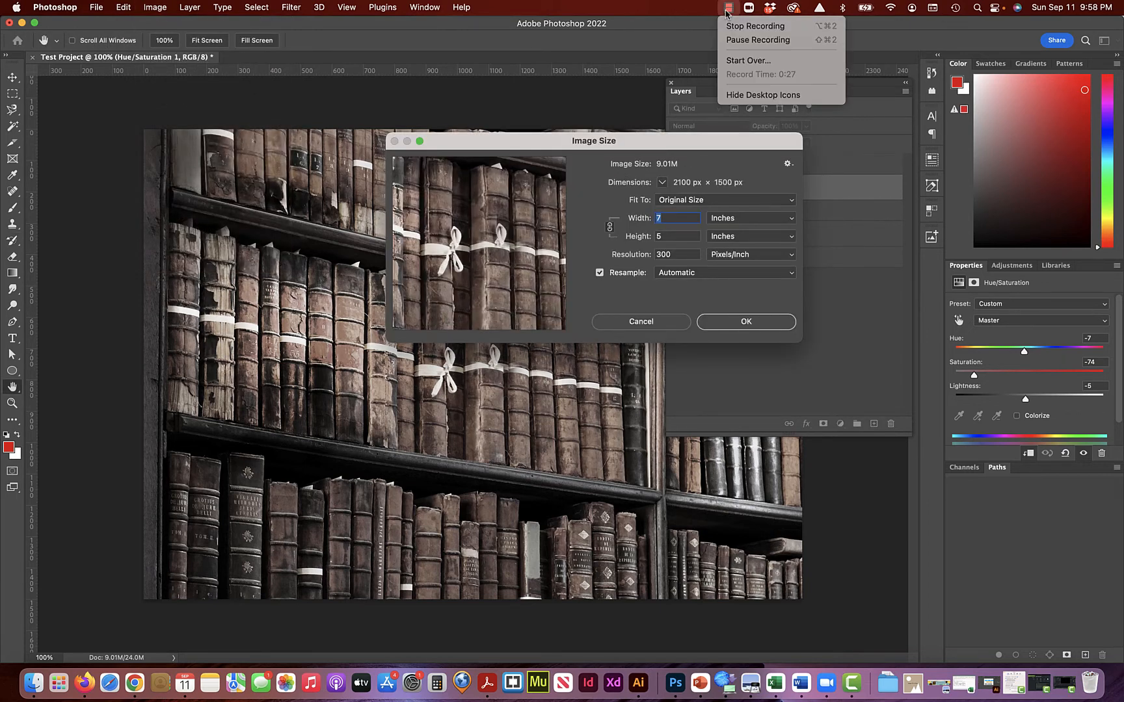
left_click(731, 45)
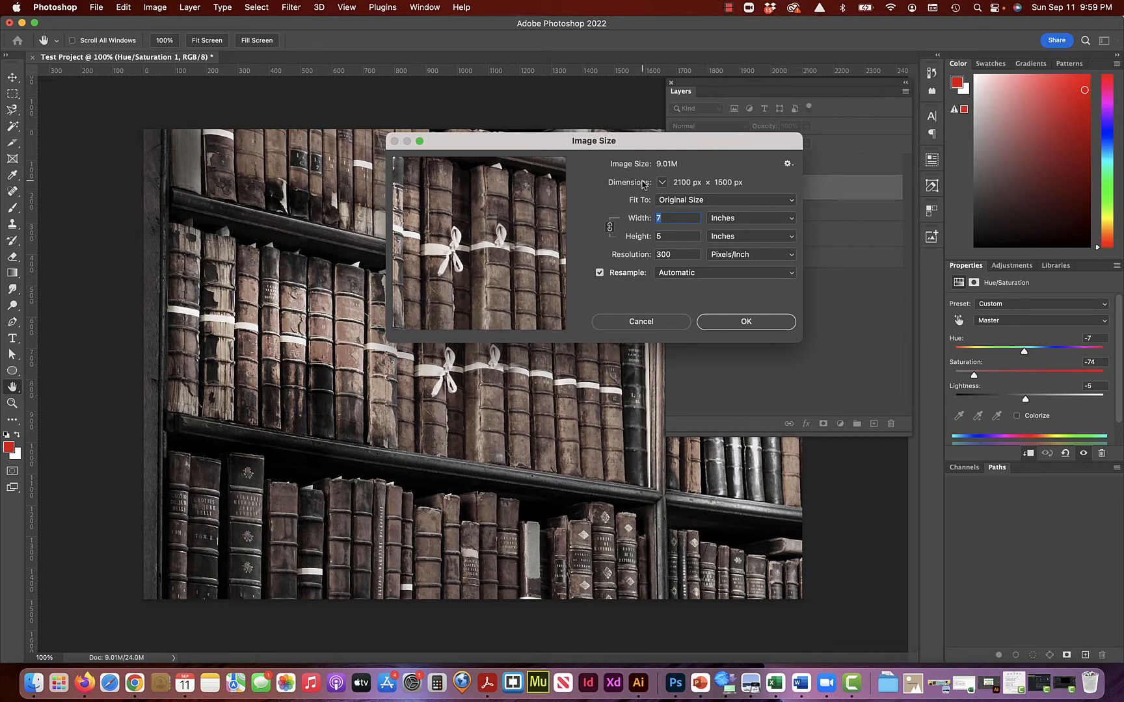
left_click_drag(637, 147, 555, 138)
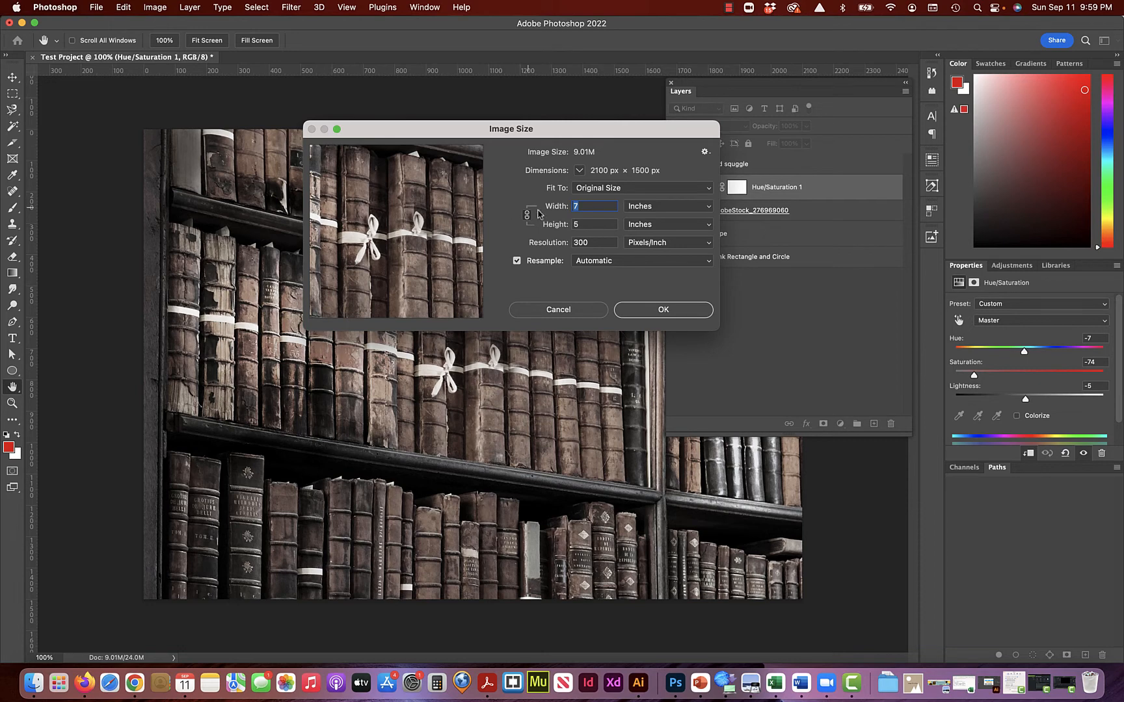
Try document widths of 8 and 5 inches with resampling enabled, and return the width to 7 inches.
type("8")
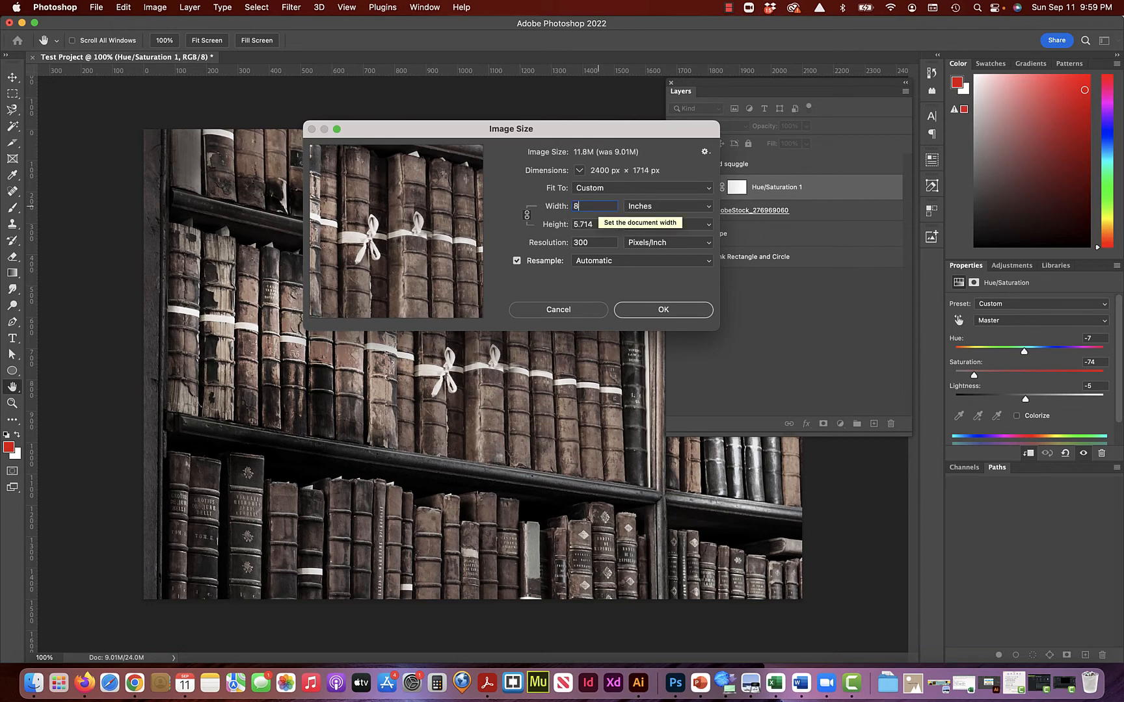
key("BackSpace")
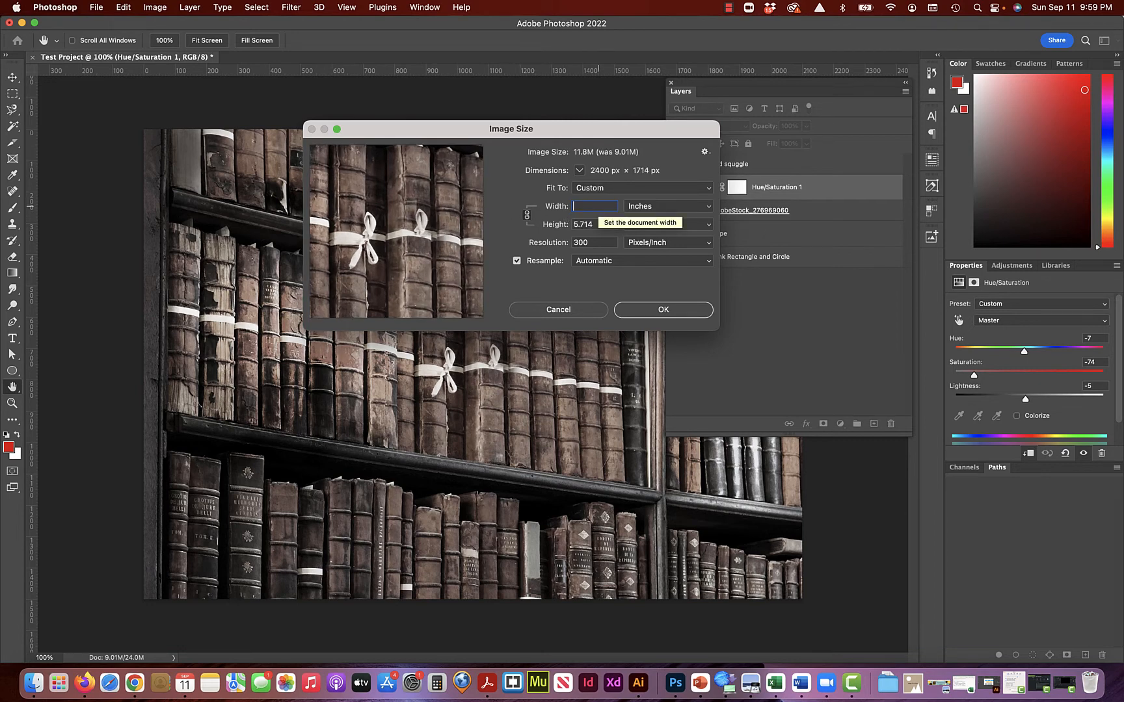
type("5")
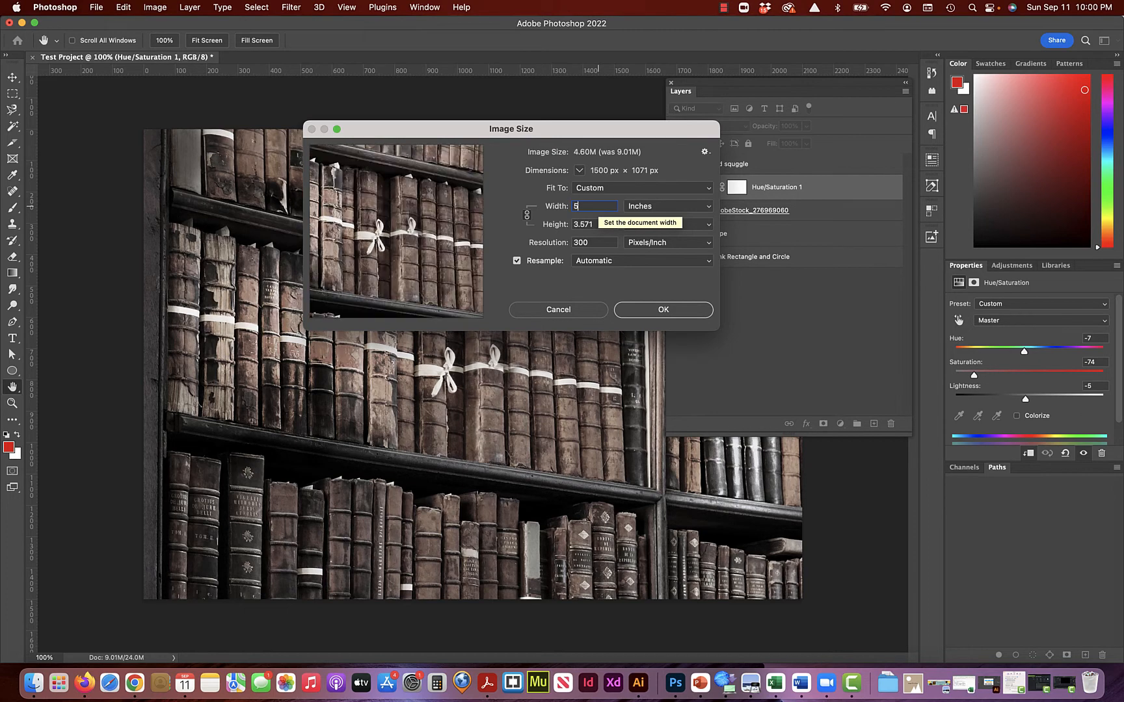
key("BackSpace")
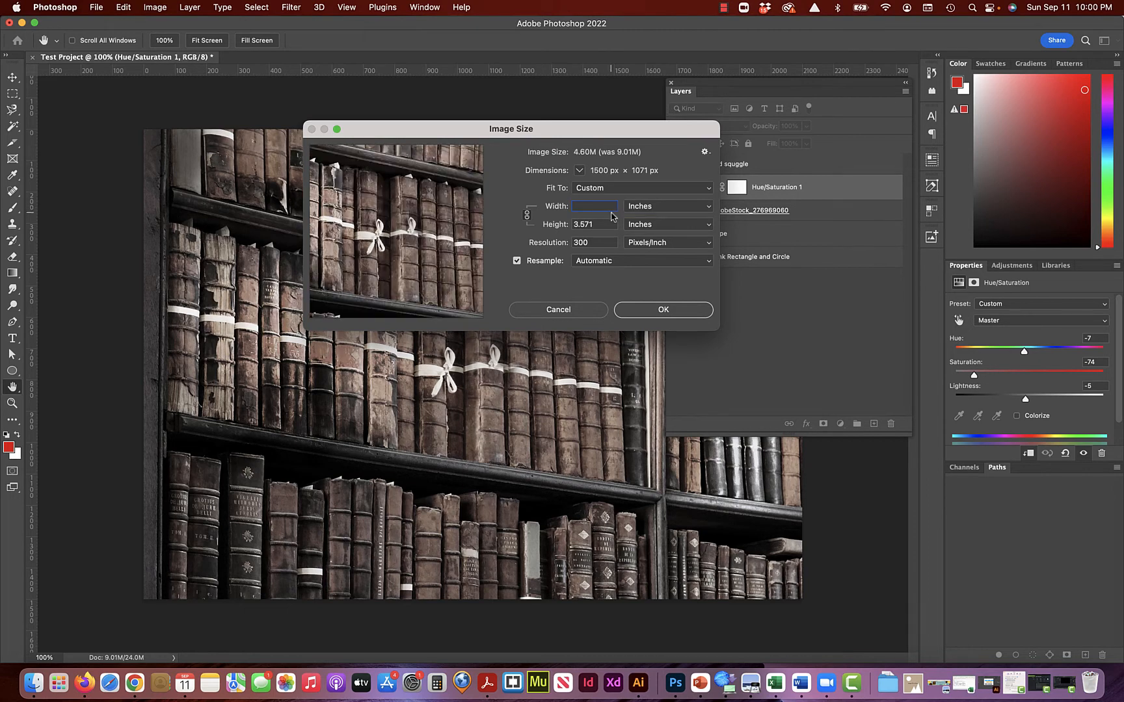
type("5")
Disable resampling, try document widths of 8 and 5 inches, and set the width back to 7 inches.
left_click(517, 261)
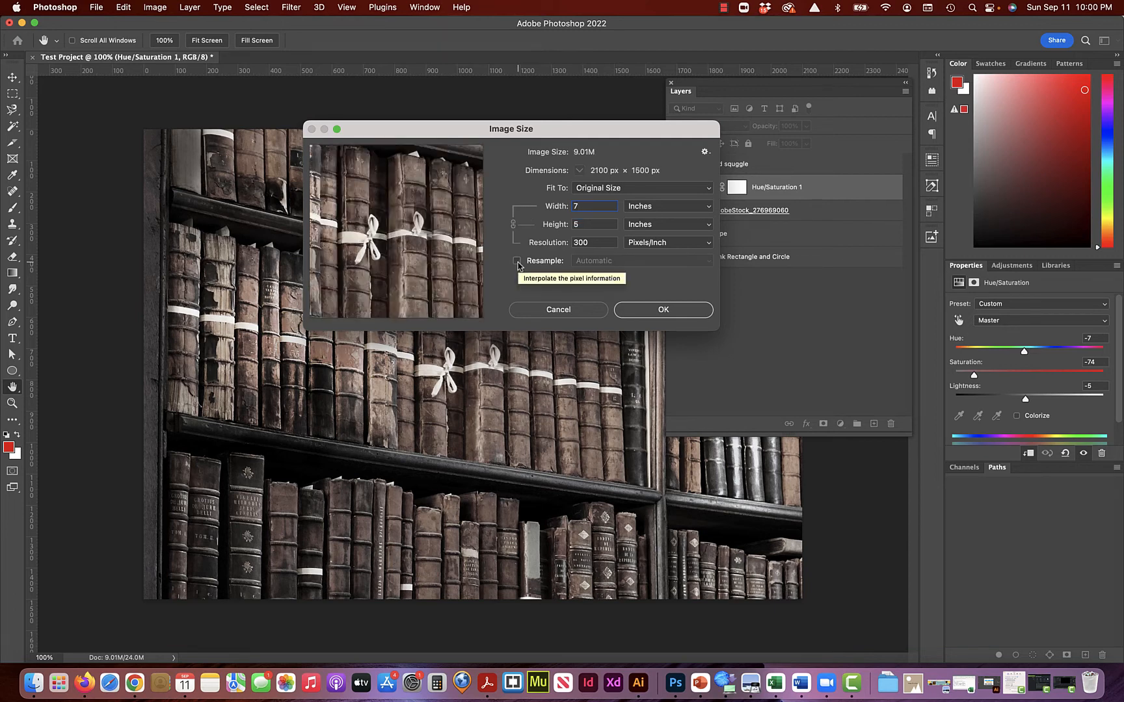
key("BackSpace")
type("8")
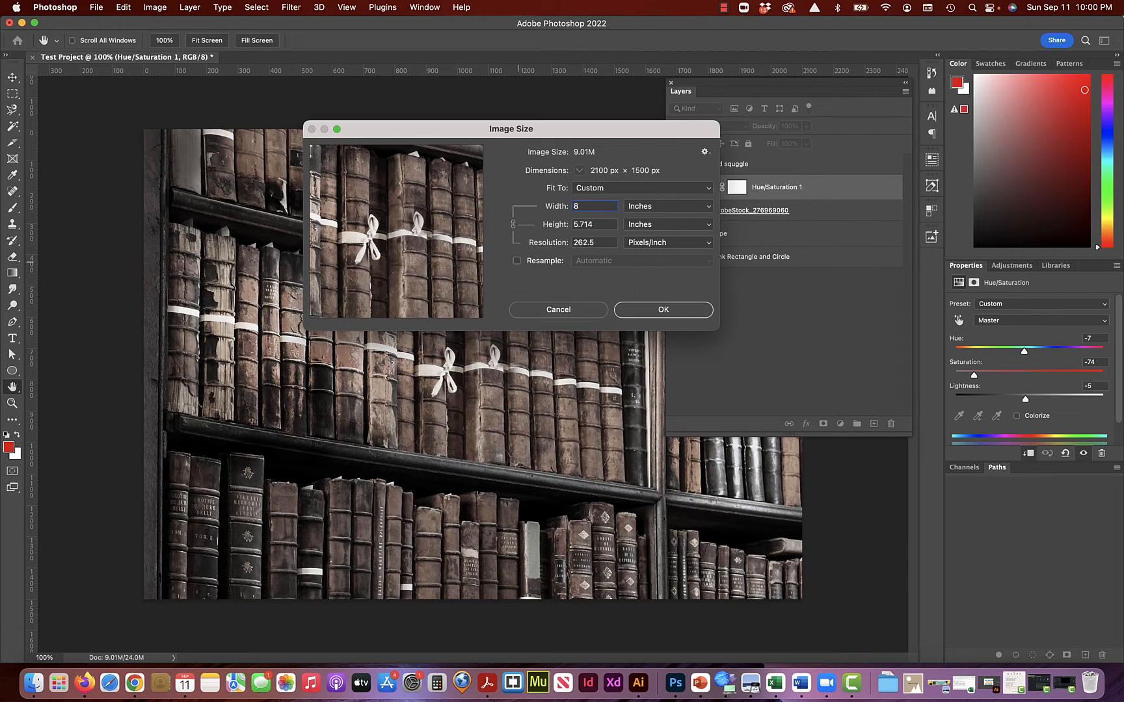
key("BackSpace")
type("5")
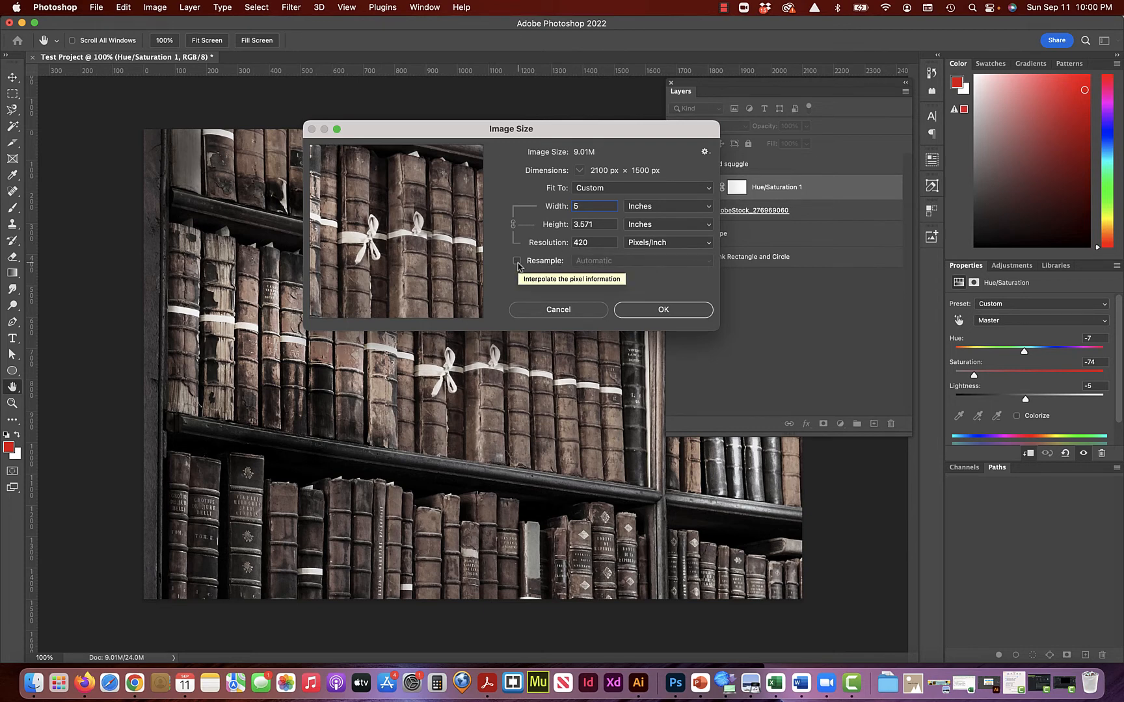
type("7")
key("BackSpace")
key("BackSpace")
type("7")
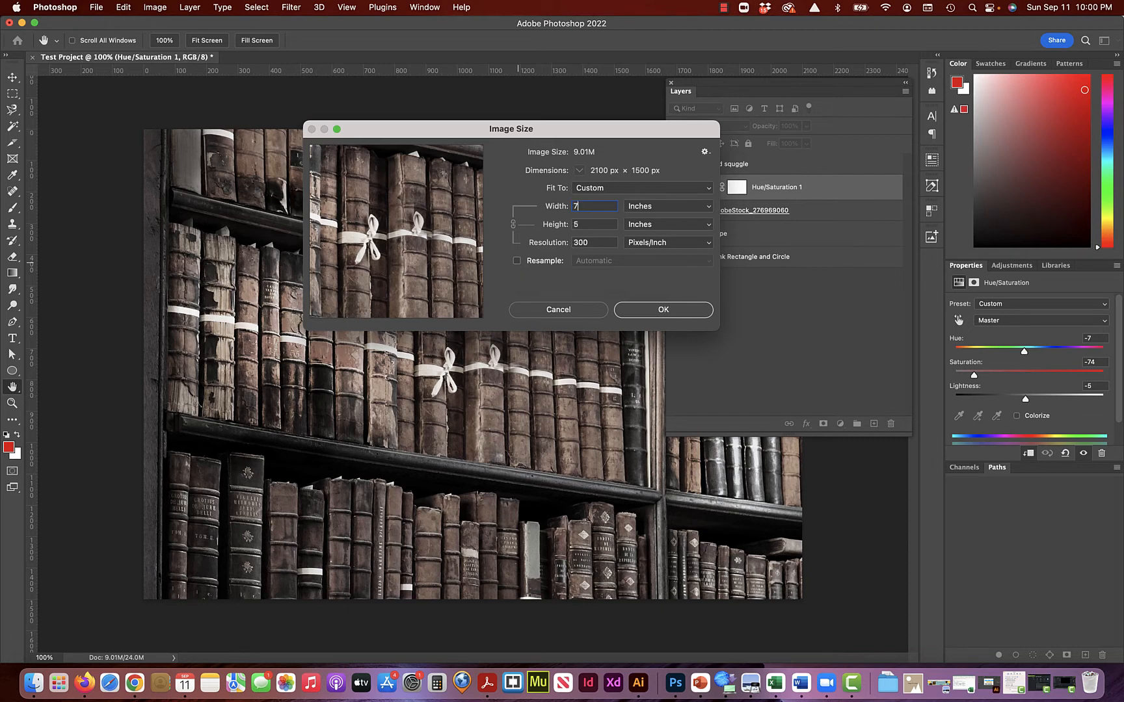
Re-enable resampling, apply a resolution of 72 pixels/inch to the document, and inspect the image detail.
left_click(512, 261)
left_click(517, 260)
left_click(602, 242)
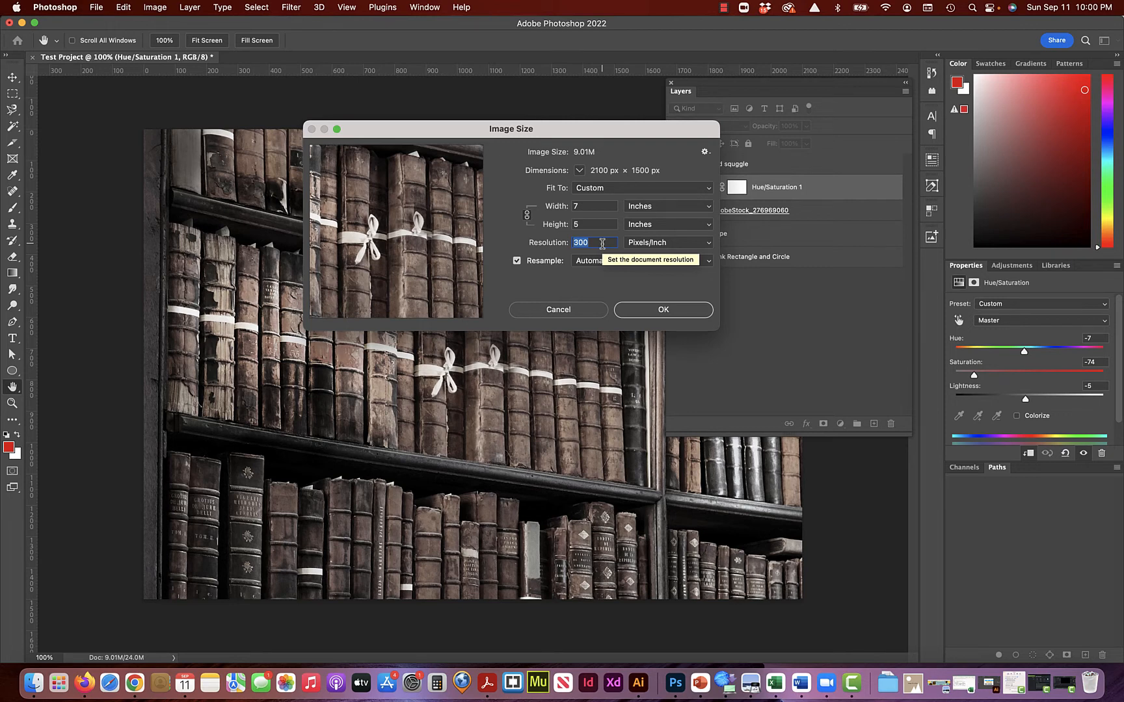
type("72")
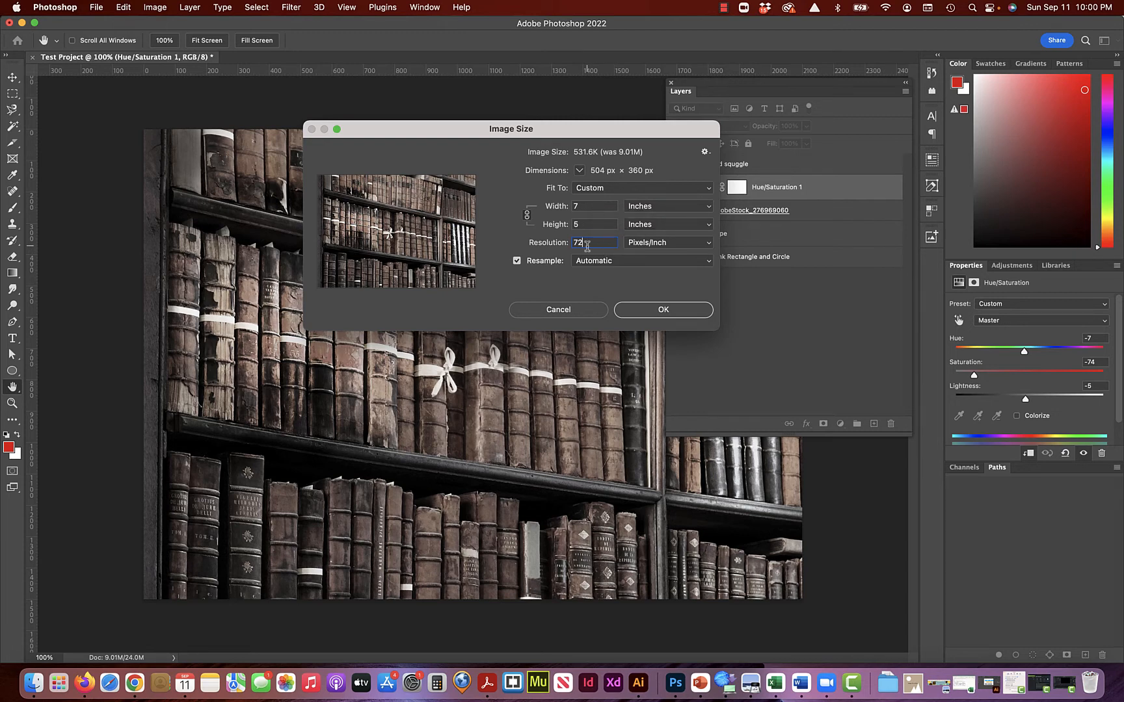
left_click(663, 309)
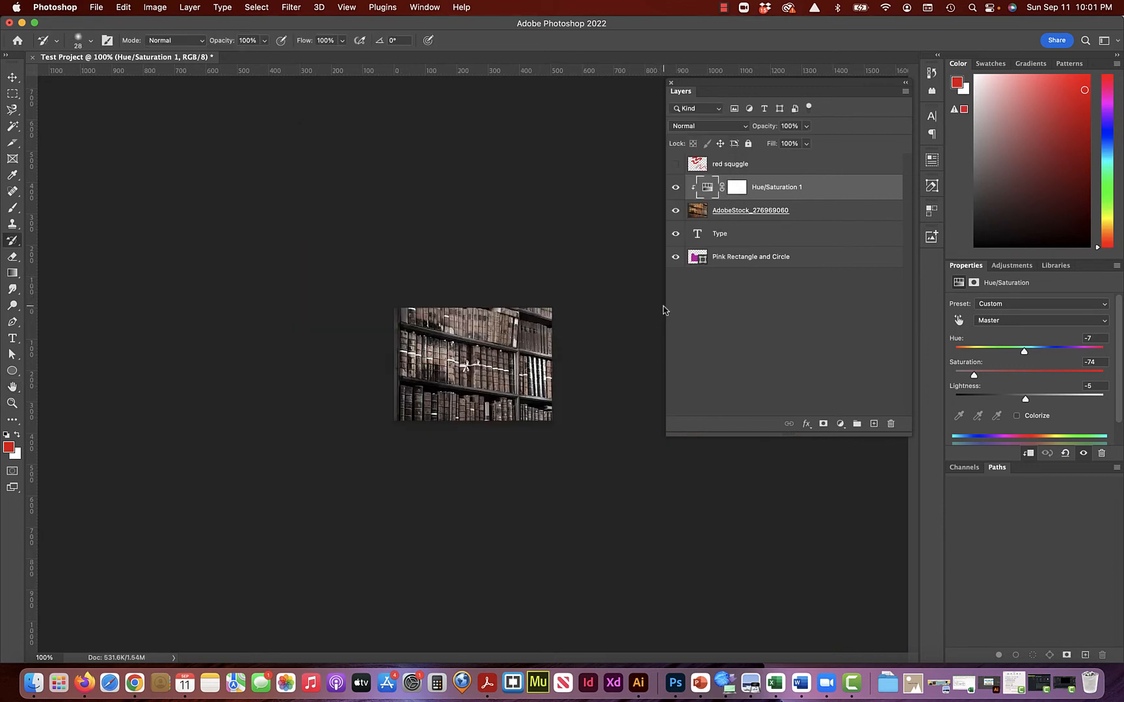
key("super+equal")
key("super+equal")
key("super+equal")
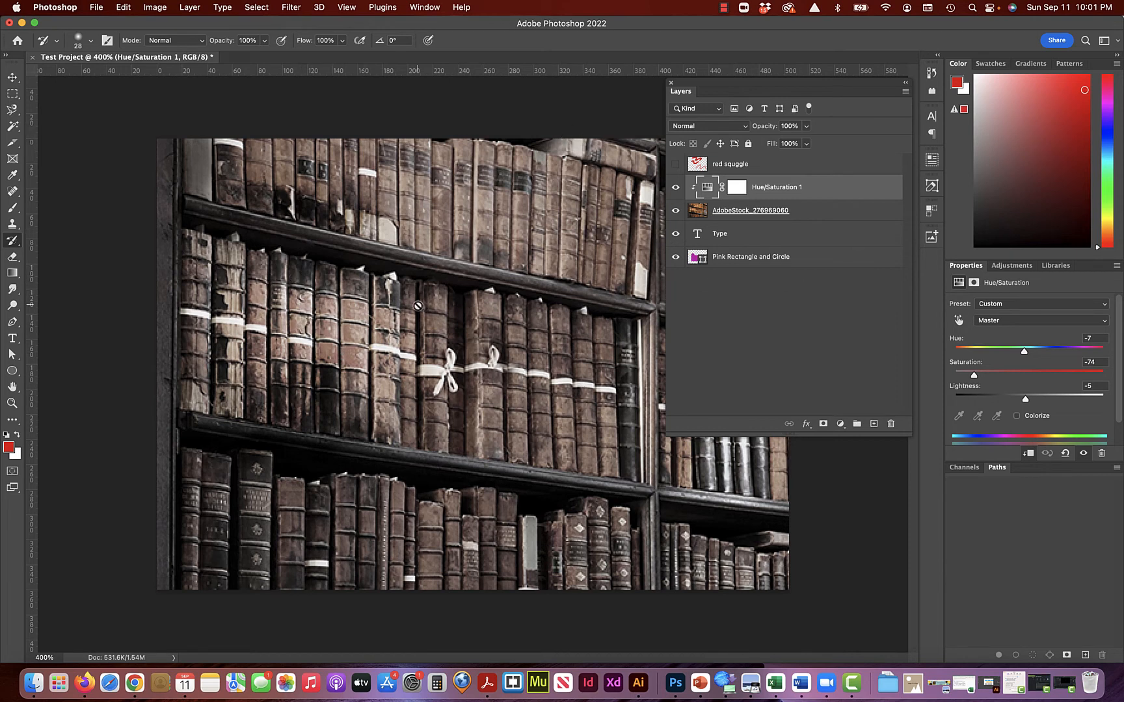
Resample the document back up to a resolution of 300 pixels/inch and inspect the image detail.
left_click(159, 9)
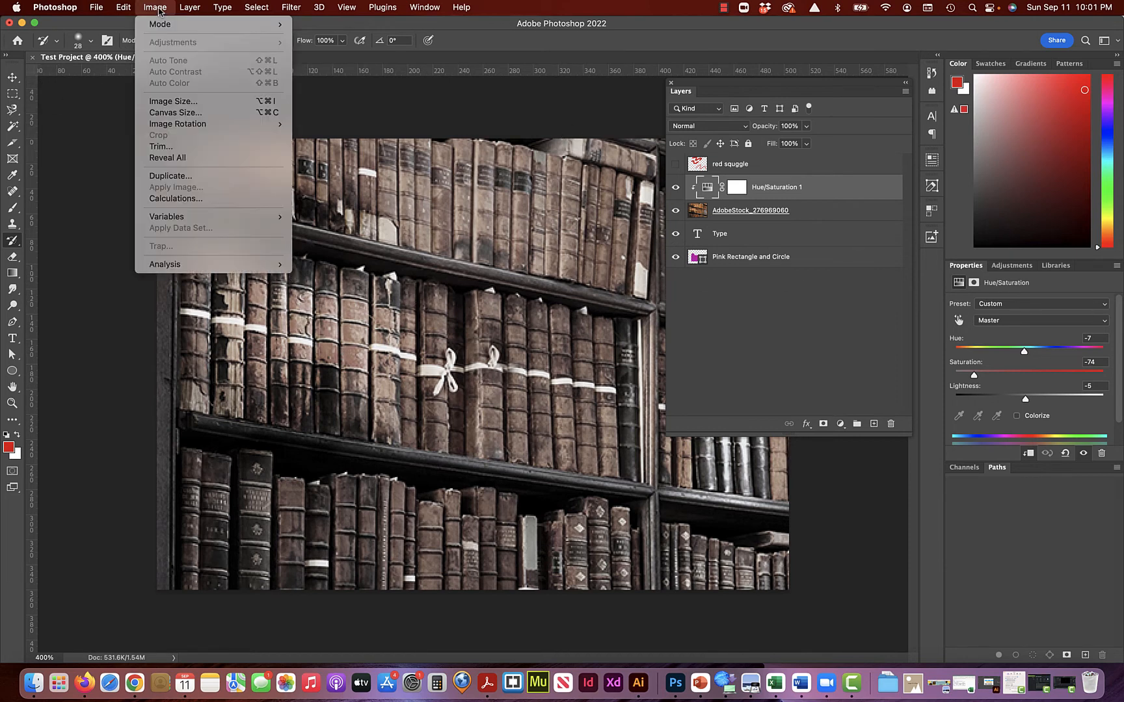
left_click(168, 102)
double_click(585, 243)
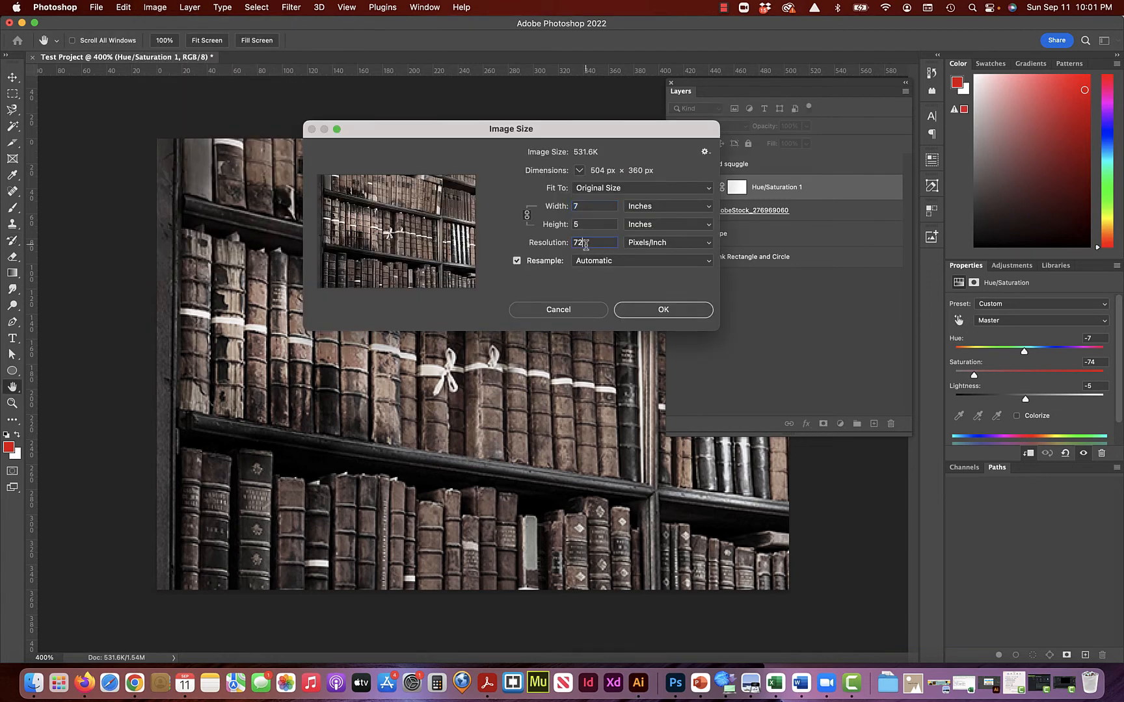
type("300")
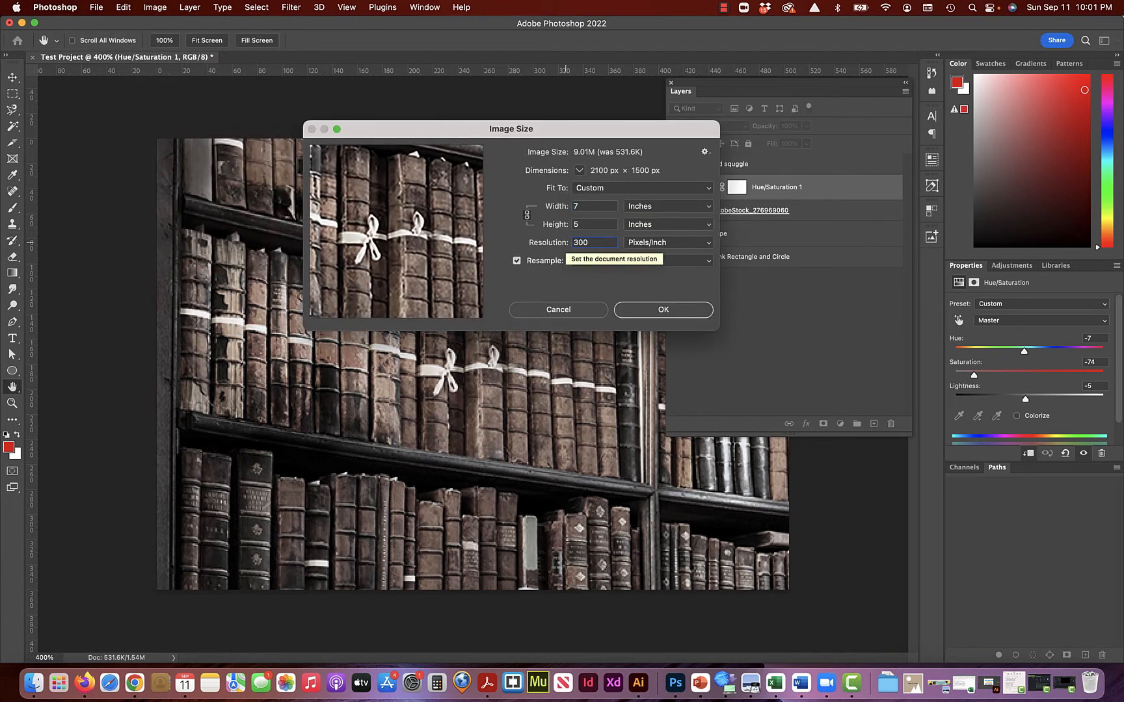
key("Return")
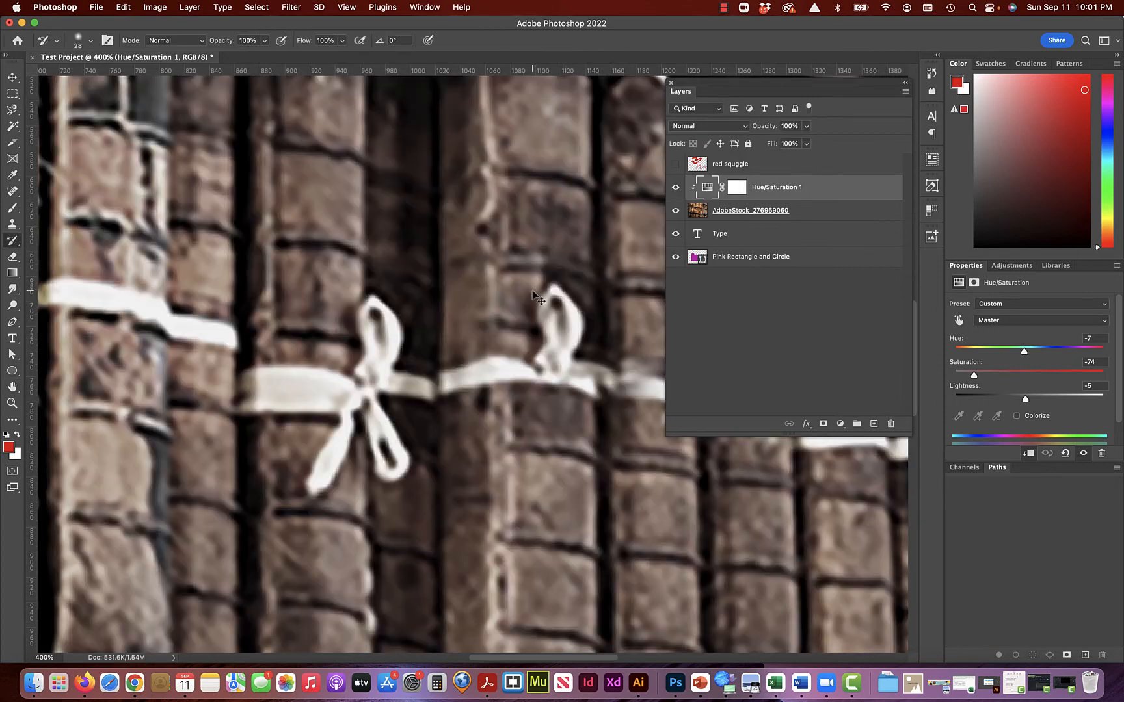
key("super+1")
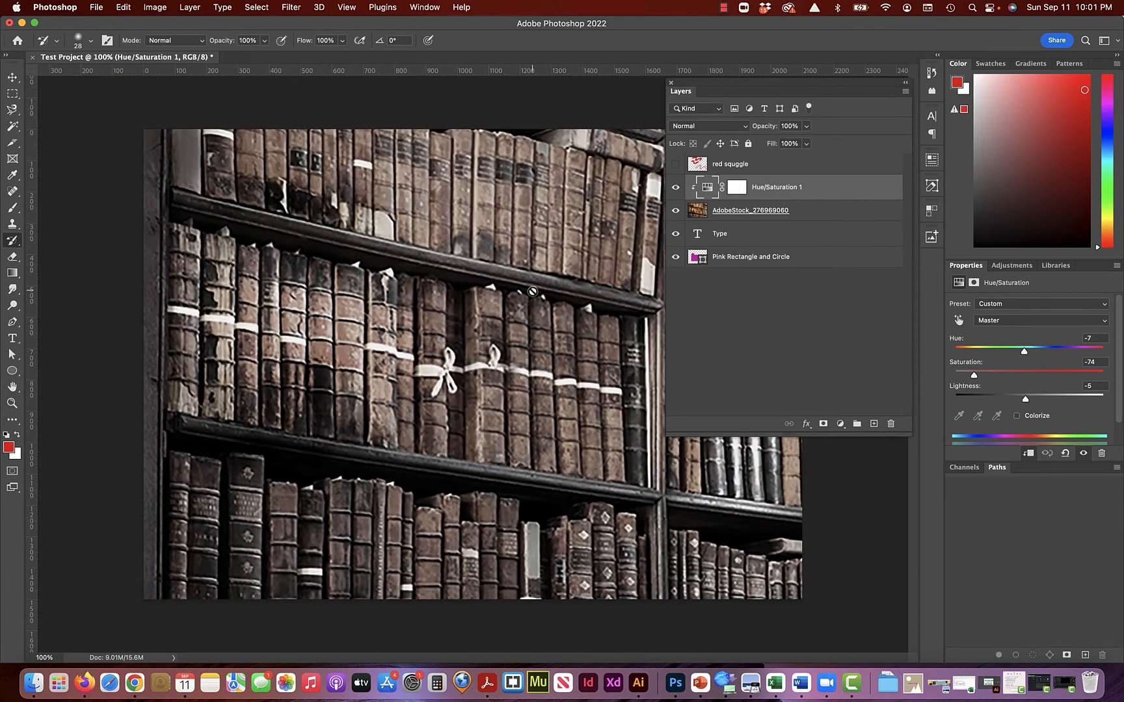
key("super+equal")
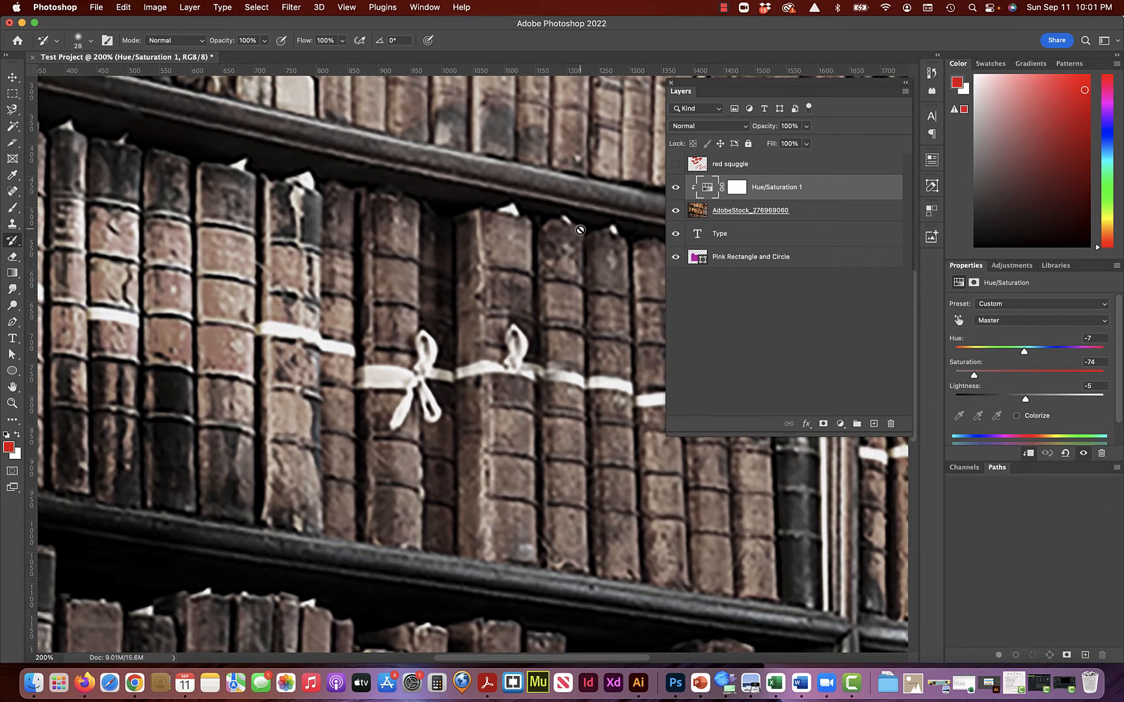
key("super+minus")
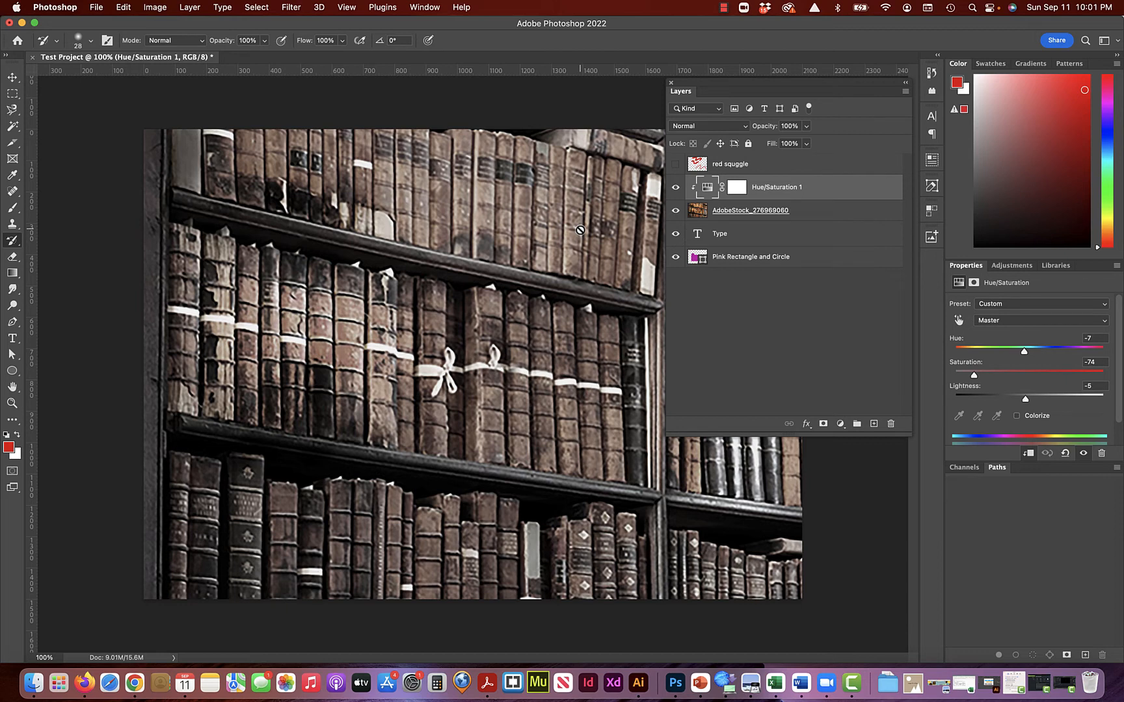
Step back in the history to the Delete Layer state, before both Image Size changes.
left_click(929, 72)
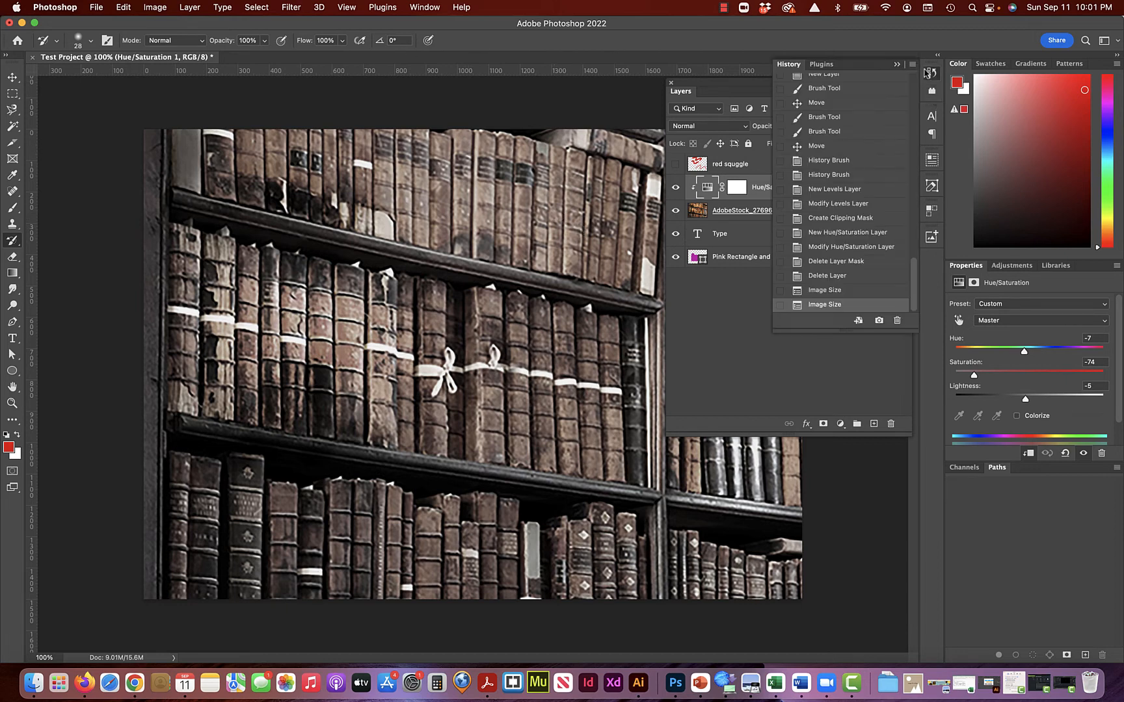
left_click(817, 277)
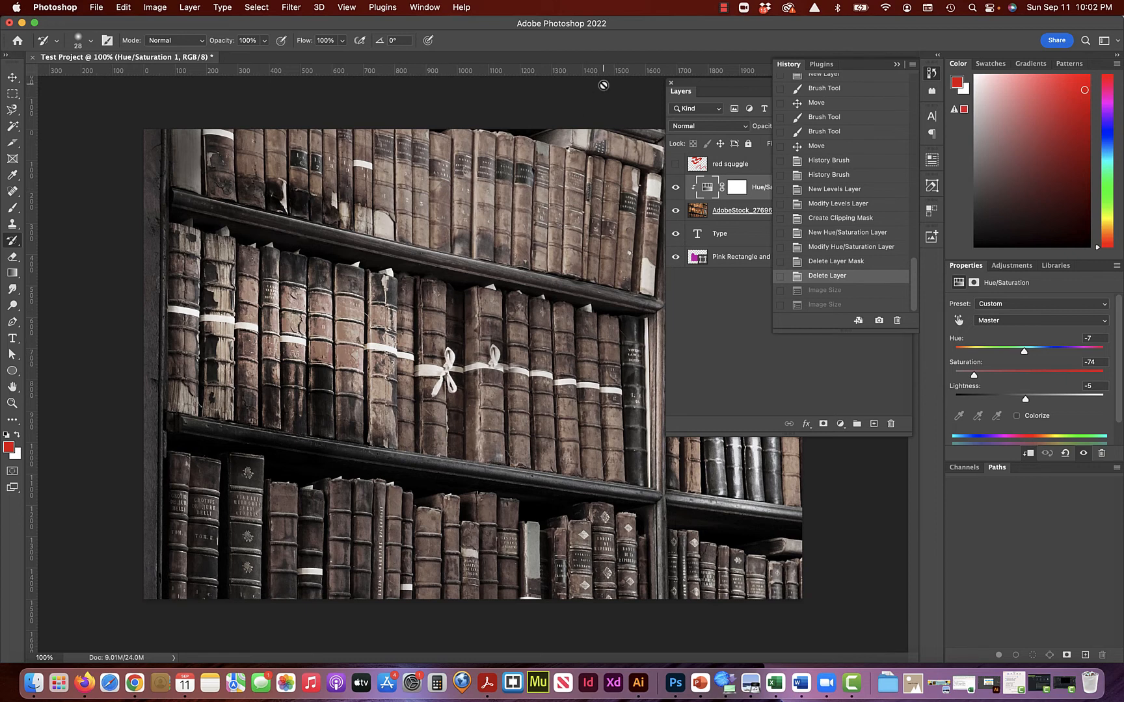
left_click(896, 65)
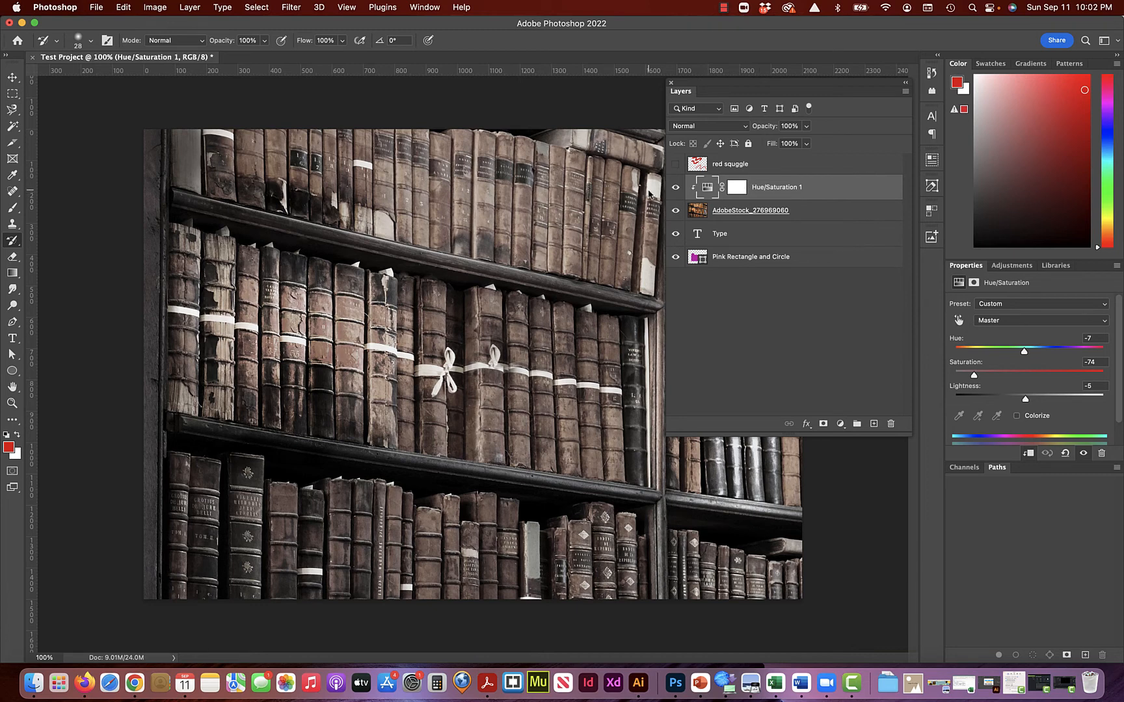
Show the red squggle layer and move it between Hue/Saturation 1 and the AdobeStock_276969060 layer.
left_click(676, 164)
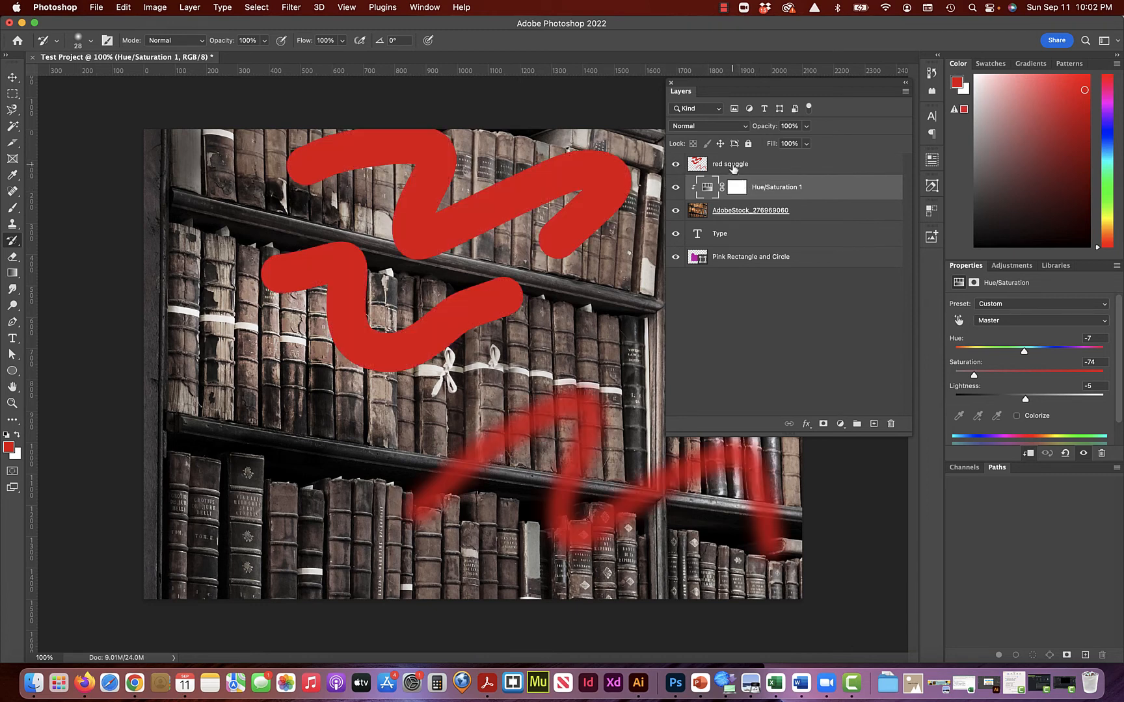
left_click_drag(732, 167, 732, 203)
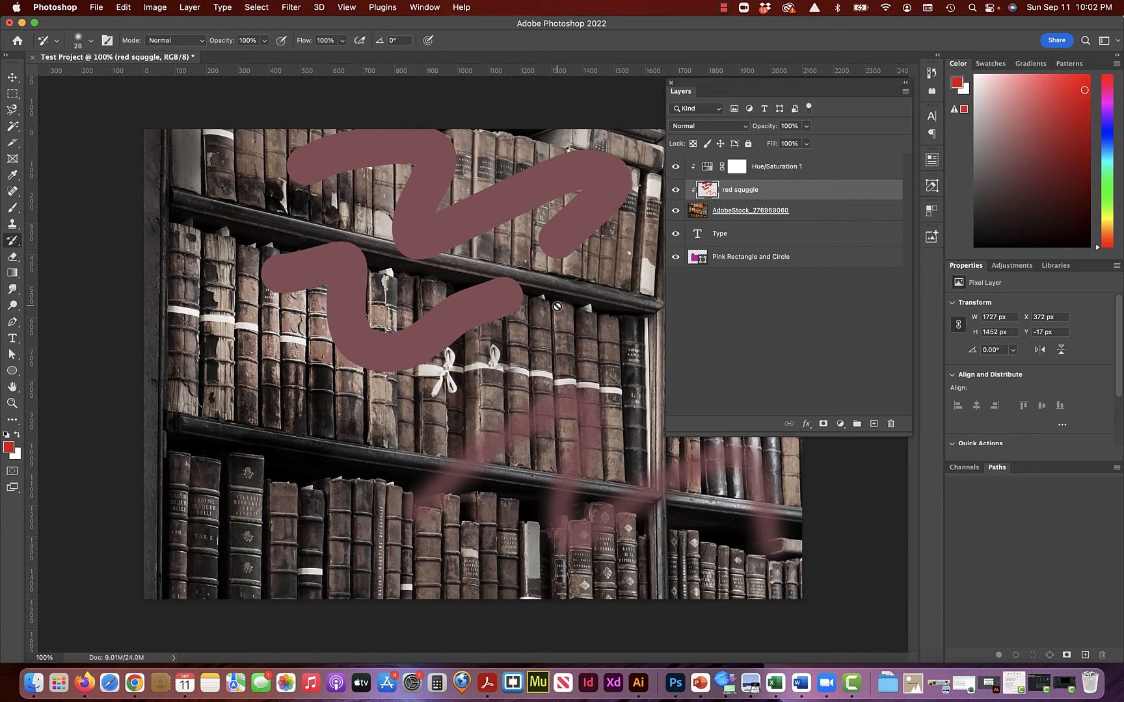
Open the save settings for storing the document on the computer, and review the available formats while keeping Photoshop.
left_click(96, 7)
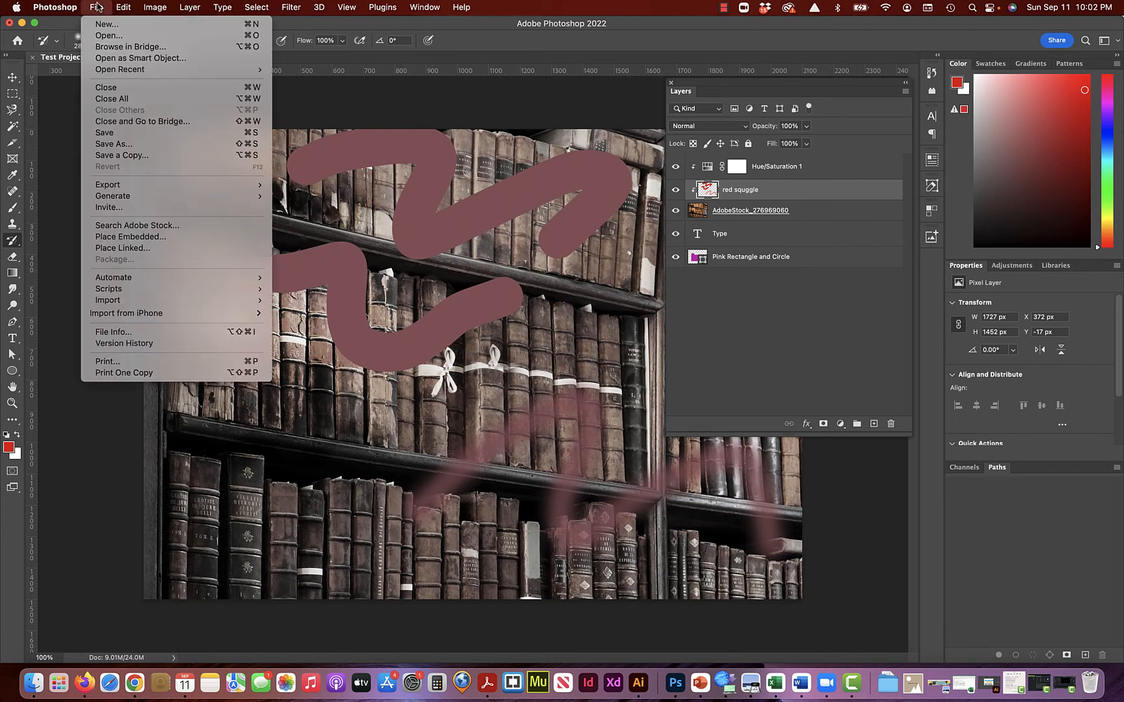
left_click(104, 136)
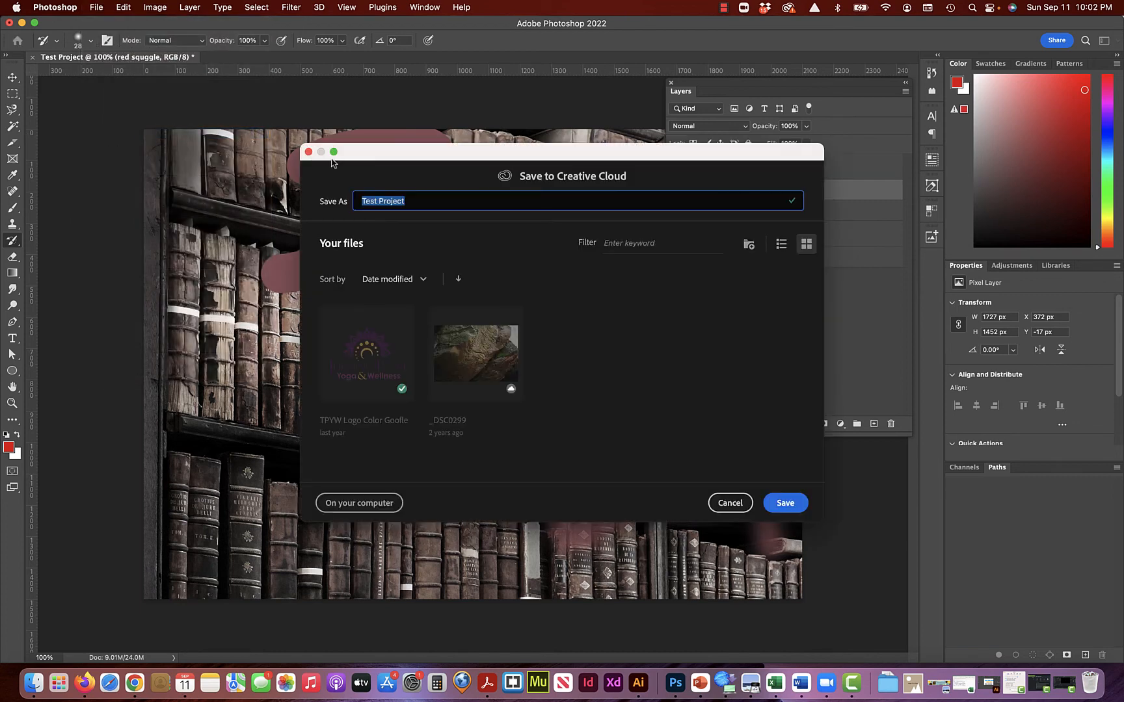
left_click(364, 502)
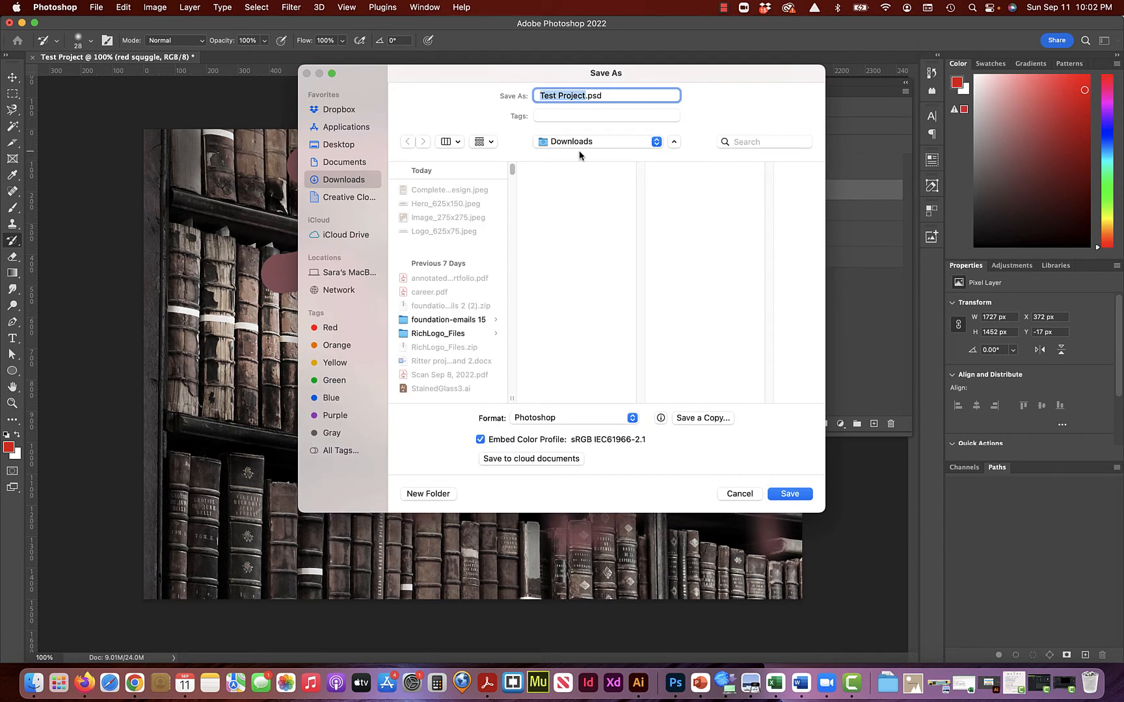
left_click(565, 421)
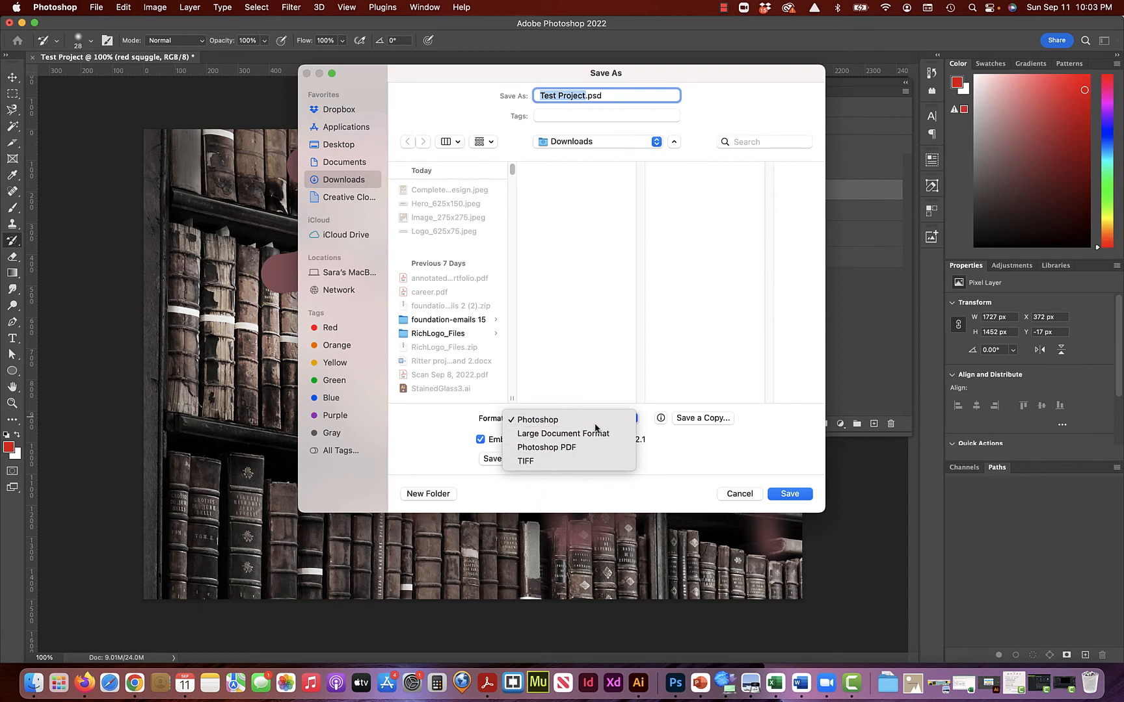
left_click(694, 436)
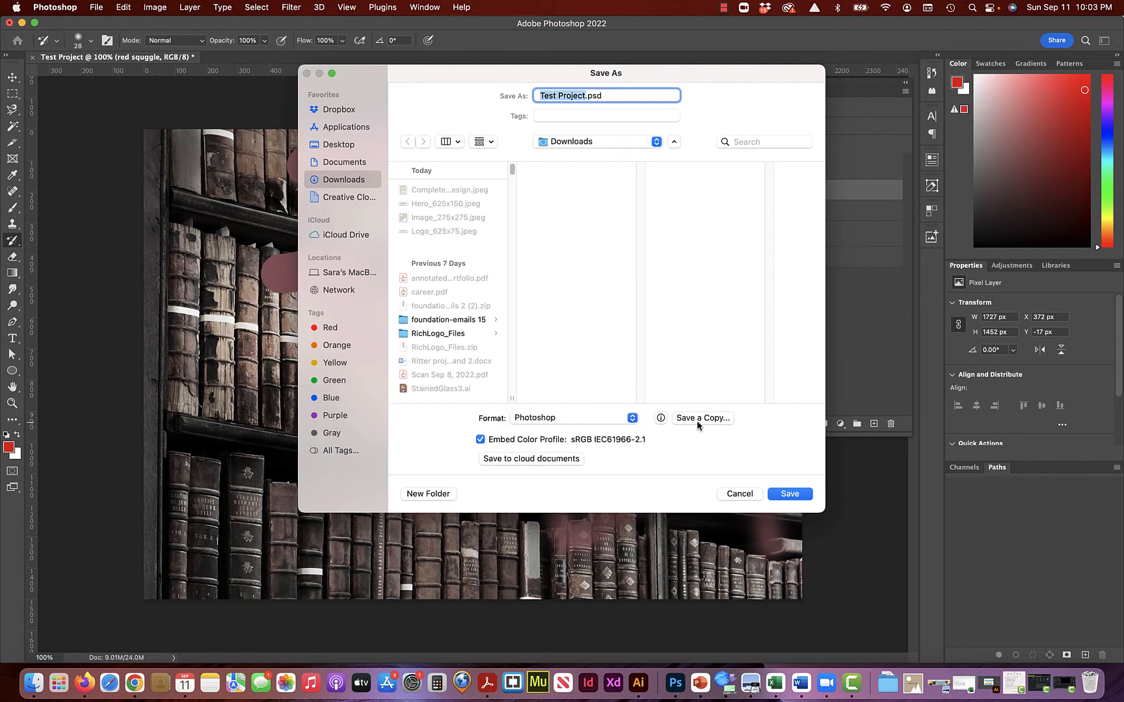
Save a JPEG copy of the document as Test Project copy.jpg in Downloads, with quality 12 (Maximum) and Progressive format.
left_click(696, 418)
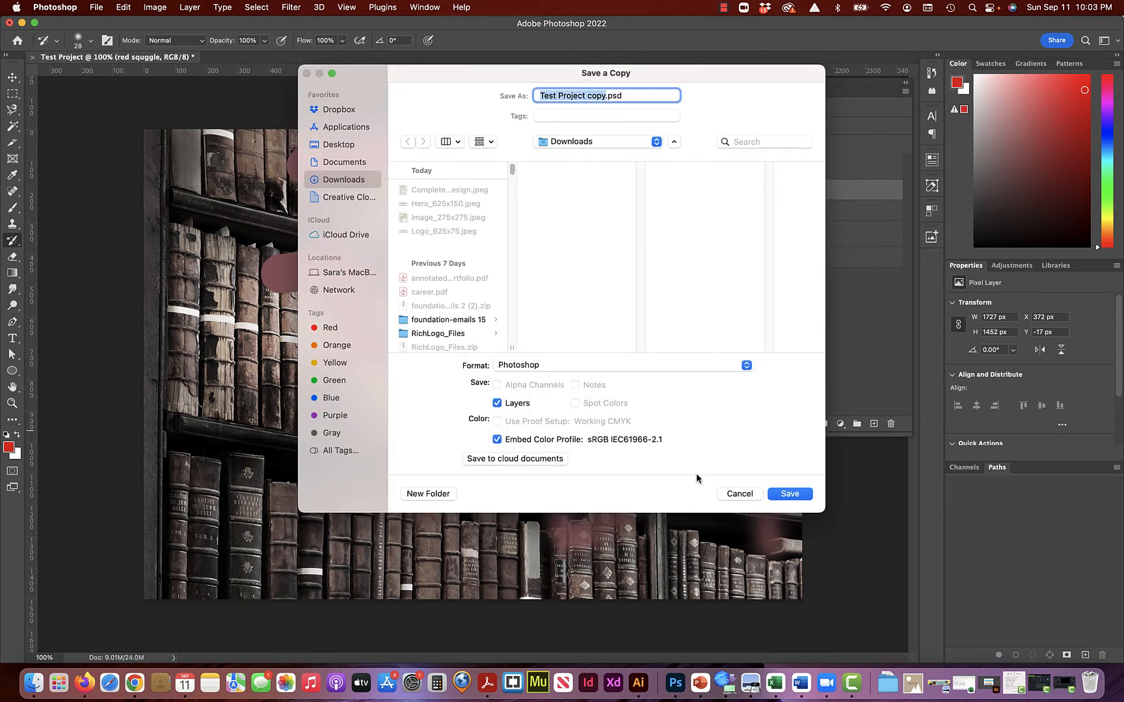
left_click(699, 361)
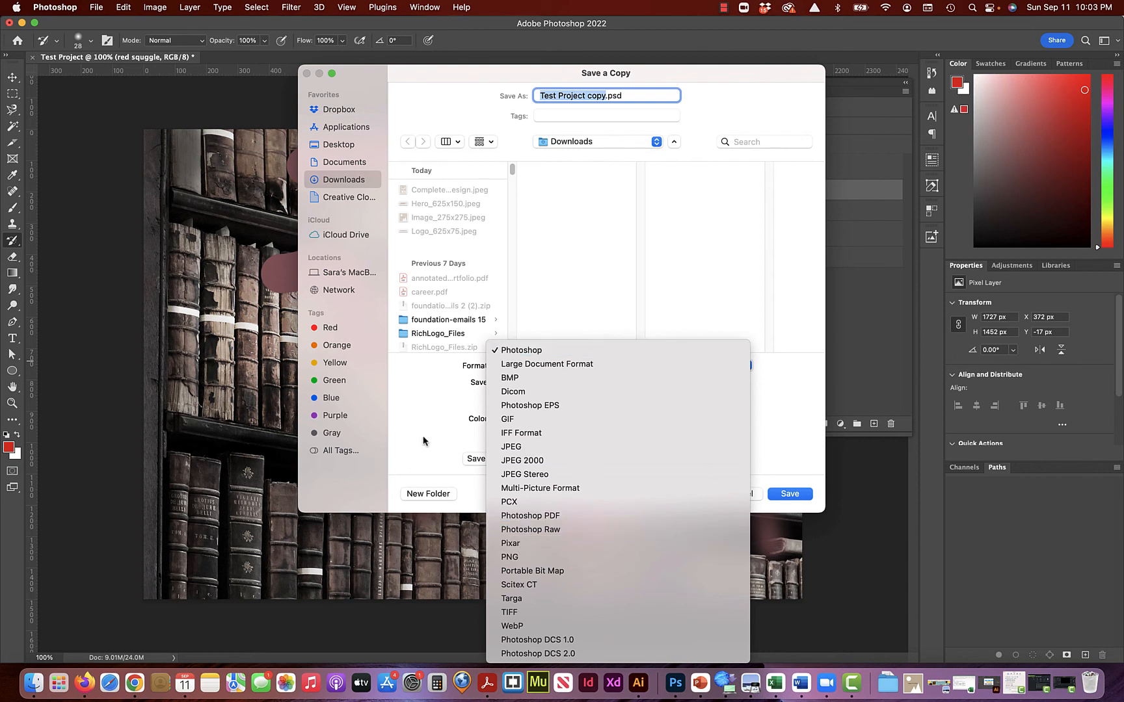
left_click(555, 448)
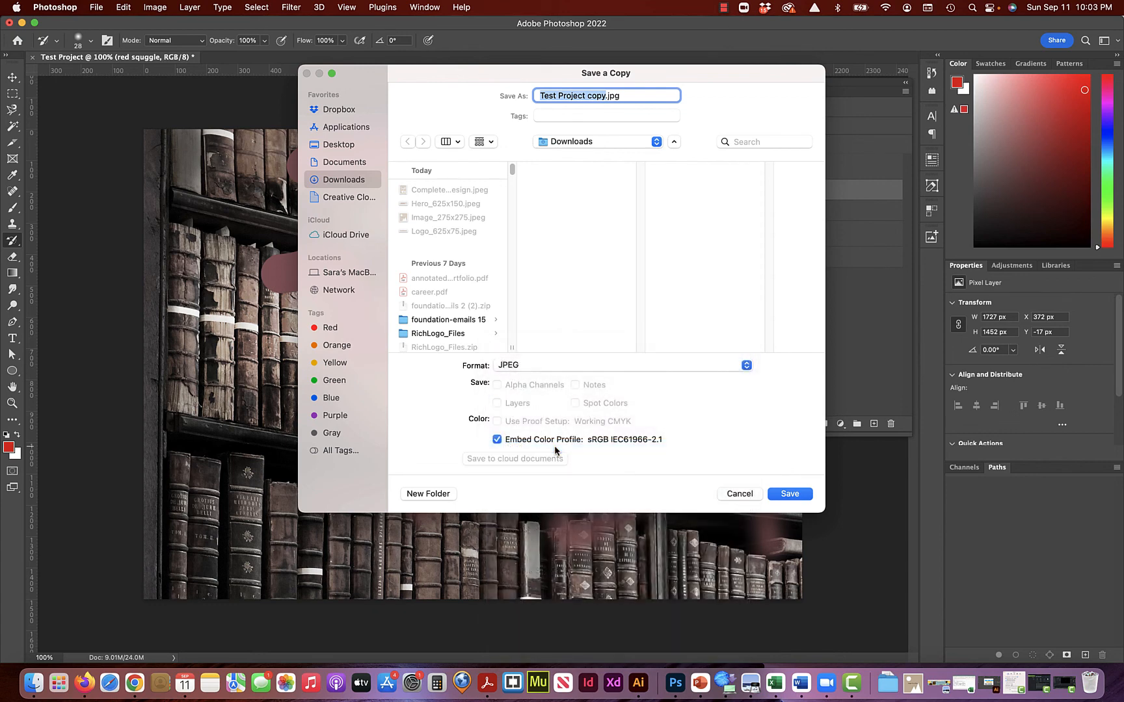
key("Return")
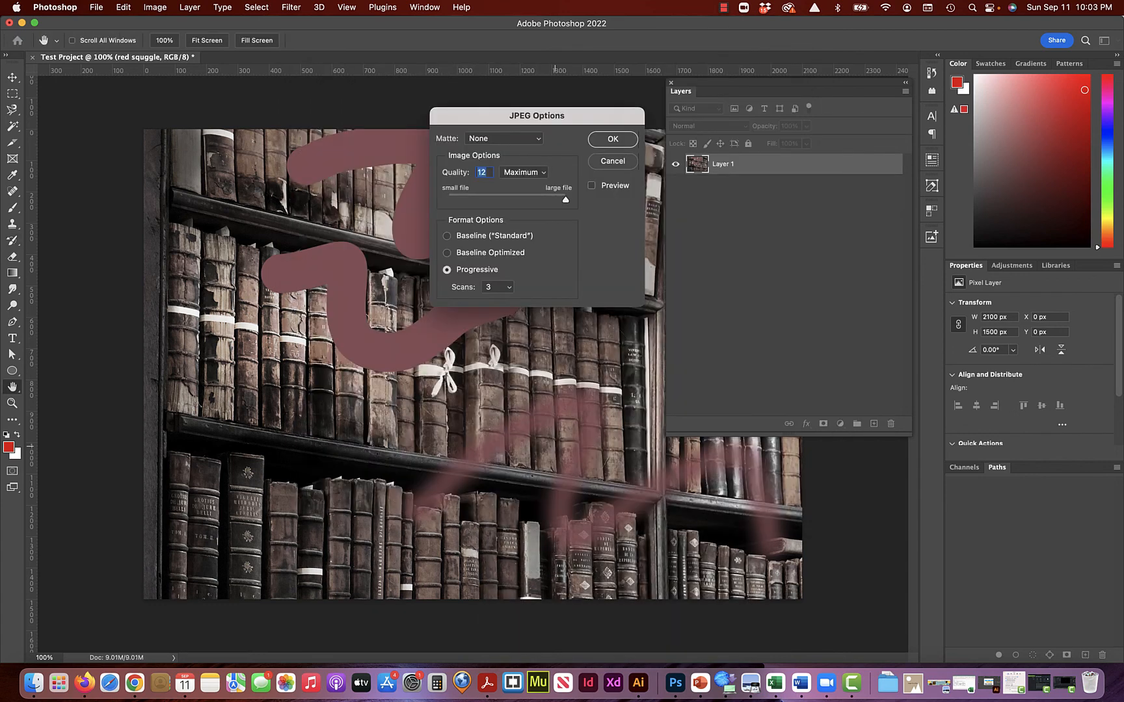
key("Return")
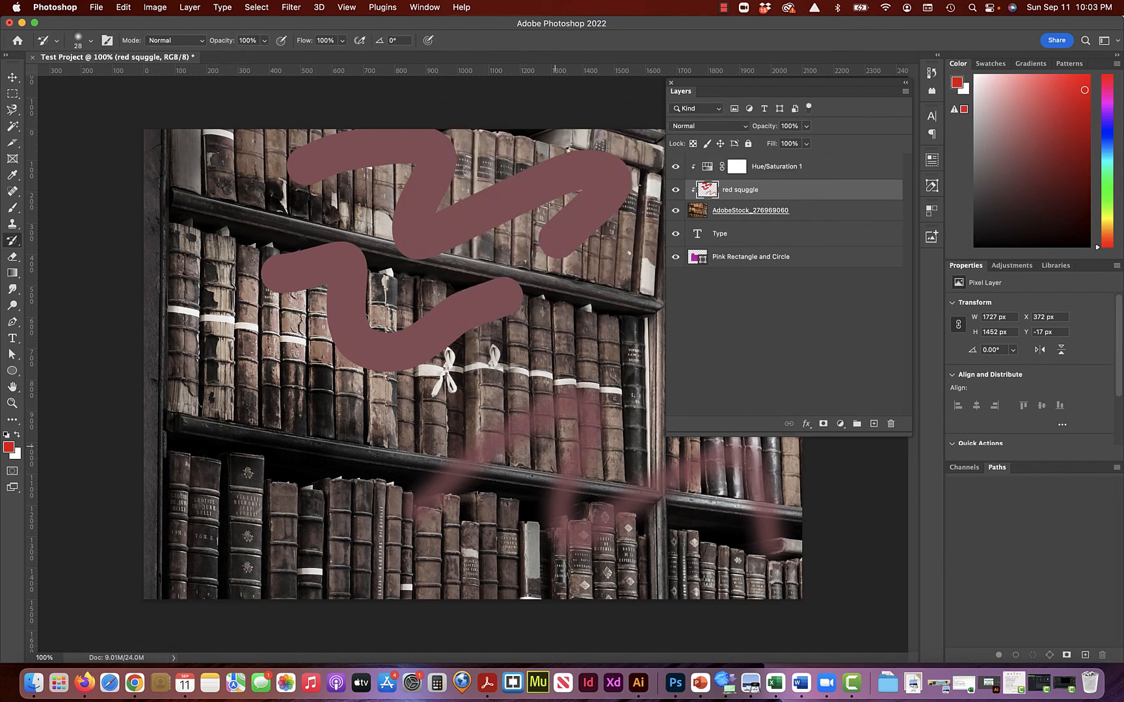
Open Test Project copy.jpg from Downloads to check its layers, and switch back to the layered Test Project document.
key("super+o")
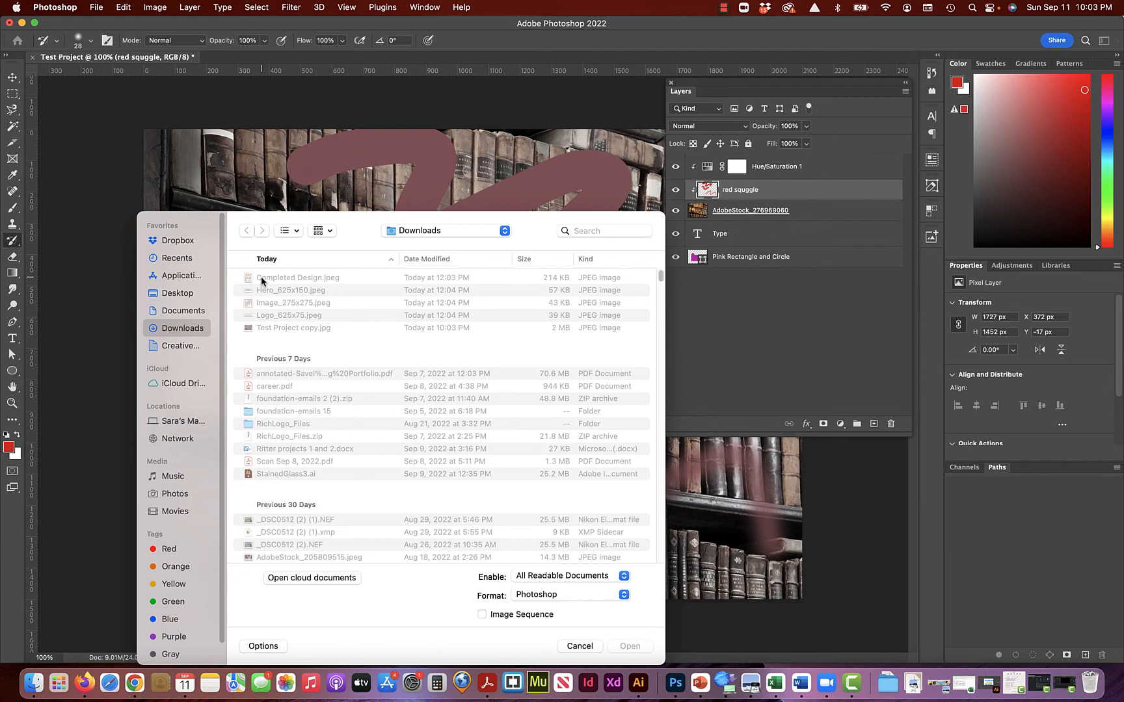
left_click(290, 329)
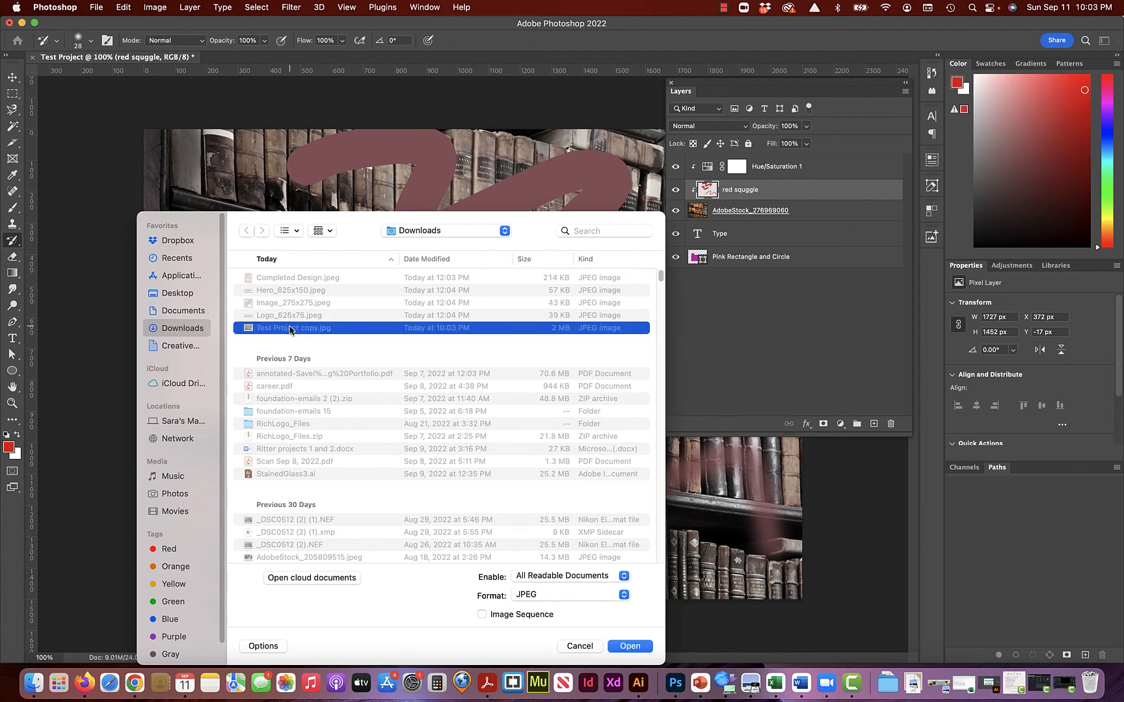
double_click(291, 329)
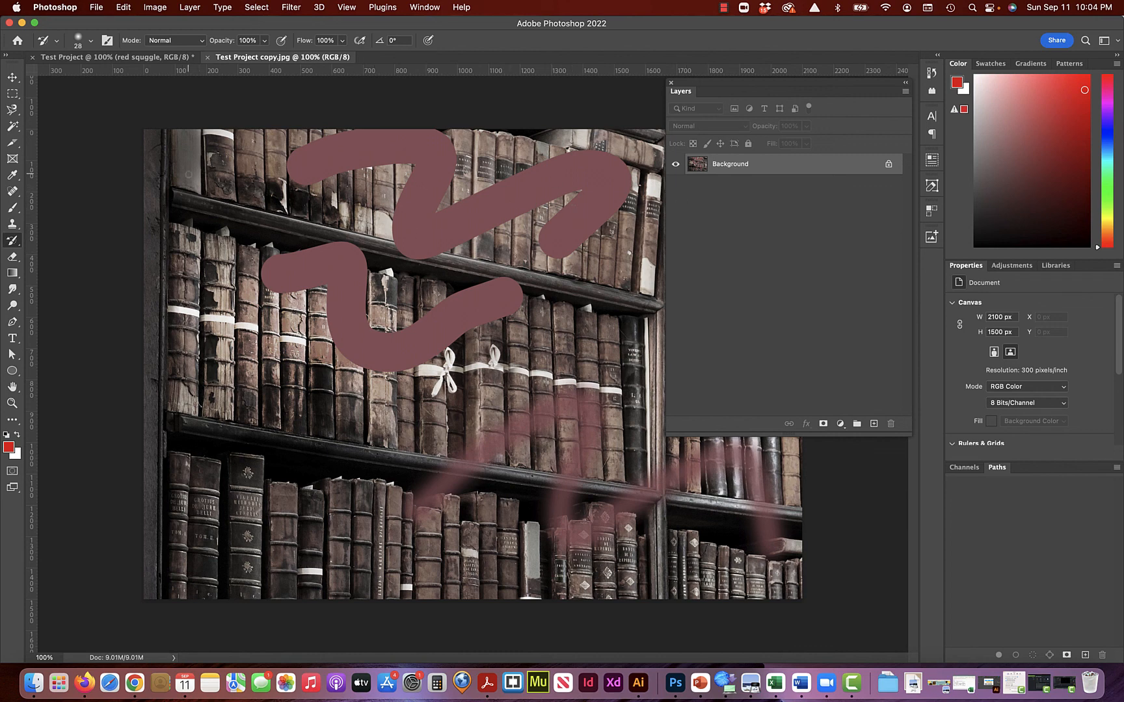
left_click(142, 58)
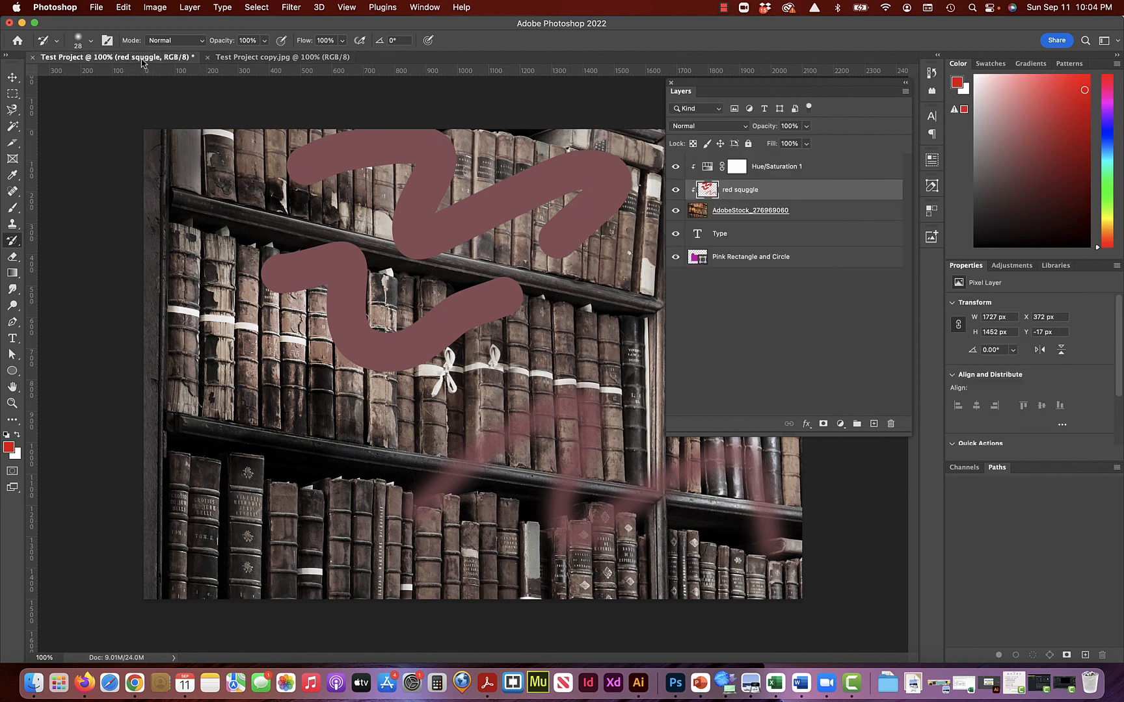